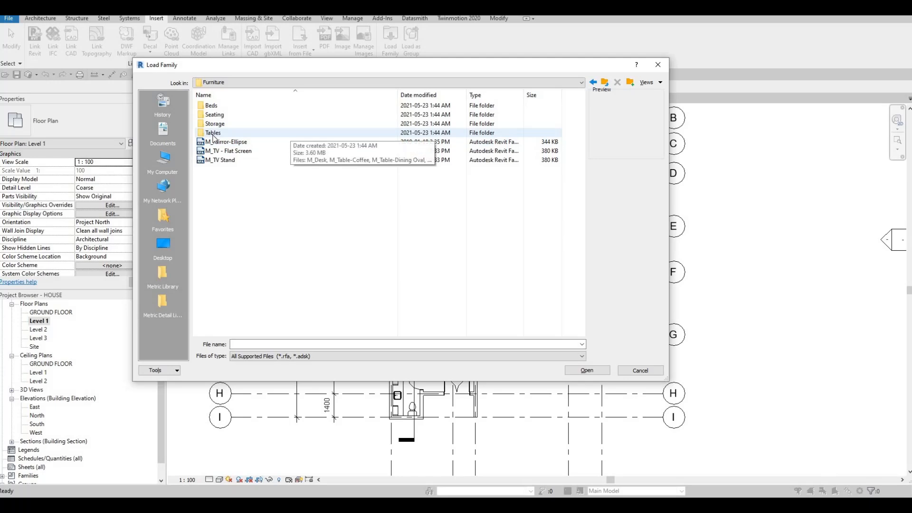
- Load the M_Table-Dining family from the Tables folder of the Furniture library
{"action": "double_click", "coordinate": [213, 133]}
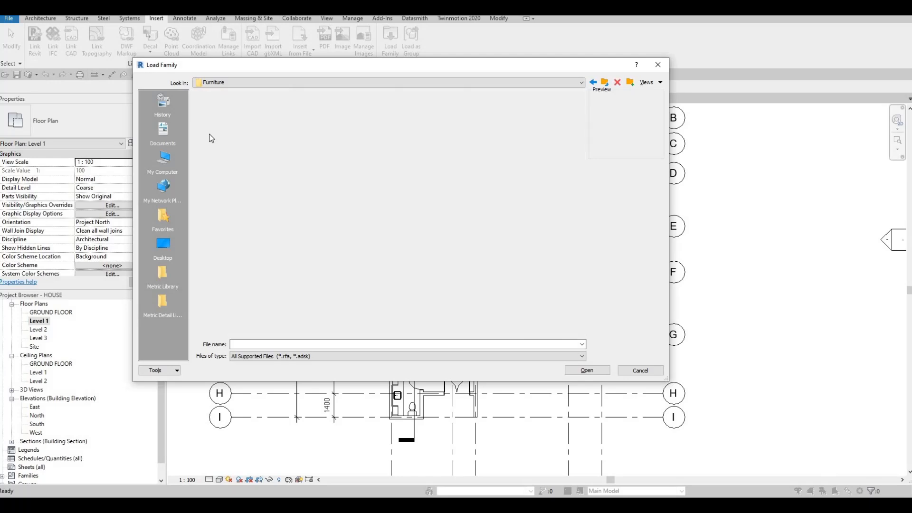
{"action": "left_click", "coordinate": [223, 115]}
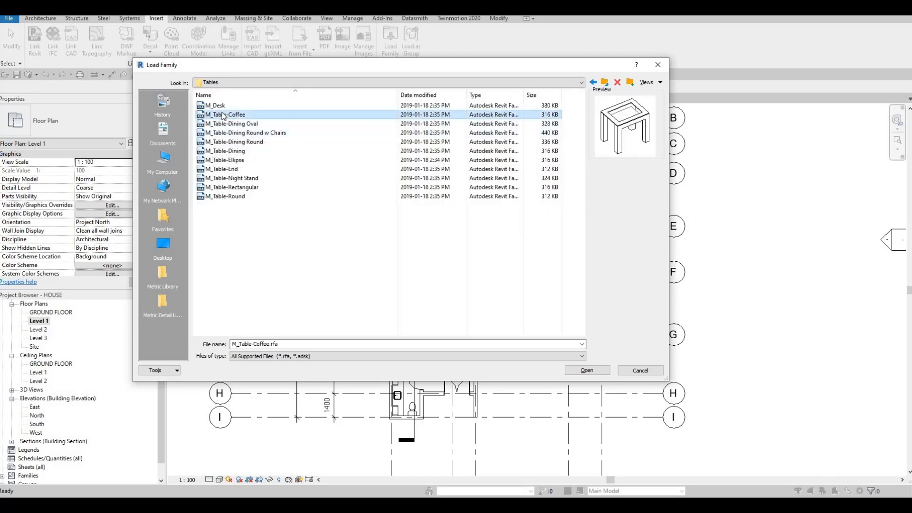
{"action": "key", "text": "Down"}
{"action": "key", "text": "Down"}
{"action": "key", "text": "Down"}
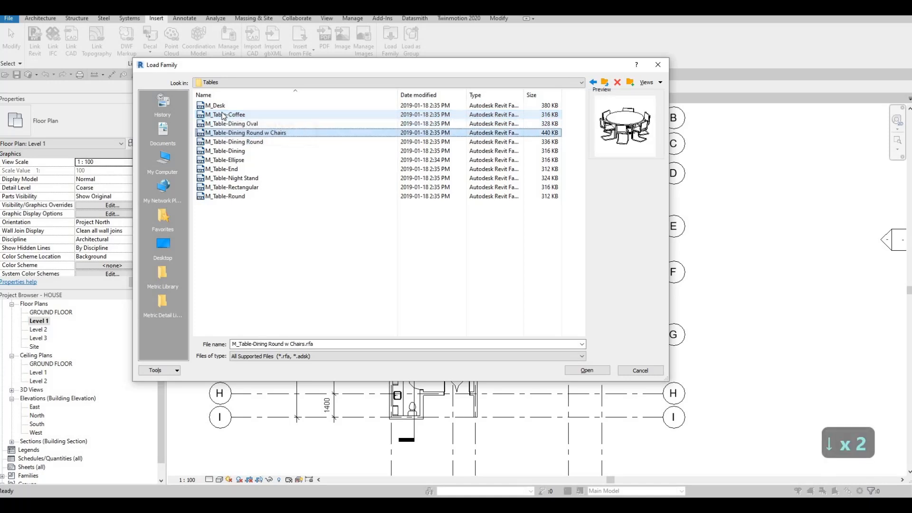
{"action": "key", "text": "Down"}
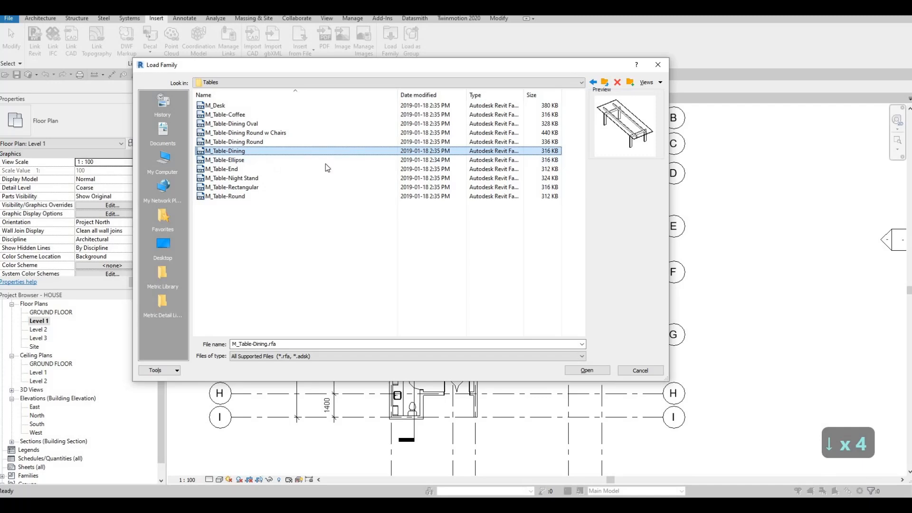
{"action": "left_click", "coordinate": [587, 370]}
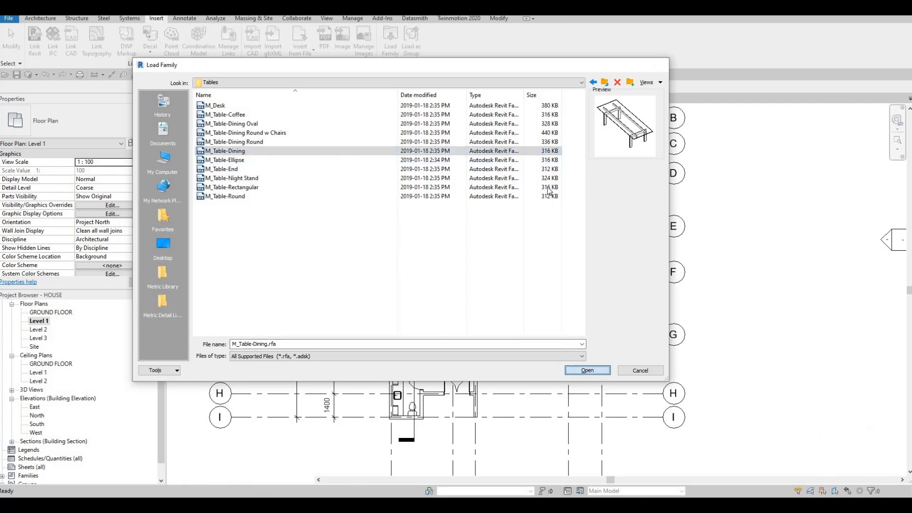
- Place one M_Table-Dining 0762 x 2134mm component horizontally in the open room between grids E and F
{"action": "key", "text": "c"}
{"action": "key", "text": "m"}
{"action": "scroll", "coordinate": [508, 186], "scroll_direction": "up", "scroll_amount": 2}
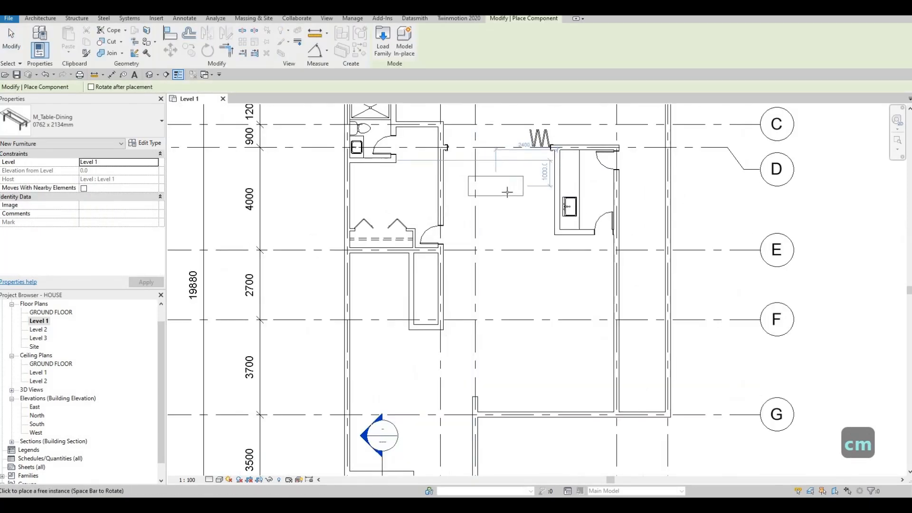
{"action": "middle_click_drag", "start_coordinate": [551, 276], "coordinate": [545, 257]}
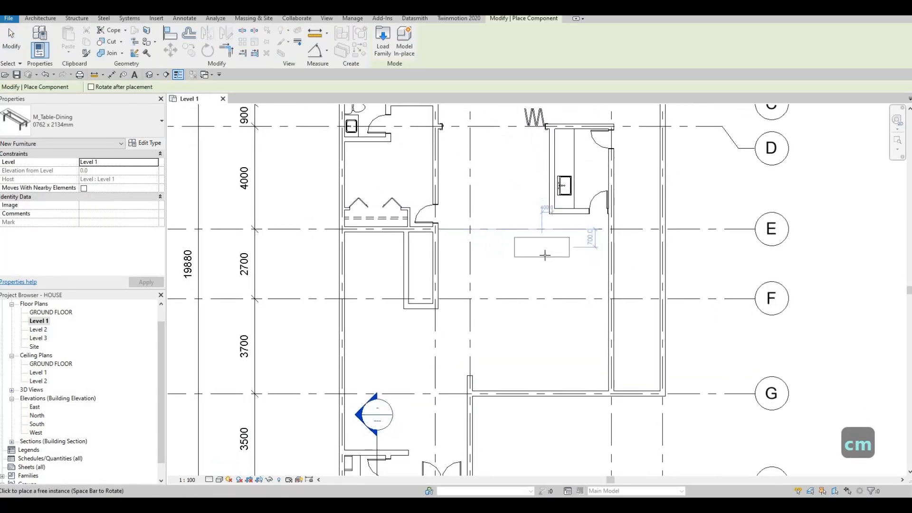
{"action": "left_click", "coordinate": [559, 238]}
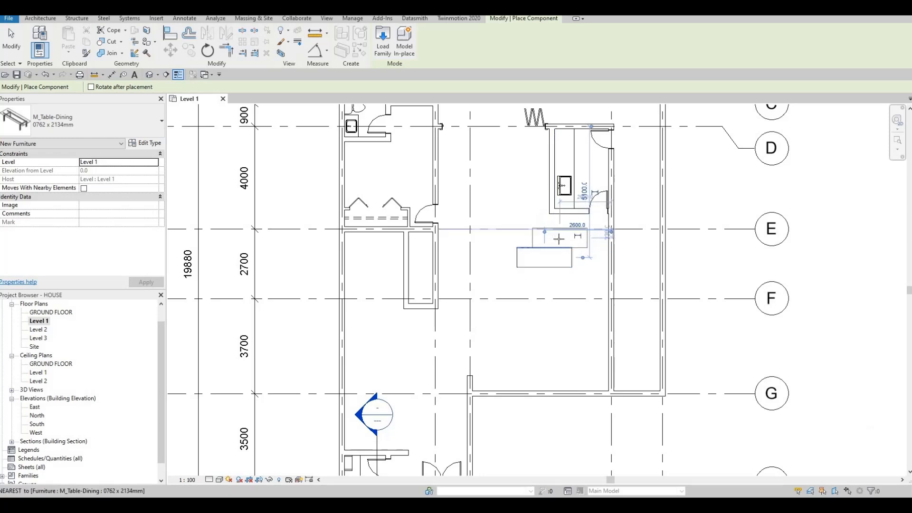
{"action": "scroll", "coordinate": [558, 239], "scroll_direction": "up", "scroll_amount": 2}
{"action": "key", "text": "Escape"}
{"action": "key", "text": "Escape"}
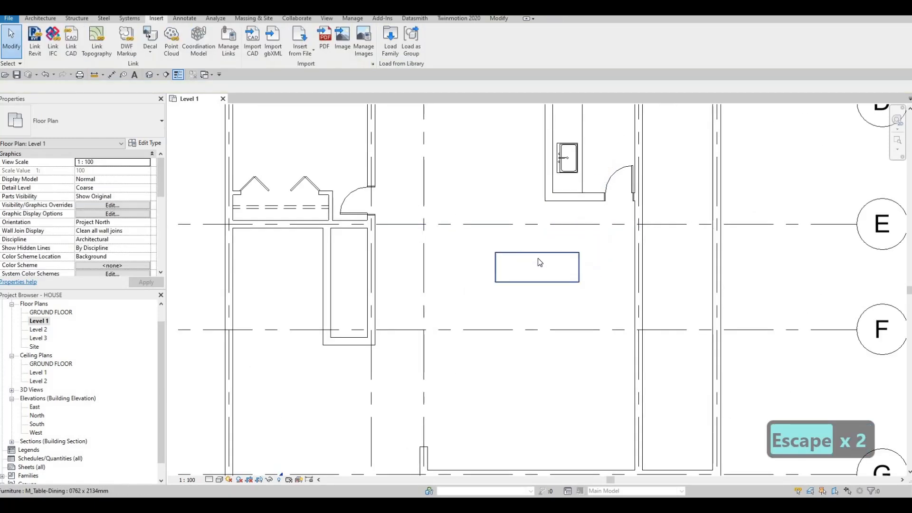
- Duplicate the placed table's type under the name DINING TABLE
{"action": "left_click", "coordinate": [538, 258]}
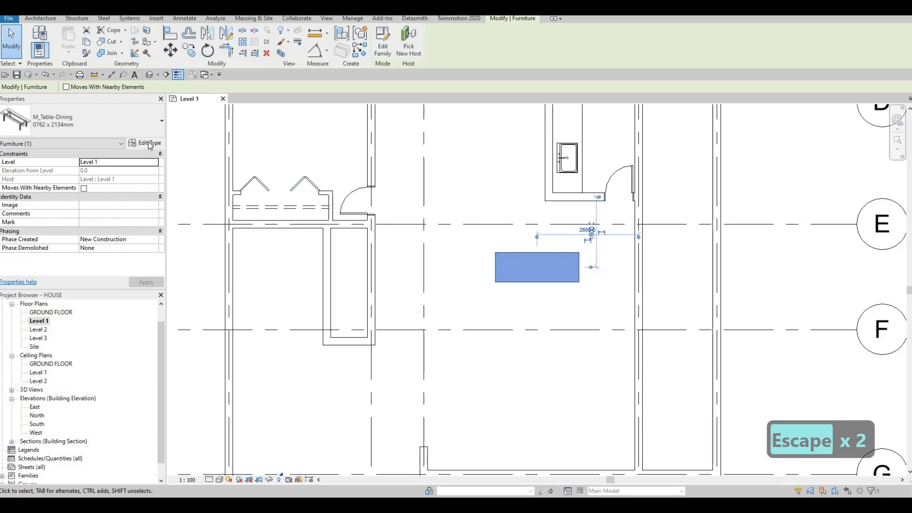
{"action": "left_click", "coordinate": [145, 143]}
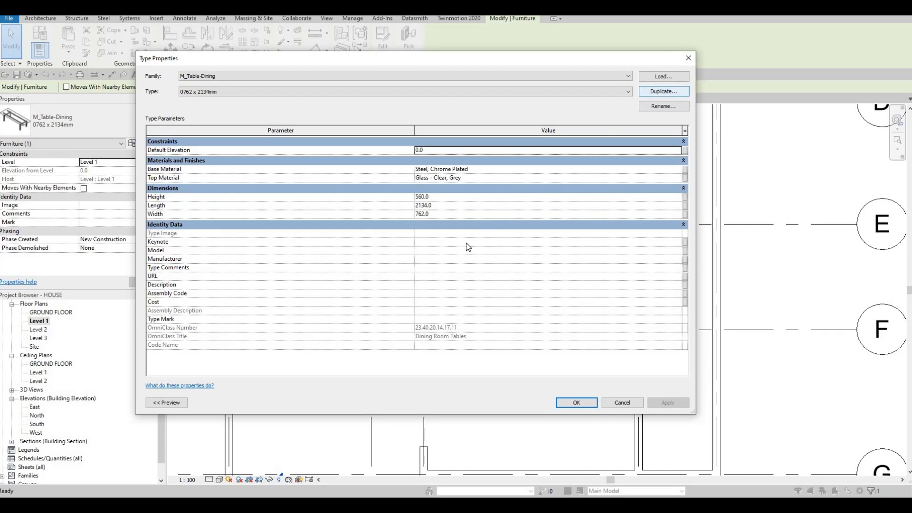
{"action": "left_click", "coordinate": [662, 91]}
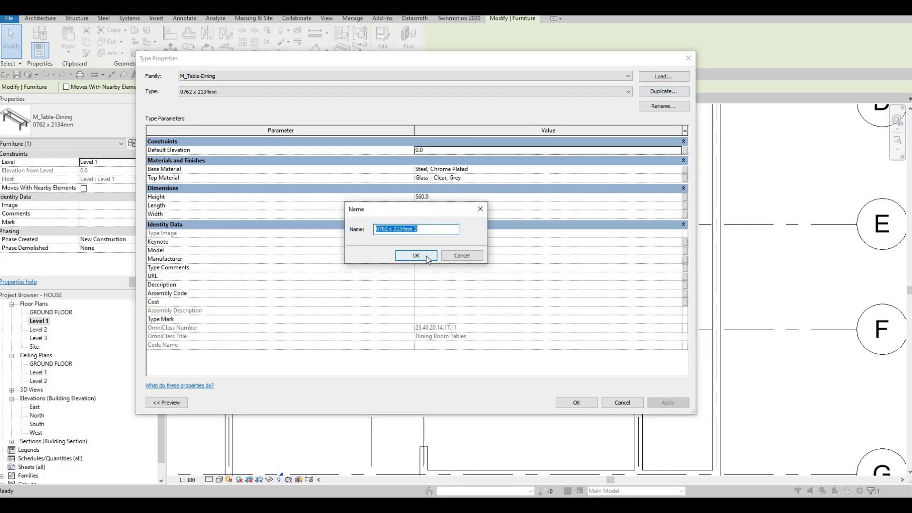
{"action": "type", "text": "DININ"}
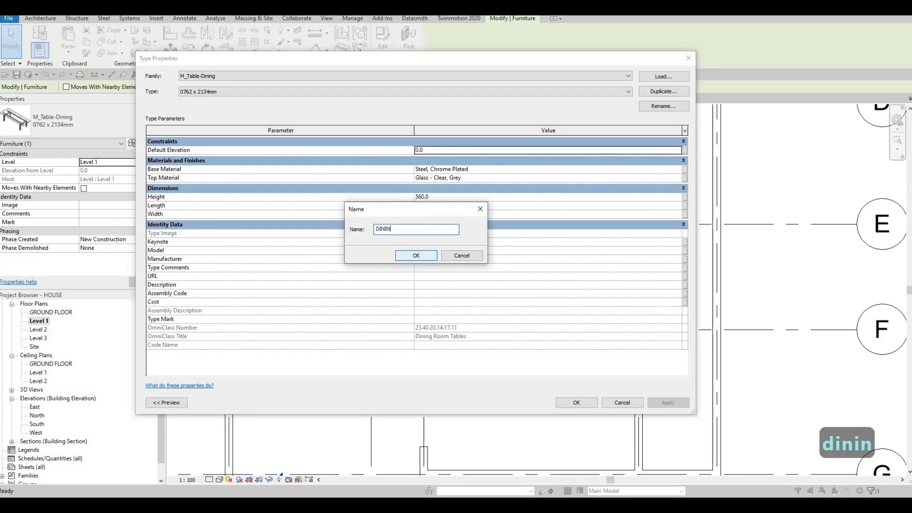
{"action": "type", "text": "G TABLE"}
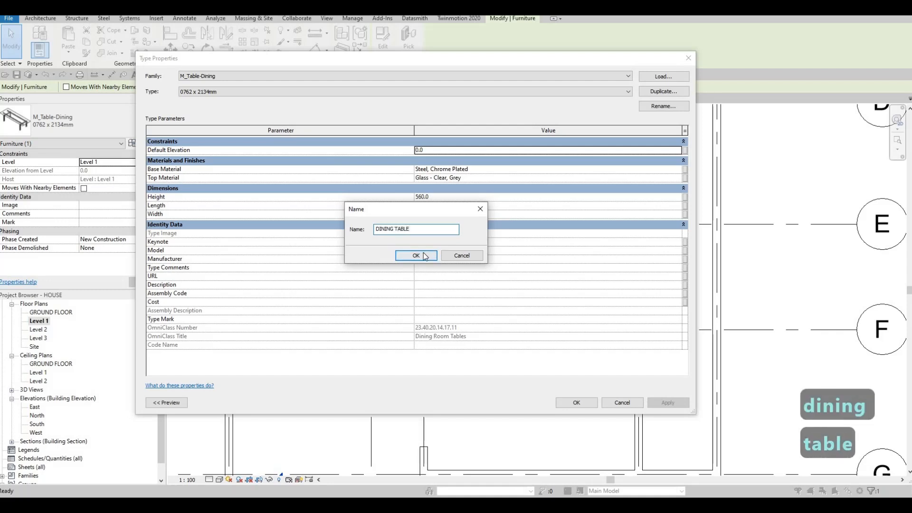
{"action": "left_click", "coordinate": [416, 255]}
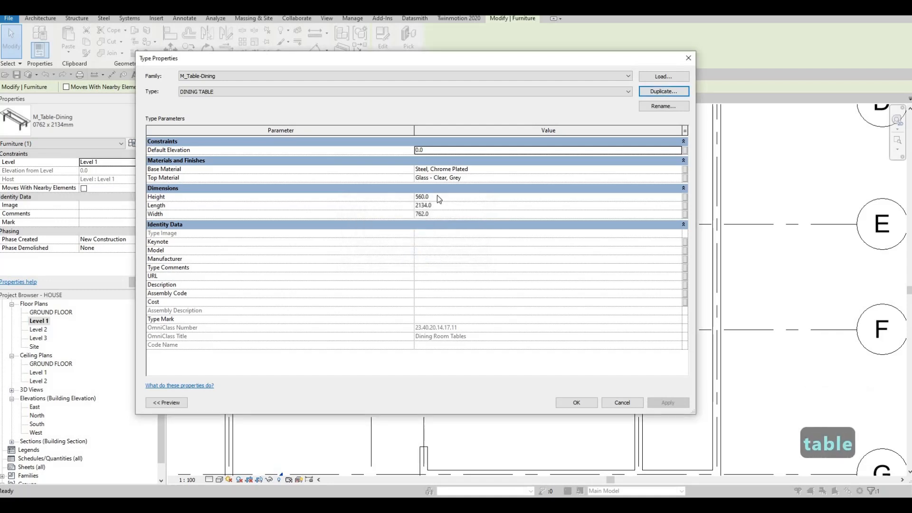
- Set the DINING TABLE type's length to 2500 and width to 1200
{"action": "left_click", "coordinate": [443, 214]}
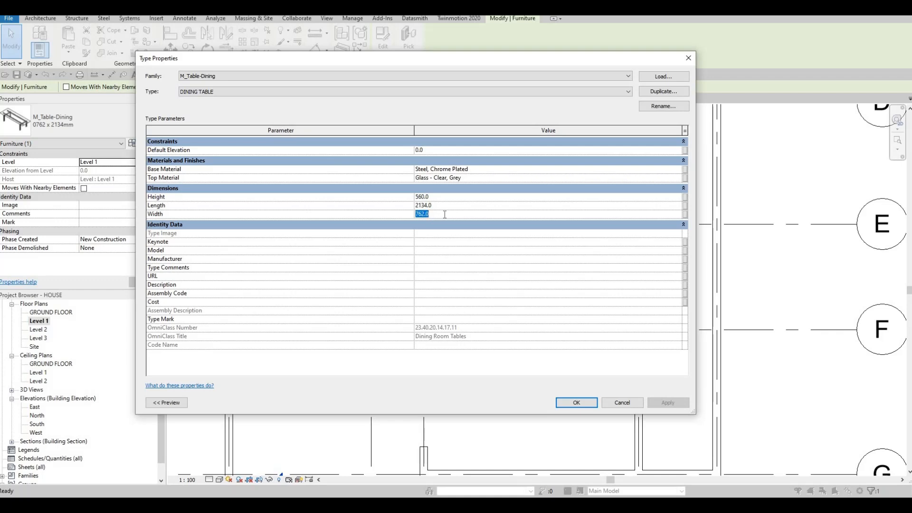
{"action": "type", "text": "1000"}
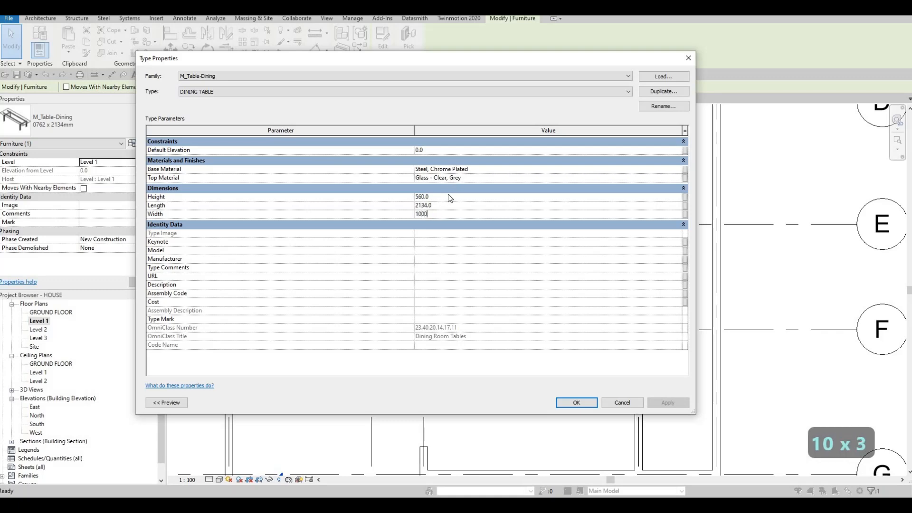
{"action": "left_click", "coordinate": [441, 204]}
{"action": "type", "text": "2500"}
{"action": "left_click", "coordinate": [444, 215]}
{"action": "type", "text": "1200"}
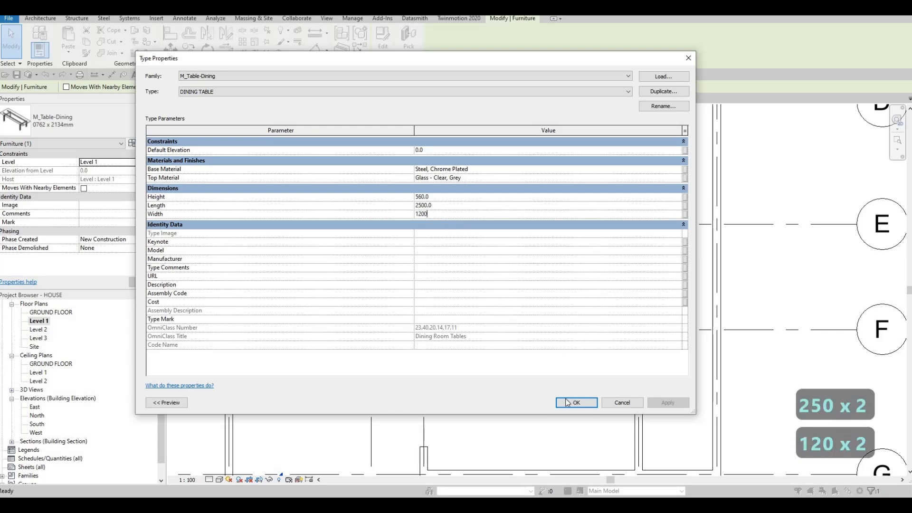
{"action": "left_click", "coordinate": [576, 402]}
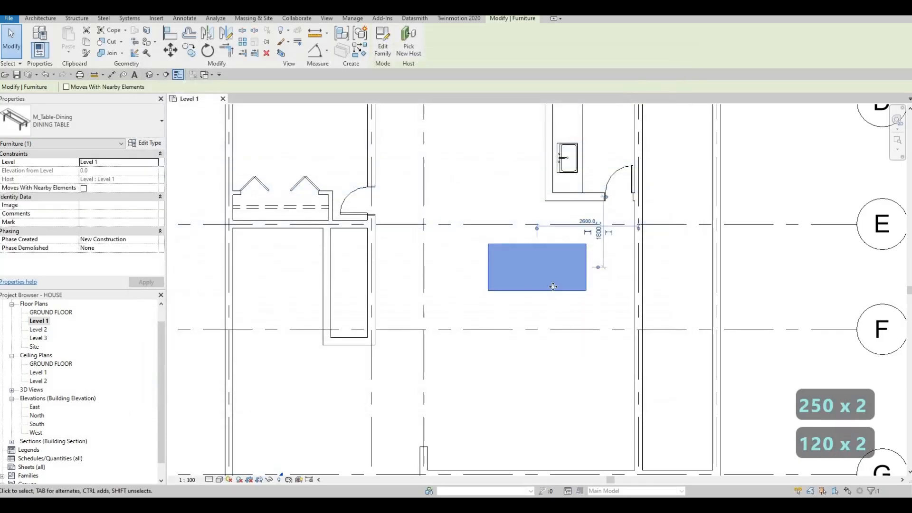
{"action": "scroll", "coordinate": [529, 286], "scroll_direction": "down", "scroll_amount": 2}
{"action": "key", "text": "Escape"}
{"action": "key", "text": "Escape"}
- Move the dining table slightly down and to the left, away from the kitchen wall
{"action": "left_click", "coordinate": [527, 287]}
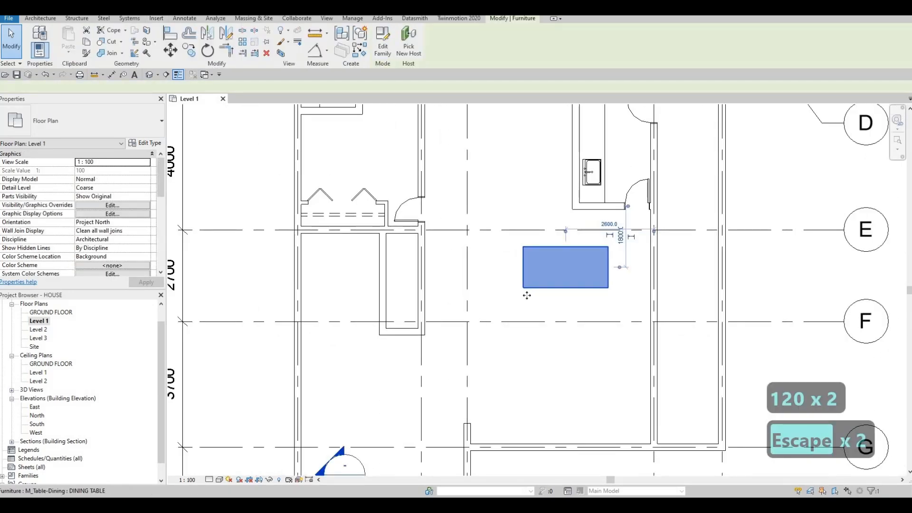
{"action": "left_click_drag", "start_coordinate": [534, 284], "coordinate": [525, 291]}
{"action": "key", "text": "Escape"}
{"action": "key", "text": "Escape"}
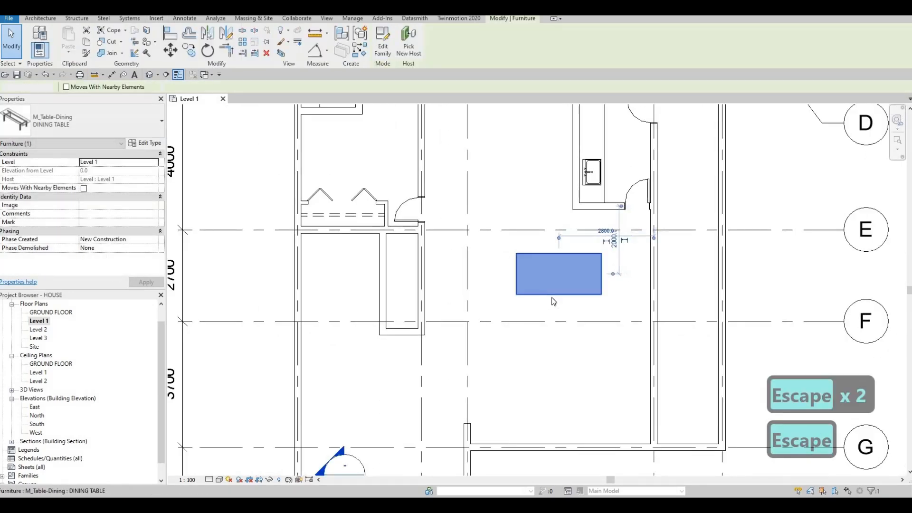
- Nudge the dining table three increments up and two increments to the right
{"action": "left_click", "coordinate": [555, 295]}
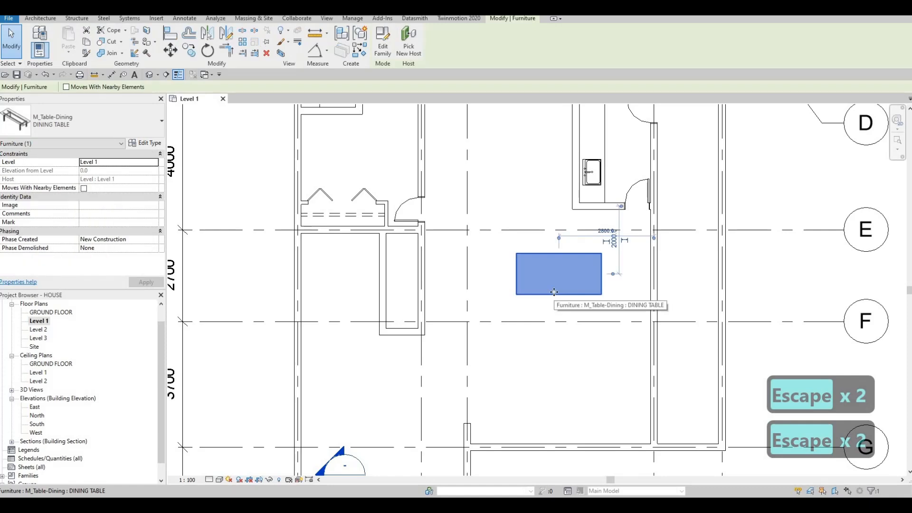
{"action": "key", "text": "Up"}
{"action": "key", "text": "Up"}
{"action": "key", "text": "Up"}
{"action": "key", "text": "Right"}
{"action": "key", "text": "Right"}
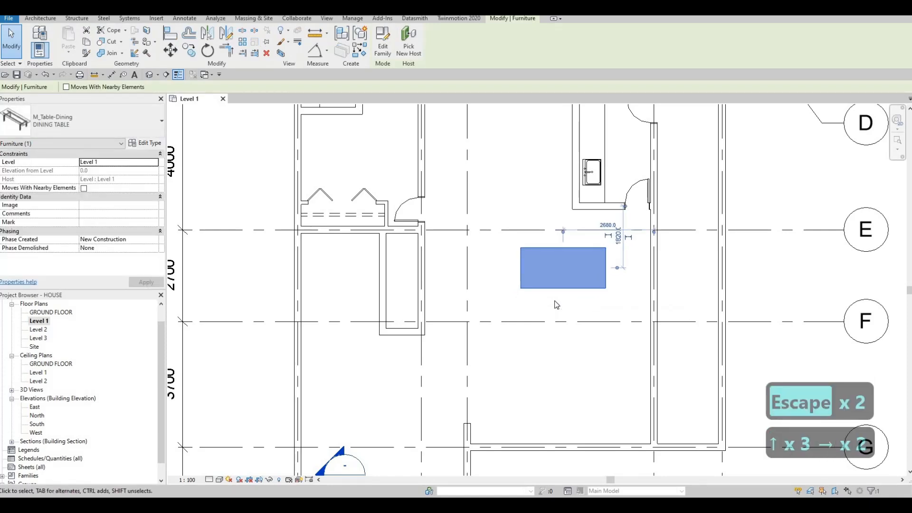
{"action": "key", "text": "Escape"}
{"action": "key", "text": "Escape"}
{"action": "key", "text": "Escape"}
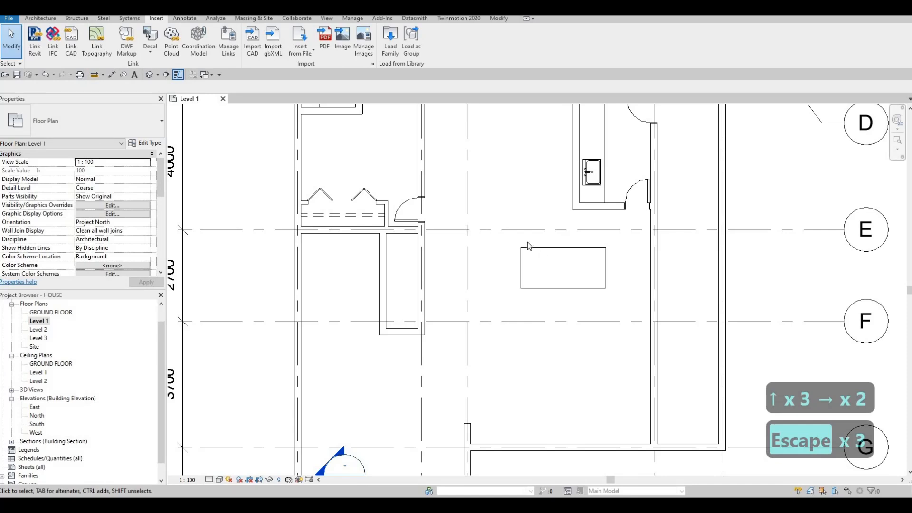
- Load the M_Chair-Breuer family from the Seating folder of the Furniture library
{"action": "left_click", "coordinate": [384, 52]}
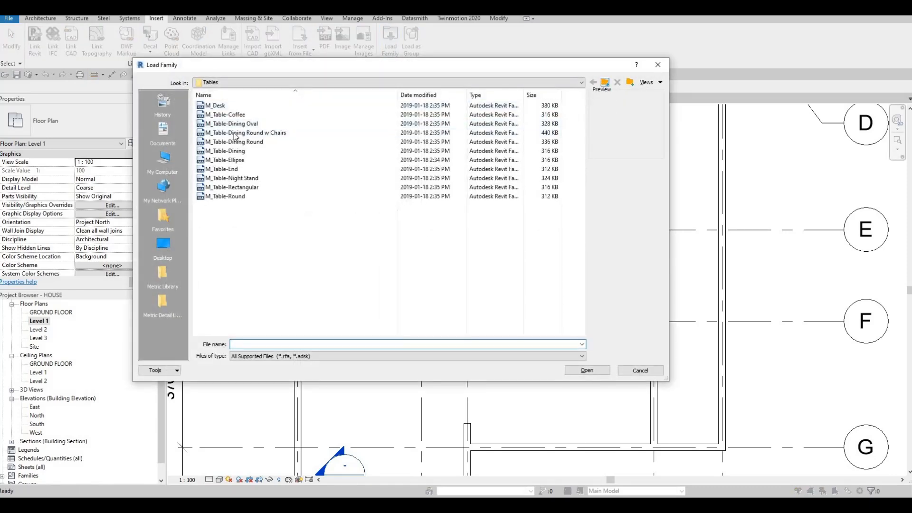
{"action": "key", "text": "BackSpace"}
{"action": "double_click", "coordinate": [236, 115]}
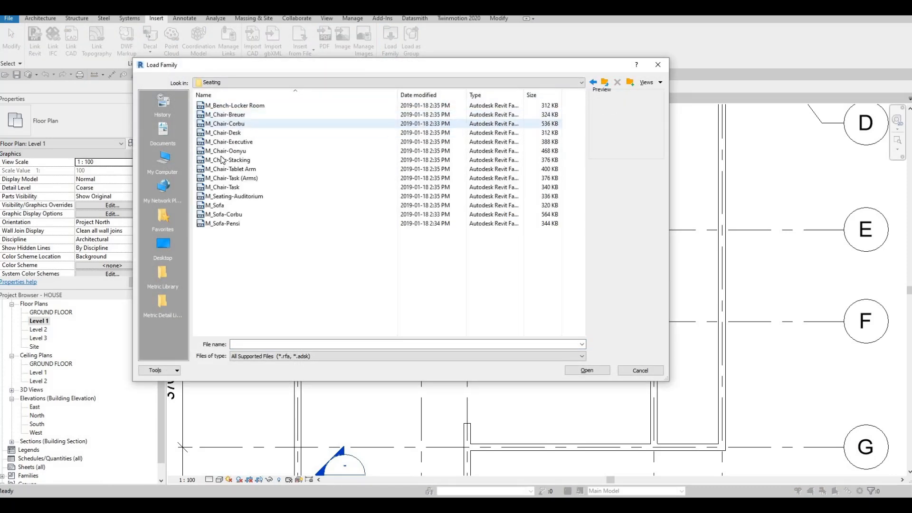
{"action": "left_click", "coordinate": [231, 105]}
{"action": "left_click", "coordinate": [228, 114]}
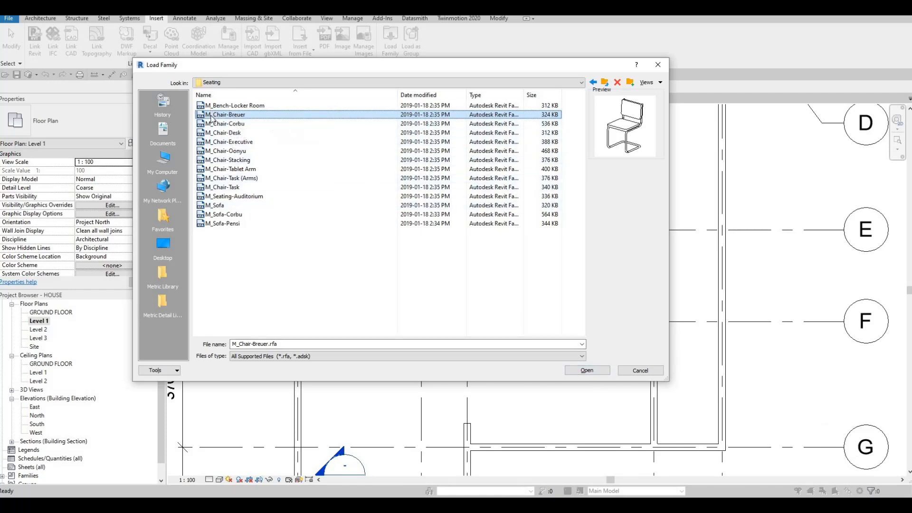
{"action": "left_click", "coordinate": [595, 372]}
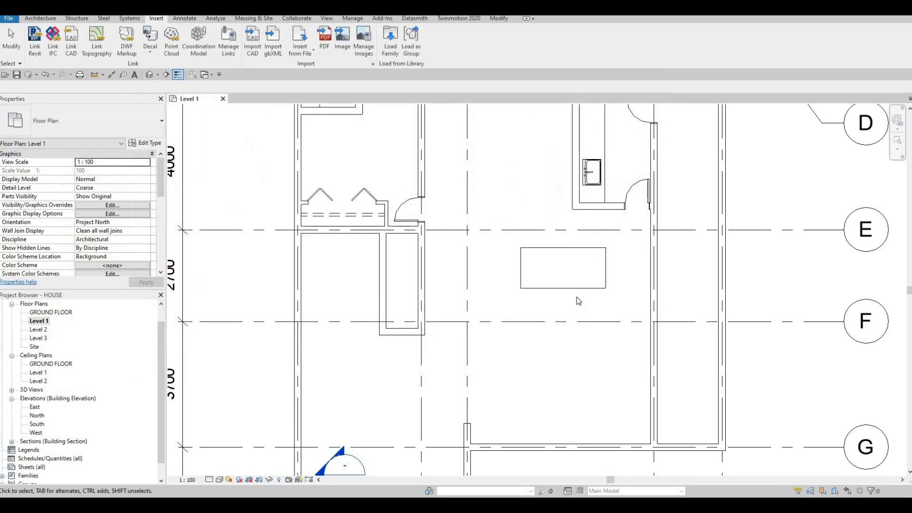
- Place a Breuer chair near the left end of the table's lower edge and a rotated one at the right edge's midpoint
{"action": "key", "text": "c"}
{"action": "key", "text": "m"}
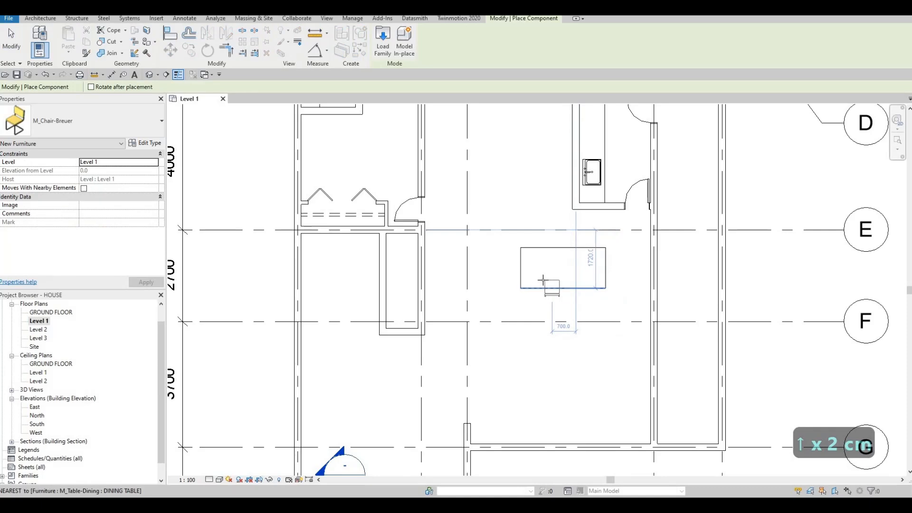
{"action": "scroll", "coordinate": [532, 289], "scroll_direction": "up", "scroll_amount": 4}
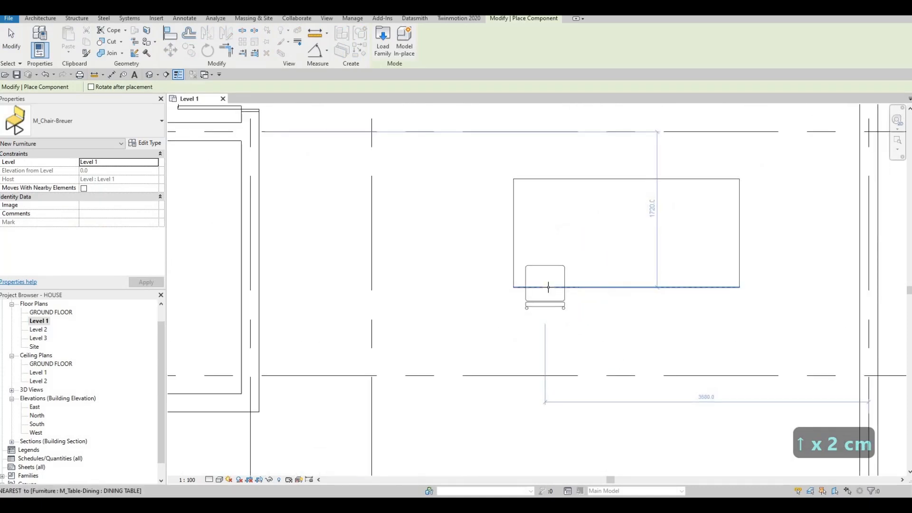
{"action": "key", "text": "space"}
{"action": "left_click", "coordinate": [740, 232]}
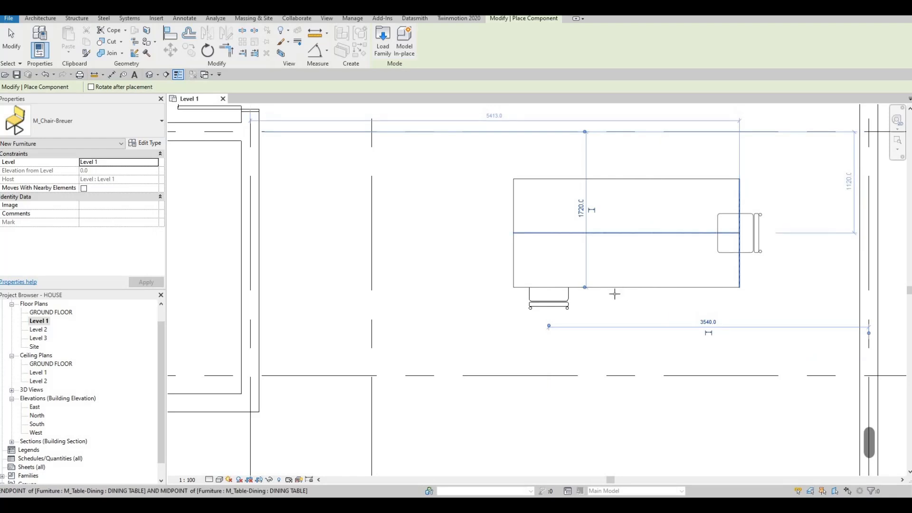
- Place three more Breuer chairs facing the table along its lower edge, beside the first chair
{"action": "key", "text": "space"}
{"action": "key", "text": "space"}
{"action": "key", "text": "space"}
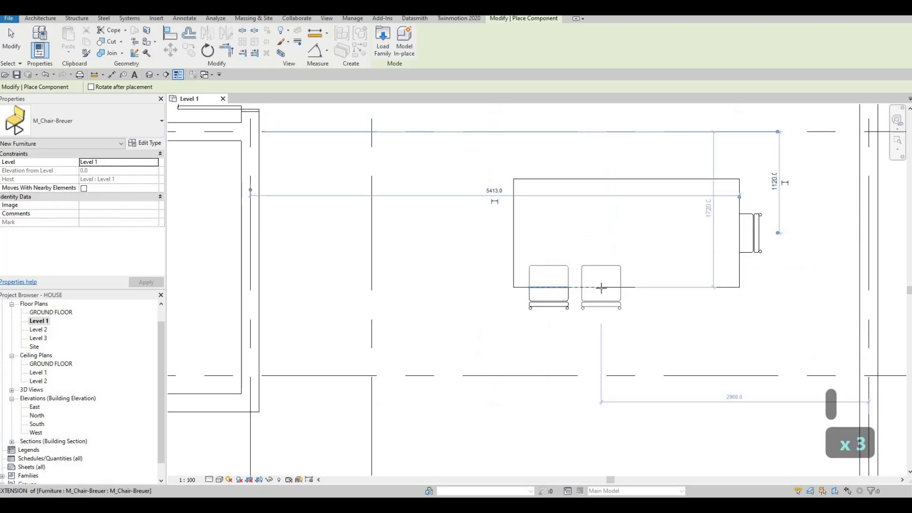
{"action": "left_click", "coordinate": [604, 289]}
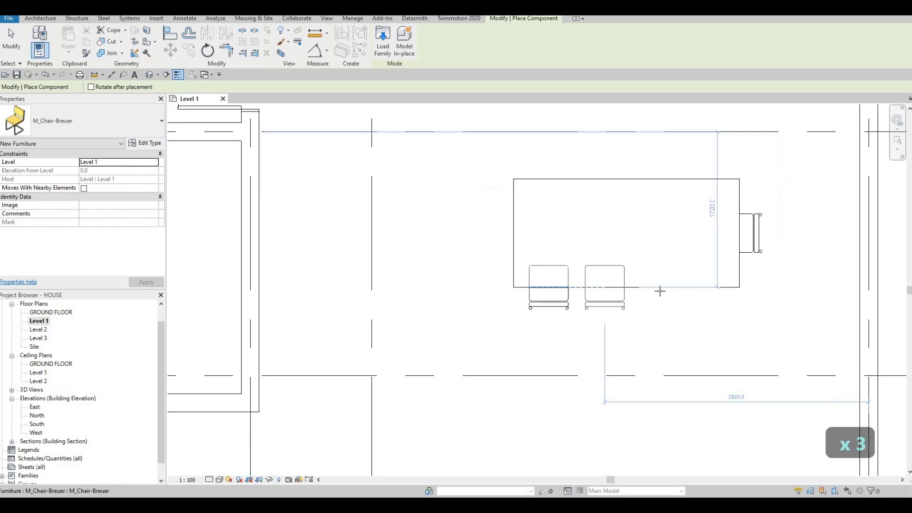
{"action": "left_click", "coordinate": [717, 288]}
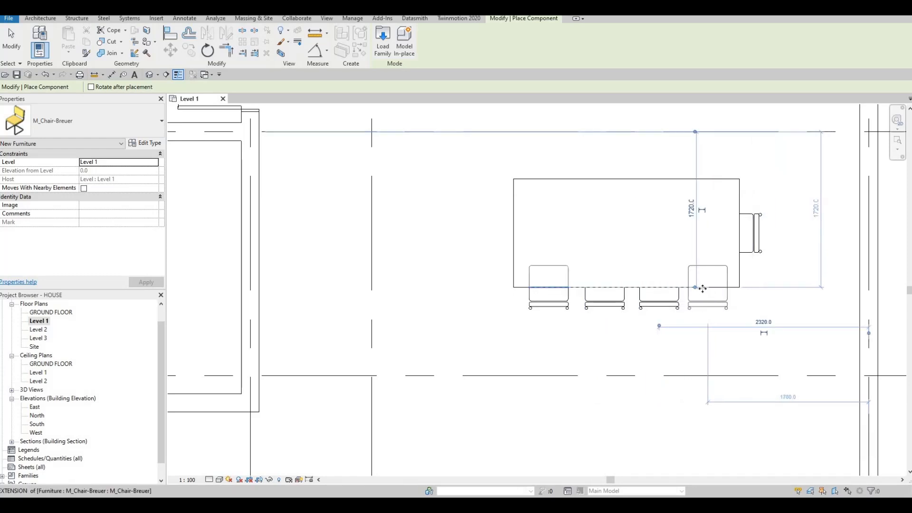
{"action": "key", "text": "Escape"}
{"action": "key", "text": "Escape"}
{"action": "key", "text": "Escape"}
{"action": "key", "text": "Escape"}
{"action": "scroll", "coordinate": [698, 309], "scroll_direction": "down", "scroll_amount": 2}
{"action": "key", "text": "Escape"}
{"action": "key", "text": "Escape"}
{"action": "middle_click_drag", "start_coordinate": [628, 314], "coordinate": [614, 321]}
- Nudge the third and fourth Breuer chairs along the table's lower edge slightly left to adjust their spacing
{"action": "left_click", "coordinate": [650, 311]}
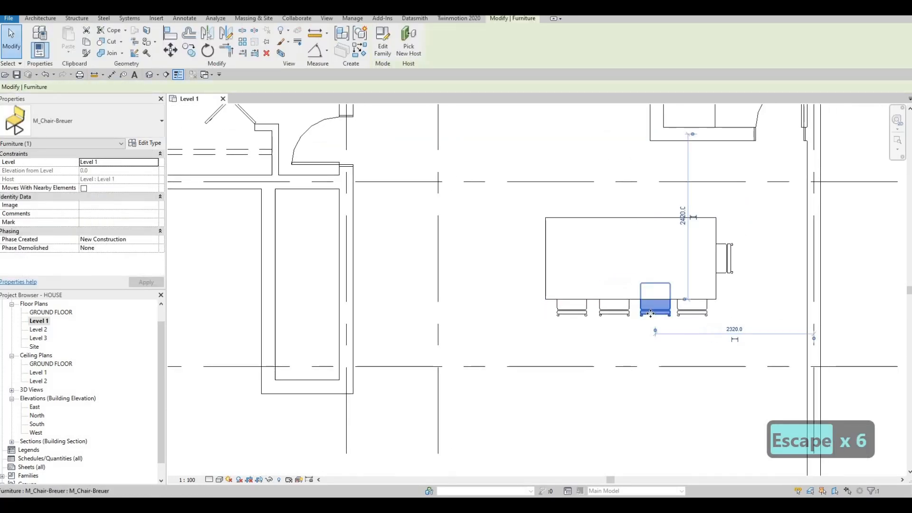
{"action": "left_click_drag", "start_coordinate": [650, 313], "coordinate": [690, 323]}
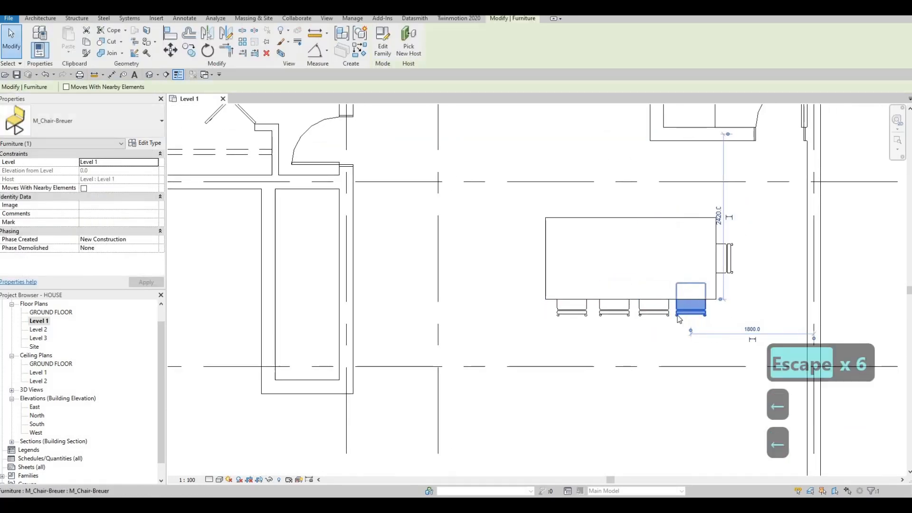
{"action": "middle_click_drag", "start_coordinate": [733, 275], "coordinate": [726, 295]}
{"action": "key", "text": "Escape"}
{"action": "key", "text": "Escape"}
- Mirror a copy of the right-end chair to the table's left end, using the table's left/right centre line as the axis
{"action": "left_click", "coordinate": [726, 295]}
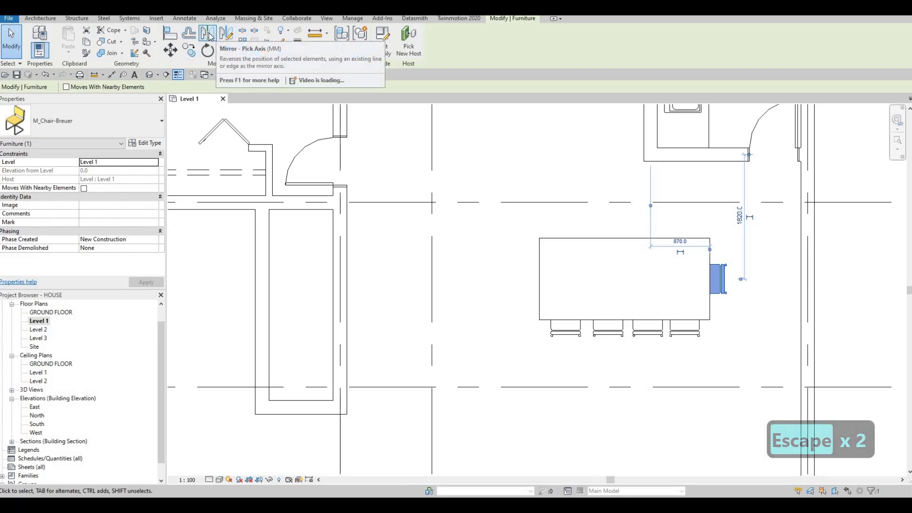
{"action": "left_click", "coordinate": [219, 41]}
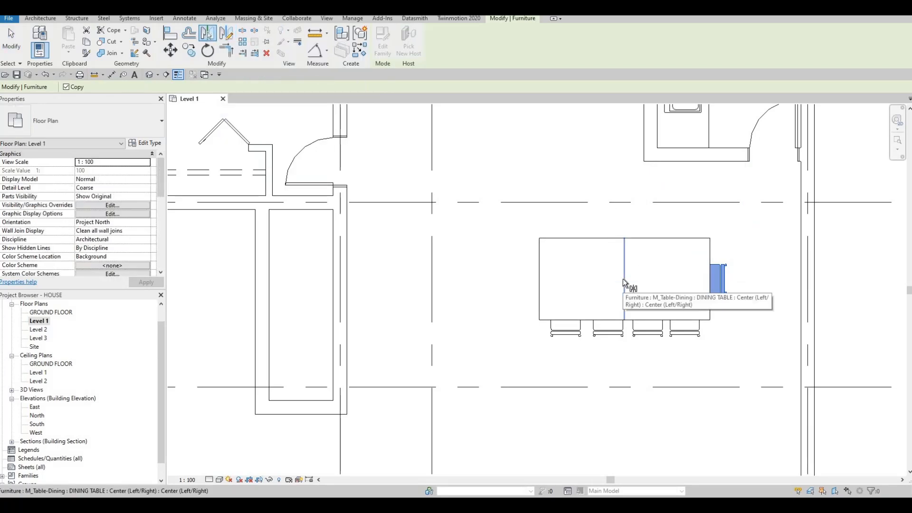
{"action": "left_click", "coordinate": [623, 280]}
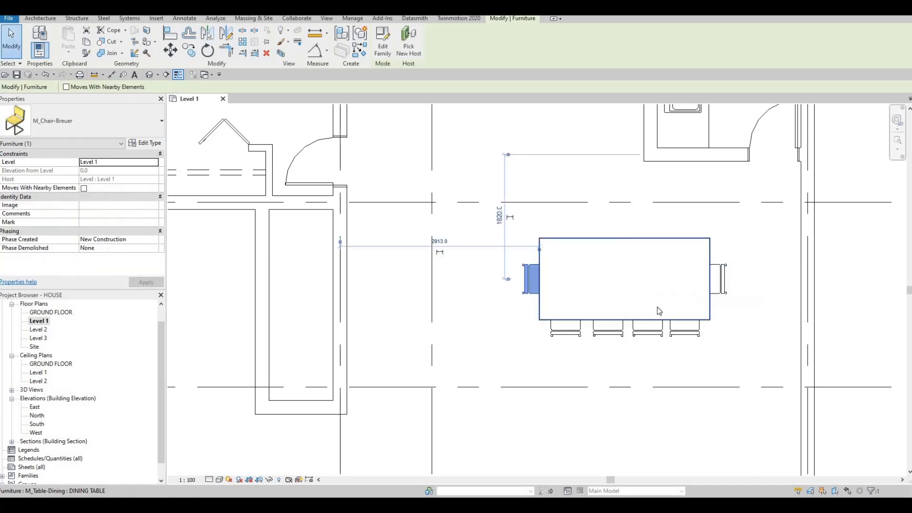
{"action": "key", "text": "Escape"}
{"action": "key", "text": "Escape"}
- Mirror copies of the four lower chairs to the table's upper edge about a drawn horizontal axis through the table's middle
{"action": "left_click_drag", "start_coordinate": [715, 361], "coordinate": [530, 333]}
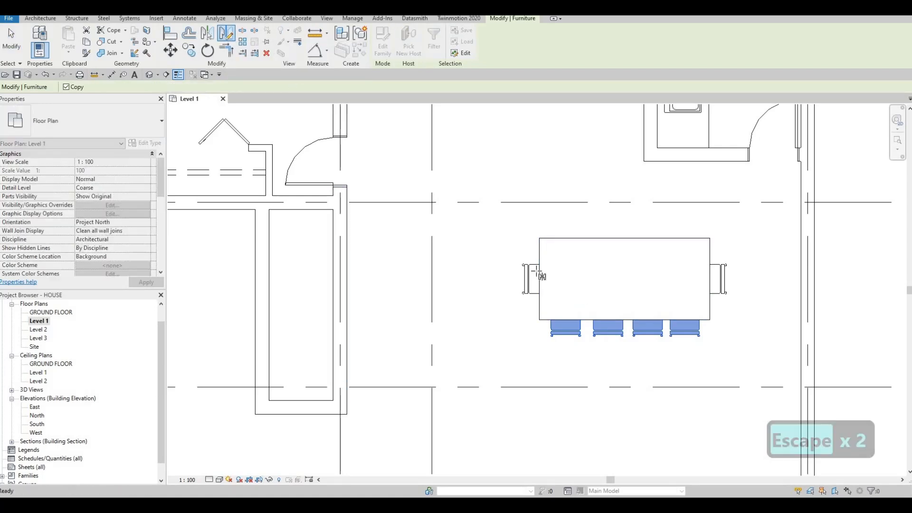
{"action": "left_click", "coordinate": [587, 281]}
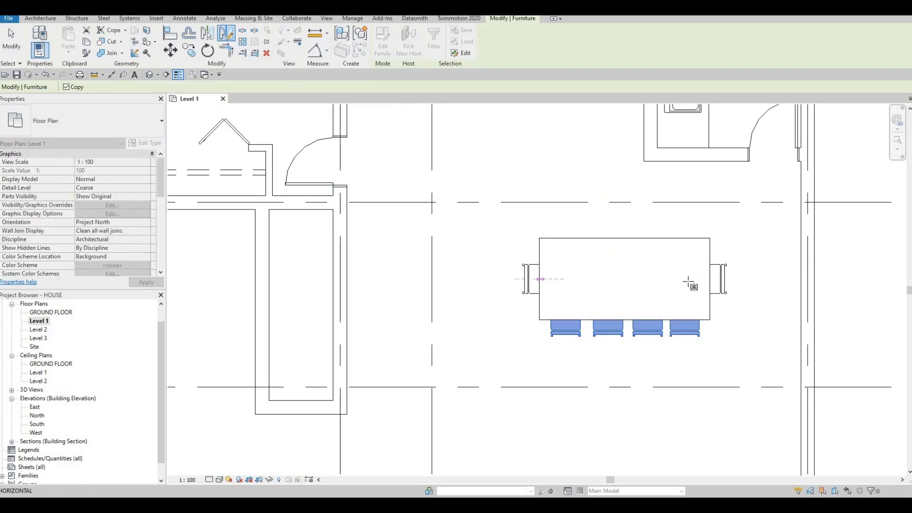
{"action": "left_click", "coordinate": [688, 282]}
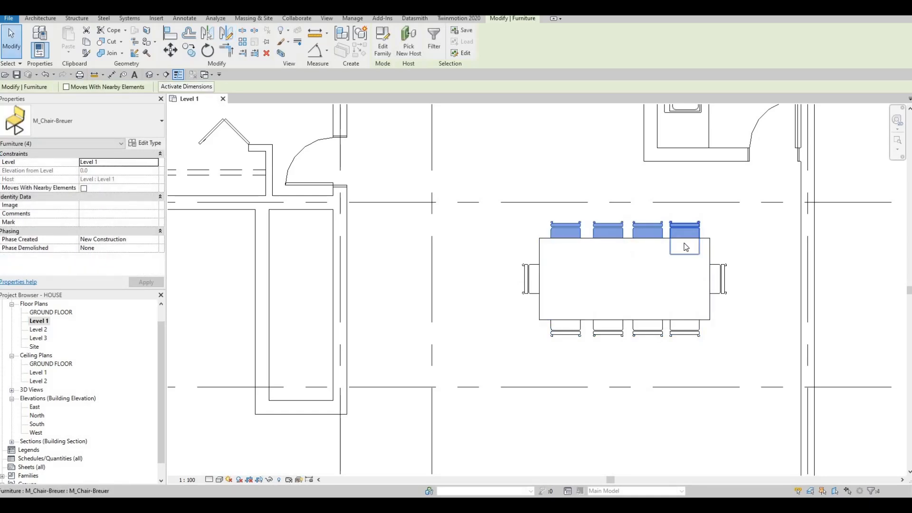
{"action": "key", "text": "Escape"}
{"action": "key", "text": "Escape"}
{"action": "key", "text": "Escape"}
{"action": "key", "text": "Escape"}
- Look over the Level 1 plan around the furnished dining table and the empty living area between grids F and H
{"action": "middle_click_drag", "start_coordinate": [571, 229], "coordinate": [568, 229]}
{"action": "scroll", "coordinate": [569, 227], "scroll_direction": "down", "scroll_amount": 5}
{"action": "key", "text": "Escape"}
{"action": "key", "text": "Escape"}
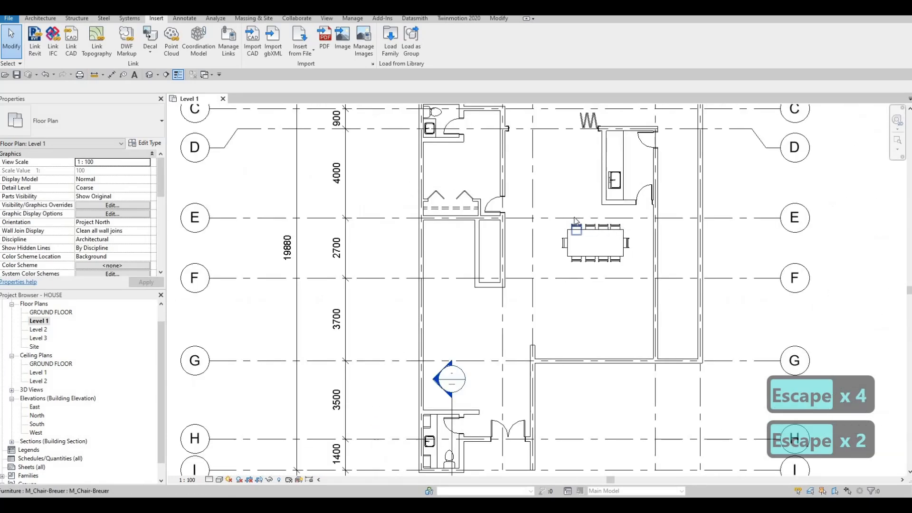
{"action": "middle_click_drag", "start_coordinate": [521, 242], "coordinate": [527, 234]}
{"action": "middle_click_drag", "start_coordinate": [496, 356], "coordinate": [502, 272]}
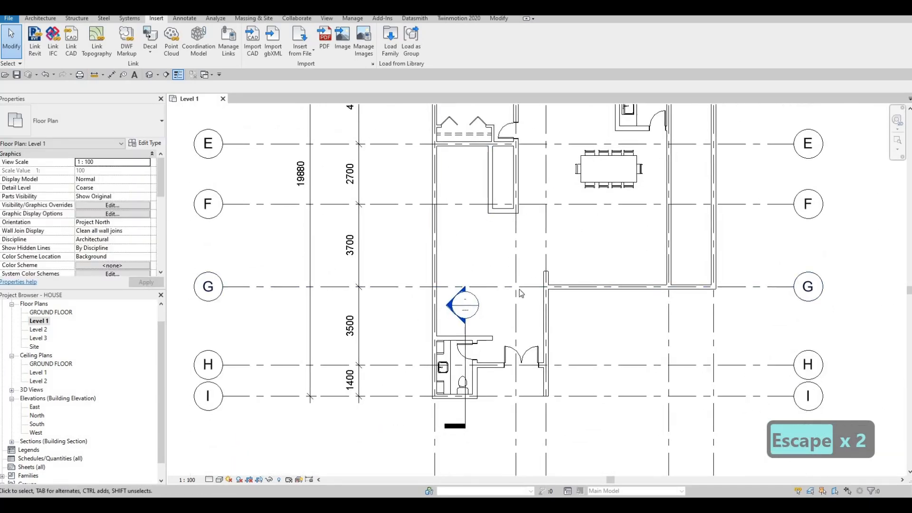
{"action": "scroll", "coordinate": [525, 226], "scroll_direction": "down", "scroll_amount": 2}
{"action": "middle_click_drag", "start_coordinate": [536, 181], "coordinate": [537, 206]}
{"action": "middle_click_drag", "start_coordinate": [467, 226], "coordinate": [488, 173]}
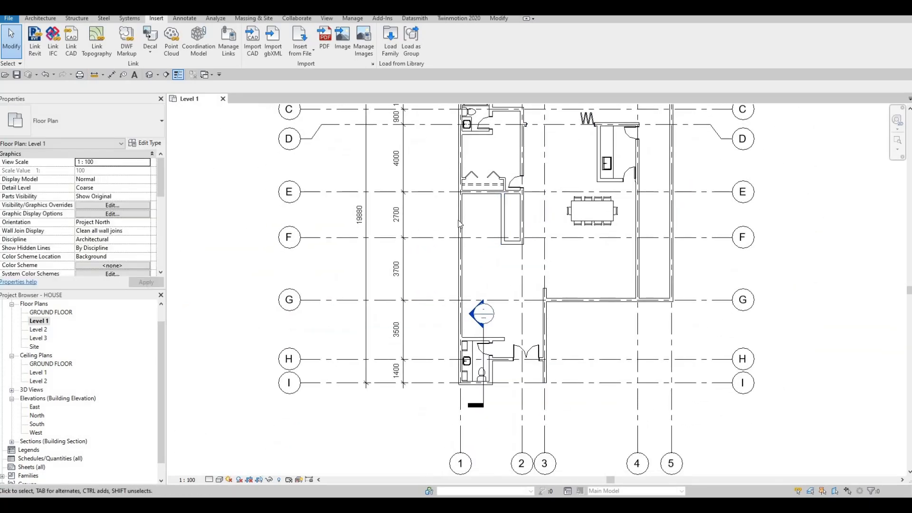
- Preview the families in the Seating folder and load M_Sofa-Corbu
{"action": "left_click", "coordinate": [389, 42]}
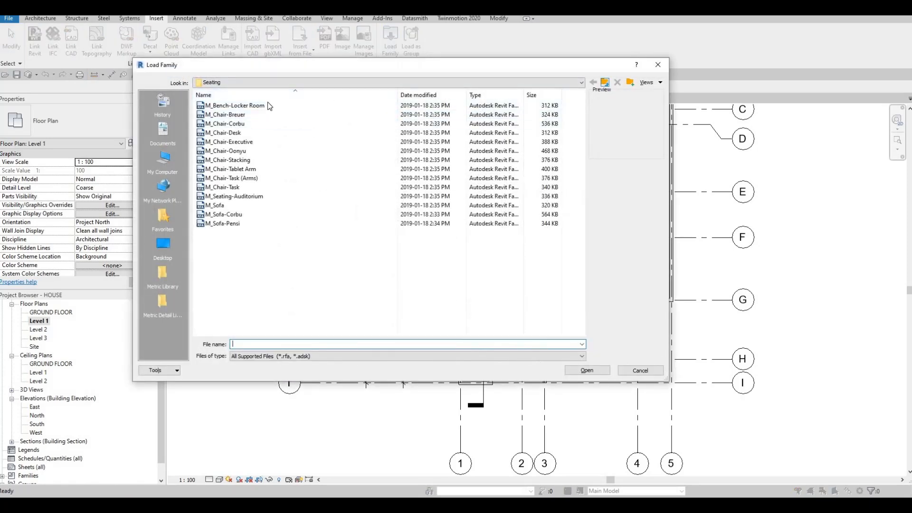
{"action": "left_click", "coordinate": [243, 113]}
{"action": "key", "text": "Down"}
{"action": "key", "text": "Down"}
{"action": "key", "text": "Down"}
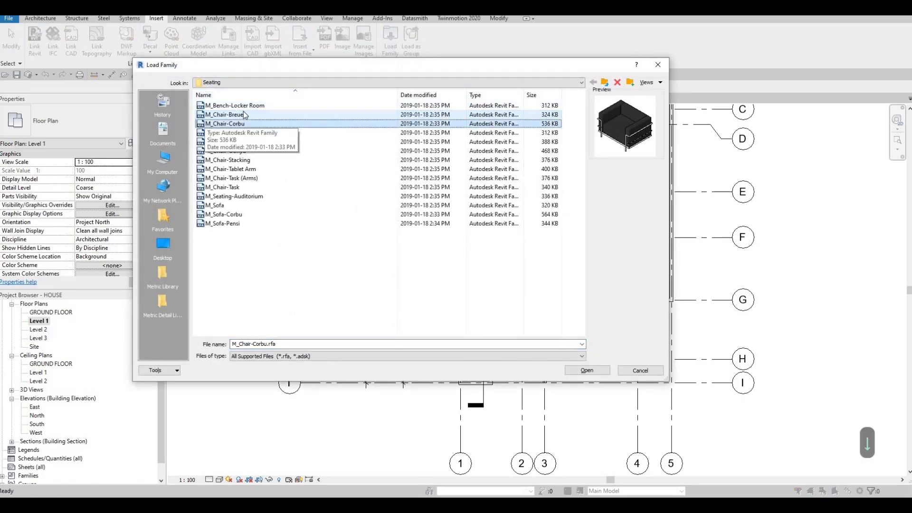
{"action": "key", "text": "Up"}
{"action": "key", "text": "Up"}
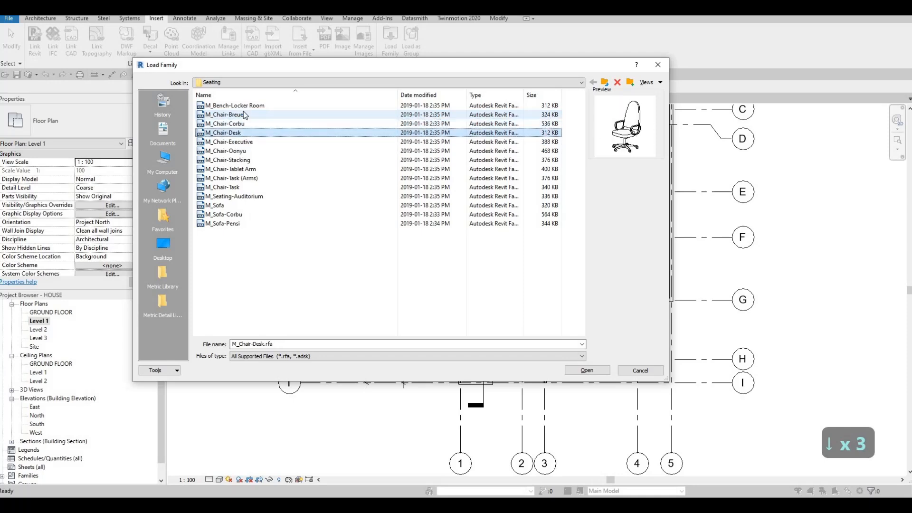
{"action": "key", "text": "Down"}
{"action": "key", "text": "Down"}
{"action": "key", "text": "Down"}
{"action": "key", "text": "Down"}
{"action": "key", "text": "Down"}
{"action": "key", "text": "Down"}
{"action": "key", "text": "Down"}
{"action": "key", "text": "Down"}
{"action": "key", "text": "Down"}
{"action": "key", "text": "Down"}
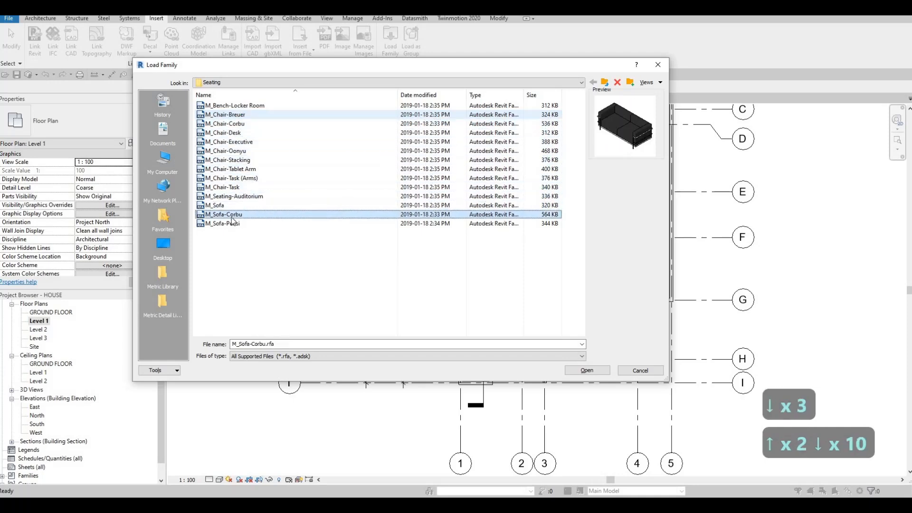
{"action": "left_click", "coordinate": [586, 370]}
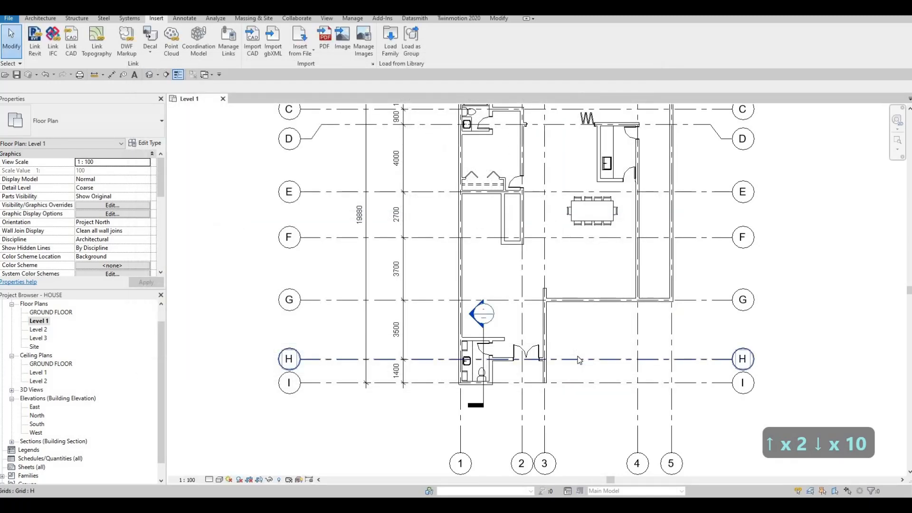
- Place a Corbu sofa in the living area between grids F and G, and a rotated one against the exterior wall near grid G
{"action": "key", "text": "Escape"}
{"action": "key", "text": "c"}
{"action": "key", "text": "m"}
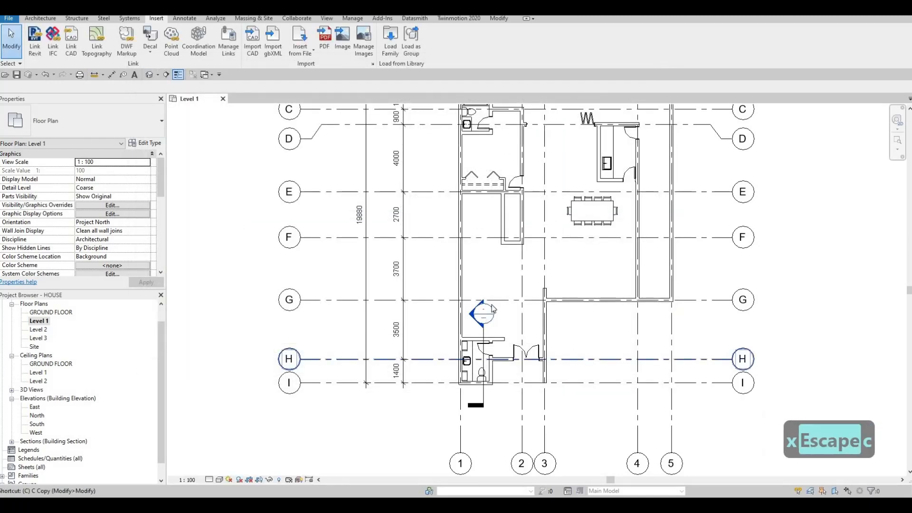
{"action": "scroll", "coordinate": [502, 281], "scroll_direction": "up", "scroll_amount": 3}
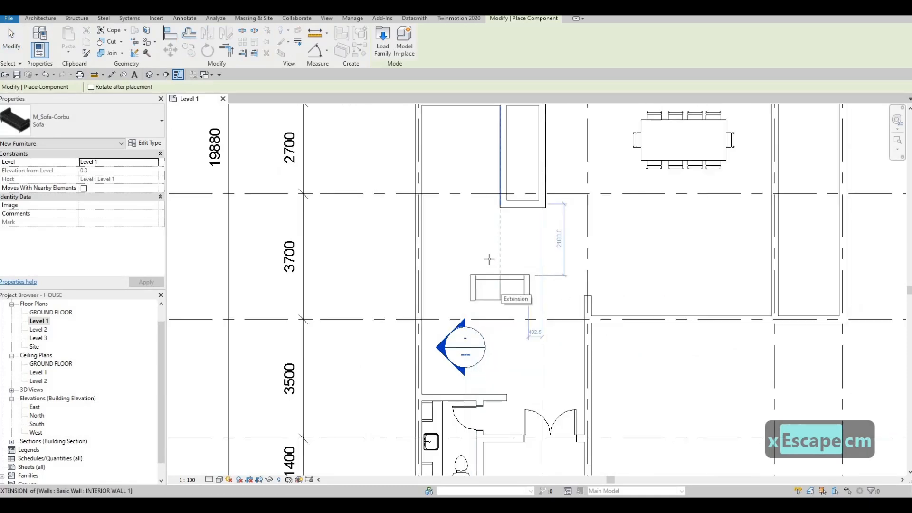
{"action": "middle_click_drag", "start_coordinate": [496, 263], "coordinate": [510, 239]}
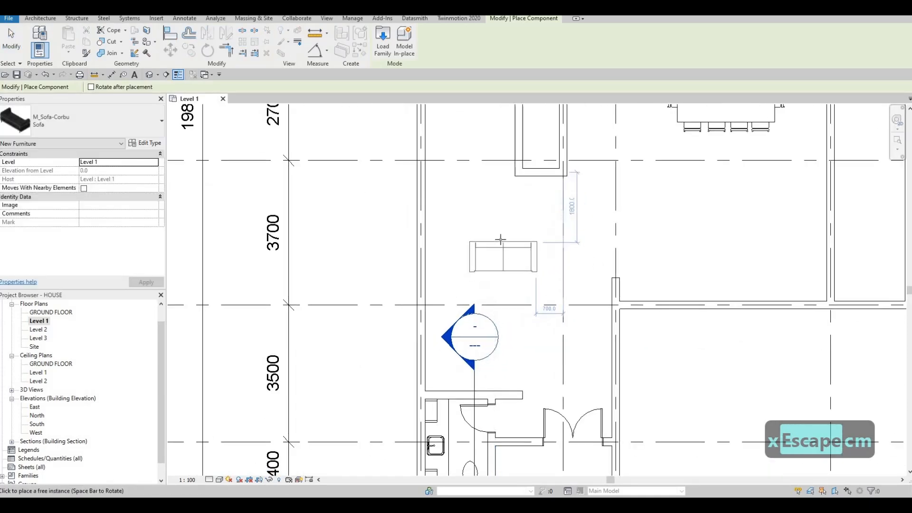
{"action": "left_click", "coordinate": [504, 240]}
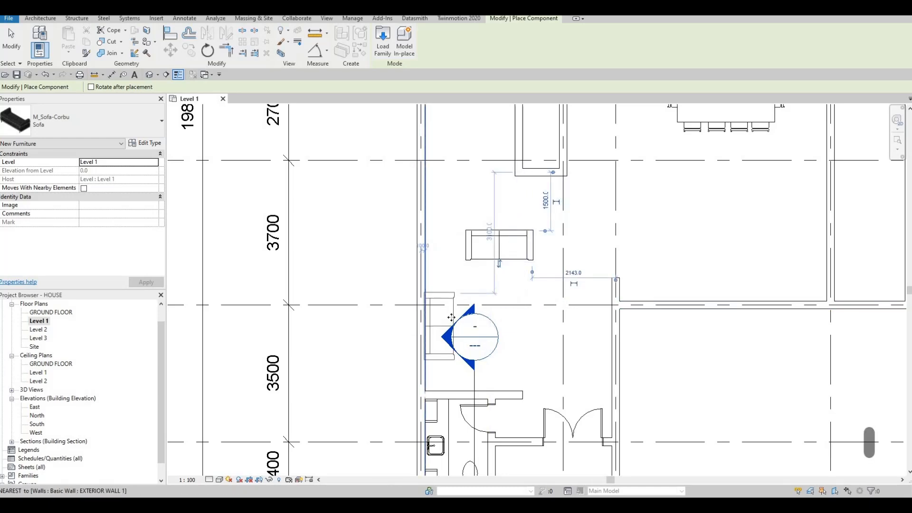
{"action": "left_click", "coordinate": [433, 325]}
{"action": "key", "text": "Escape"}
{"action": "key", "text": "Escape"}
- Move the building section marker from the bathroom area to the open space outside the house, between grids 3 and 4
{"action": "middle_click_drag", "start_coordinate": [477, 373], "coordinate": [467, 265]}
{"action": "scroll", "coordinate": [468, 266], "scroll_direction": "down", "scroll_amount": 1}
{"action": "key", "text": "Escape"}
{"action": "left_click", "coordinate": [468, 277]}
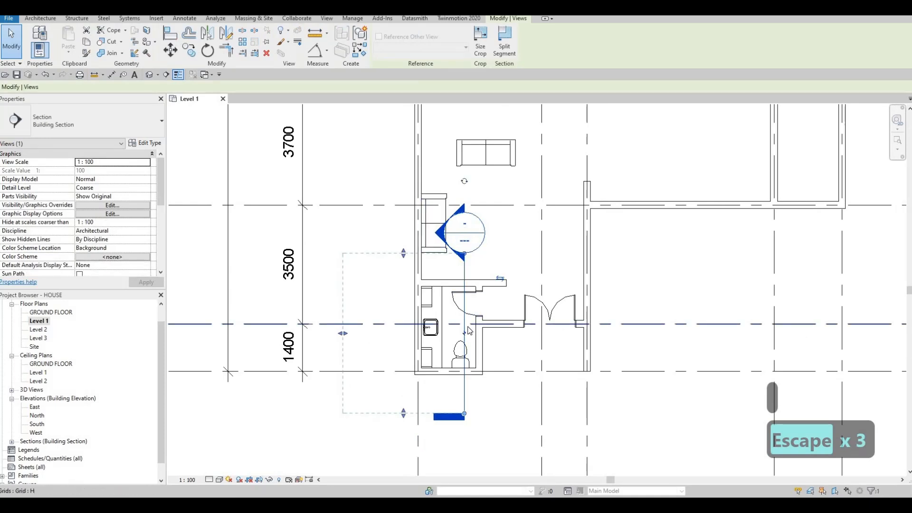
{"action": "left_click_drag", "start_coordinate": [583, 310], "coordinate": [667, 304]}
{"action": "key", "text": "Escape"}
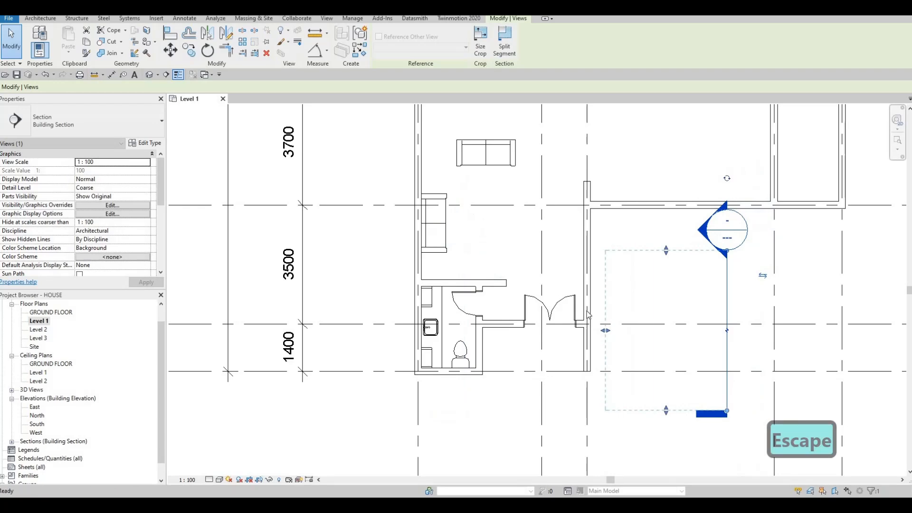
{"action": "scroll", "coordinate": [666, 306], "scroll_direction": "down", "scroll_amount": 3}
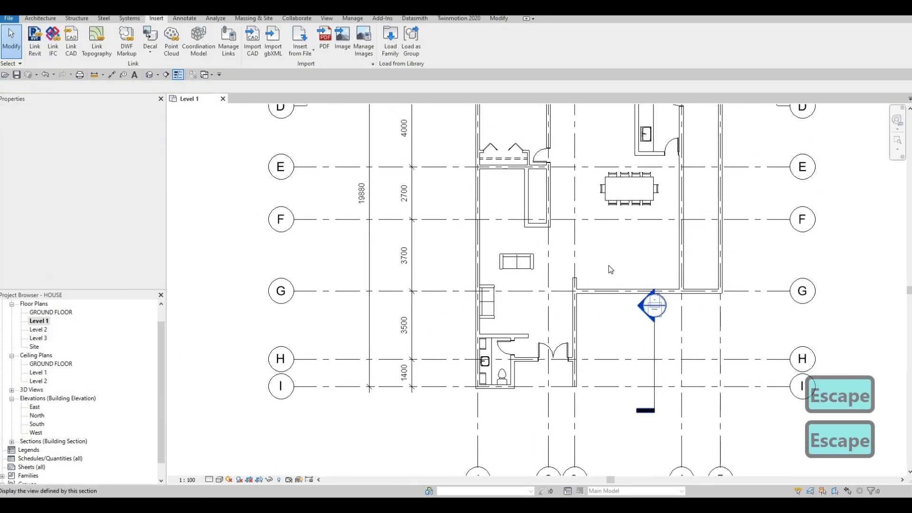
- Duplicate the exterior-wall sofa's type as Sofa 2 and set its width to 2000
{"action": "scroll", "coordinate": [608, 196], "scroll_direction": "down", "scroll_amount": 3}
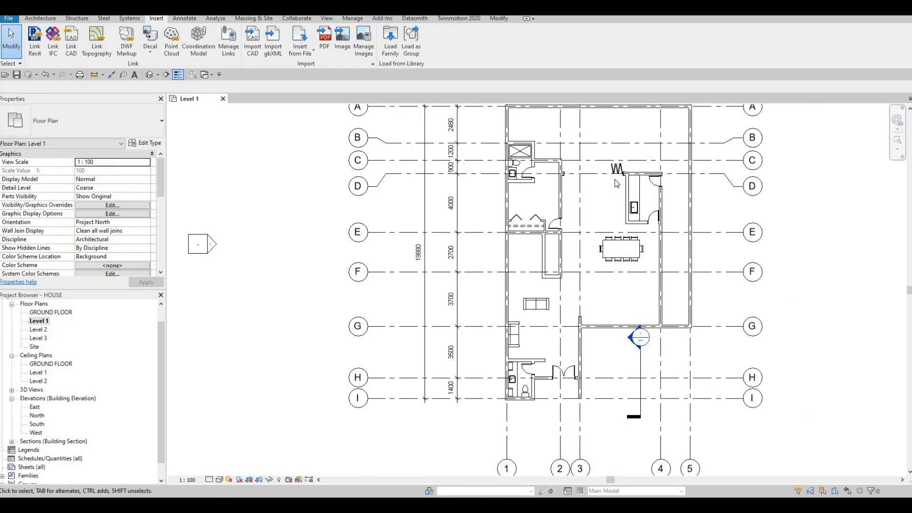
{"action": "scroll", "coordinate": [562, 323], "scroll_direction": "up", "scroll_amount": 3}
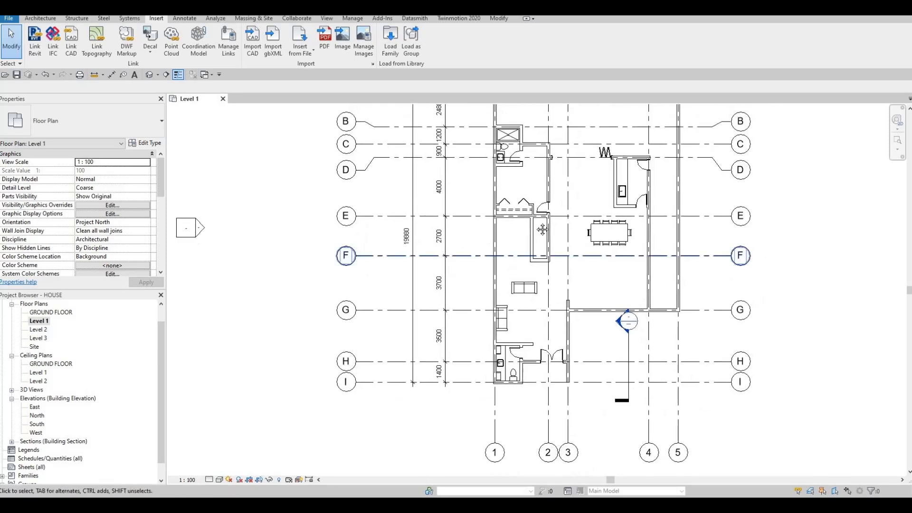
{"action": "key", "text": "Escape"}
{"action": "key", "text": "Escape"}
{"action": "scroll", "coordinate": [520, 288], "scroll_direction": "up", "scroll_amount": 2}
{"action": "left_click", "coordinate": [515, 294]}
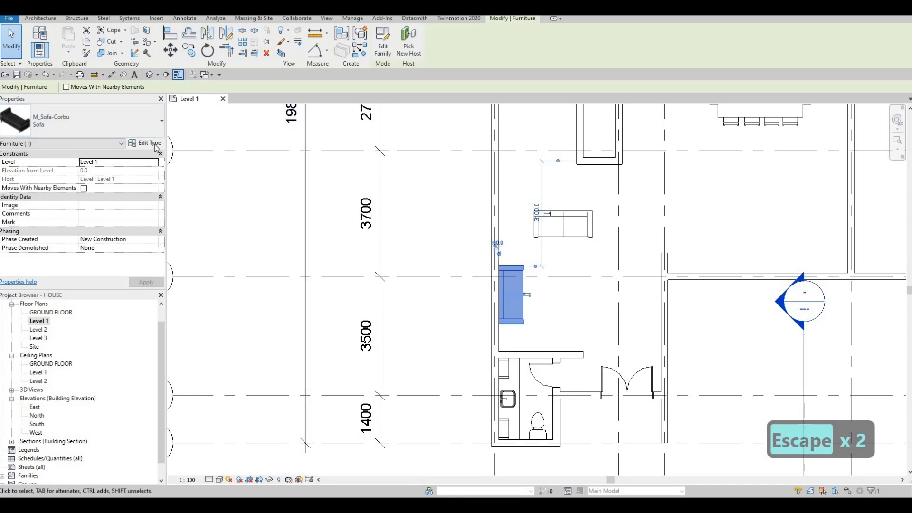
{"action": "left_click", "coordinate": [144, 142]}
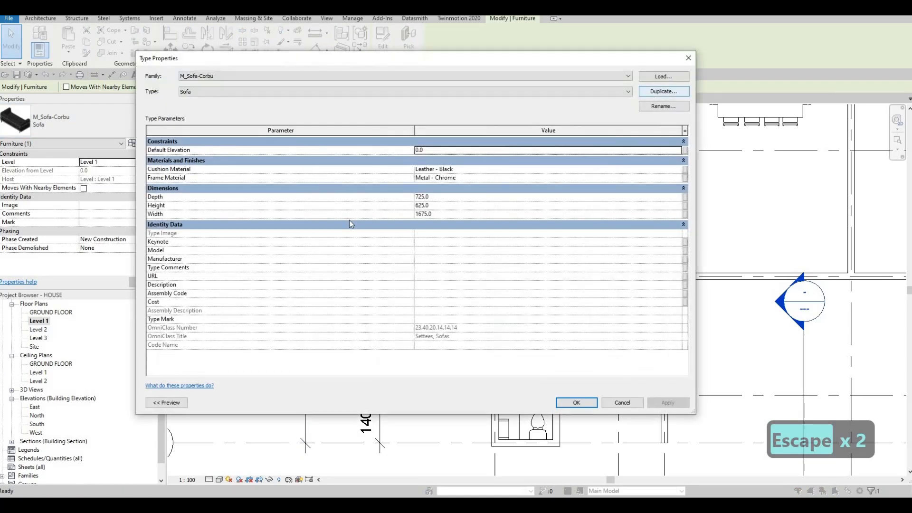
{"action": "key", "text": "Return"}
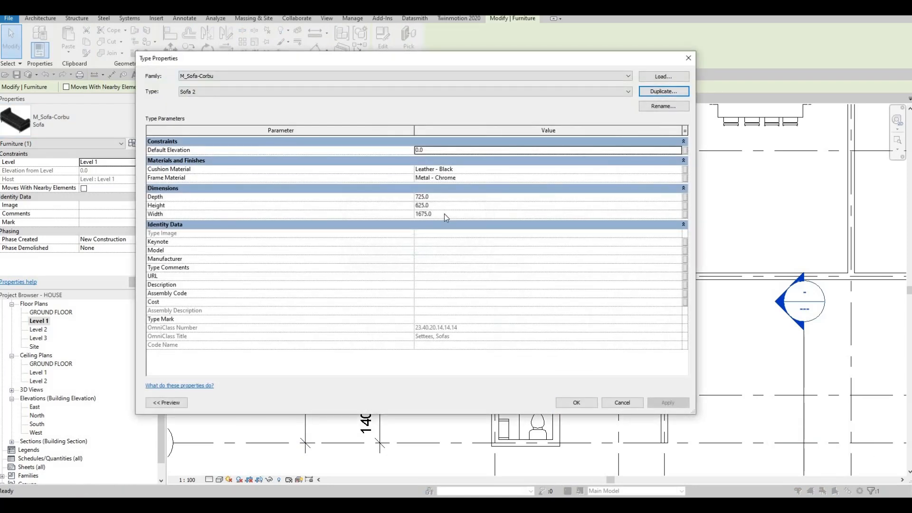
{"action": "left_click", "coordinate": [444, 213]}
{"action": "type", "text": "2000"}
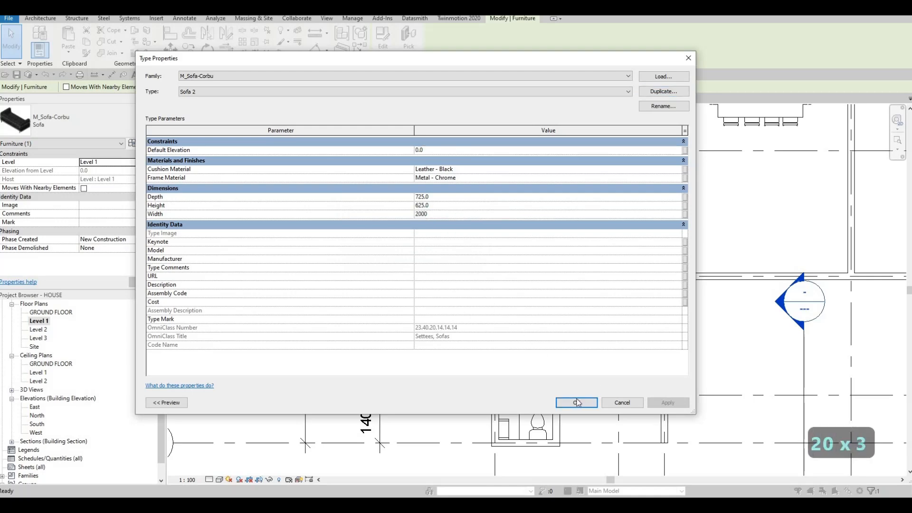
{"action": "left_click", "coordinate": [576, 402]}
- Move the Sofa 2 slightly down along the exterior wall and nudge it back against the wall
{"action": "scroll", "coordinate": [524, 283], "scroll_direction": "up", "scroll_amount": 2}
{"action": "key", "text": "Escape"}
{"action": "key", "text": "Escape"}
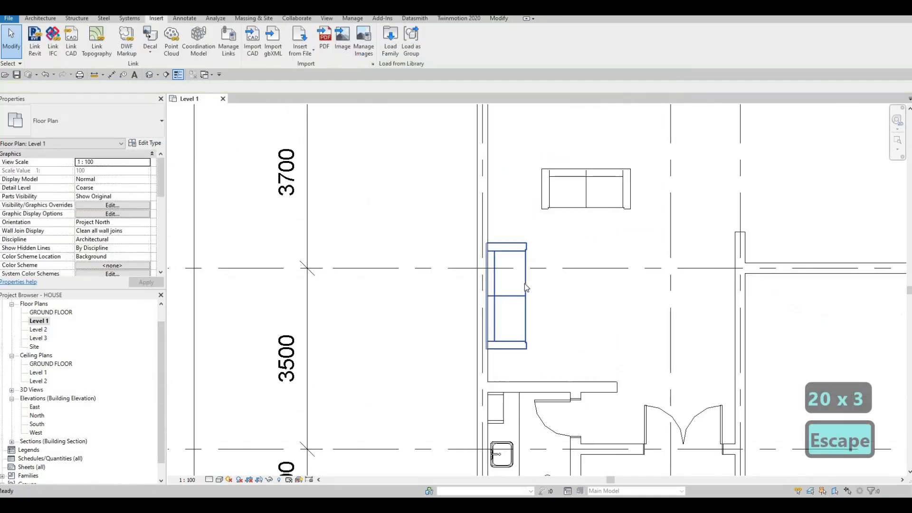
{"action": "left_click", "coordinate": [527, 280]}
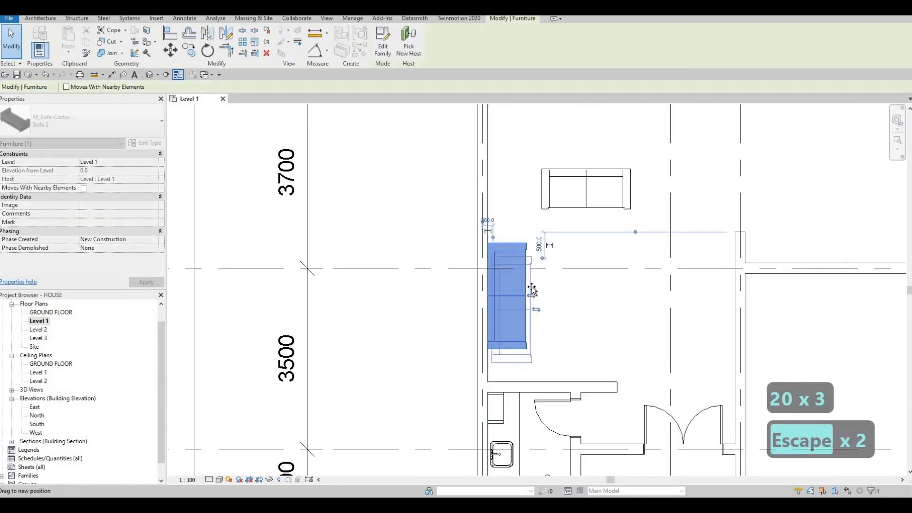
{"action": "left_click_drag", "start_coordinate": [533, 289], "coordinate": [541, 299]}
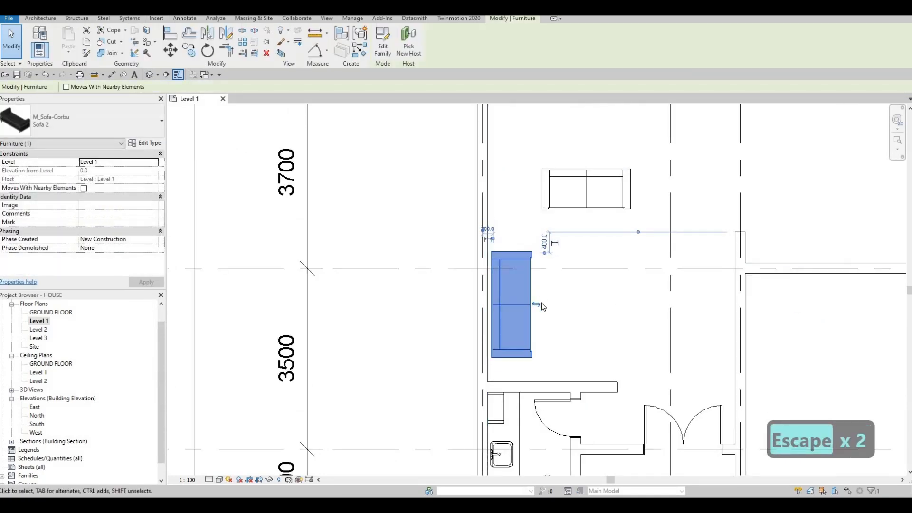
{"action": "key", "text": "Left"}
{"action": "key", "text": "Left"}
{"action": "key", "text": "Up"}
{"action": "key", "text": "Up"}
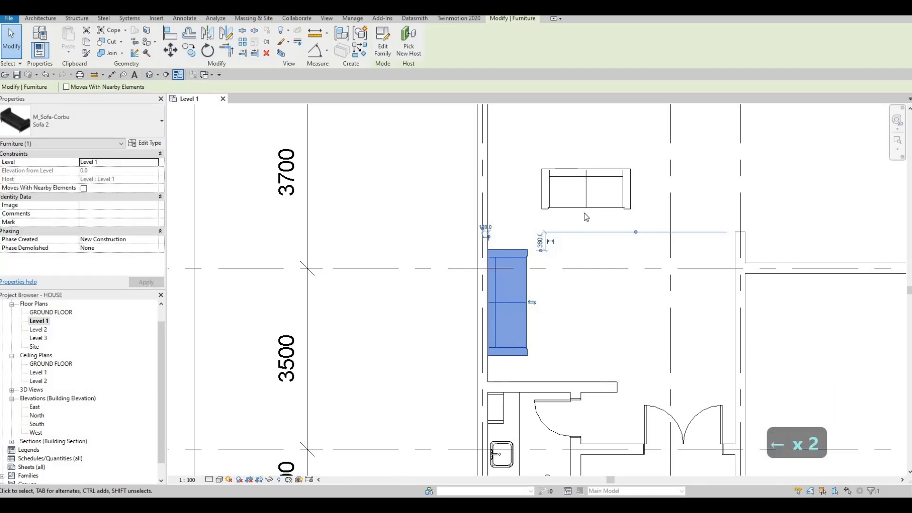
- Nudge the free-standing sofa seven increments down, closer to the sofa against the exterior wall
{"action": "left_click", "coordinate": [592, 211]}
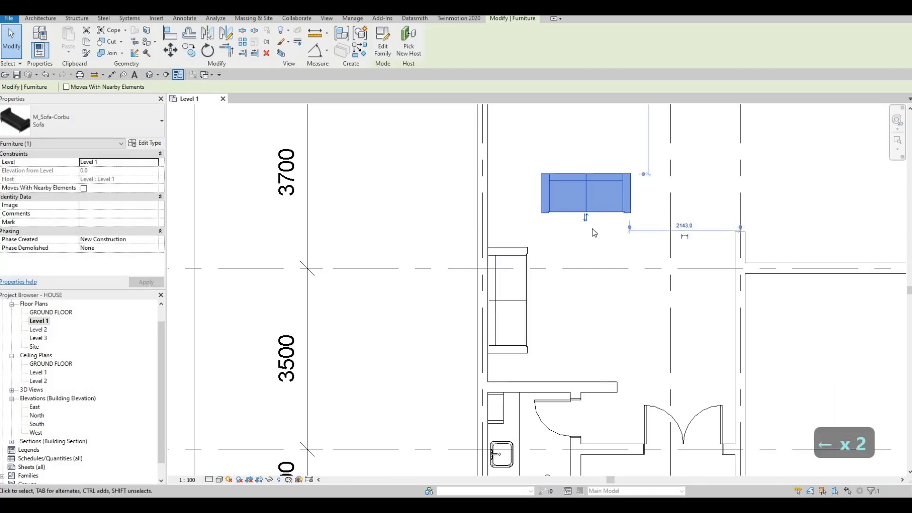
{"action": "key", "text": "Up"}
{"action": "key", "text": "Up"}
{"action": "key", "text": "Down"}
{"action": "key", "text": "Down"}
{"action": "key", "text": "Down"}
{"action": "key", "text": "Down"}
{"action": "key", "text": "Down"}
{"action": "key", "text": "Down"}
{"action": "key", "text": "Down"}
{"action": "scroll", "coordinate": [606, 230], "scroll_direction": "down", "scroll_amount": 3}
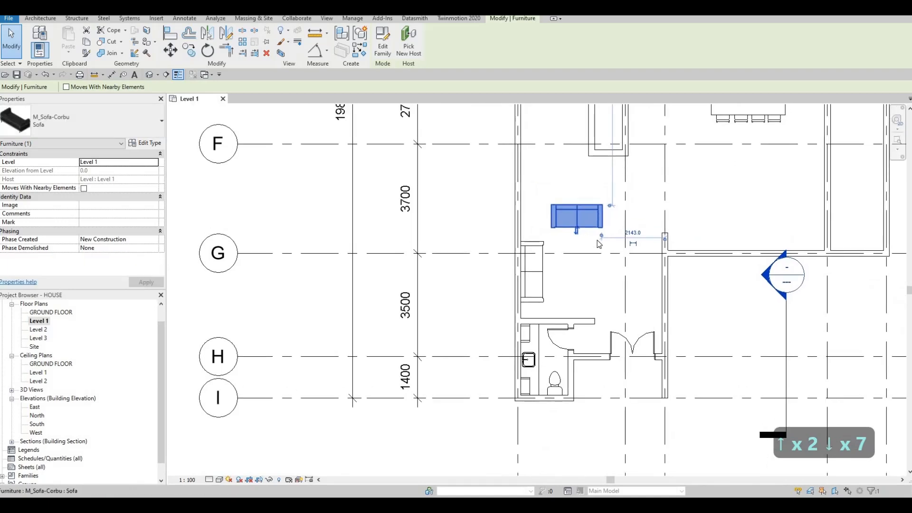
- Nudge the free-standing sofa one more increment down and clear the selection
{"action": "key", "text": "Down"}
{"action": "scroll", "coordinate": [645, 236], "scroll_direction": "up", "scroll_amount": 3}
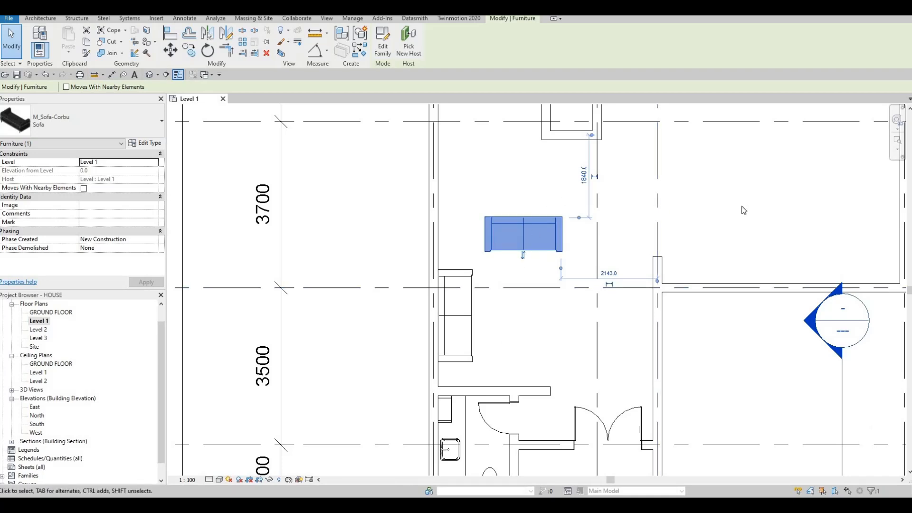
{"action": "scroll", "coordinate": [686, 223], "scroll_direction": "down", "scroll_amount": 2}
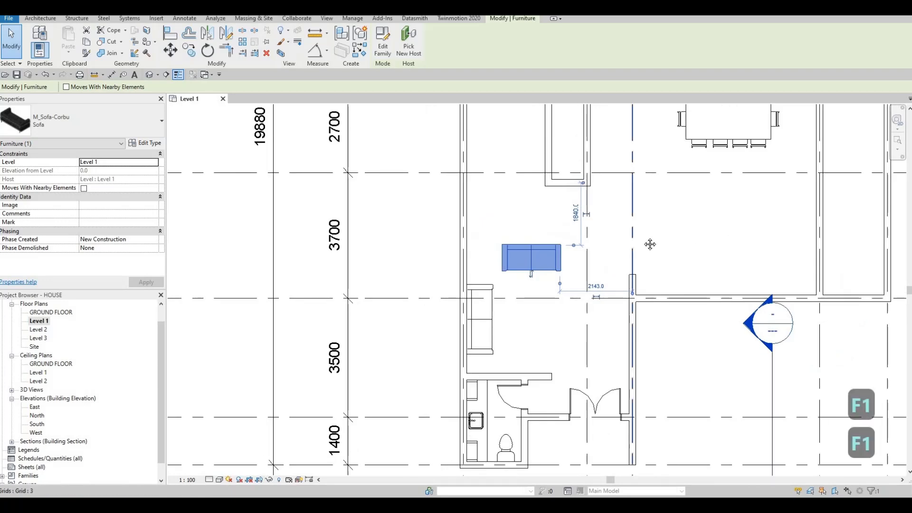
{"action": "scroll", "coordinate": [637, 276], "scroll_direction": "down", "scroll_amount": 1}
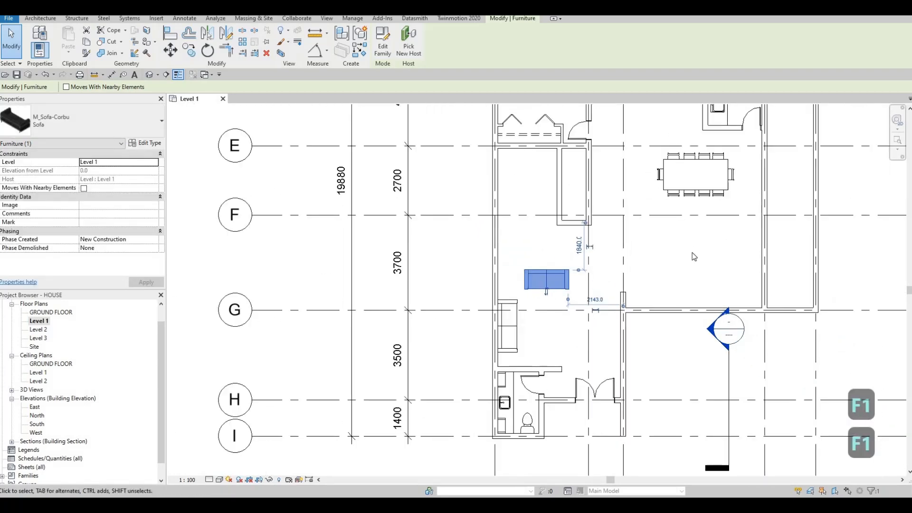
{"action": "middle_click_drag", "start_coordinate": [594, 183], "coordinate": [593, 220]}
{"action": "scroll", "coordinate": [634, 211], "scroll_direction": "down", "scroll_amount": 3}
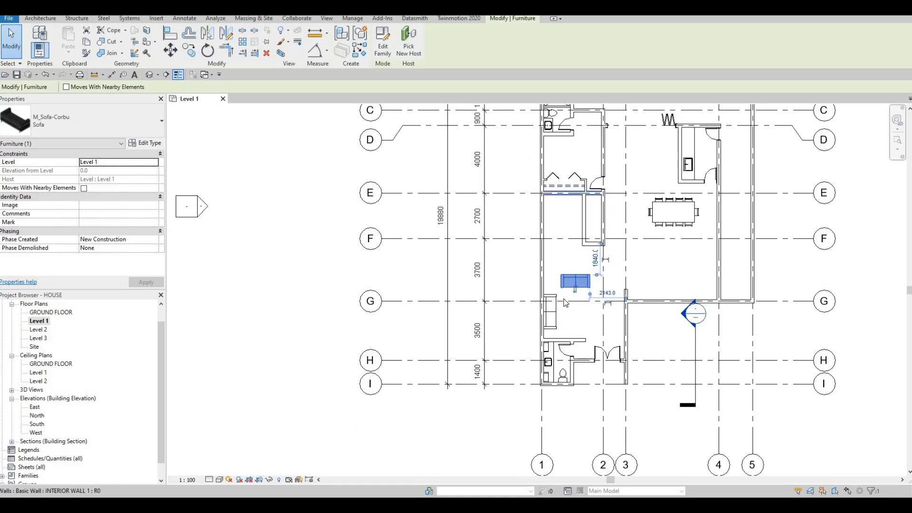
{"action": "key", "text": "Escape"}
{"action": "key", "text": "Escape"}
- Place another Sofa 2, rotated to run lengthwise along the corridor side of the bedroom wall between grids D and E
{"action": "left_click", "coordinate": [551, 306]}
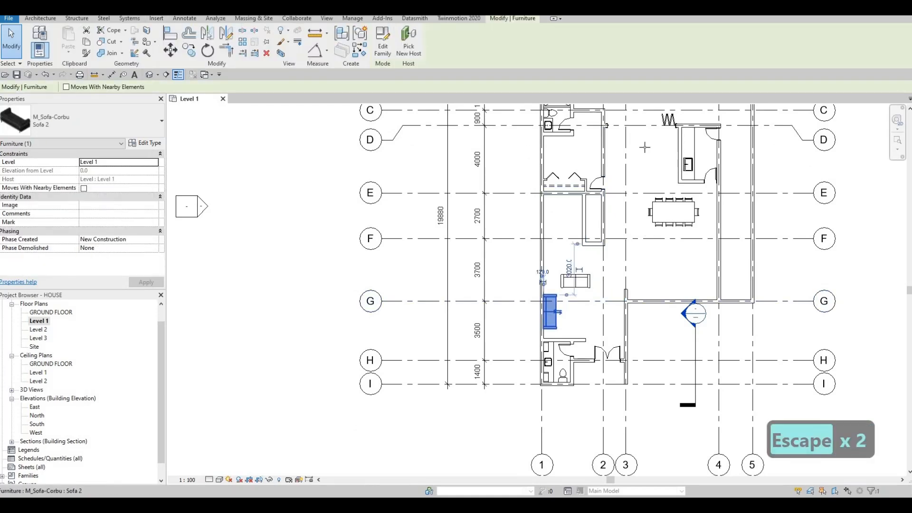
{"action": "key", "text": "c"}
{"action": "key", "text": "s"}
{"action": "scroll", "coordinate": [617, 159], "scroll_direction": "up", "scroll_amount": 3}
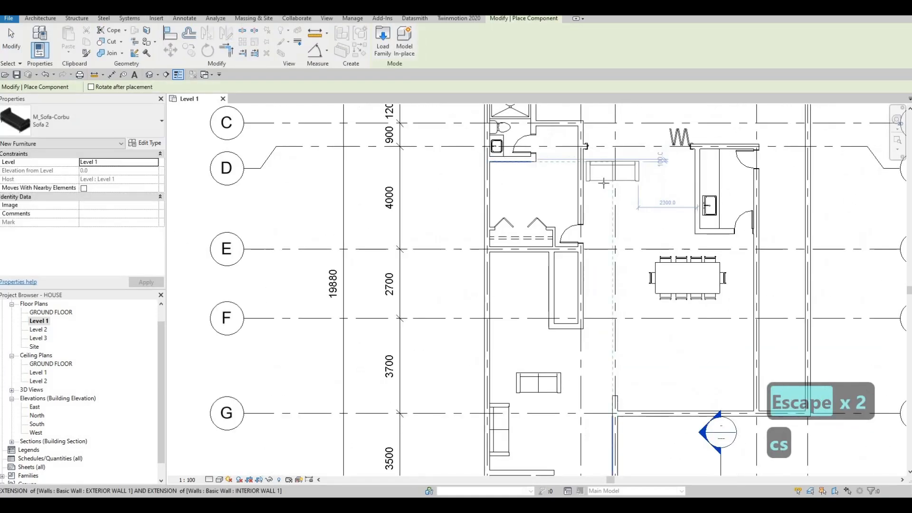
{"action": "key", "text": "space"}
{"action": "key", "text": "space"}
{"action": "scroll", "coordinate": [591, 191], "scroll_direction": "up", "scroll_amount": 2}
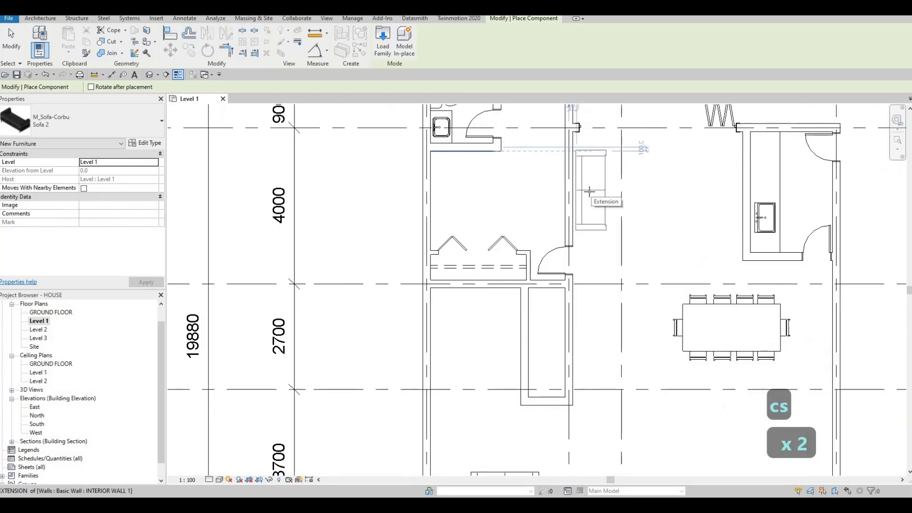
{"action": "scroll", "coordinate": [592, 192], "scroll_direction": "up", "scroll_amount": 2}
{"action": "scroll", "coordinate": [592, 192], "scroll_direction": "up", "scroll_amount": 1}
{"action": "left_click", "coordinate": [610, 192]}
{"action": "key", "text": "Escape"}
{"action": "key", "text": "Escape"}
{"action": "key", "text": "Escape"}
- Align the back of the new Sofa 2 with the bedroom wall's outer face
{"action": "key", "text": "a"}
{"action": "key", "text": "l"}
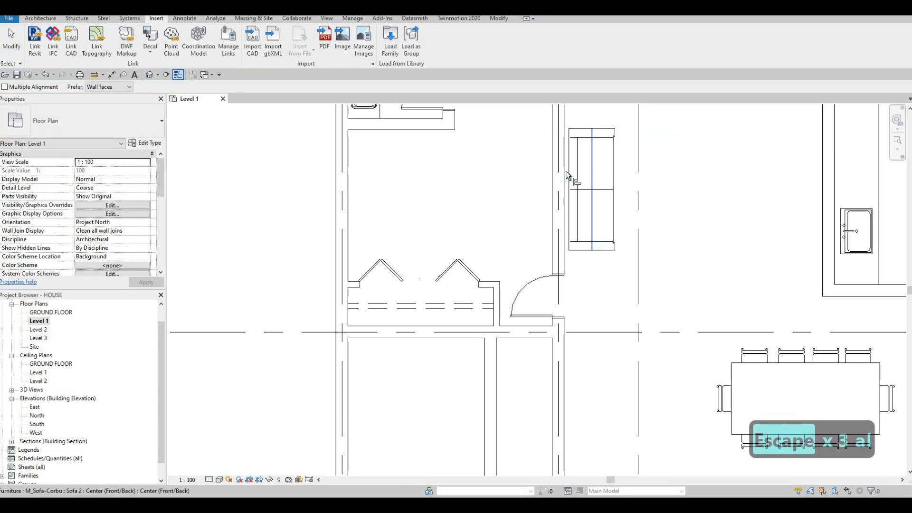
{"action": "left_click", "coordinate": [565, 170]}
{"action": "left_click", "coordinate": [569, 170]}
{"action": "key", "text": "Escape"}
{"action": "key", "text": "Escape"}
{"action": "middle_click_drag", "start_coordinate": [545, 259], "coordinate": [526, 260]}
{"action": "scroll", "coordinate": [526, 260], "scroll_direction": "down", "scroll_amount": 4}
{"action": "key", "text": "Escape"}
{"action": "left_click", "coordinate": [490, 287]}
{"action": "key", "text": "c"}
{"action": "key", "text": "s"}
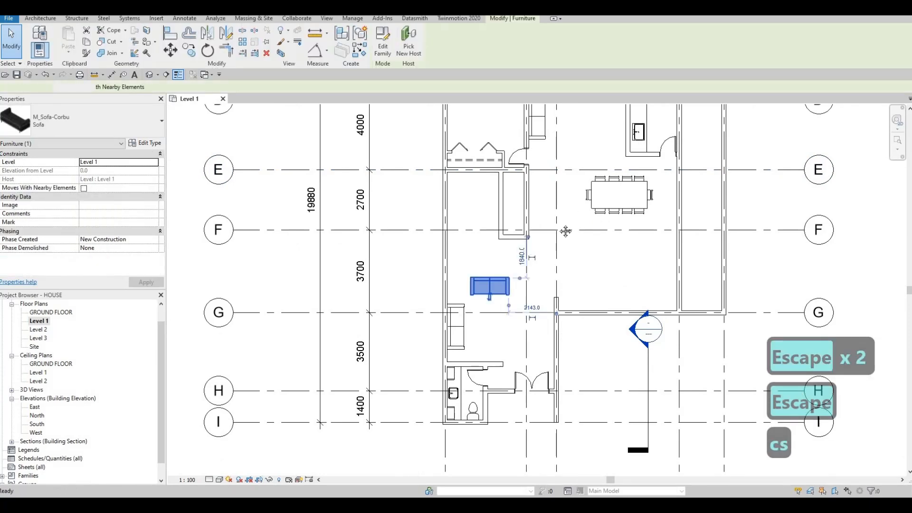
{"action": "middle_click_drag", "start_coordinate": [580, 148], "coordinate": [556, 223]}
{"action": "key", "text": "space"}
{"action": "key", "text": "space"}
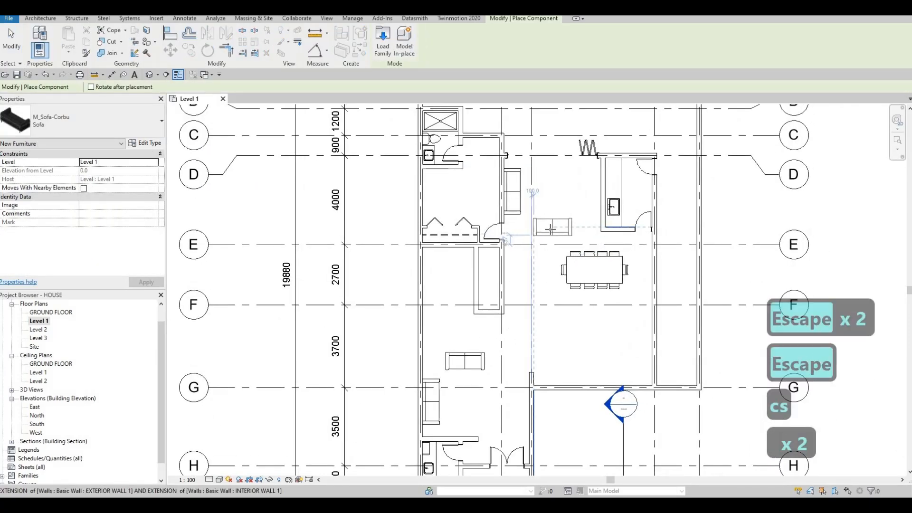
{"action": "key", "text": "Escape"}
{"action": "key", "text": "Escape"}
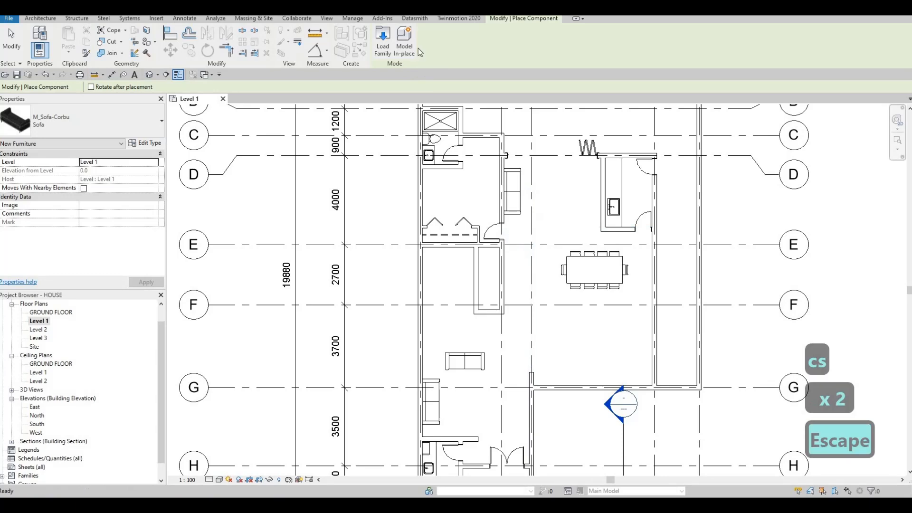
{"action": "key", "text": "Escape"}
- Start loading a family and preview the chair models in the Seating folder
{"action": "left_click", "coordinate": [392, 42]}
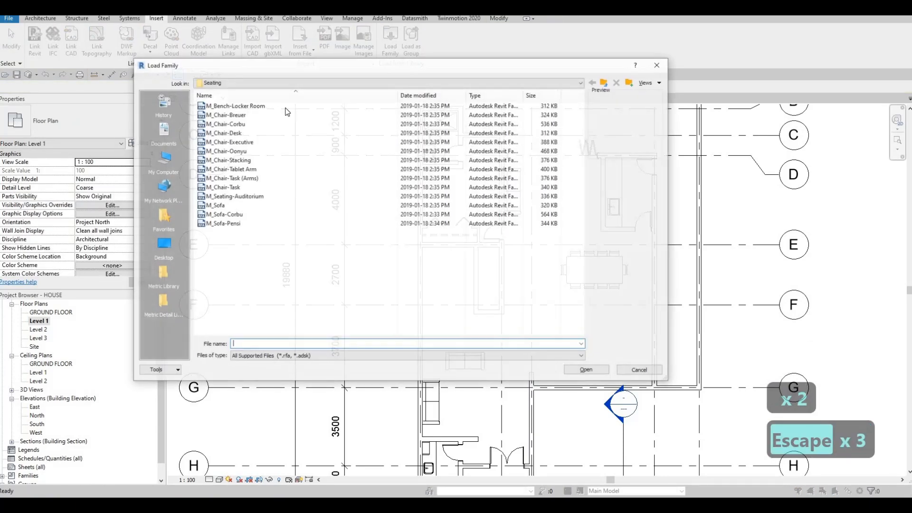
{"action": "left_click", "coordinate": [236, 106]}
{"action": "key", "text": "Down"}
{"action": "key", "text": "Down"}
{"action": "key", "text": "Down"}
{"action": "key", "text": "Down"}
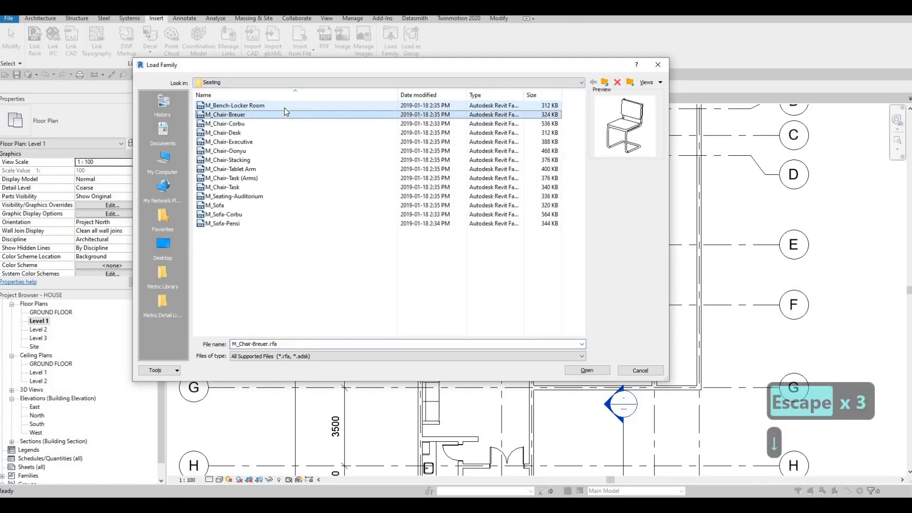
{"action": "left_click", "coordinate": [273, 133]}
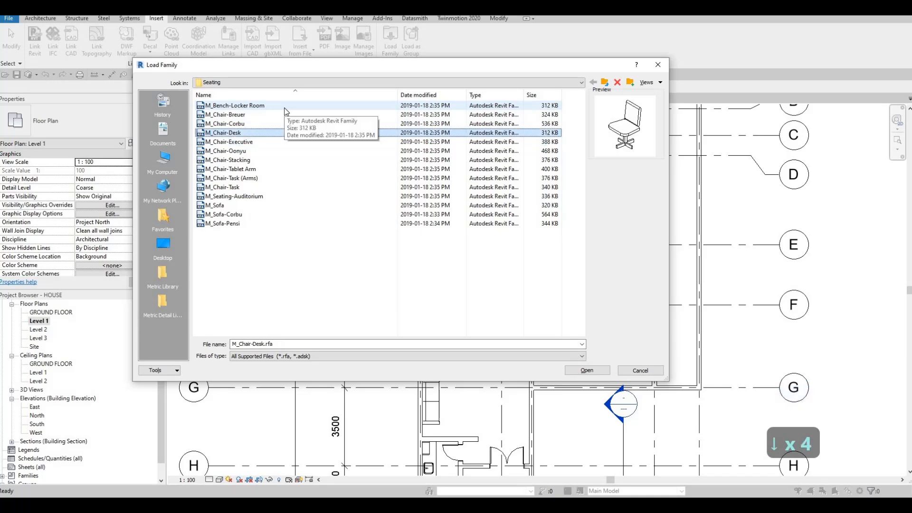
{"action": "key", "text": "Down"}
{"action": "key", "text": "Down"}
{"action": "key", "text": "Down"}
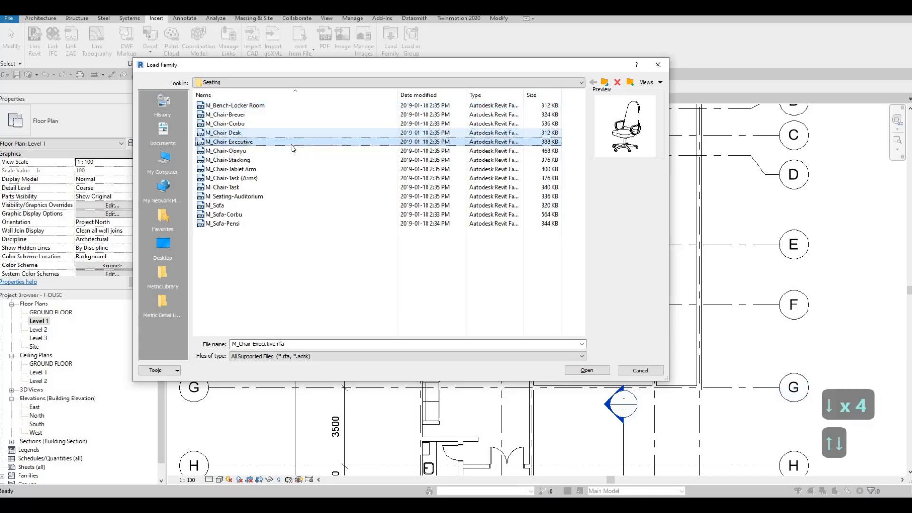
{"action": "key", "text": "Down"}
{"action": "key", "text": "Down"}
{"action": "key", "text": "Down"}
{"action": "key", "text": "Down"}
{"action": "key", "text": "Down"}
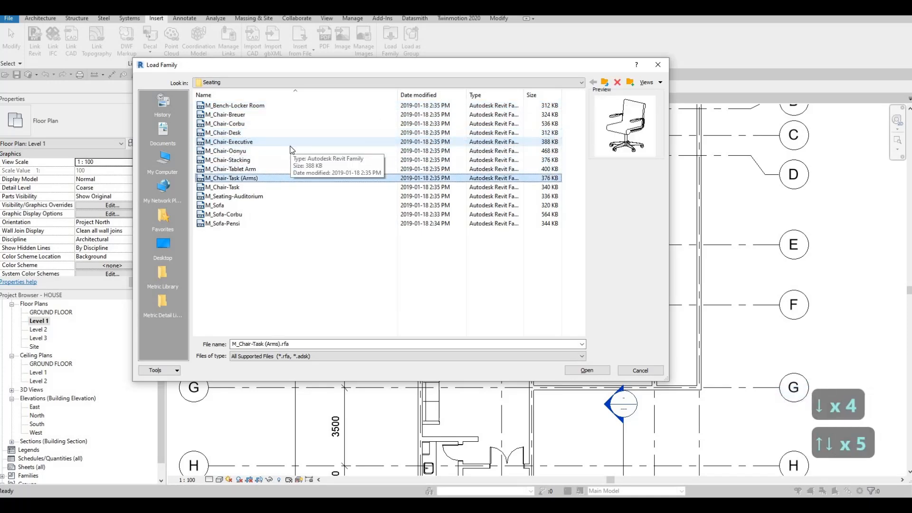
- Load the M_Chair-Desk family from the Seating folder
{"action": "key", "text": "Down"}
{"action": "key", "text": "Up"}
{"action": "key", "text": "Up"}
{"action": "key", "text": "Up"}
{"action": "key", "text": "Up"}
{"action": "key", "text": "Up"}
{"action": "key", "text": "Up"}
{"action": "key", "text": "Up"}
{"action": "key", "text": "Up"}
{"action": "key", "text": "Up"}
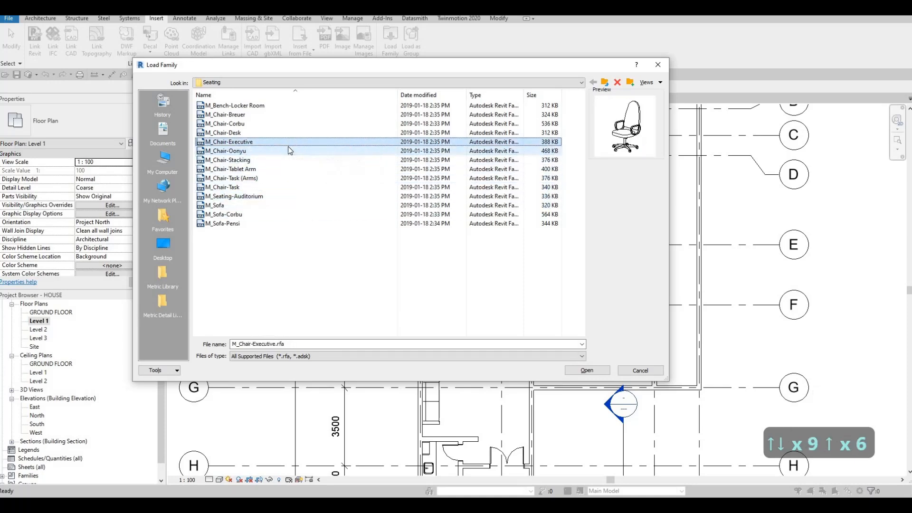
{"action": "left_click", "coordinate": [594, 370]}
- Place a Desk Chair, rotated diagonally, at the midpoint of the bedroom door swing
{"action": "key", "text": "c"}
{"action": "key", "text": "m"}
{"action": "scroll", "coordinate": [534, 220], "scroll_direction": "up", "scroll_amount": 2}
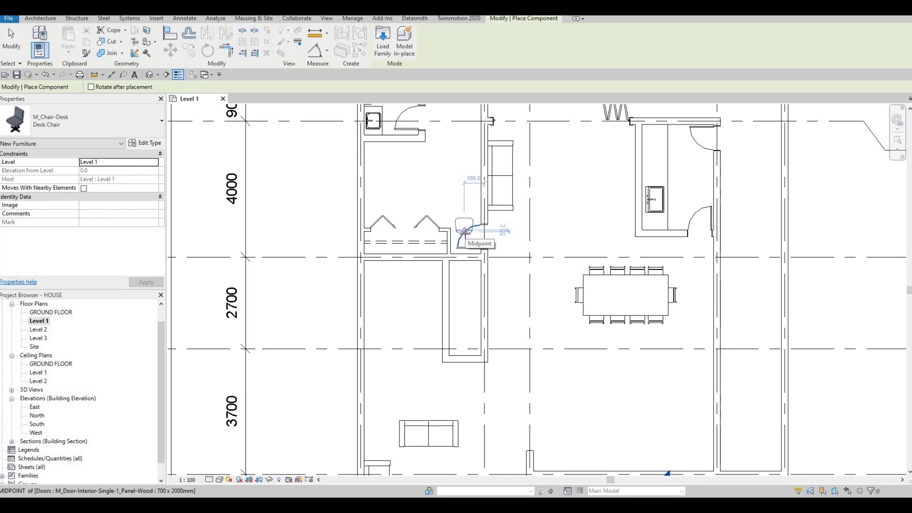
{"action": "key", "text": "space"}
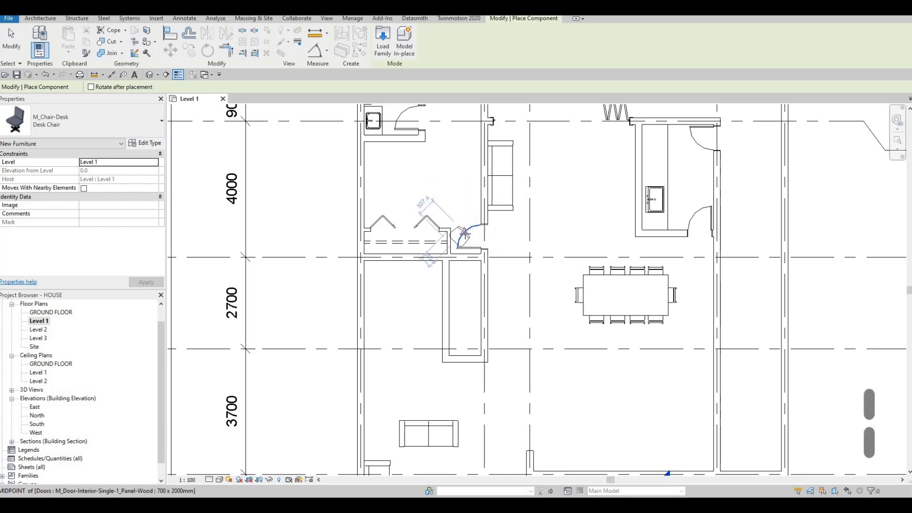
{"action": "key", "text": "space"}
{"action": "key", "text": "space"}
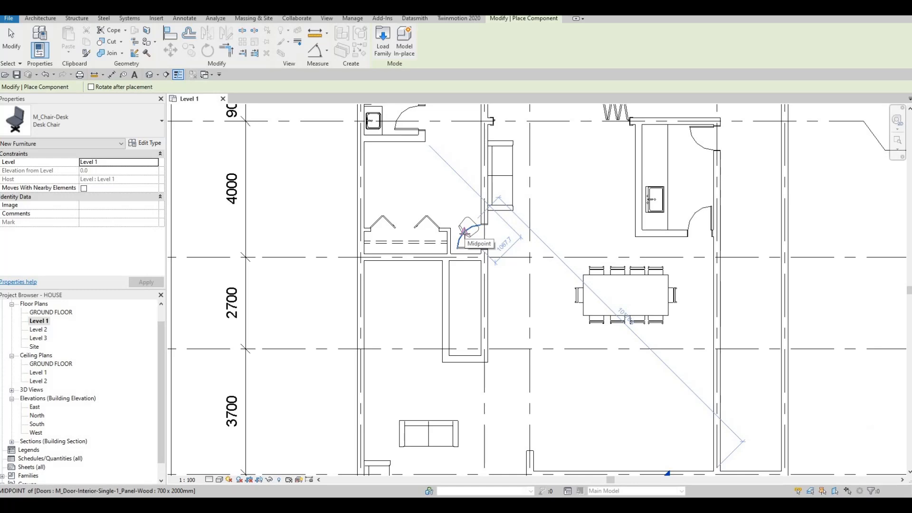
{"action": "scroll", "coordinate": [480, 237], "scroll_direction": "up", "scroll_amount": 2}
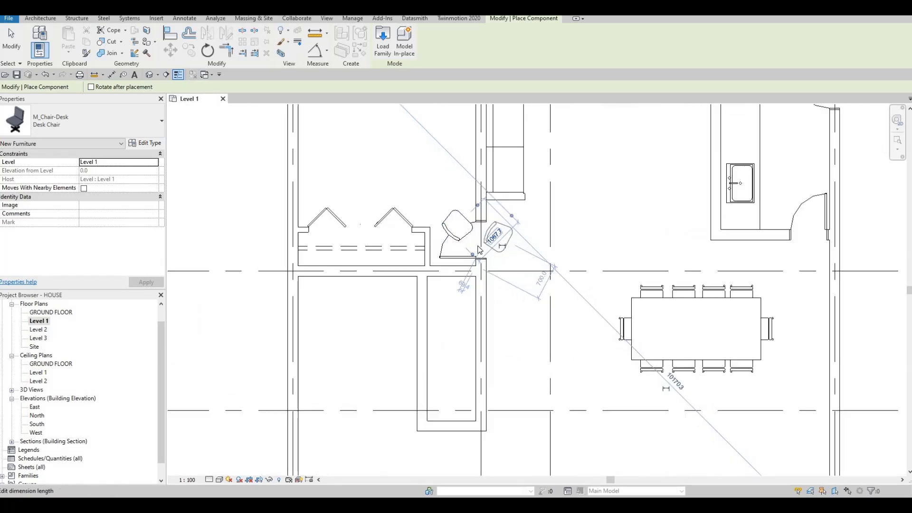
{"action": "key", "text": "Escape"}
{"action": "key", "text": "Escape"}
- Move the desk chair to the open floor between the new sofa and the dining table, and copy it once beside itself
{"action": "left_click", "coordinate": [457, 225]}
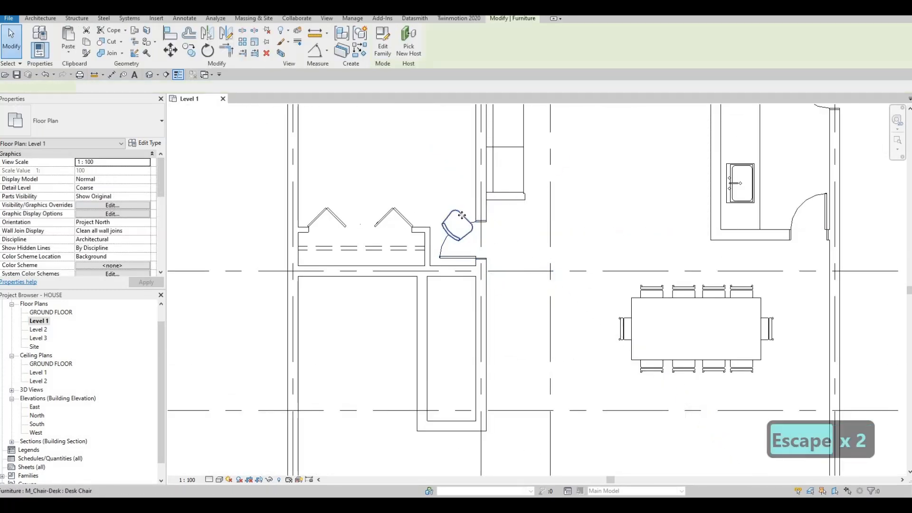
{"action": "mouse_move", "coordinate": [582, 233]}
{"action": "left_mouse_down"}
{"action": "mouse_move", "coordinate": [586, 223]}
{"action": "mouse_move", "coordinate": [576, 217]}
{"action": "mouse_move", "coordinate": [581, 222]}
{"action": "left_mouse_up"}
{"action": "key", "text": "c"}
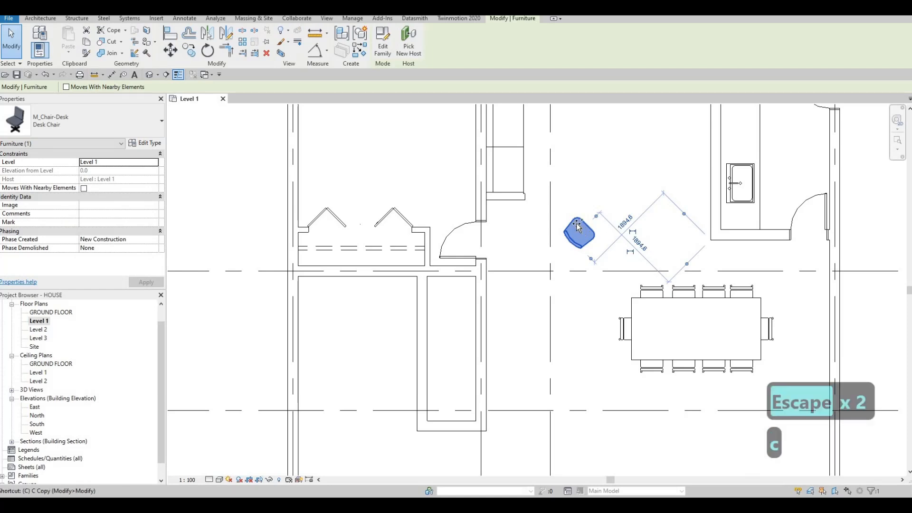
{"action": "key", "text": "o"}
{"action": "left_click", "coordinate": [588, 223]}
{"action": "left_click", "coordinate": [557, 227]}
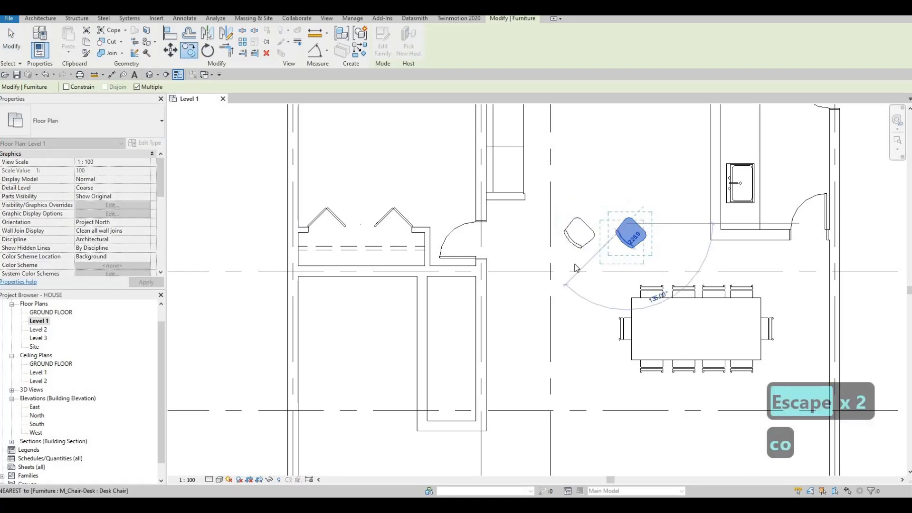
{"action": "key", "text": "Escape"}
{"action": "key", "text": "Escape"}
{"action": "key", "text": "Escape"}
{"action": "scroll", "coordinate": [557, 261], "scroll_direction": "down", "scroll_amount": 2}
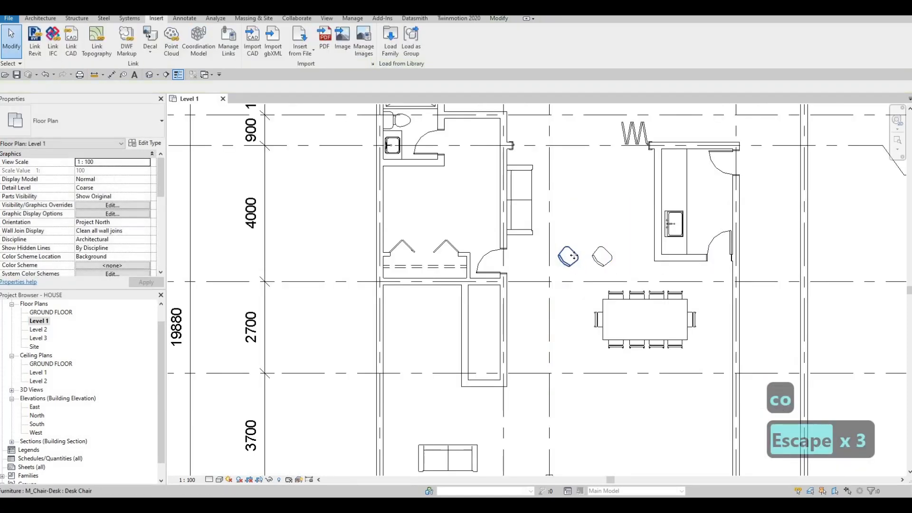
- Nudge both desk chairs together three increments left and slightly up, towards the sofa
{"action": "left_click", "coordinate": [568, 257]}
{"action": "left_click", "coordinate": [601, 258], "text": "ctrl"}
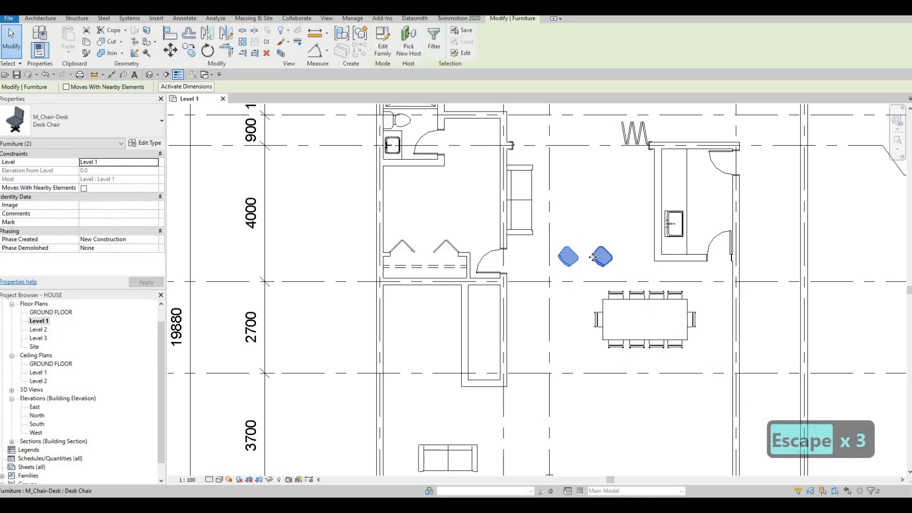
{"action": "key", "text": "Left"}
{"action": "key", "text": "Left"}
{"action": "key", "text": "Up"}
{"action": "key", "text": "Up"}
{"action": "key", "text": "Down"}
{"action": "key", "text": "Left"}
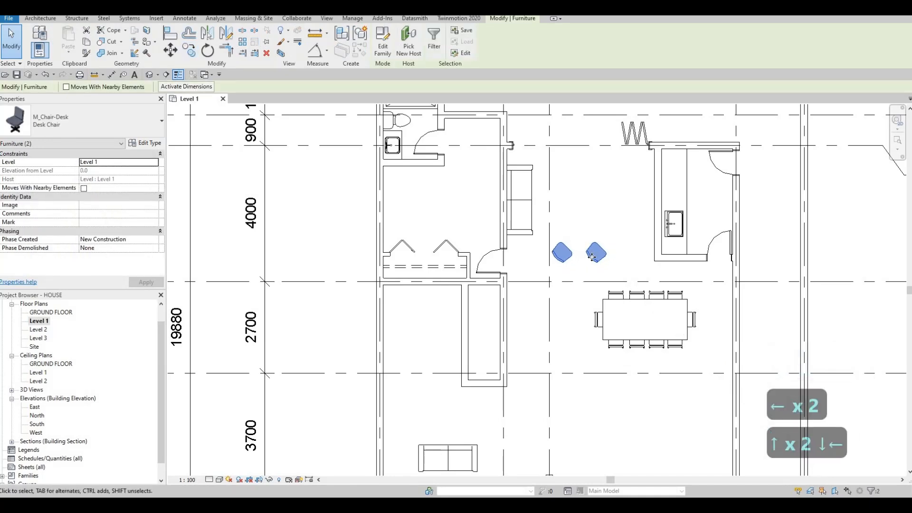
{"action": "key", "text": "Up"}
{"action": "key", "text": "Down"}
- Adjust the Sofa 2 along the bedroom wall in small nudges until it sits slightly closer to the bedroom door
{"action": "left_click", "coordinate": [527, 231]}
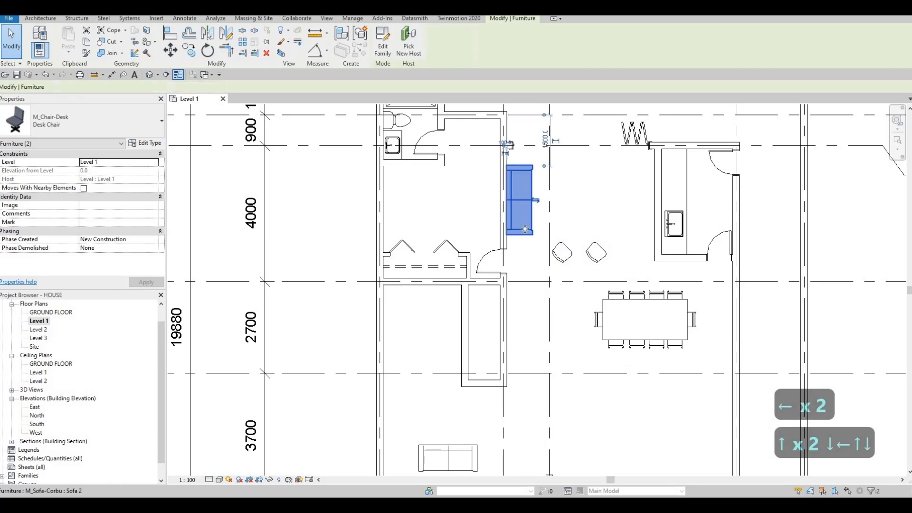
{"action": "key", "text": "Up"}
{"action": "key", "text": "Up"}
{"action": "key", "text": "Up"}
{"action": "key", "text": "Up"}
{"action": "key", "text": "Up"}
{"action": "key", "text": "Up"}
{"action": "key", "text": "Down"}
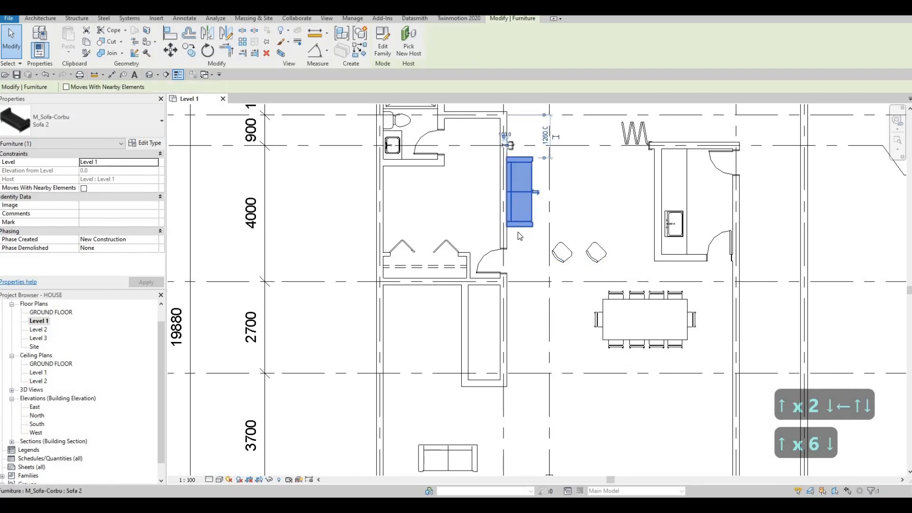
{"action": "key", "text": "Up"}
{"action": "key", "text": "Down"}
{"action": "key", "text": "Down"}
{"action": "key", "text": "Down"}
{"action": "key", "text": "Down"}
{"action": "key", "text": "Down"}
{"action": "key", "text": "Down"}
{"action": "key", "text": "Down"}
{"action": "key", "text": "Down"}
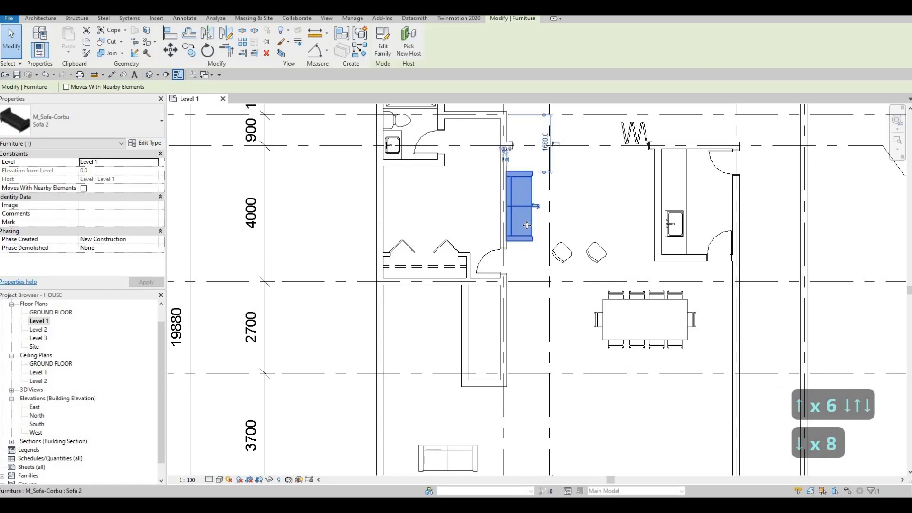
{"action": "key", "text": "Up"}
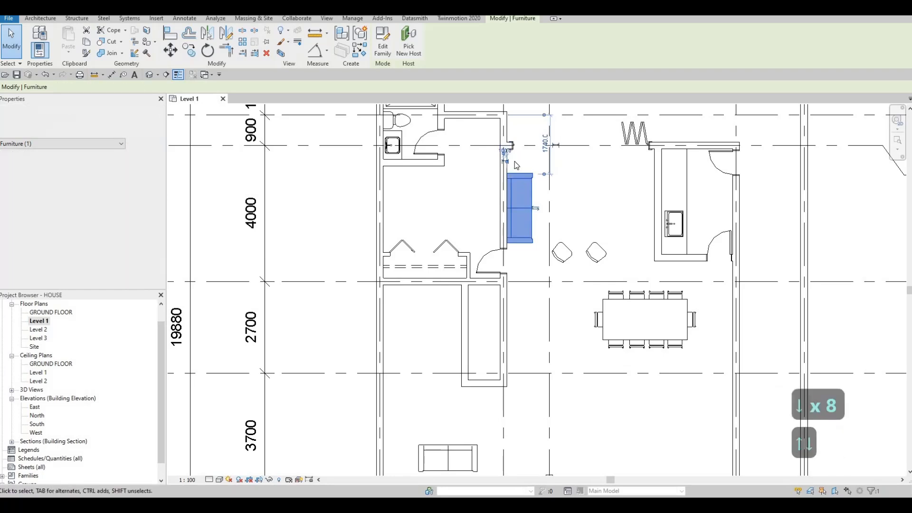
{"action": "key", "text": "Down"}
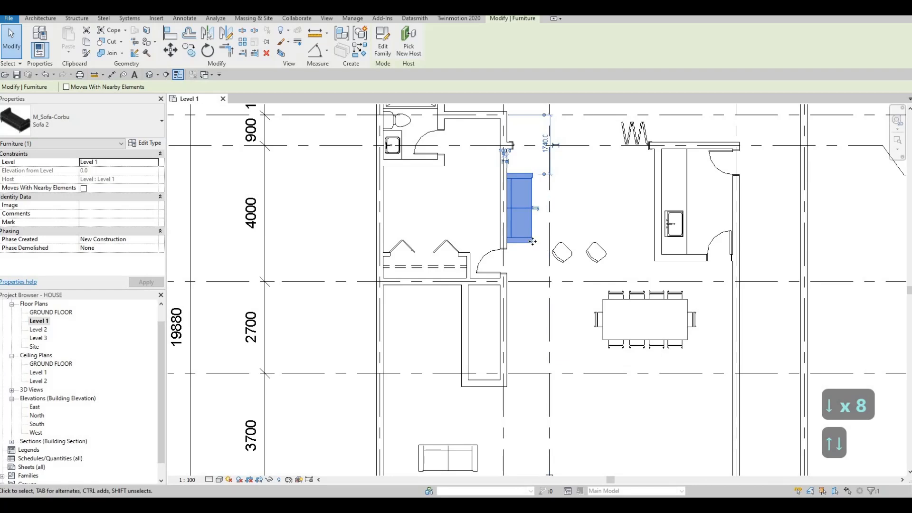
{"action": "key", "text": "Up"}
{"action": "key", "text": "Down"}
- Nudge the desk chair nearer the sofa three increments left
{"action": "left_click", "coordinate": [589, 256]}
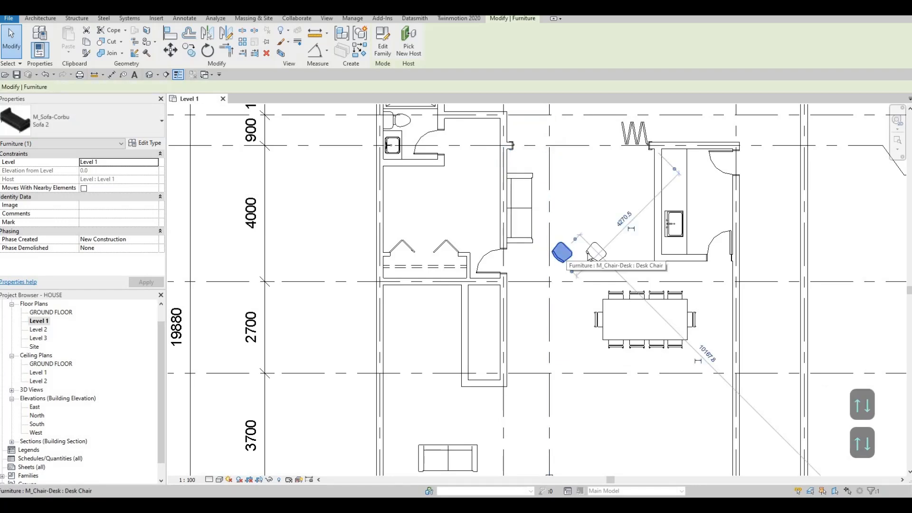
{"action": "key", "text": "Left"}
{"action": "key", "text": "Left"}
{"action": "key", "text": "Left"}
- Nudge the other desk chair five increments left, closer to the first one, and clear the selection
{"action": "left_click", "coordinate": [590, 255]}
{"action": "key", "text": "Left"}
{"action": "key", "text": "Left"}
{"action": "key", "text": "Left"}
{"action": "key", "text": "Left"}
{"action": "key", "text": "Left"}
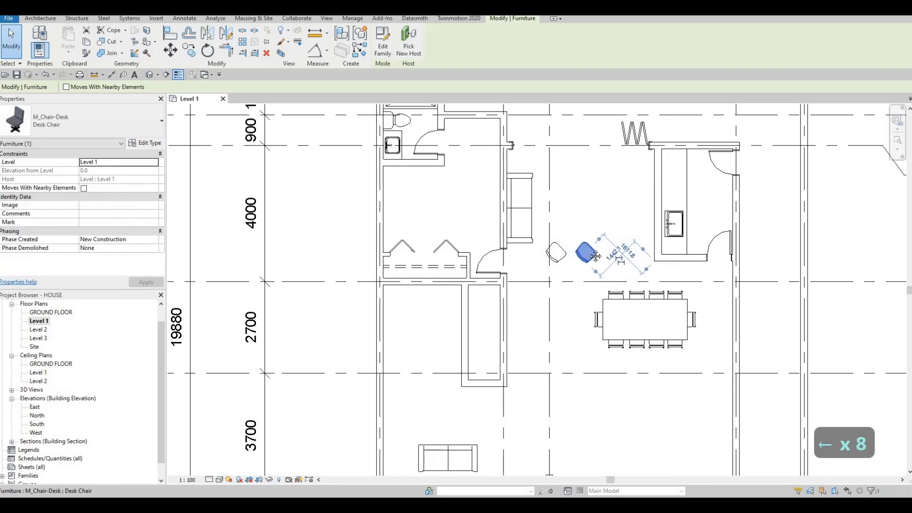
{"action": "middle_click_drag", "start_coordinate": [627, 223], "coordinate": [614, 246]}
{"action": "key", "text": "Escape"}
{"action": "key", "text": "Escape"}
{"action": "scroll", "coordinate": [639, 190], "scroll_direction": "down", "scroll_amount": 1}
{"action": "middle_click_drag", "start_coordinate": [637, 186], "coordinate": [675, 155]}
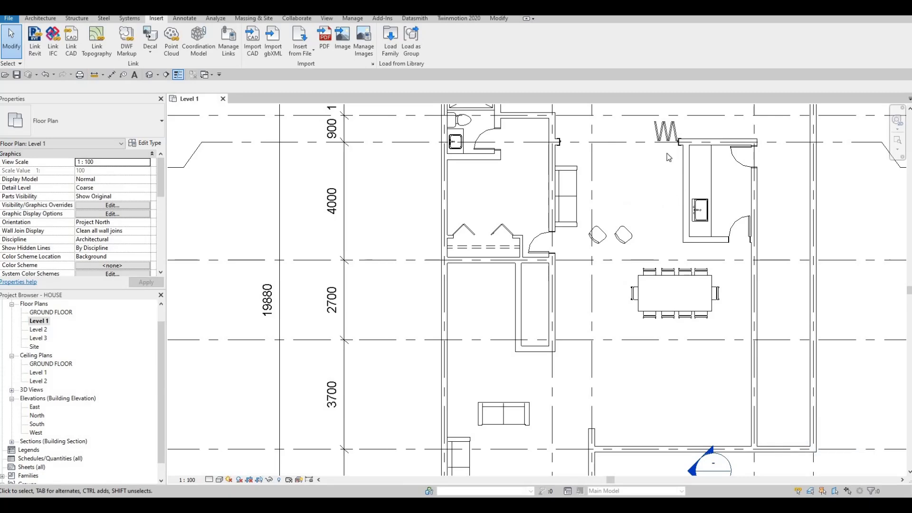
- Load the M_Table-Coffee family from the Tables folder of the Furniture library
{"action": "scroll", "coordinate": [668, 158], "scroll_direction": "down", "scroll_amount": 5}
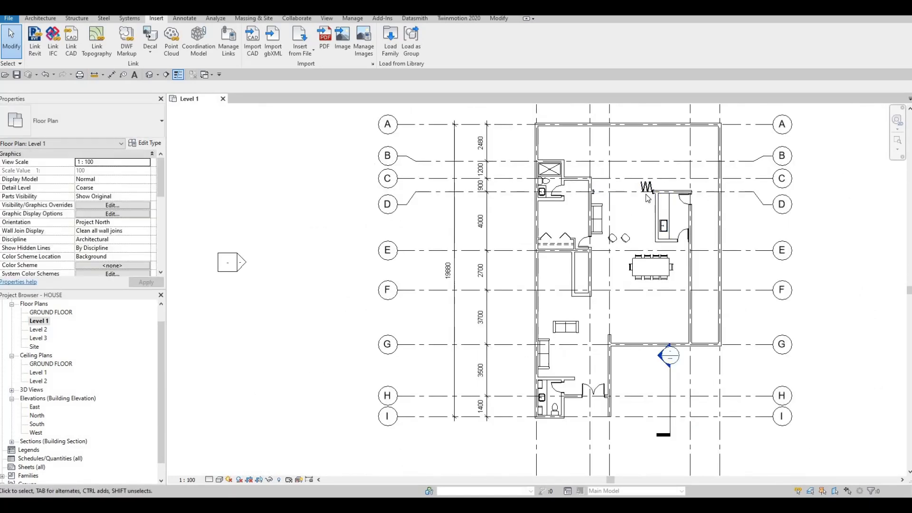
{"action": "middle_click_drag", "start_coordinate": [609, 252], "coordinate": [579, 192]}
{"action": "key", "text": "Escape"}
{"action": "middle_click_drag", "start_coordinate": [451, 157], "coordinate": [445, 147]}
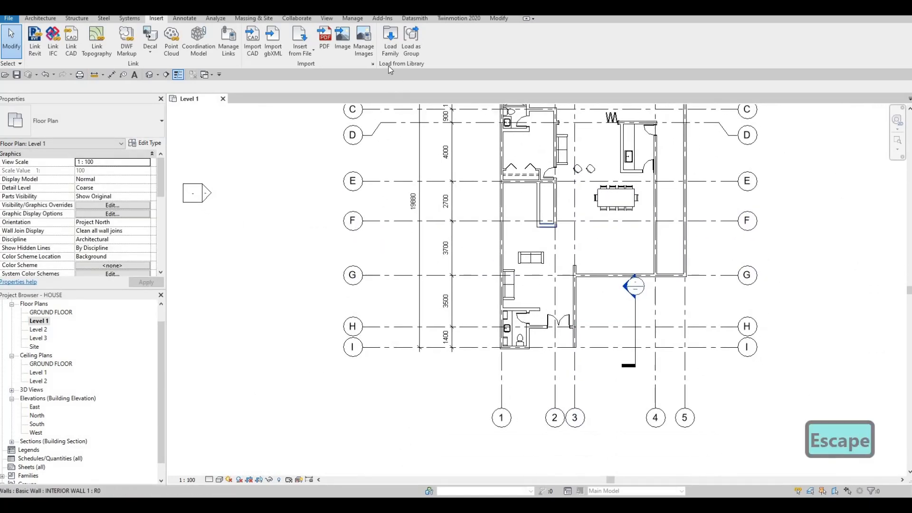
{"action": "key", "text": "Escape"}
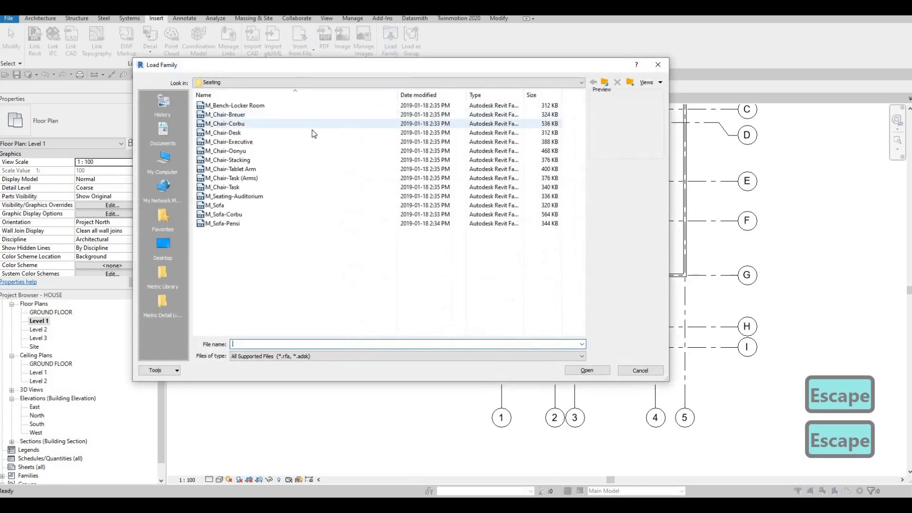
{"action": "left_click", "coordinate": [605, 82]}
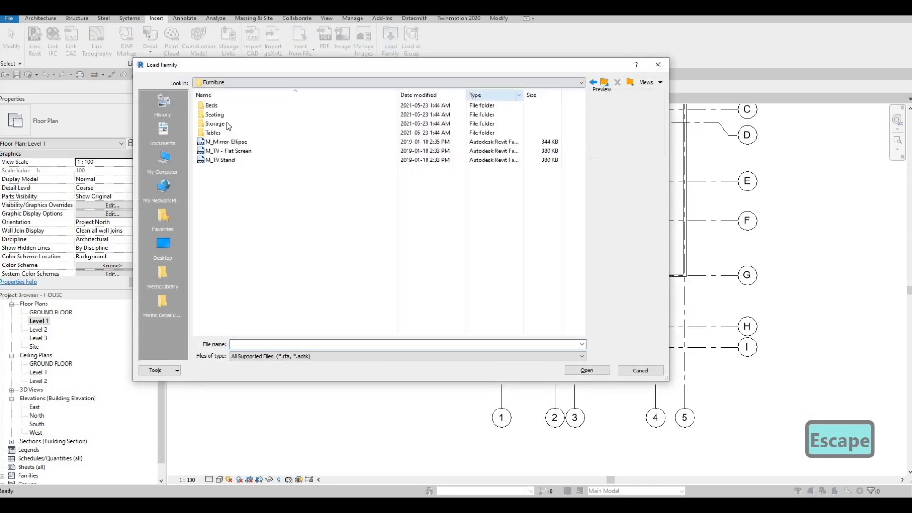
{"action": "double_click", "coordinate": [238, 131]}
{"action": "left_click", "coordinate": [242, 114]}
{"action": "left_click", "coordinate": [596, 371]}
- Place a 0610 x 0610 x 0610mm coffee table in the open area between the bedroom-wall sofa and the kitchen
{"action": "key", "text": "c"}
{"action": "key", "text": "m"}
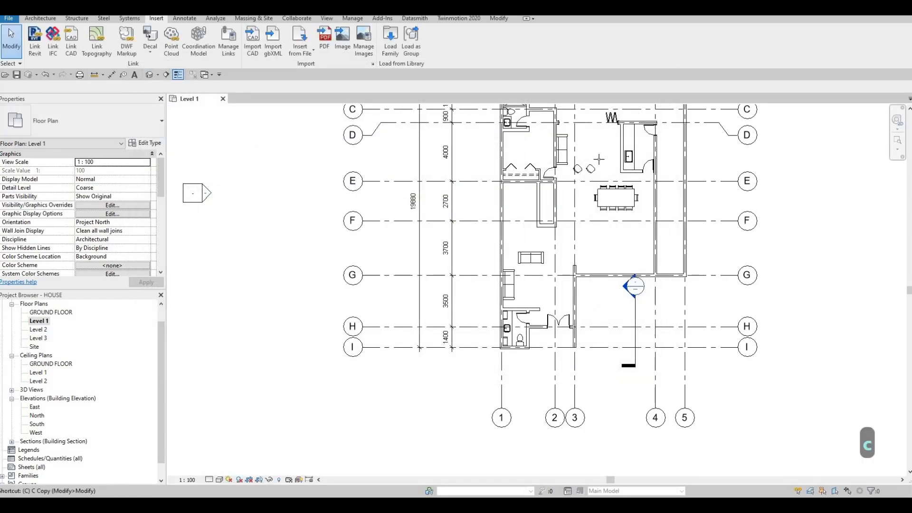
{"action": "scroll", "coordinate": [565, 148], "scroll_direction": "up", "scroll_amount": 3}
{"action": "middle_click_drag", "start_coordinate": [562, 145], "coordinate": [563, 233]}
{"action": "scroll", "coordinate": [572, 226], "scroll_direction": "up", "scroll_amount": 2}
{"action": "left_click", "coordinate": [570, 226]}
{"action": "key", "text": "Escape"}
{"action": "key", "text": "Escape"}
{"action": "key", "text": "Escape"}
- Change the placed coffee table to the 0915 x 1830 x 0457mm type
{"action": "left_click", "coordinate": [571, 226]}
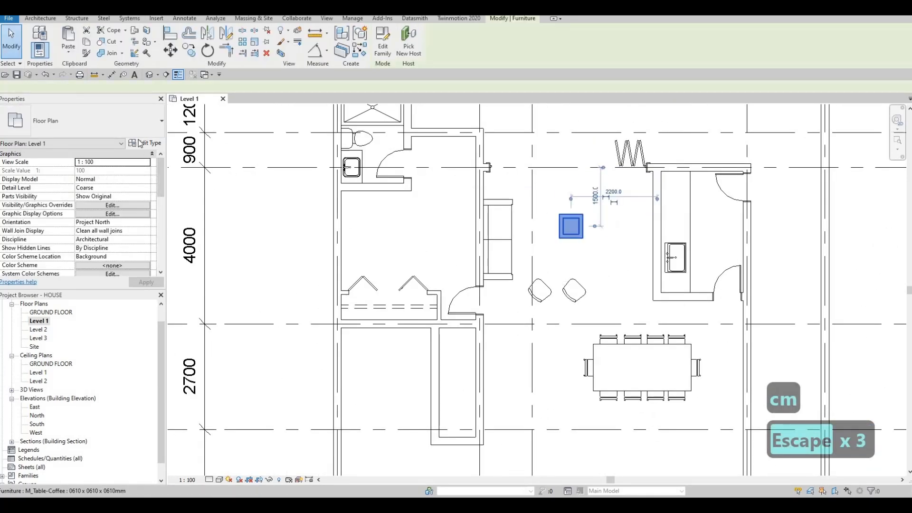
{"action": "left_click", "coordinate": [98, 124]}
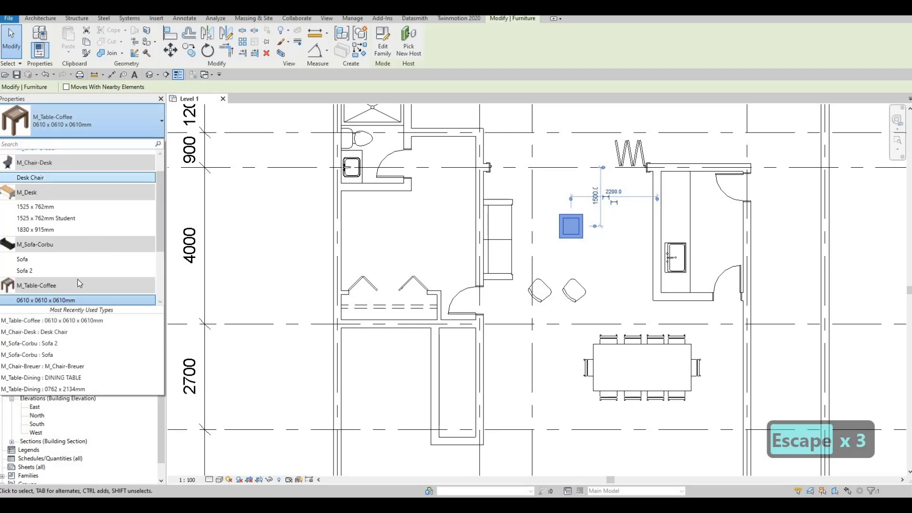
{"action": "left_click", "coordinate": [57, 245]}
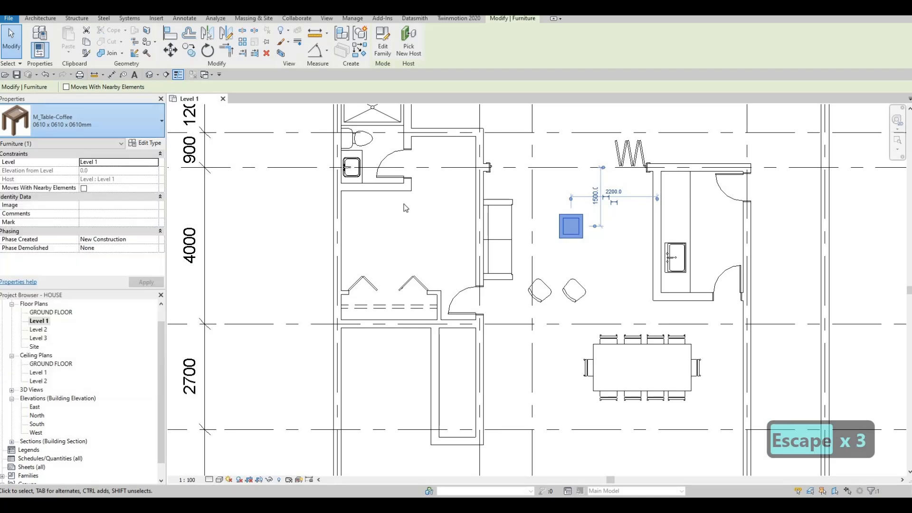
{"action": "left_click", "coordinate": [98, 124]}
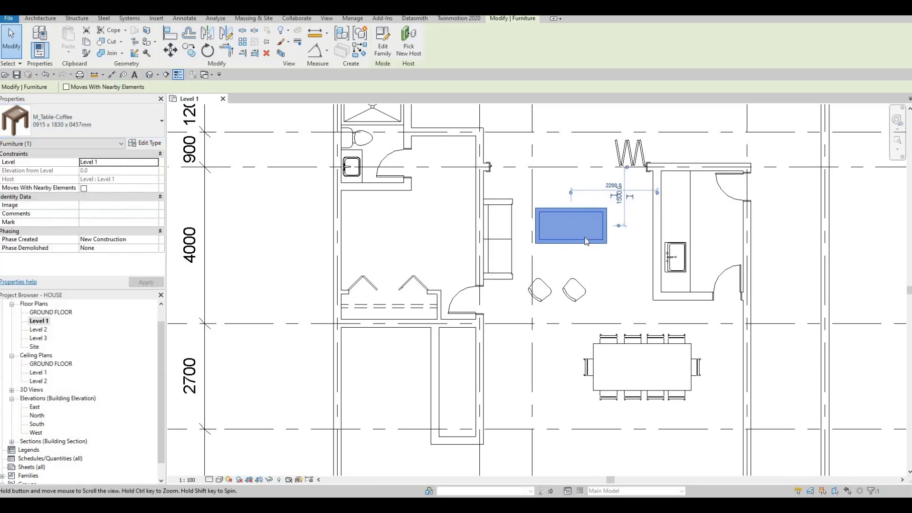
{"action": "key", "text": "Escape"}
- Rotate the coffee table a quarter turn so it runs parallel to the sofa and shift it slightly towards the desk chairs
{"action": "left_click", "coordinate": [584, 237]}
{"action": "key", "text": "space"}
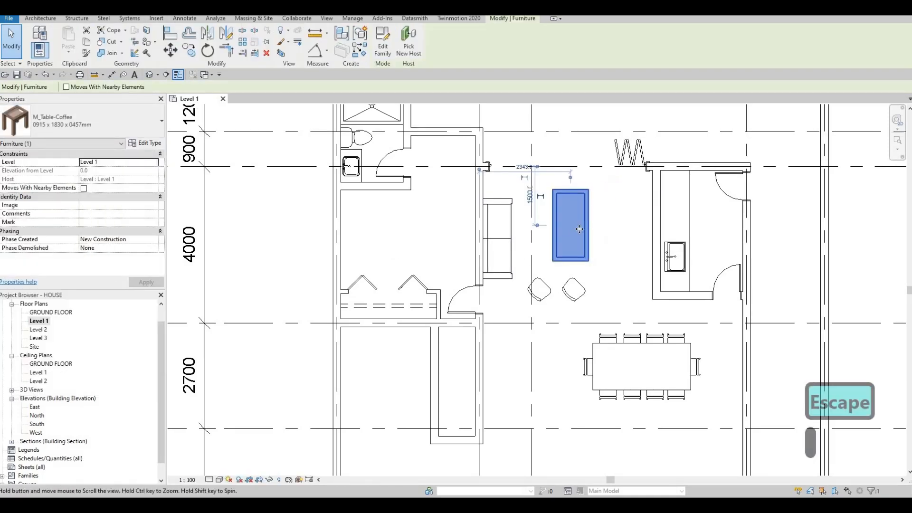
{"action": "middle_click_drag", "start_coordinate": [585, 235], "coordinate": [578, 229]}
{"action": "left_click_drag", "start_coordinate": [575, 236], "coordinate": [573, 245]}
- Duplicate the coffee table type as 0915 x 1830 x 0457mm 2 with a width of 700 and a length of 1500
{"action": "left_click", "coordinate": [156, 147]}
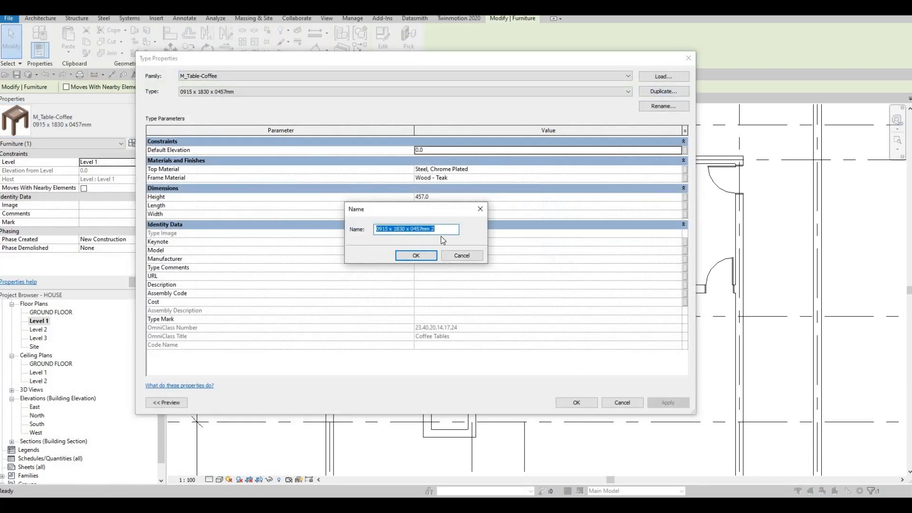
{"action": "key", "text": "Return"}
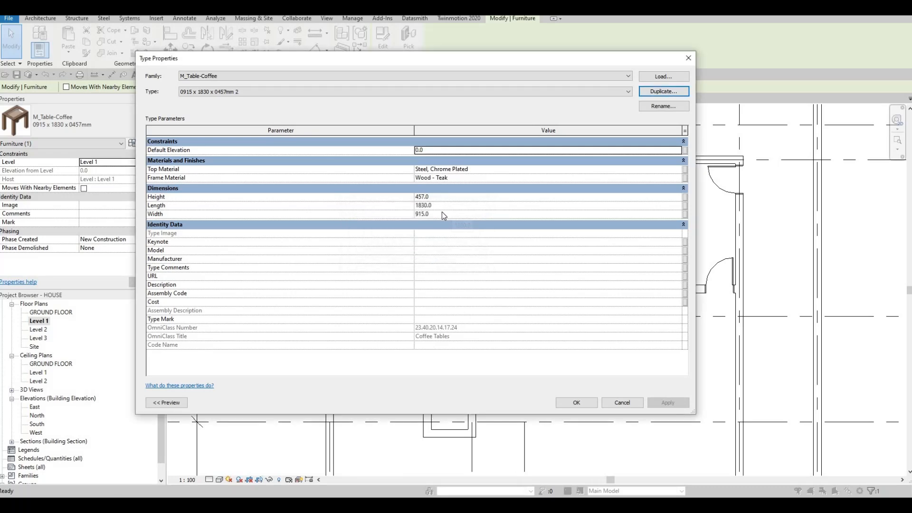
{"action": "left_click", "coordinate": [441, 213]}
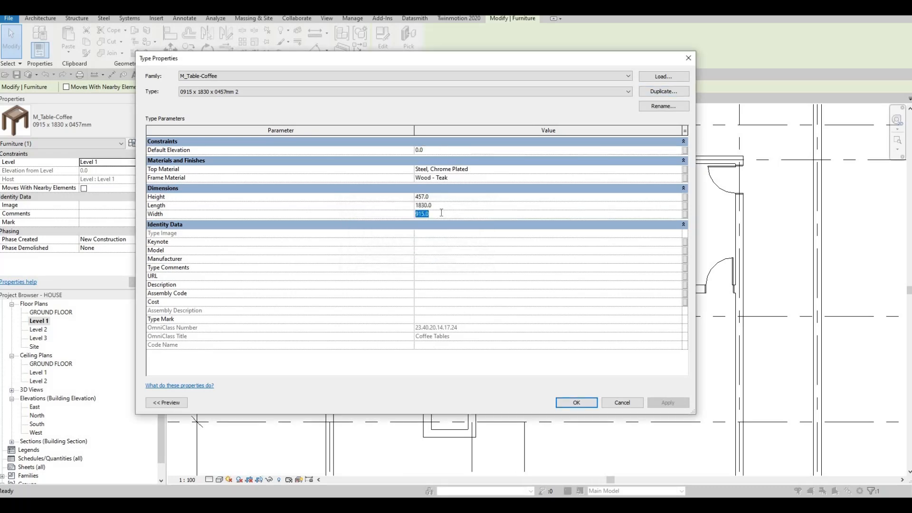
{"action": "type", "text": "700"}
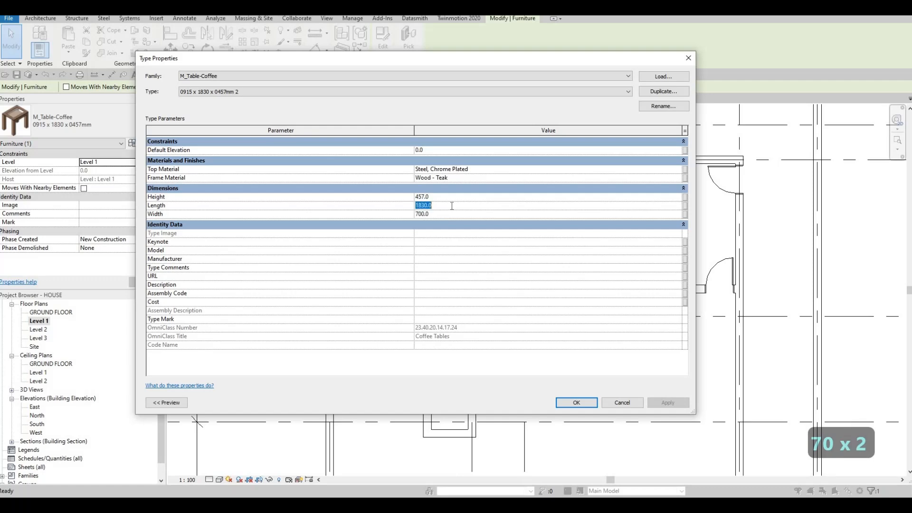
{"action": "type", "text": "1500"}
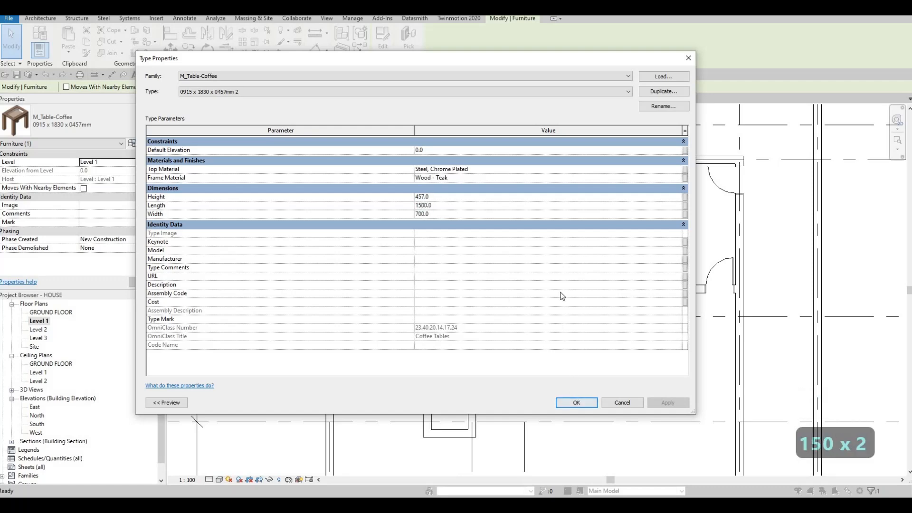
{"action": "left_click", "coordinate": [576, 403]}
- Move the resized coffee table closer to the sofa, about 1900 mm from the bedroom wall, and clear the selection
{"action": "key", "text": "Escape"}
{"action": "key", "text": "Escape"}
{"action": "left_click", "coordinate": [553, 233]}
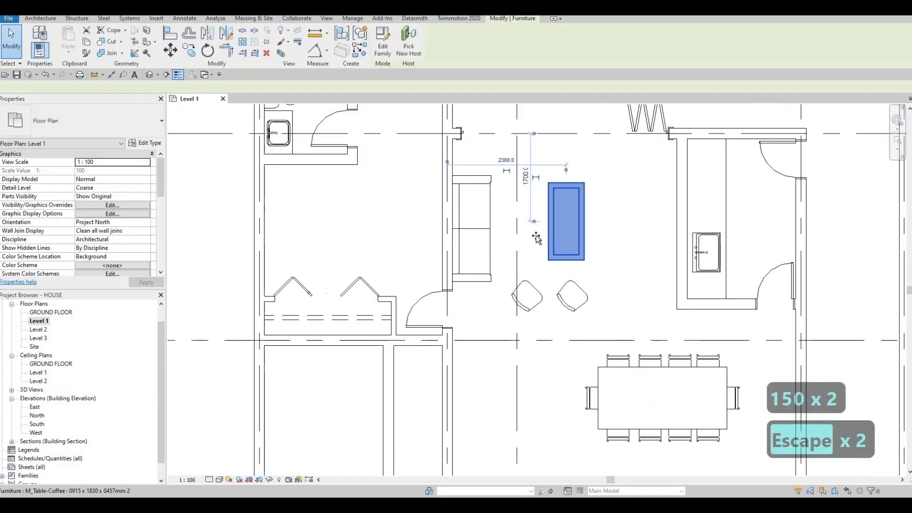
{"action": "key", "text": "Escape"}
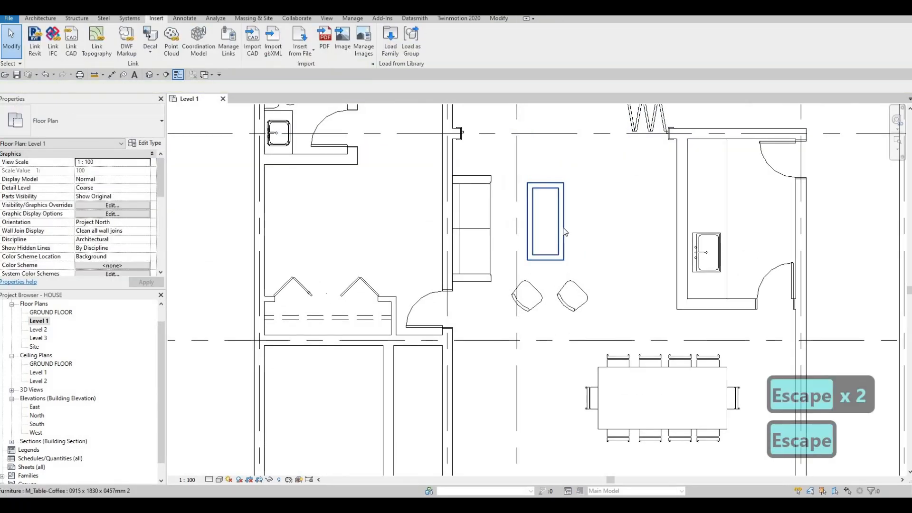
- Place a matching coffee table, turned parallel to the Sofa 2 on the exterior wall, in the lounge near the entrance
{"action": "left_click", "coordinate": [562, 226]}
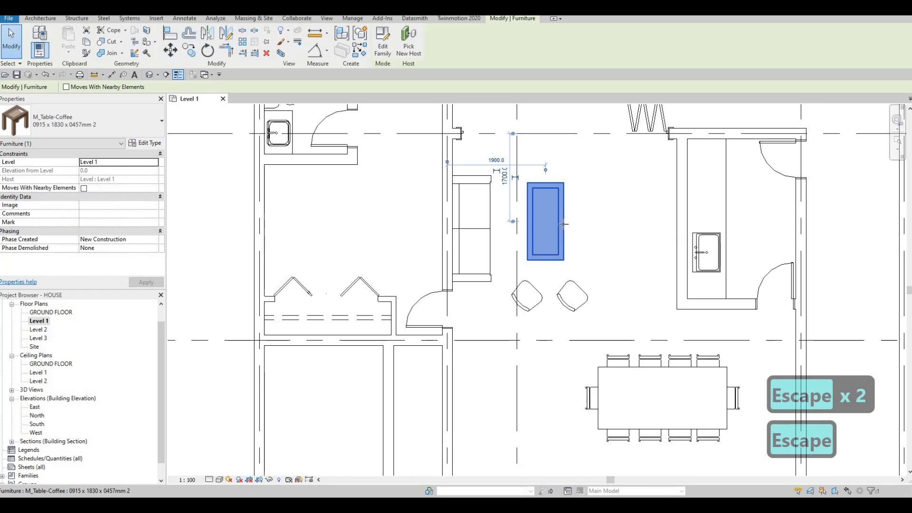
{"action": "key", "text": "c"}
{"action": "key", "text": "s"}
{"action": "scroll", "coordinate": [508, 255], "scroll_direction": "down", "scroll_amount": 3}
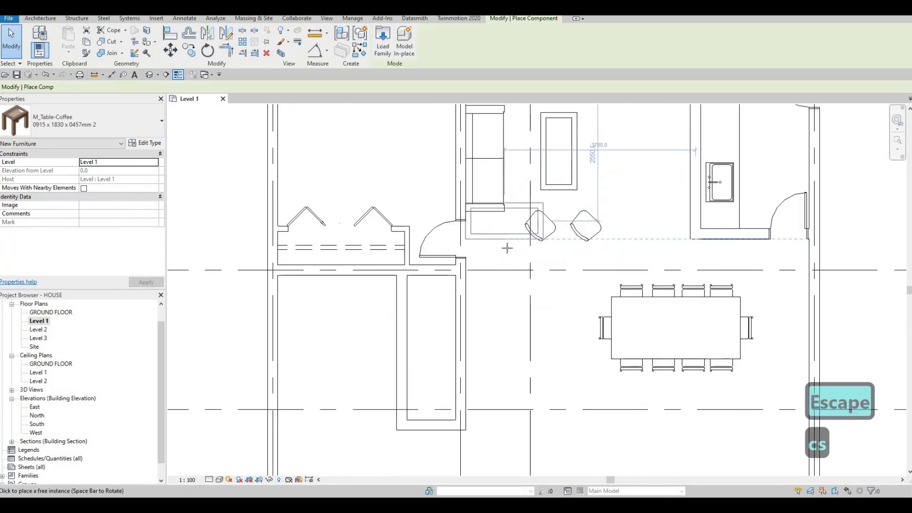
{"action": "key", "text": "c"}
{"action": "key", "text": "s"}
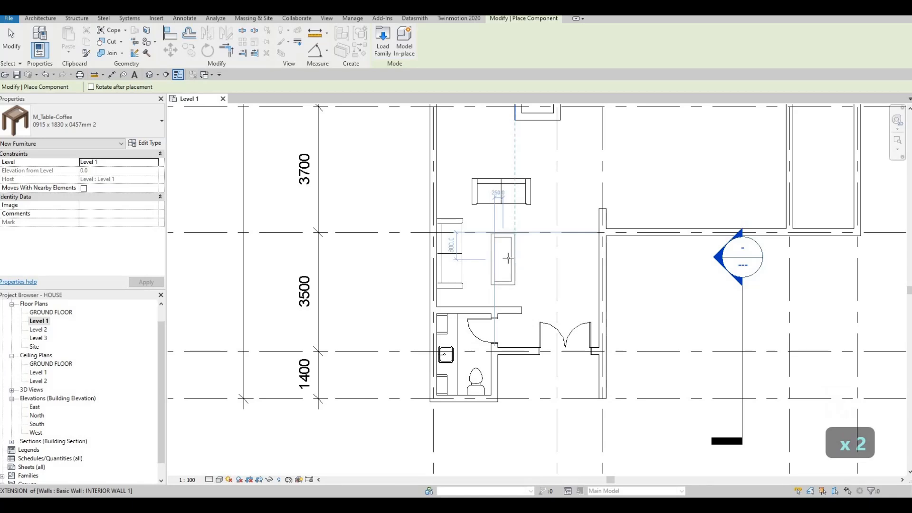
{"action": "left_click", "coordinate": [559, 211]}
{"action": "key", "text": "Escape"}
{"action": "key", "text": "Escape"}
{"action": "key", "text": "Escape"}
{"action": "key", "text": "Escape"}
- Nudge the lounge coffee table towards the exterior-wall sofa, fine-tune its height in the plan, and clear the selection
{"action": "scroll", "coordinate": [463, 285], "scroll_direction": "down", "scroll_amount": 2}
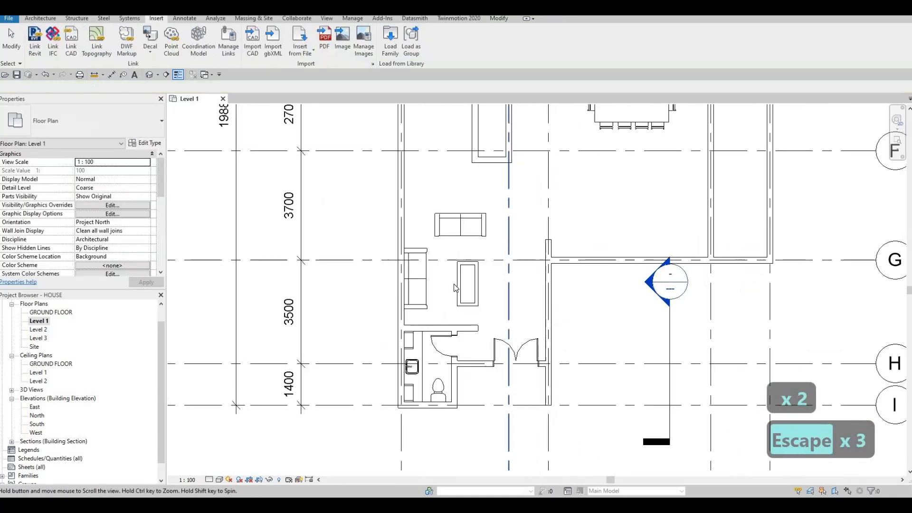
{"action": "left_click", "coordinate": [460, 285]}
{"action": "key", "text": "Left"}
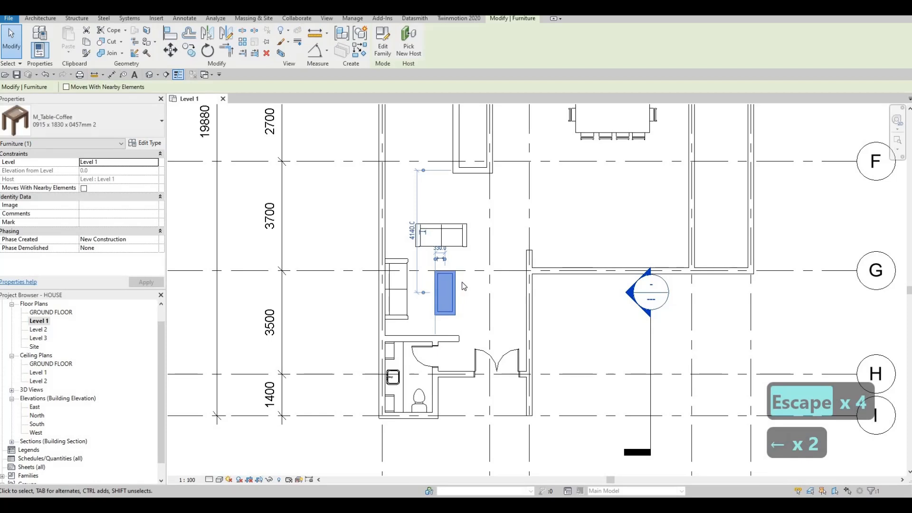
{"action": "key", "text": "Up"}
{"action": "key", "text": "Up"}
{"action": "key", "text": "Left"}
{"action": "key", "text": "Down"}
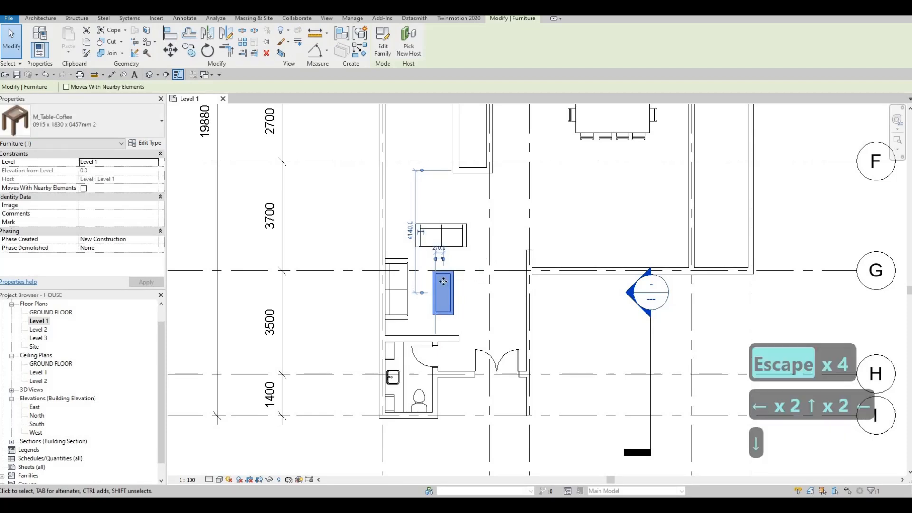
{"action": "key", "text": "Escape"}
{"action": "key", "text": "Escape"}
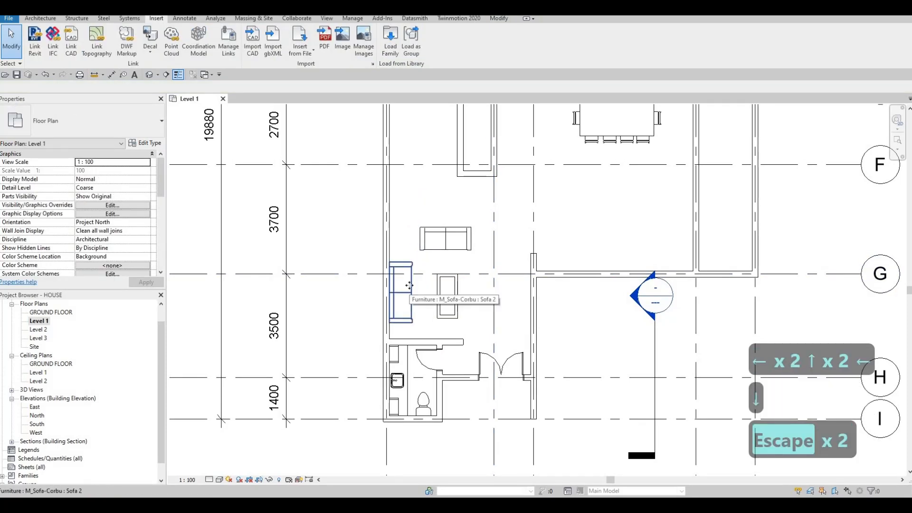
- Nudge the Sofa 2 on the lounge's exterior wall two increments up, away from the bathroom wall, and deselect it
{"action": "left_click", "coordinate": [409, 285]}
{"action": "key", "text": "Up"}
{"action": "key", "text": "Up"}
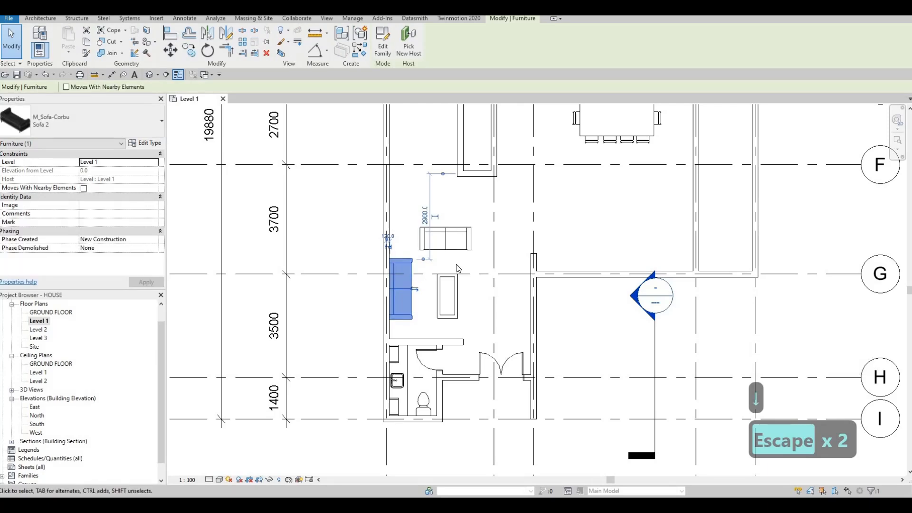
{"action": "key", "text": "Escape"}
{"action": "scroll", "coordinate": [453, 252], "scroll_direction": "down", "scroll_amount": 2}
{"action": "key", "text": "Escape"}
{"action": "scroll", "coordinate": [452, 246], "scroll_direction": "up", "scroll_amount": 2}
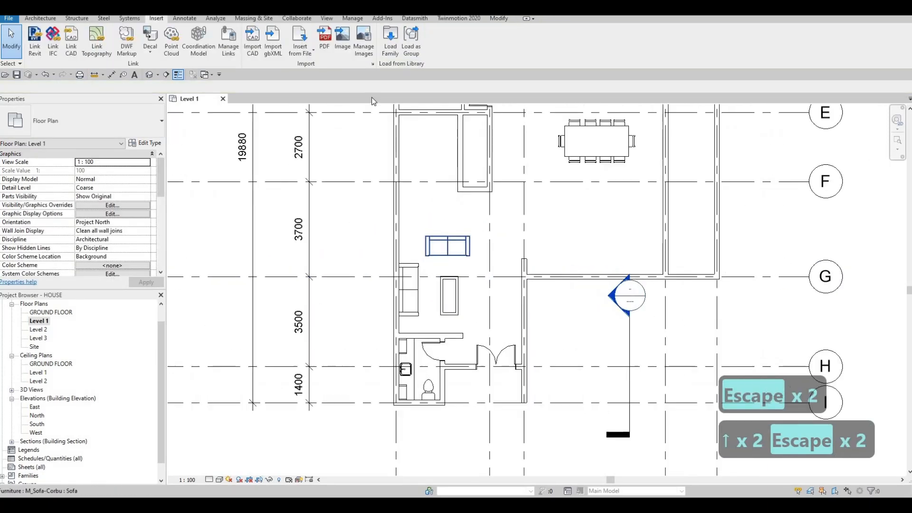
- Load the M_Table-Night Stand family from the Tables folder
{"action": "left_click", "coordinate": [389, 48]}
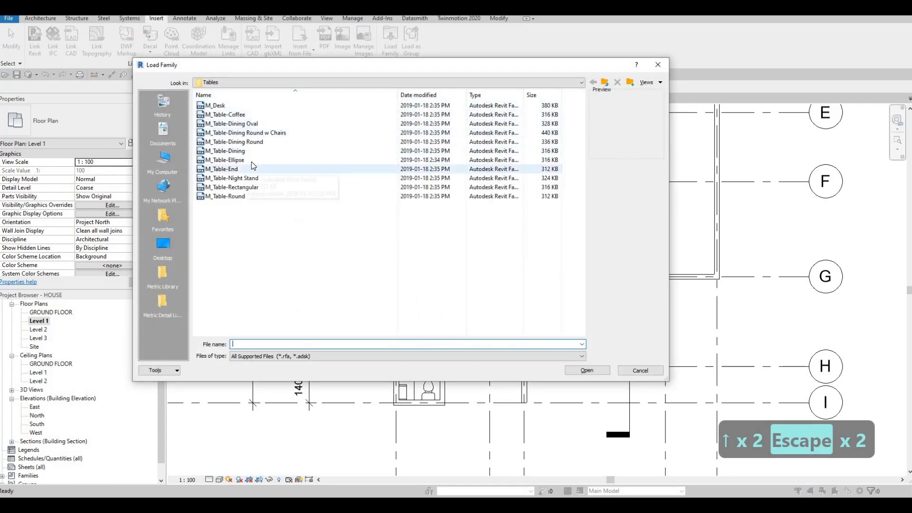
{"action": "left_click", "coordinate": [235, 178]}
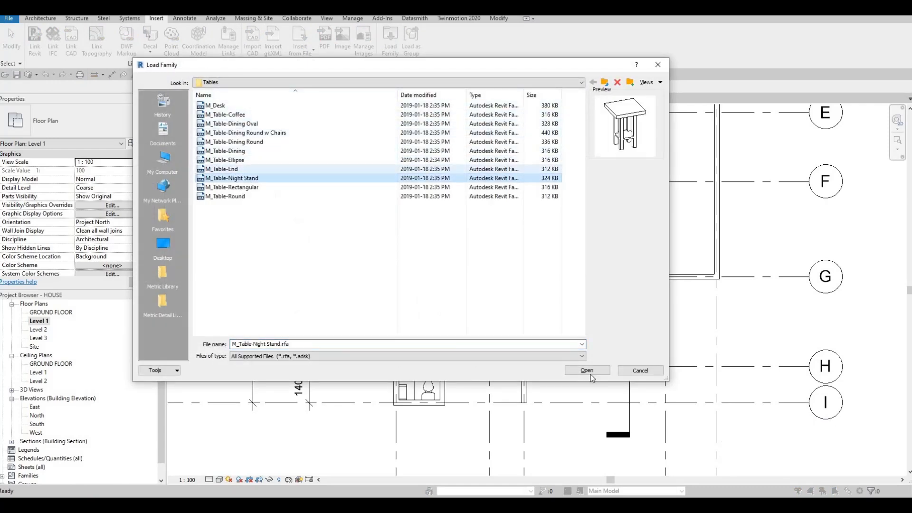
{"action": "left_click", "coordinate": [586, 369]}
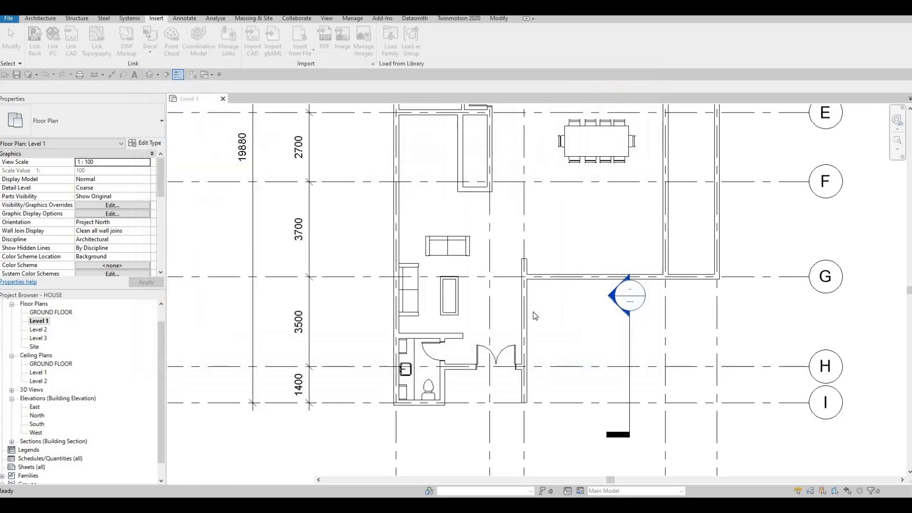
- Place a 0610 x 0610 x 0762mm night stand against the exterior wall in the corner between the two lounge sofas
{"action": "key", "text": "c"}
{"action": "key", "text": "m"}
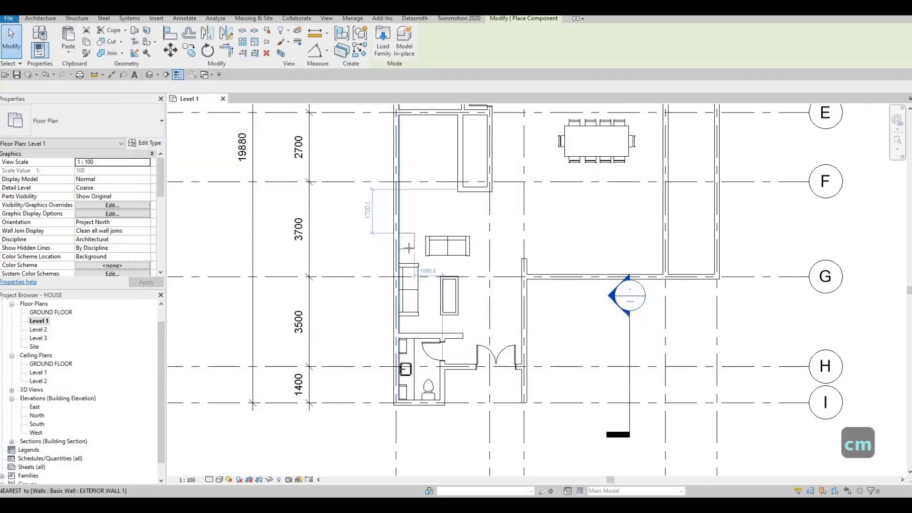
{"action": "scroll", "coordinate": [407, 236], "scroll_direction": "up", "scroll_amount": 5}
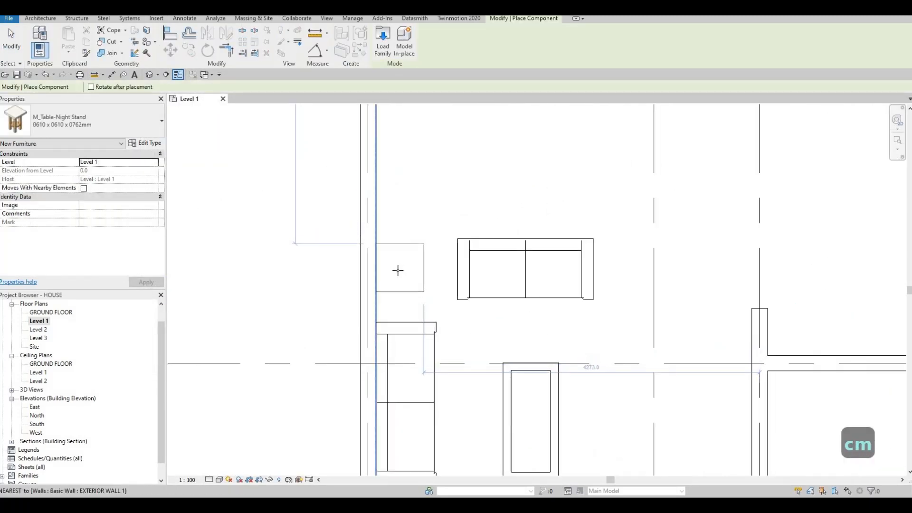
{"action": "left_click", "coordinate": [452, 279]}
{"action": "key", "text": "Escape"}
{"action": "key", "text": "Escape"}
{"action": "key", "text": "Escape"}
{"action": "key", "text": "Escape"}
{"action": "middle_click_drag", "start_coordinate": [447, 255], "coordinate": [462, 180]}
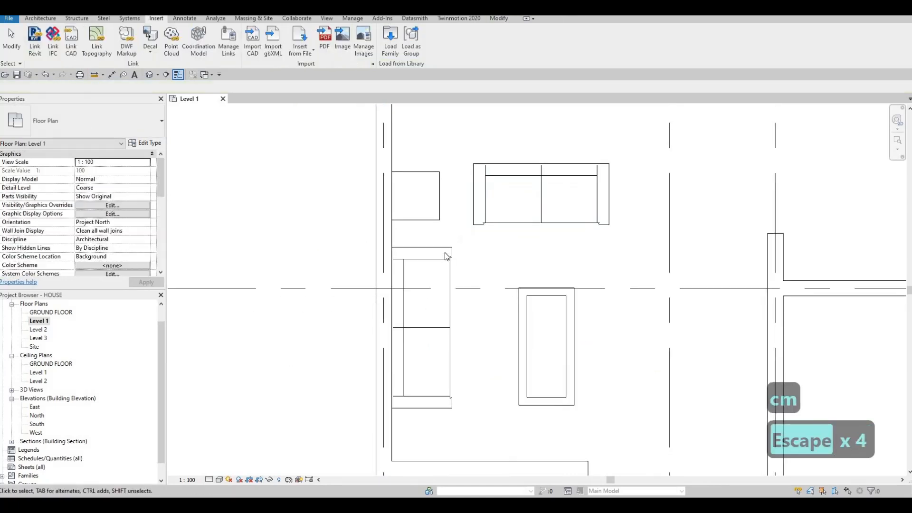
- Nudge the exterior-wall Sofa 2 three increments up towards the night stand
{"action": "left_click", "coordinate": [445, 252]}
{"action": "key", "text": "Up"}
{"action": "key", "text": "Up"}
{"action": "key", "text": "Up"}
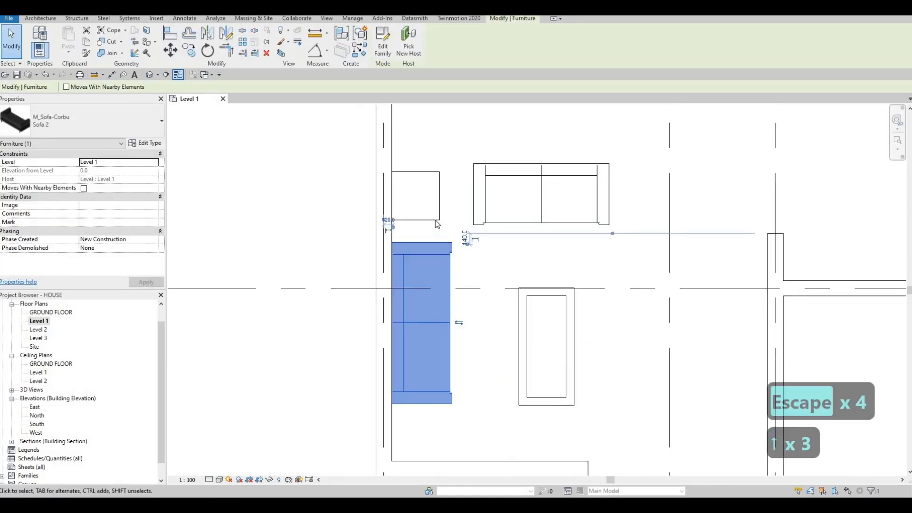
- Place a second 0610 x 0610 x 0762mm night stand against the exterior wall between the lounge's Sofa 2 and the bathroom wall
{"action": "left_click", "coordinate": [437, 222]}
{"action": "key", "text": "c"}
{"action": "key", "text": "s"}
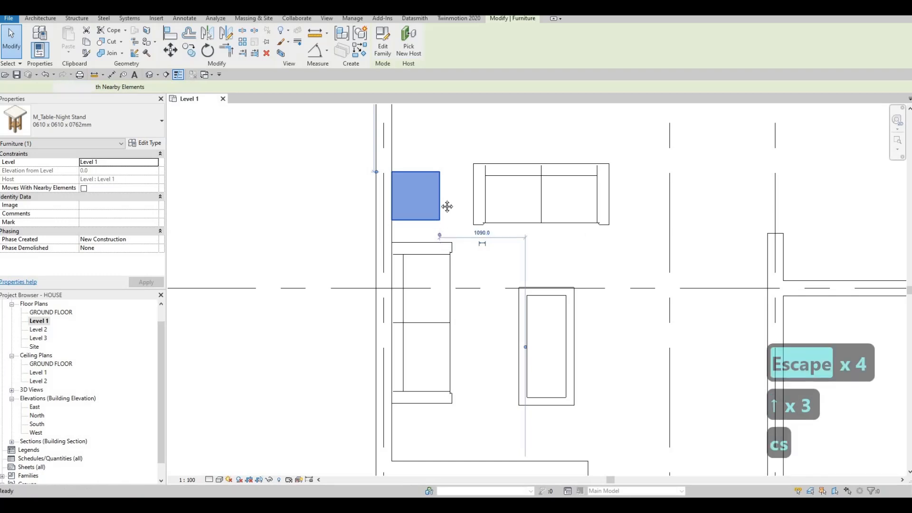
{"action": "scroll", "coordinate": [401, 348], "scroll_direction": "down", "scroll_amount": 1}
{"action": "middle_click_drag", "start_coordinate": [401, 348], "coordinate": [412, 258]}
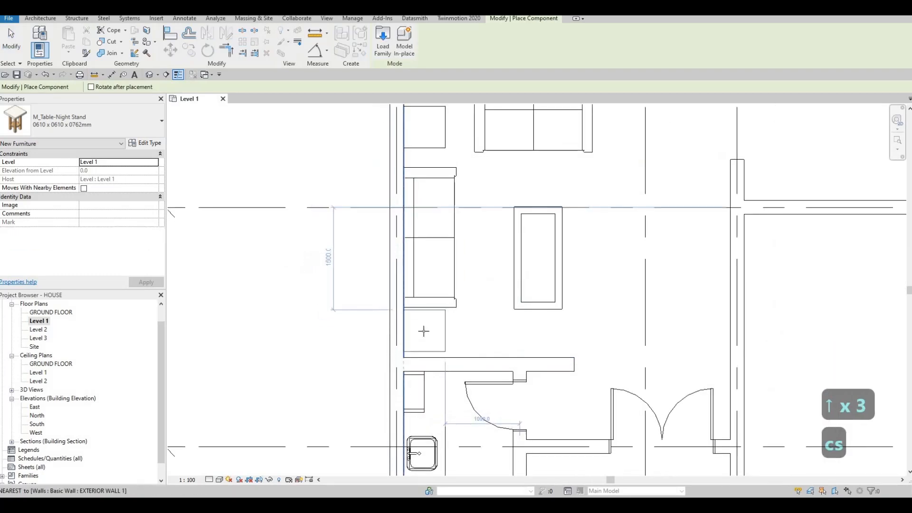
{"action": "key", "text": "Escape"}
{"action": "key", "text": "Escape"}
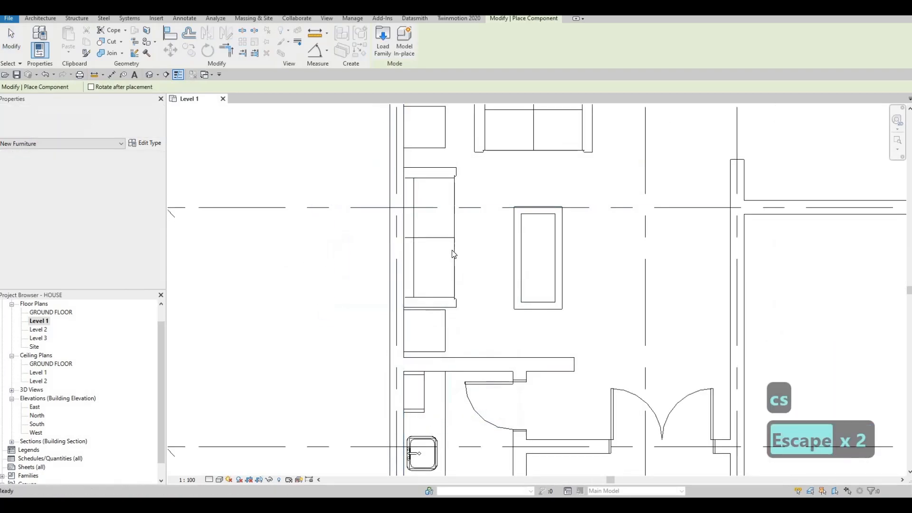
- Nudge the exterior-wall Sofa 2 three increments up, away from the night stand beside the bathroom wall
{"action": "left_click", "coordinate": [455, 252]}
{"action": "key", "text": "Up"}
{"action": "key", "text": "Up"}
{"action": "key", "text": "Up"}
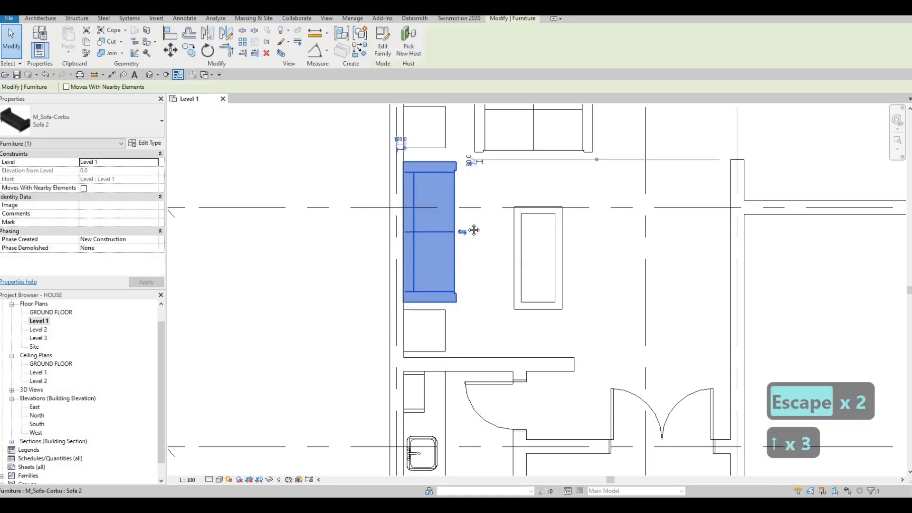
- Nudge the lounge's freestanding horizontal sofa down to line up better with the corner night stand, and deselect it
{"action": "middle_click_drag", "start_coordinate": [445, 148], "coordinate": [437, 213]}
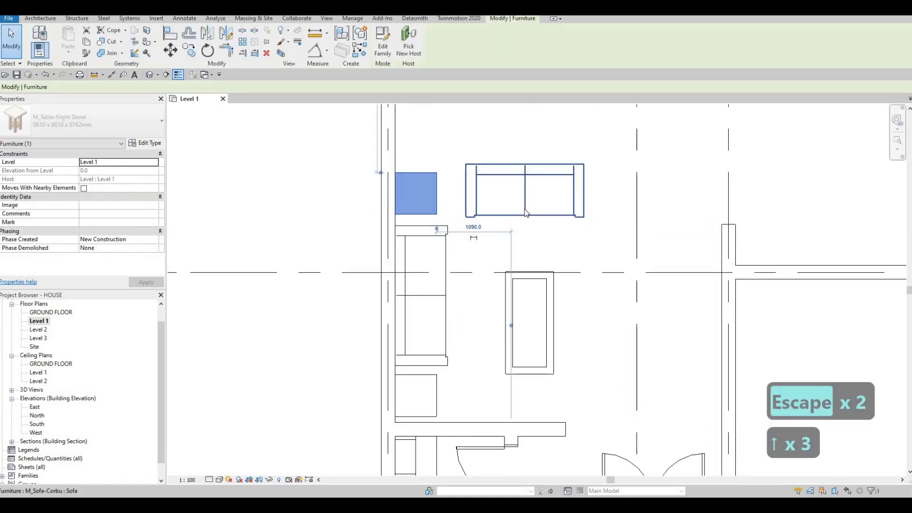
{"action": "left_click", "coordinate": [536, 217]}
{"action": "key", "text": "Down"}
{"action": "mouse_move", "coordinate": [446, 234]}
{"action": "middle_mouse_down"}
{"action": "mouse_move", "coordinate": [394, 277]}
{"action": "mouse_move", "coordinate": [428, 298]}
{"action": "middle_mouse_up"}
{"action": "scroll", "coordinate": [373, 280], "scroll_direction": "down", "scroll_amount": 1}
{"action": "scroll", "coordinate": [373, 281], "scroll_direction": "down", "scroll_amount": 2}
{"action": "key", "text": "Escape"}
{"action": "key", "text": "Escape"}
{"action": "key", "text": "Escape"}
{"action": "left_click", "coordinate": [355, 274]}
{"action": "key", "text": "c"}
{"action": "key", "text": "s"}
{"action": "mouse_move", "coordinate": [472, 224]}
{"action": "middle_mouse_down"}
{"action": "mouse_move", "coordinate": [464, 285]}
{"action": "mouse_move", "coordinate": [435, 287]}
{"action": "middle_mouse_up"}
{"action": "scroll", "coordinate": [436, 286], "scroll_direction": "down", "scroll_amount": 1}
{"action": "middle_click_drag", "start_coordinate": [426, 166], "coordinate": [407, 234]}
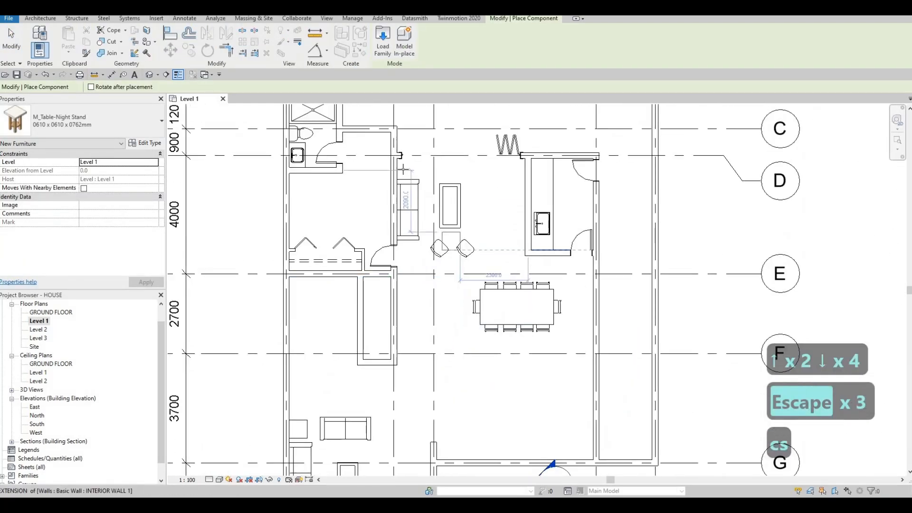
{"action": "scroll", "coordinate": [426, 159], "scroll_direction": "up", "scroll_amount": 1}
{"action": "scroll", "coordinate": [388, 189], "scroll_direction": "up", "scroll_amount": 4}
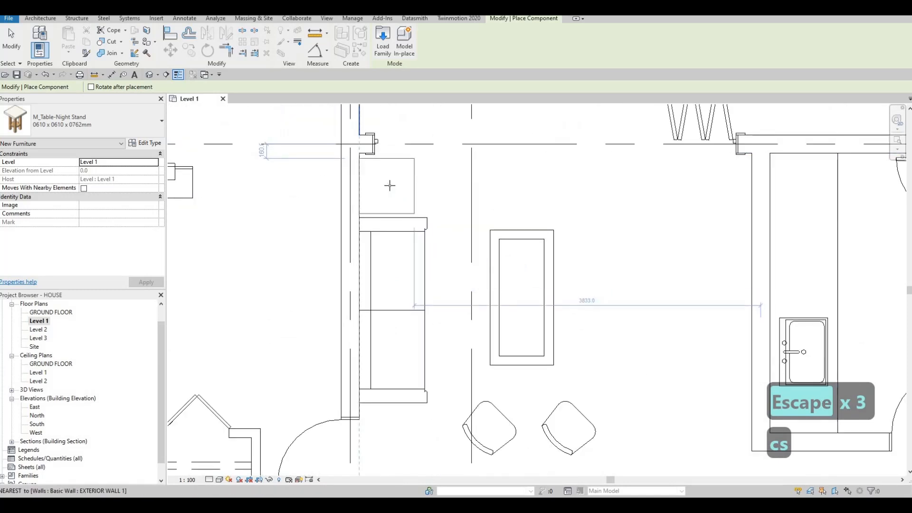
{"action": "scroll", "coordinate": [411, 187], "scroll_direction": "down", "scroll_amount": 1}
{"action": "middle_click_drag", "start_coordinate": [420, 254], "coordinate": [378, 245]}
{"action": "scroll", "coordinate": [378, 246], "scroll_direction": "down", "scroll_amount": 1}
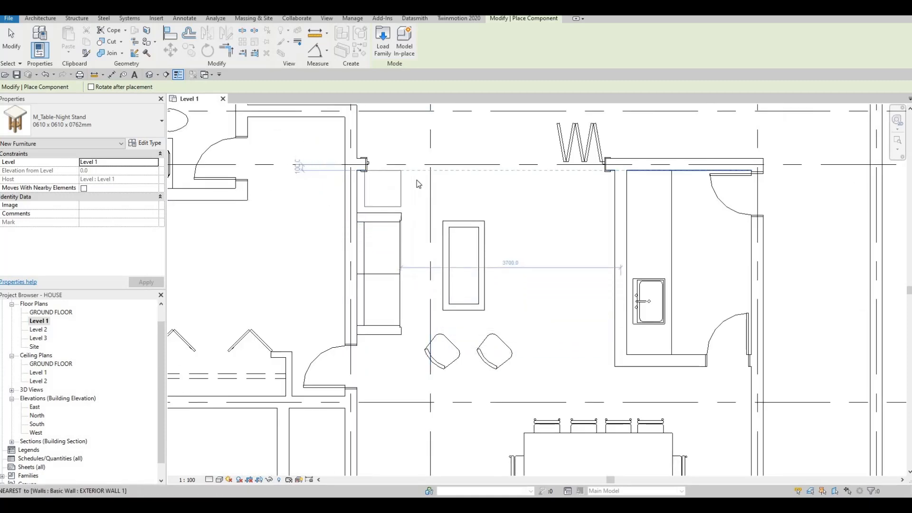
{"action": "middle_click_drag", "start_coordinate": [392, 189], "coordinate": [411, 145]}
{"action": "scroll", "coordinate": [409, 145], "scroll_direction": "down", "scroll_amount": 1}
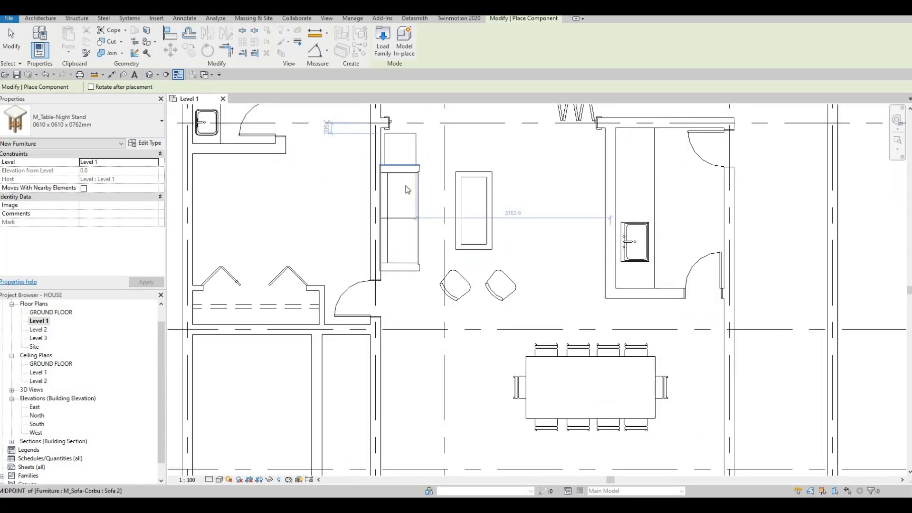
{"action": "key", "text": "Escape"}
{"action": "key", "text": "Escape"}
{"action": "scroll", "coordinate": [427, 207], "scroll_direction": "down", "scroll_amount": 4}
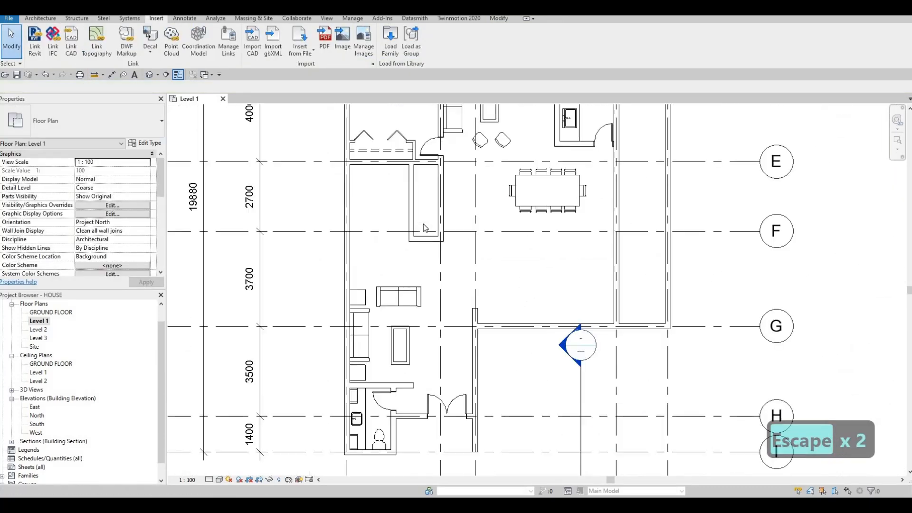
{"action": "key", "text": "Escape"}
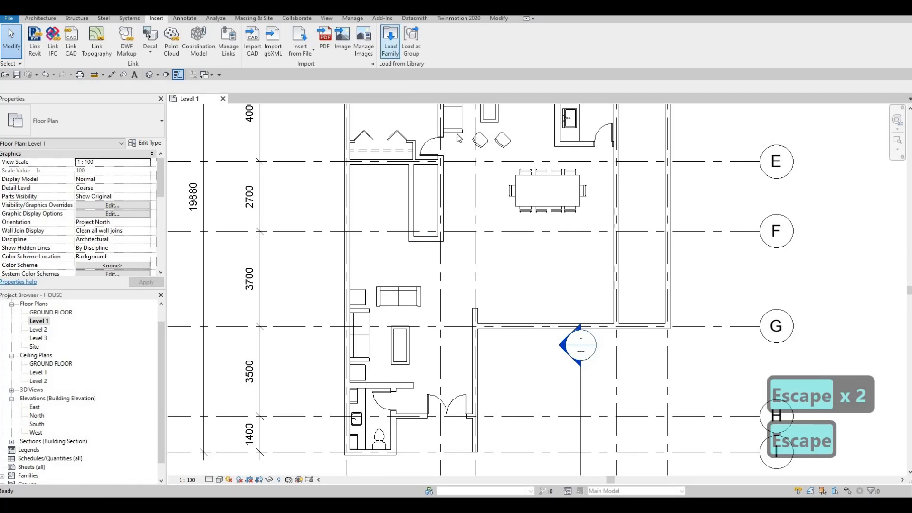
- Load the M_Floor Lamp - Arm Extension family from the Lighting library's Architectural > Internal folder
{"action": "left_click", "coordinate": [390, 49]}
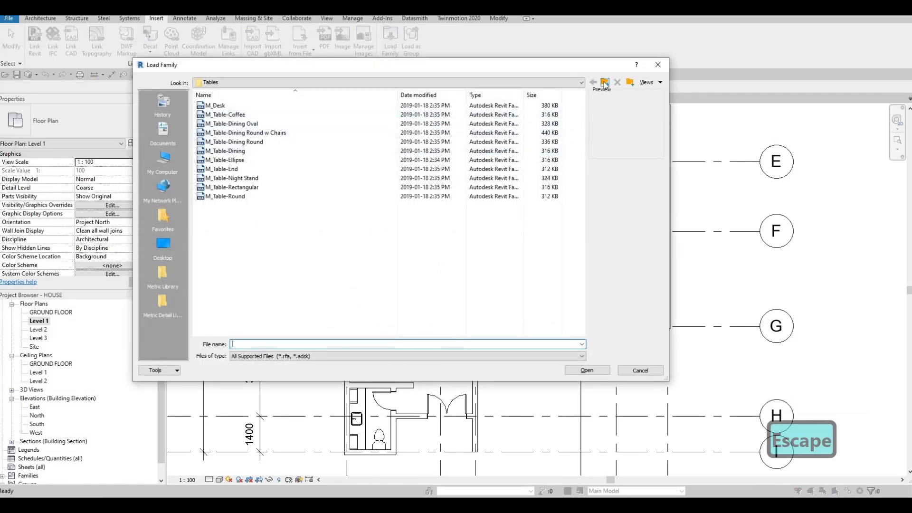
{"action": "left_click", "coordinate": [604, 82]}
{"action": "left_click", "coordinate": [604, 82]}
{"action": "scroll", "coordinate": [228, 207], "scroll_direction": "down", "scroll_amount": 4}
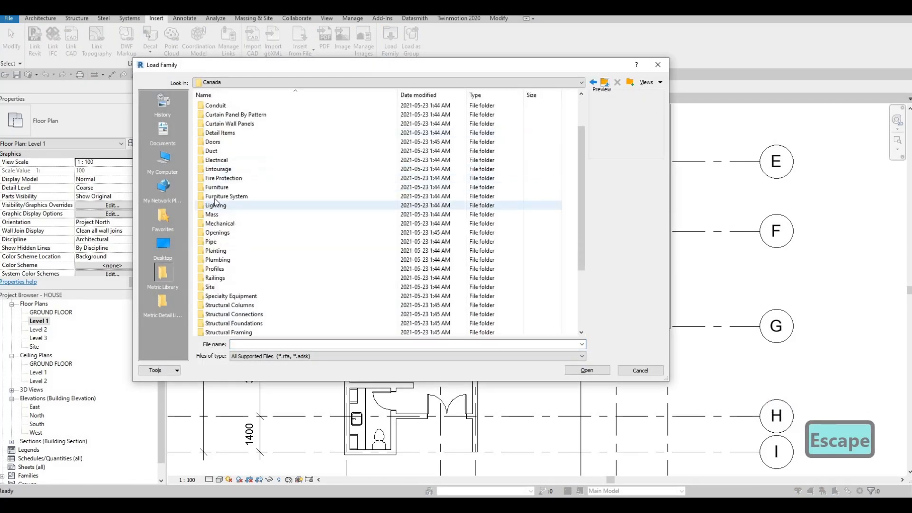
{"action": "double_click", "coordinate": [229, 160]}
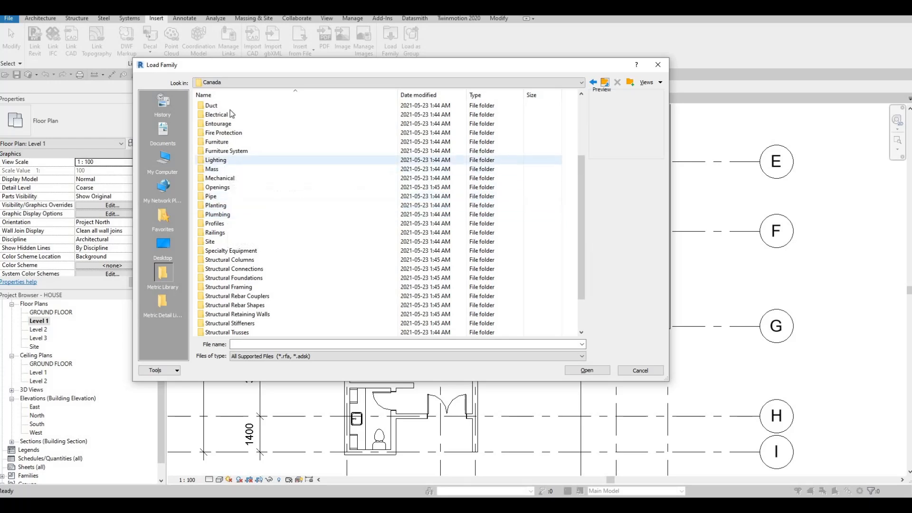
{"action": "double_click", "coordinate": [228, 107]}
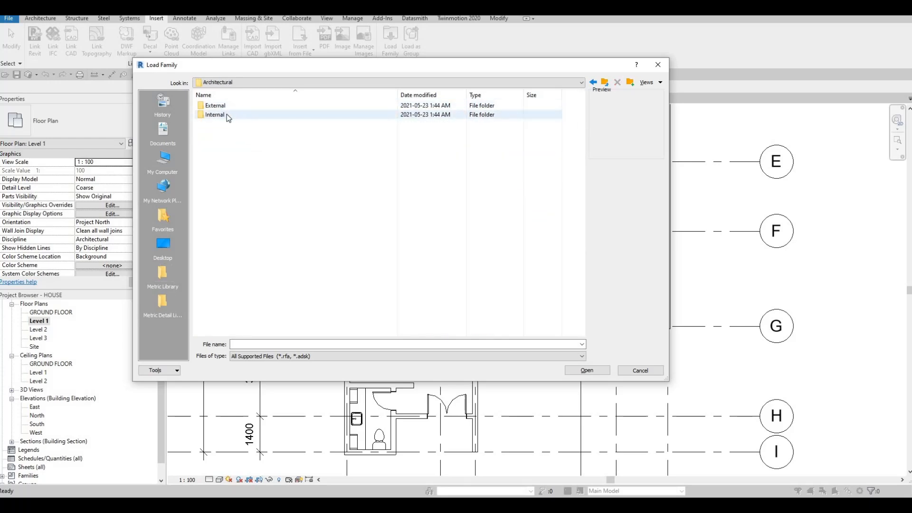
{"action": "double_click", "coordinate": [226, 114]}
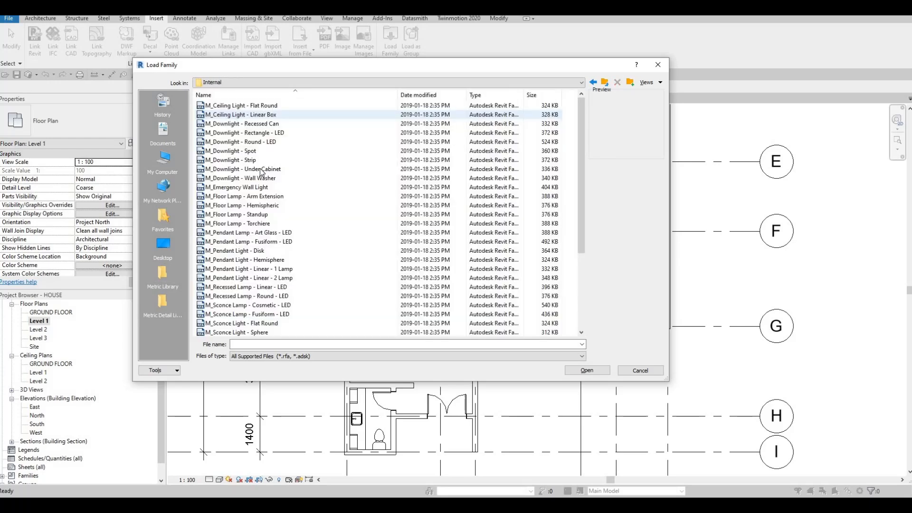
{"action": "left_click", "coordinate": [230, 205]}
{"action": "left_click", "coordinate": [225, 216]}
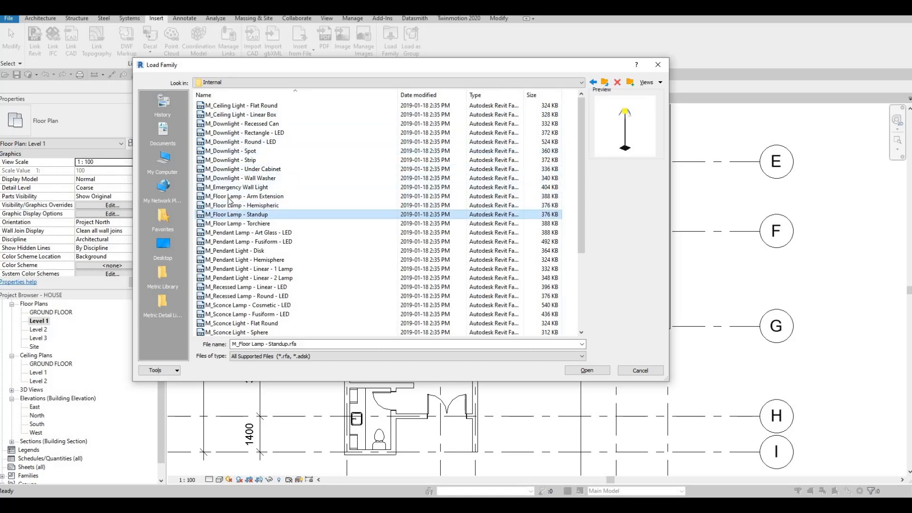
{"action": "left_click", "coordinate": [227, 197]}
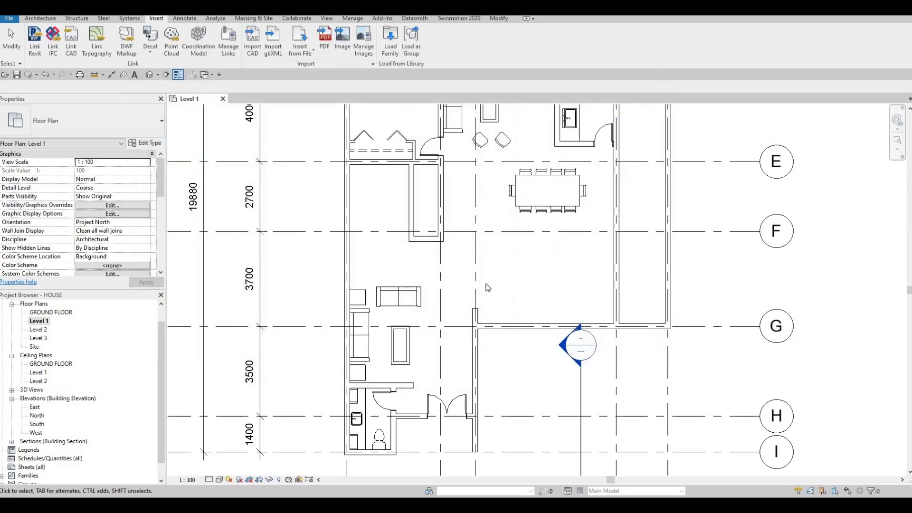
- Place a diagonally rotated 100W - 120V arm extension floor lamp at the bedroom door below the living area's Sofa 2
{"action": "key", "text": "m"}
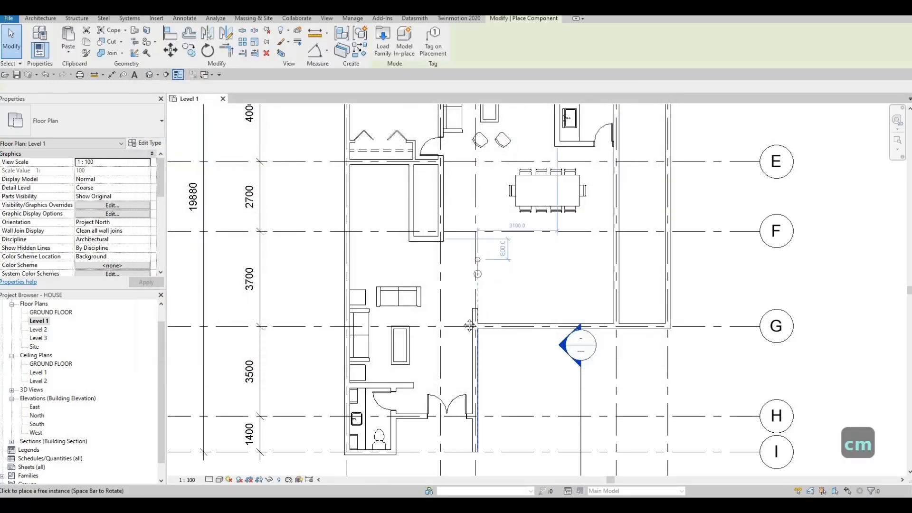
{"action": "middle_click_drag", "start_coordinate": [484, 238], "coordinate": [472, 350]}
{"action": "middle_click_drag", "start_coordinate": [433, 164], "coordinate": [431, 205]}
{"action": "scroll", "coordinate": [431, 209], "scroll_direction": "up", "scroll_amount": 4}
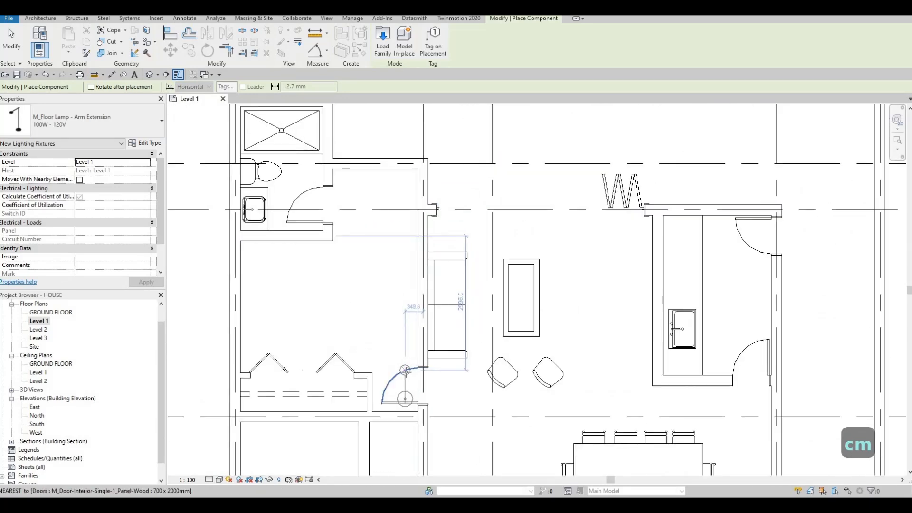
{"action": "key", "text": "space"}
{"action": "key", "text": "space"}
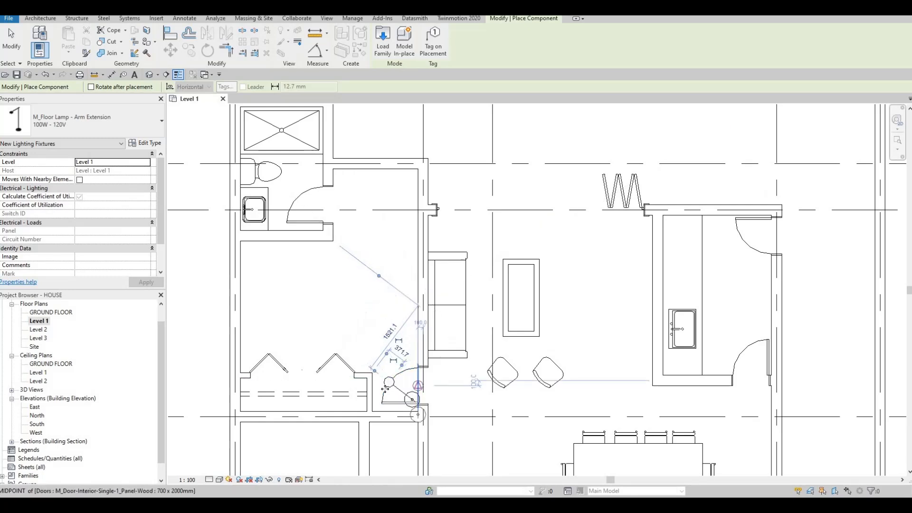
{"action": "left_click", "coordinate": [411, 398]}
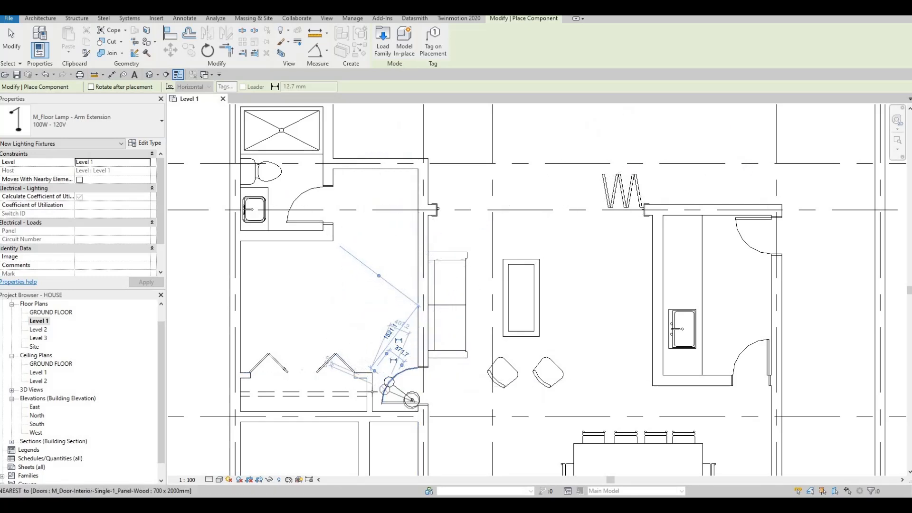
{"action": "key", "text": "Escape"}
{"action": "key", "text": "Escape"}
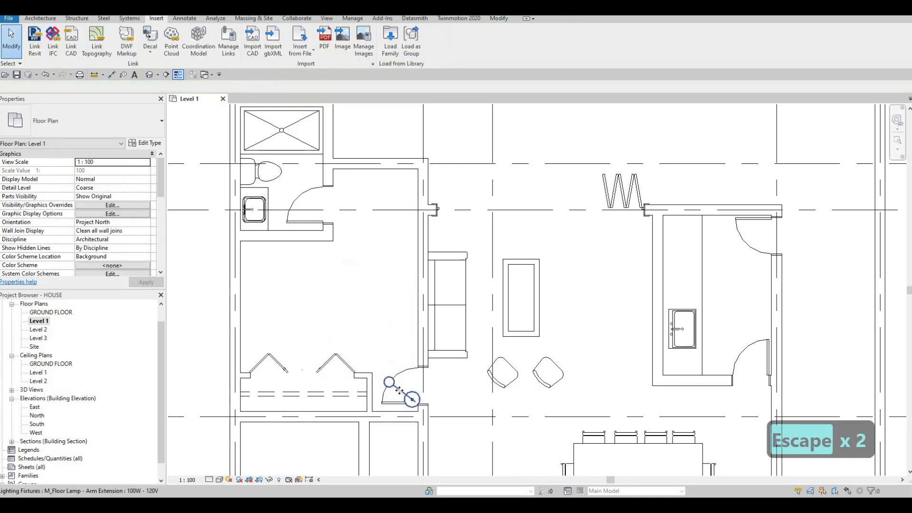
- Move the floor lamp into the gap between the living area's Sofa 2 and the wall end above it, and deselect it
{"action": "mouse_move", "coordinate": [449, 228]}
{"action": "left_mouse_down"}
{"action": "mouse_move", "coordinate": [452, 249]}
{"action": "mouse_move", "coordinate": [445, 234]}
{"action": "left_mouse_up"}
{"action": "key", "text": "Escape"}
{"action": "key", "text": "Escape"}
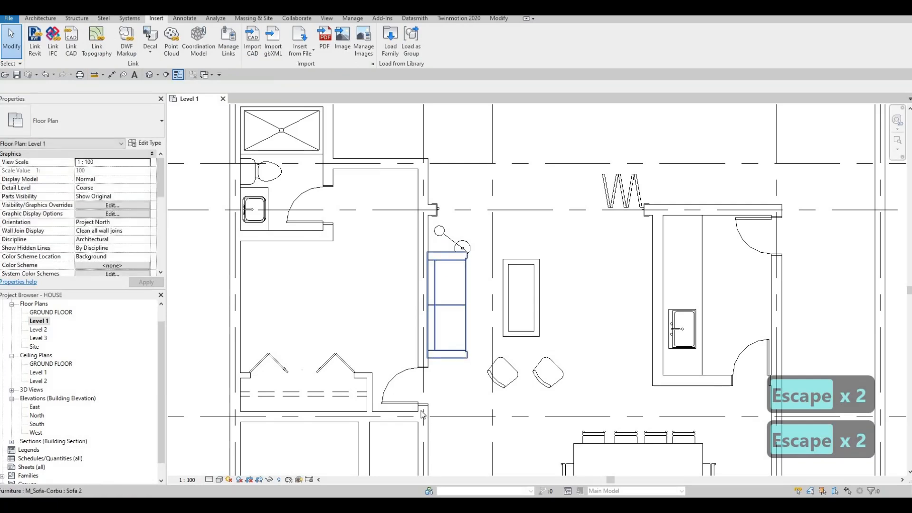
{"action": "scroll", "coordinate": [437, 314], "scroll_direction": "down", "scroll_amount": 4}
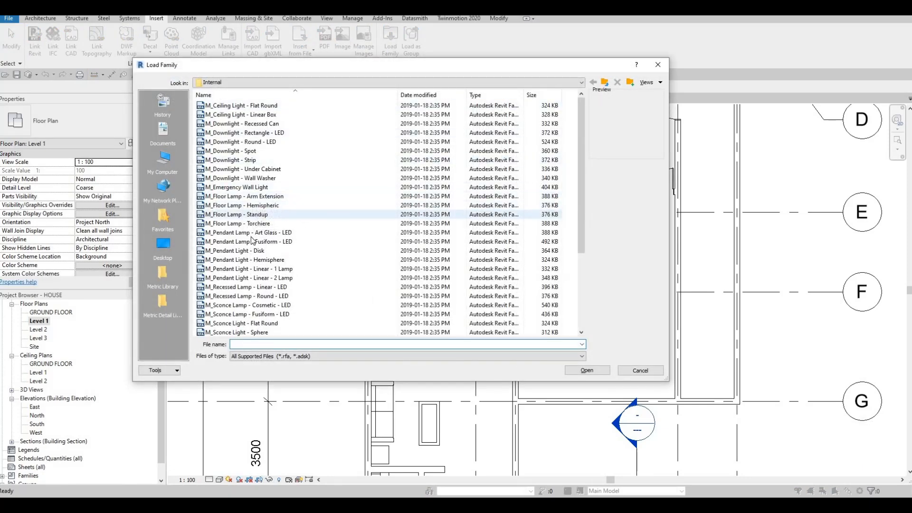
{"action": "left_click", "coordinate": [238, 214]}
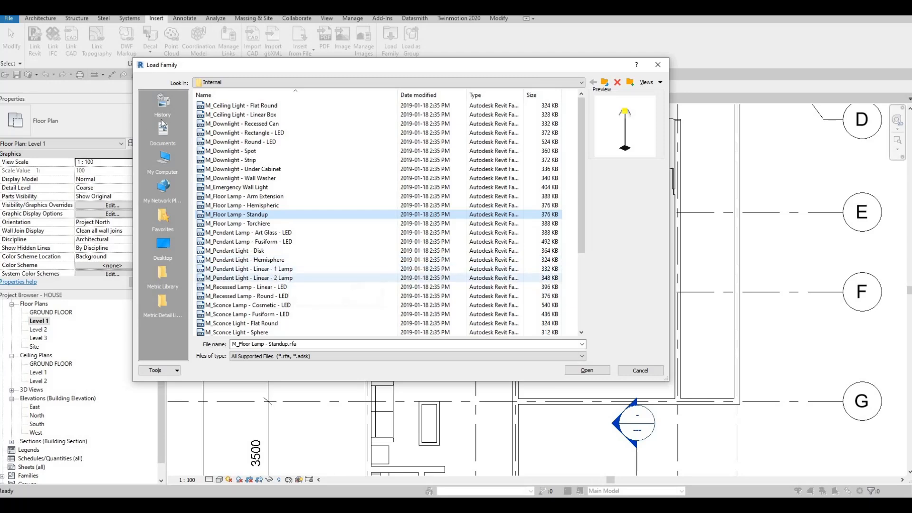
{"action": "key", "text": "Escape"}
{"action": "key", "text": "Escape"}
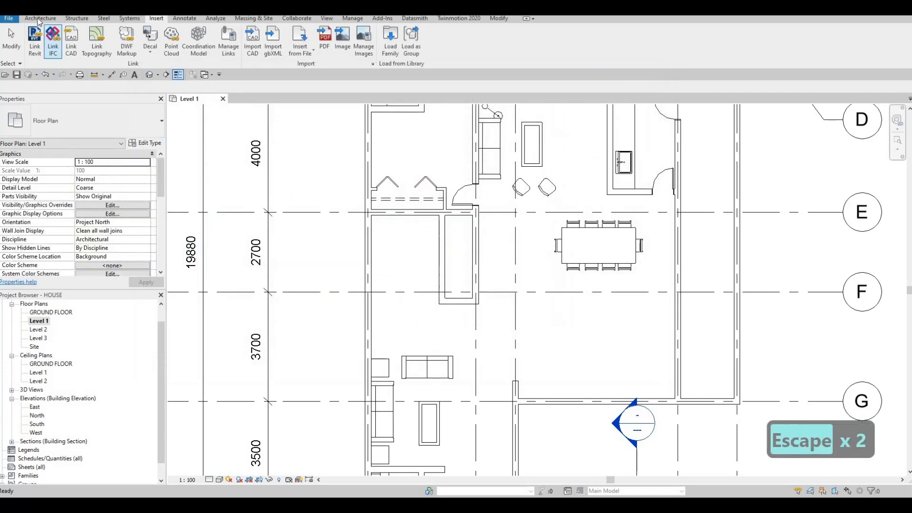
- Look through the loaded component types for further furniture to place, and leave component placement
{"action": "left_click", "coordinate": [110, 41]}
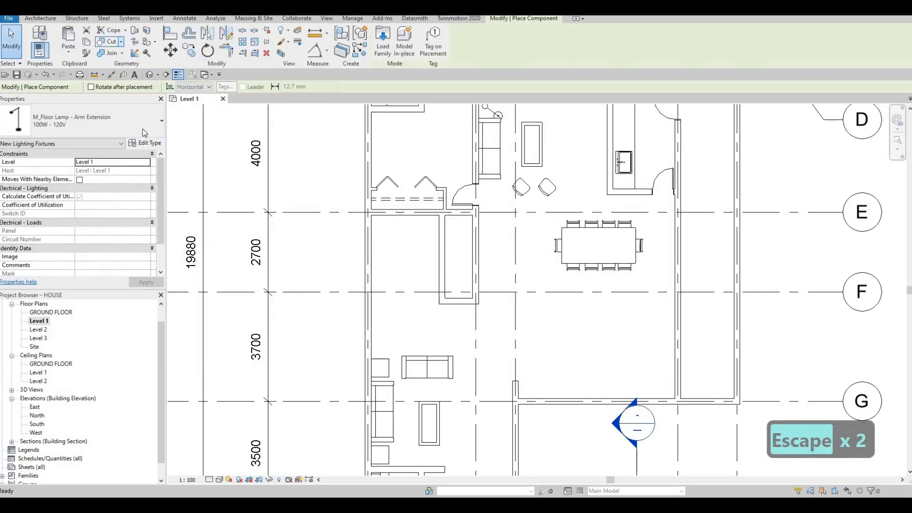
{"action": "left_click", "coordinate": [83, 122]}
{"action": "scroll", "coordinate": [83, 199], "scroll_direction": "down", "scroll_amount": 10}
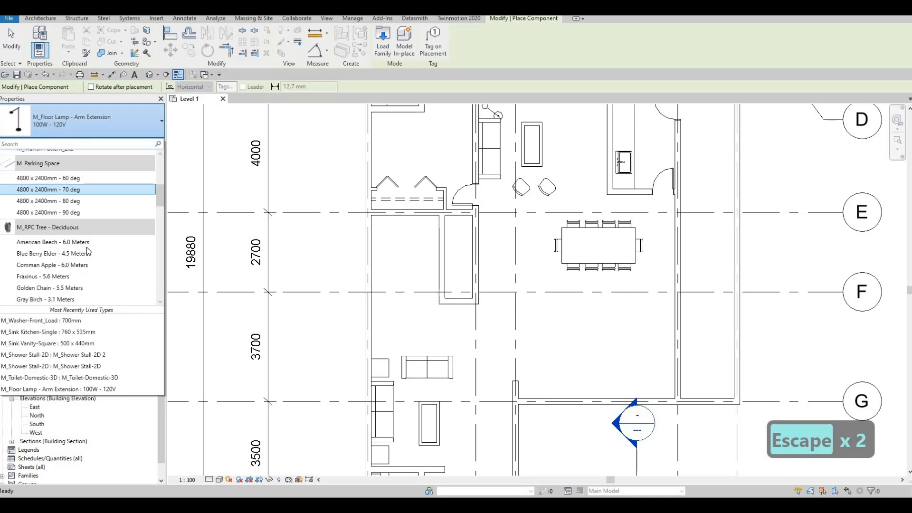
{"action": "scroll", "coordinate": [77, 260], "scroll_direction": "down", "scroll_amount": 12}
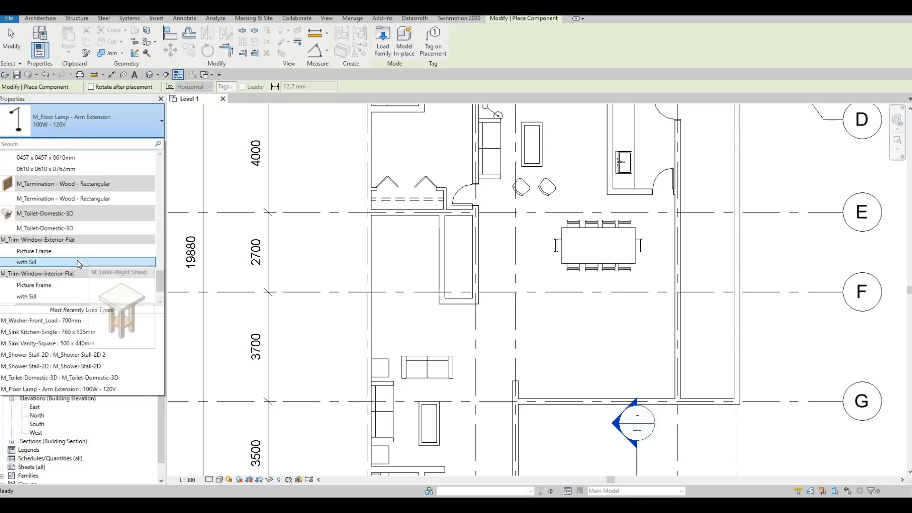
{"action": "scroll", "coordinate": [70, 230], "scroll_direction": "up", "scroll_amount": 20}
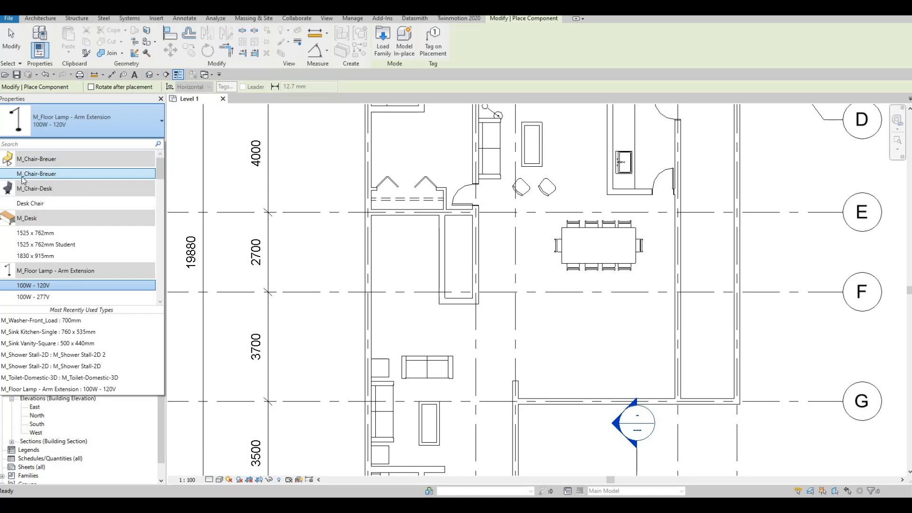
{"action": "scroll", "coordinate": [47, 235], "scroll_direction": "down", "scroll_amount": 15}
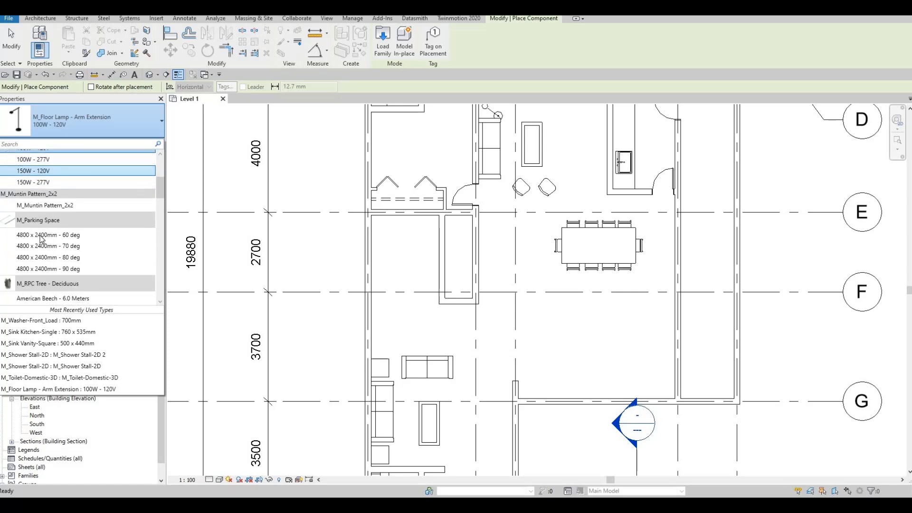
{"action": "scroll", "coordinate": [40, 267], "scroll_direction": "down", "scroll_amount": 10}
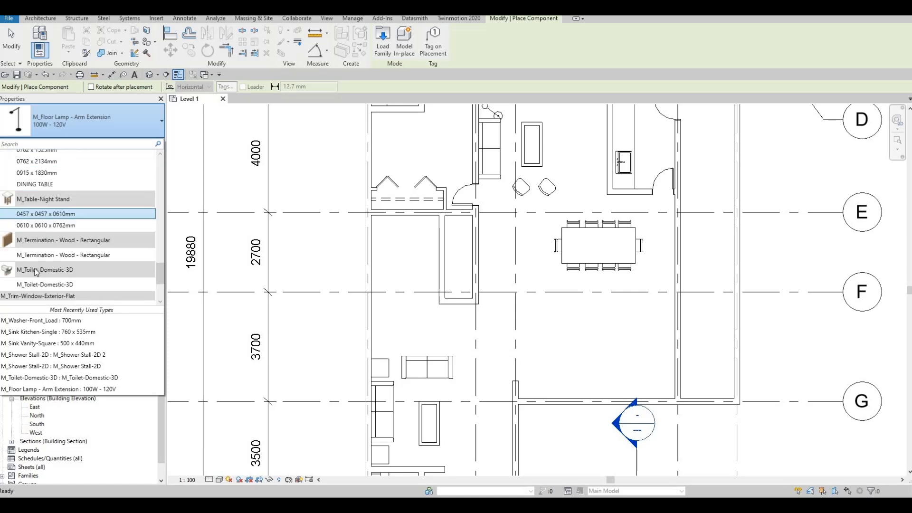
{"action": "key", "text": "Escape"}
{"action": "key", "text": "Escape"}
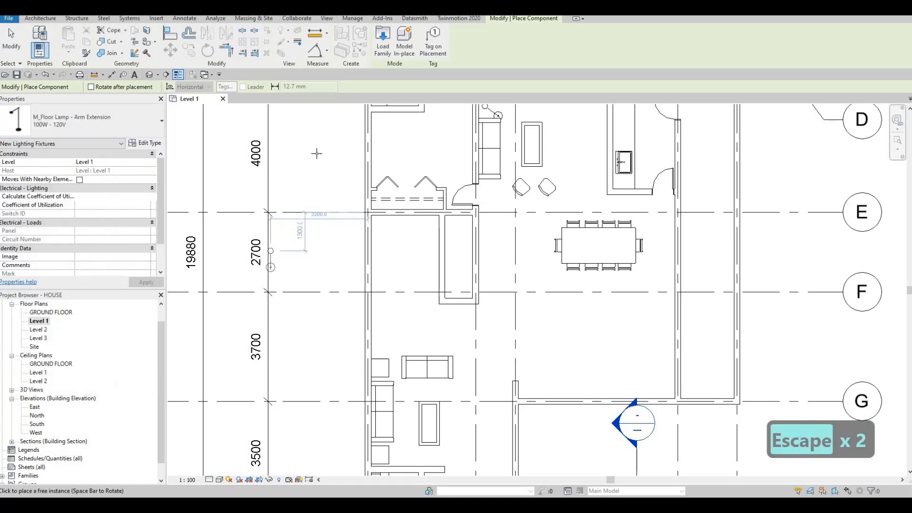
{"action": "key", "text": "Escape"}
{"action": "key", "text": "Escape"}
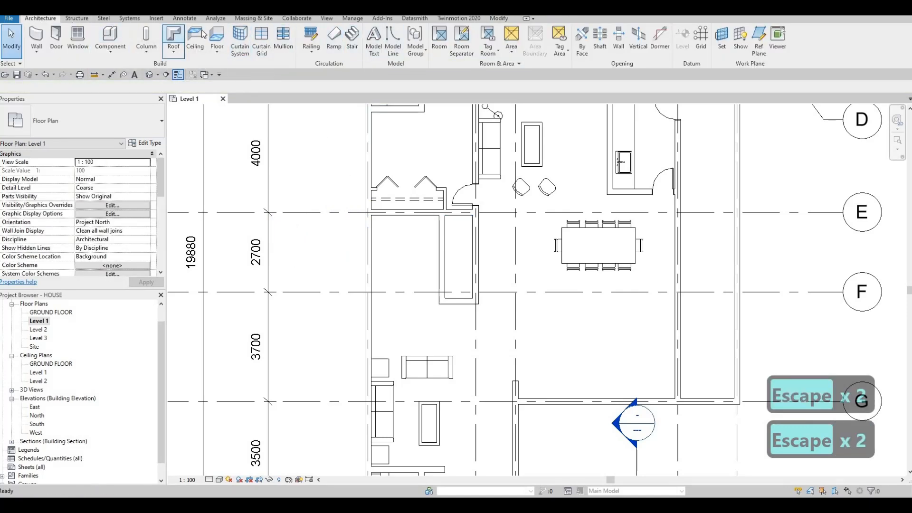
- Load the M_Table Lamp - Hemispheric family from the lighting library's Internal folder, previewing other lamp families first
{"action": "scroll", "coordinate": [397, 55], "scroll_direction": "down", "scroll_amount": 4}
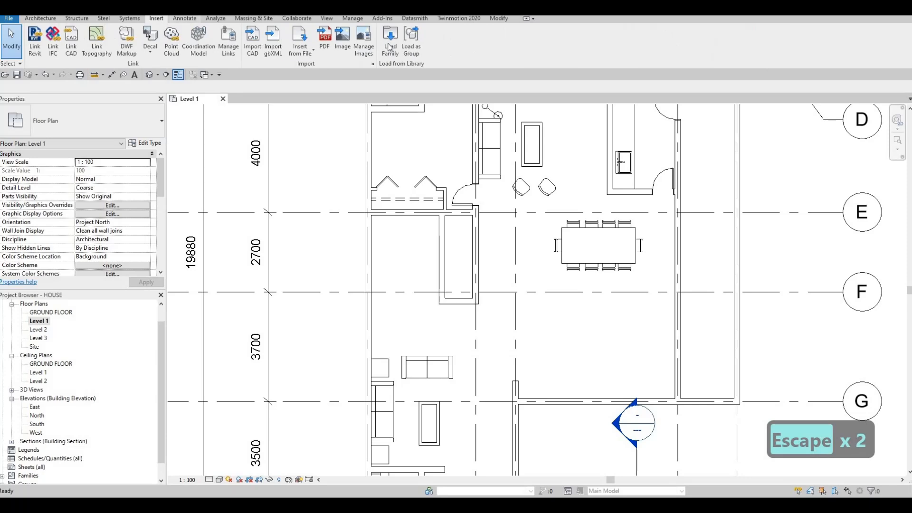
{"action": "left_click", "coordinate": [390, 41]}
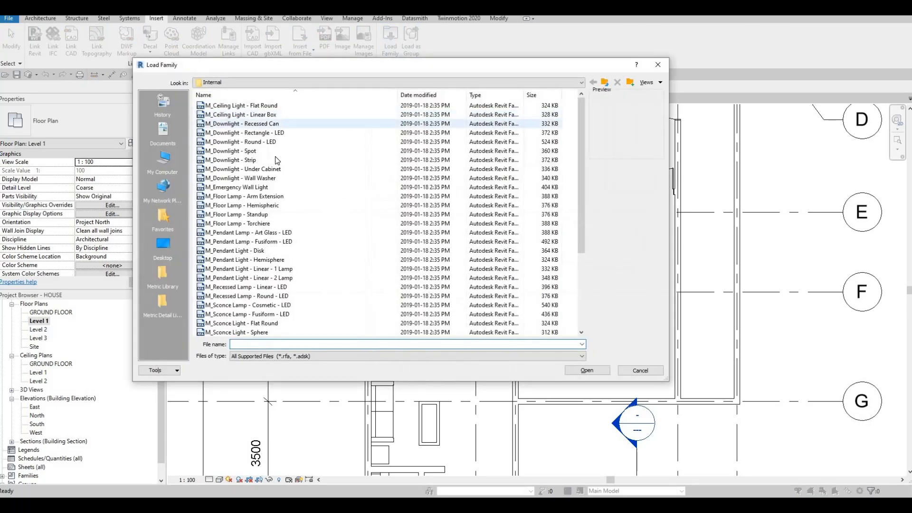
{"action": "left_click", "coordinate": [258, 206]}
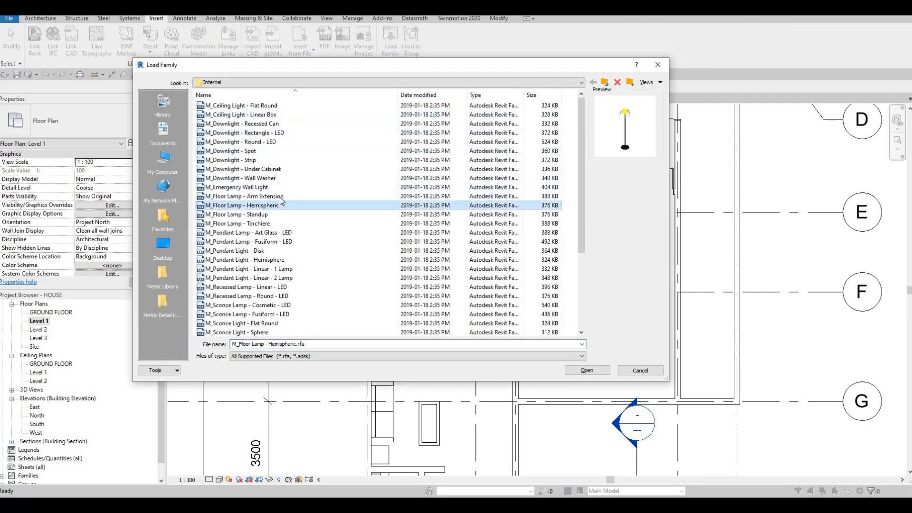
{"action": "key", "text": "Down"}
{"action": "key", "text": "Down"}
{"action": "key", "text": "Down"}
{"action": "key", "text": "Down"}
{"action": "key", "text": "Down"}
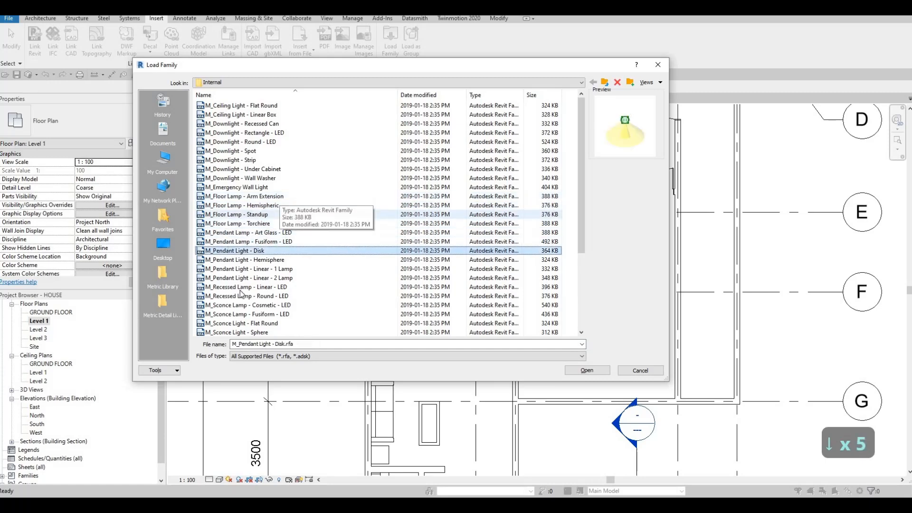
{"action": "left_click", "coordinate": [242, 187]}
{"action": "scroll", "coordinate": [257, 260], "scroll_direction": "down", "scroll_amount": 3}
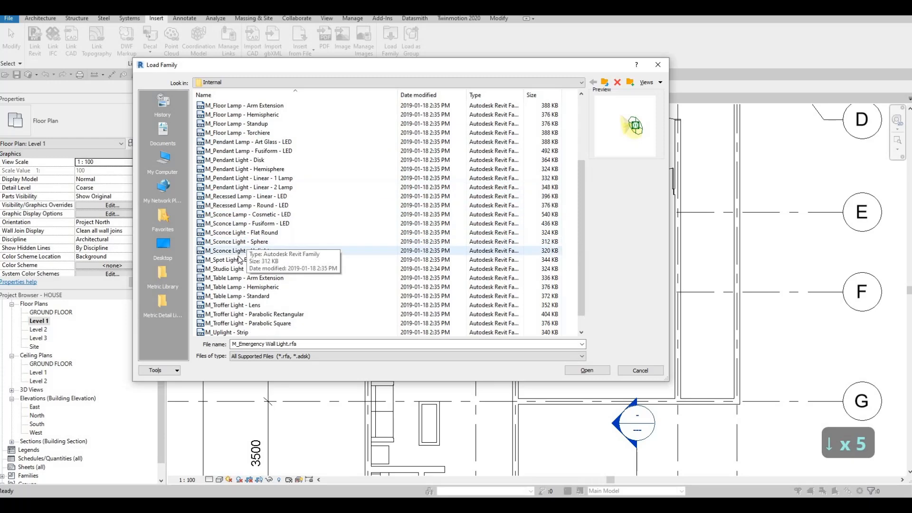
{"action": "scroll", "coordinate": [256, 260], "scroll_direction": "down", "scroll_amount": 1}
{"action": "left_click", "coordinate": [233, 260]}
{"action": "left_click", "coordinate": [229, 269]}
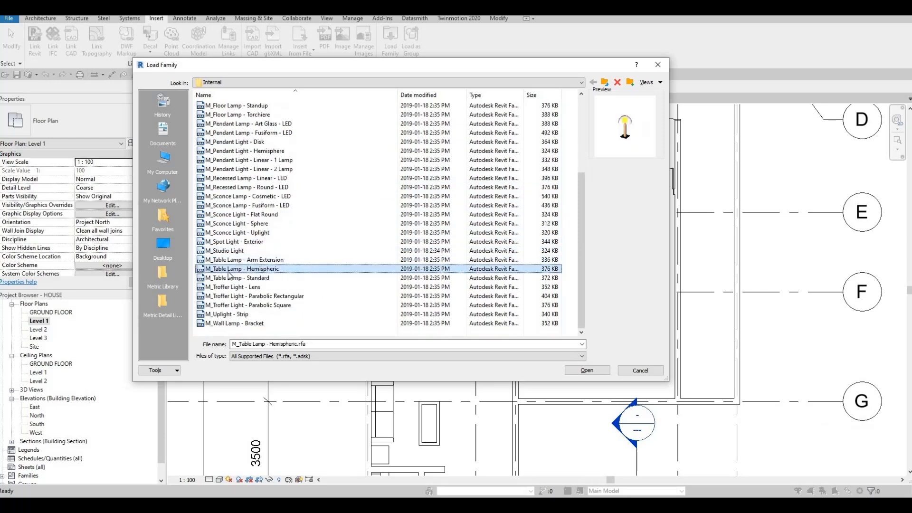
{"action": "left_click", "coordinate": [587, 370]}
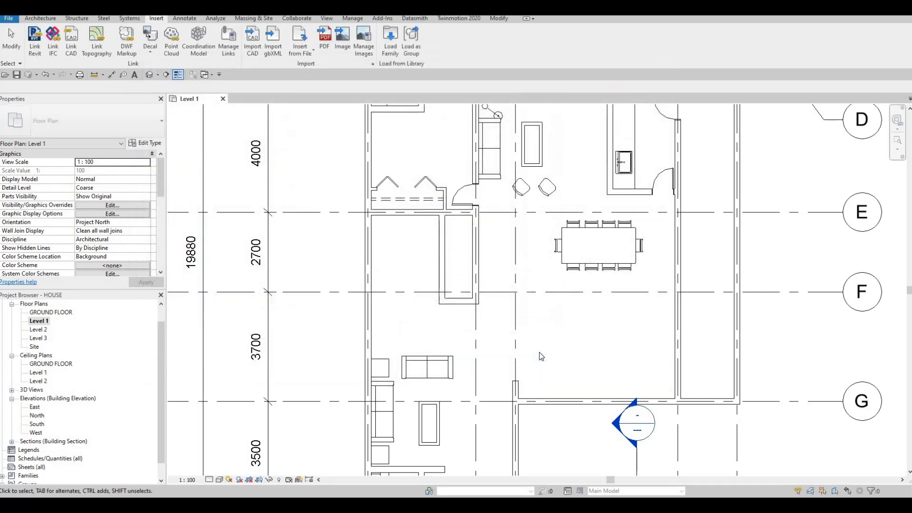
- Place a 60W - 120V hemispheric table lamp at the centre of the night stand near grid F in the lower living area
{"action": "key", "text": "m"}
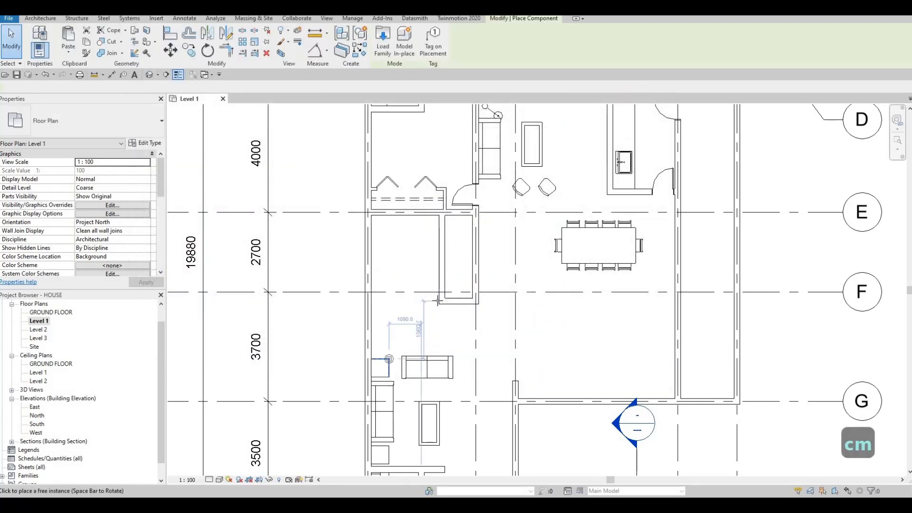
{"action": "scroll", "coordinate": [413, 309], "scroll_direction": "up", "scroll_amount": 5}
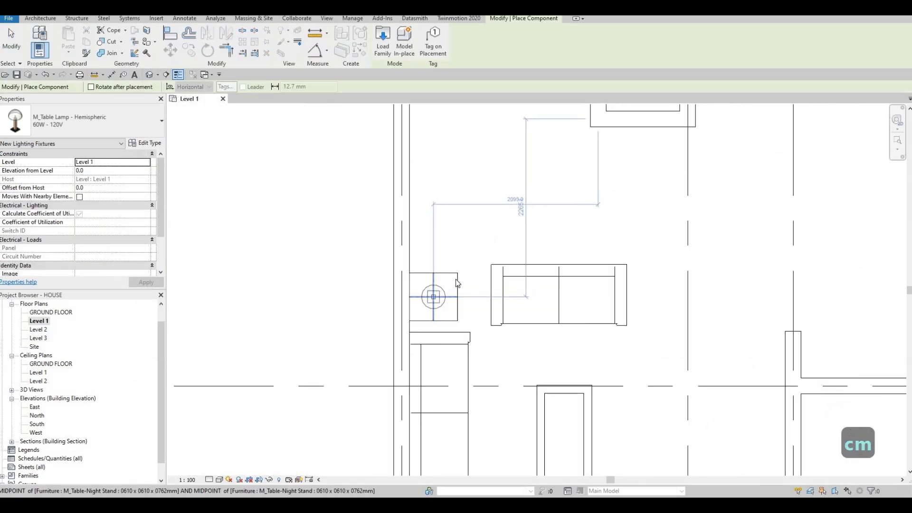
{"action": "key", "text": "Escape"}
{"action": "key", "text": "Escape"}
{"action": "key", "text": "Escape"}
{"action": "key", "text": "Escape"}
- Move the section line through the lower living area's furniture and open its section view at the night stand's lamp
{"action": "scroll", "coordinate": [458, 283], "scroll_direction": "down", "scroll_amount": 5}
{"action": "left_click_drag", "start_coordinate": [526, 305], "coordinate": [446, 241]}
{"action": "key", "text": "Escape"}
{"action": "key", "text": "Escape"}
{"action": "double_click", "coordinate": [434, 240]}
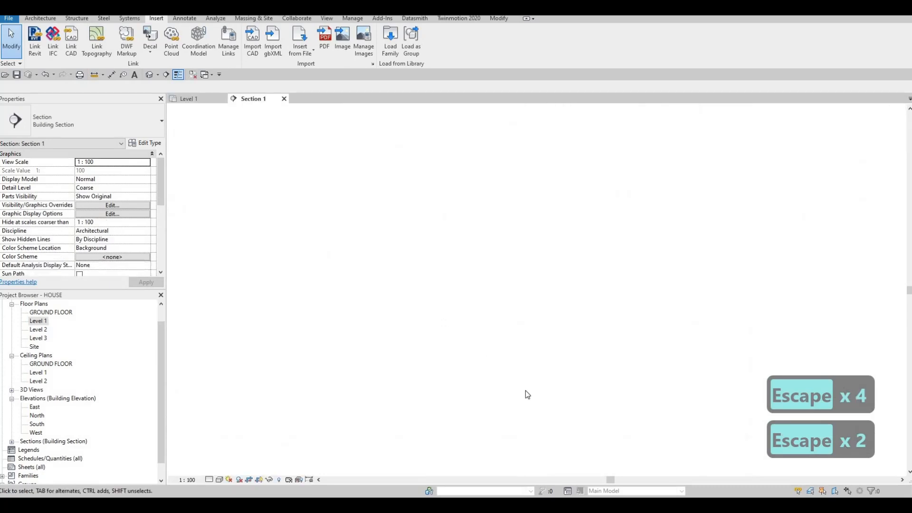
{"action": "scroll", "coordinate": [475, 361], "scroll_direction": "up", "scroll_amount": 4}
{"action": "scroll", "coordinate": [482, 375], "scroll_direction": "down", "scroll_amount": 2}
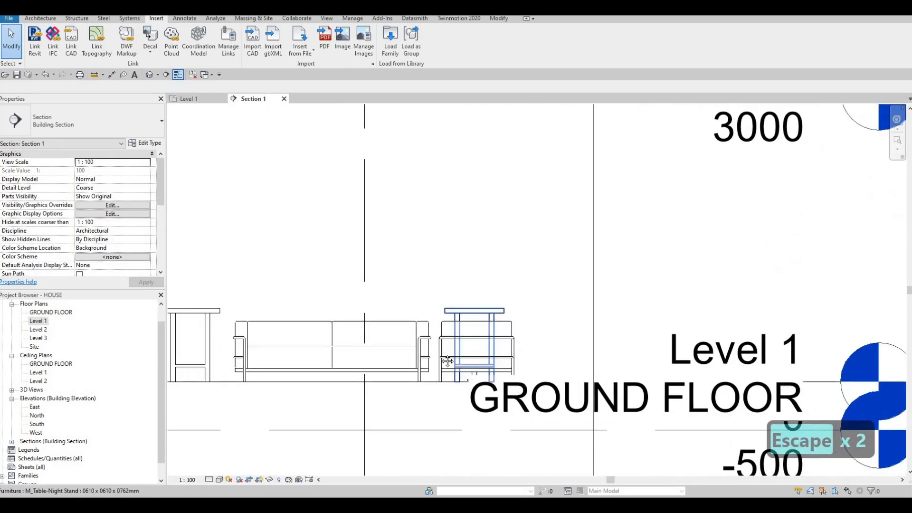
{"action": "scroll", "coordinate": [368, 313], "scroll_direction": "up", "scroll_amount": 3}
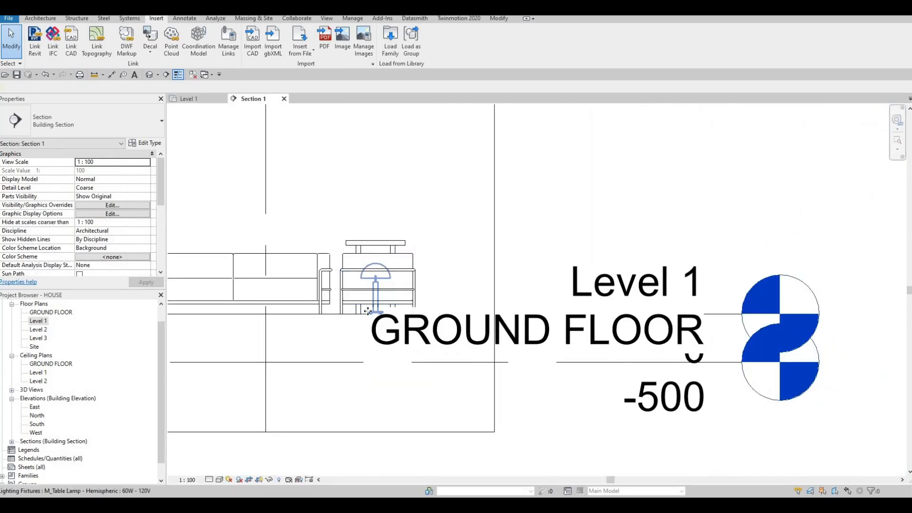
- Align the base of the table lamp with the top surface of the night stand in the section view
{"action": "left_click", "coordinate": [368, 312]}
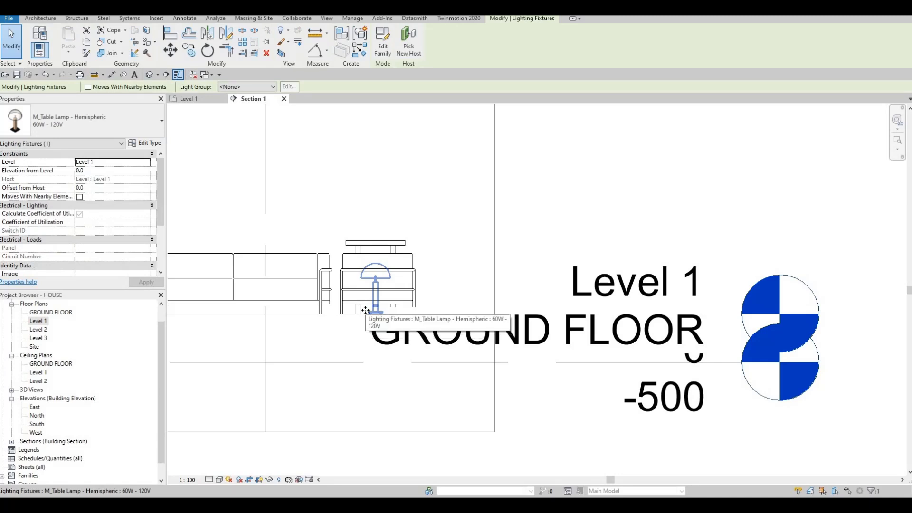
{"action": "key", "text": "a"}
{"action": "key", "text": "l"}
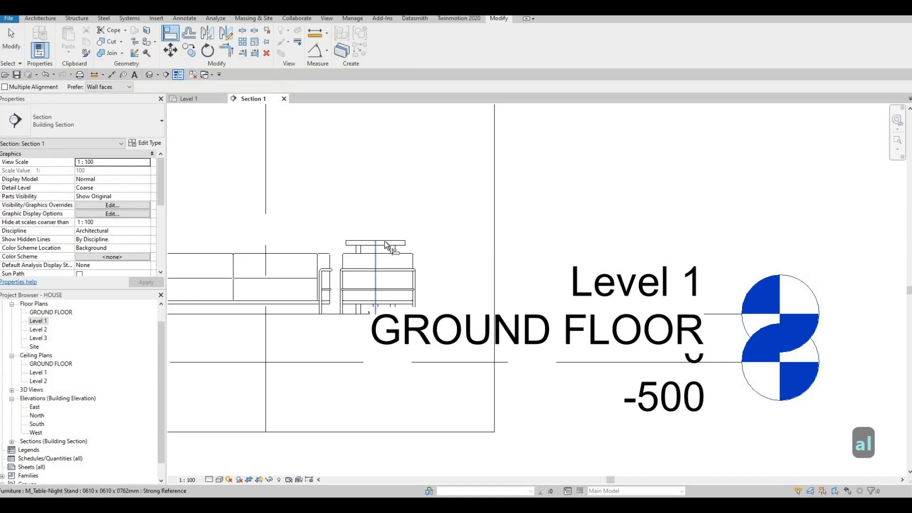
{"action": "scroll", "coordinate": [379, 312], "scroll_direction": "up", "scroll_amount": 4}
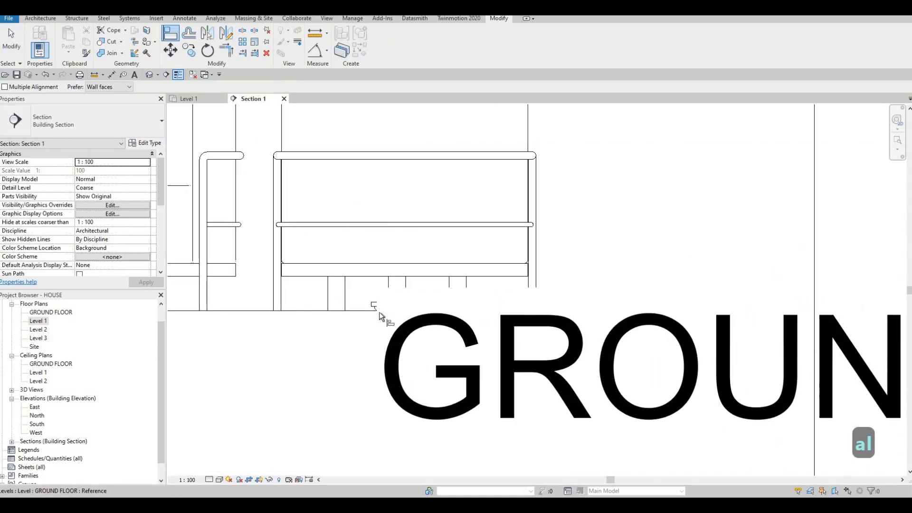
{"action": "key", "text": "Tab"}
{"action": "key", "text": "Tab"}
{"action": "key", "text": "Tab"}
{"action": "key", "text": "Tab"}
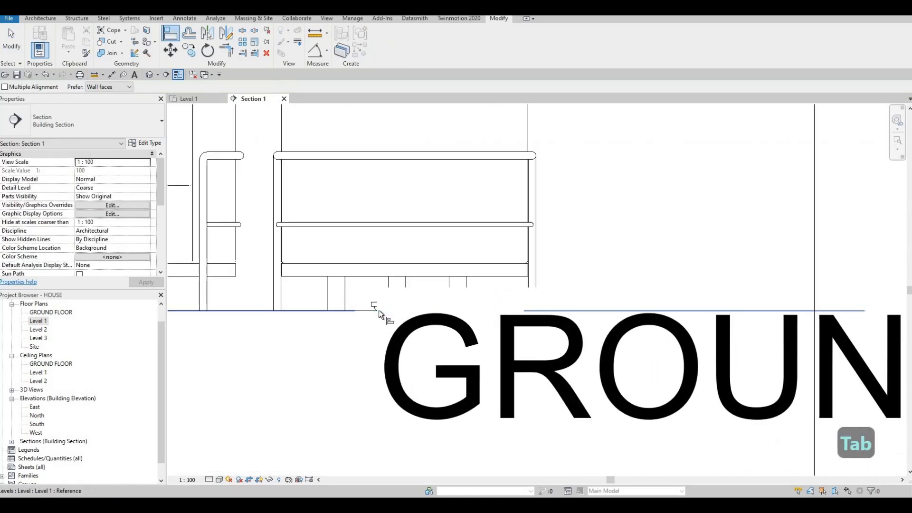
{"action": "left_click", "coordinate": [379, 311]}
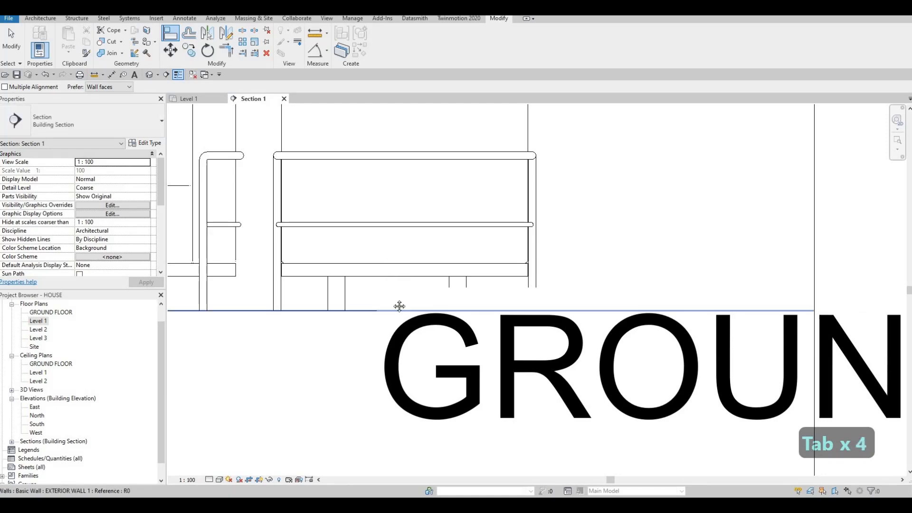
{"action": "scroll", "coordinate": [397, 305], "scroll_direction": "down", "scroll_amount": 5}
{"action": "middle_click_drag", "start_coordinate": [399, 211], "coordinate": [402, 309]}
{"action": "key", "text": "Escape"}
{"action": "key", "text": "Escape"}
{"action": "scroll", "coordinate": [401, 282], "scroll_direction": "up", "scroll_amount": 6}
{"action": "scroll", "coordinate": [437, 279], "scroll_direction": "down", "scroll_amount": 9}
{"action": "key", "text": "Escape"}
{"action": "key", "text": "Escape"}
- Return to the Level 1 floor plan and check the table lamp's elevation properties
{"action": "left_click", "coordinate": [189, 98]}
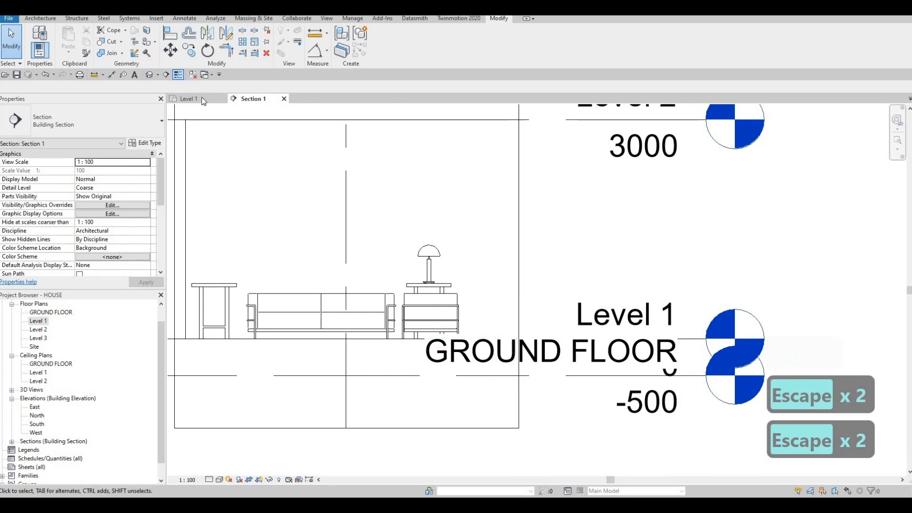
{"action": "scroll", "coordinate": [418, 247], "scroll_direction": "up", "scroll_amount": 5}
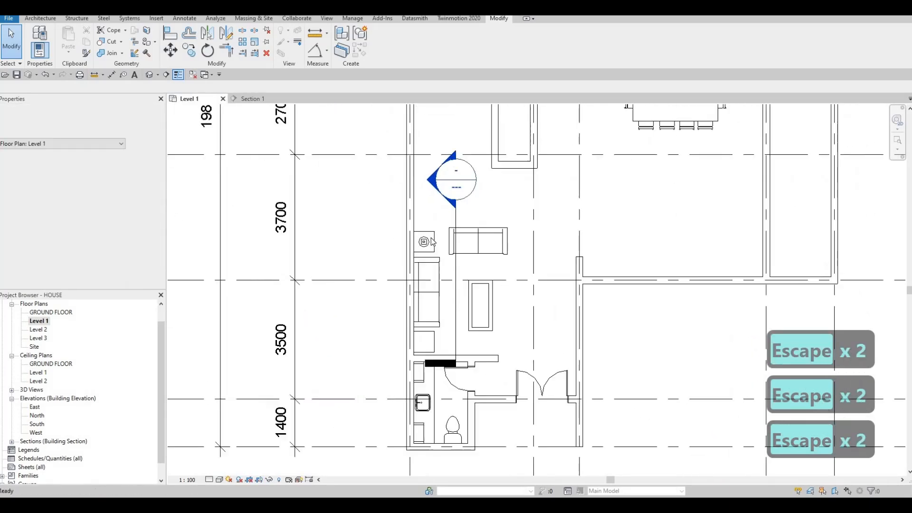
{"action": "left_click", "coordinate": [430, 233]}
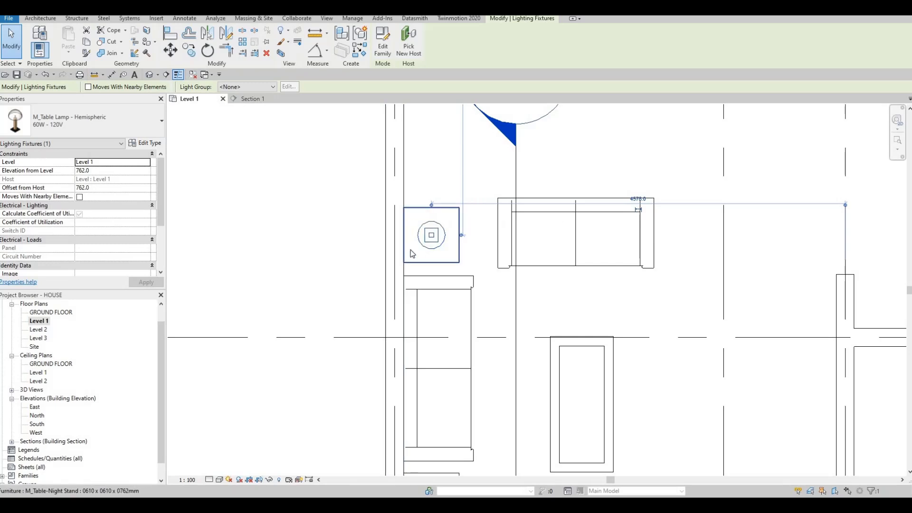
{"action": "scroll", "coordinate": [407, 213], "scroll_direction": "down", "scroll_amount": 2}
{"action": "key", "text": "Escape"}
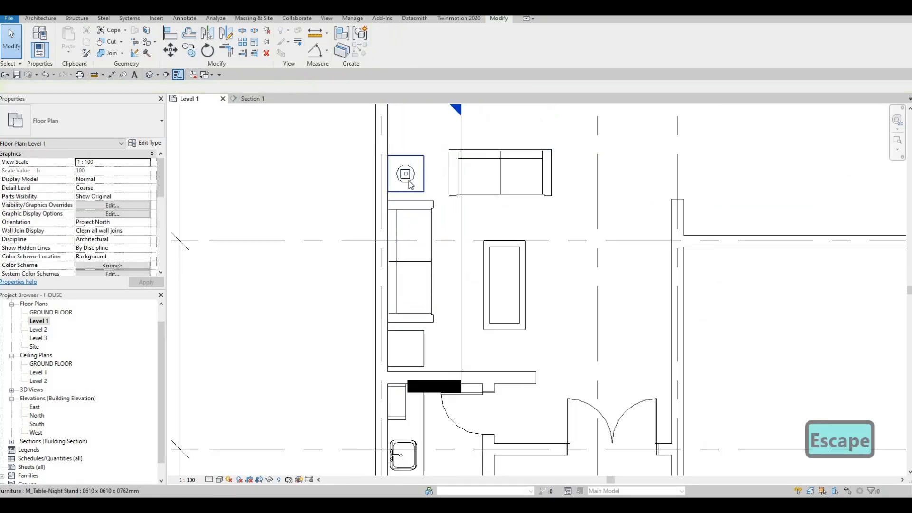
- Create a similar hemispheric table lamp centred on the other night stand, at the opposite end of the lower living area's wall sofa
{"action": "left_click", "coordinate": [407, 181]}
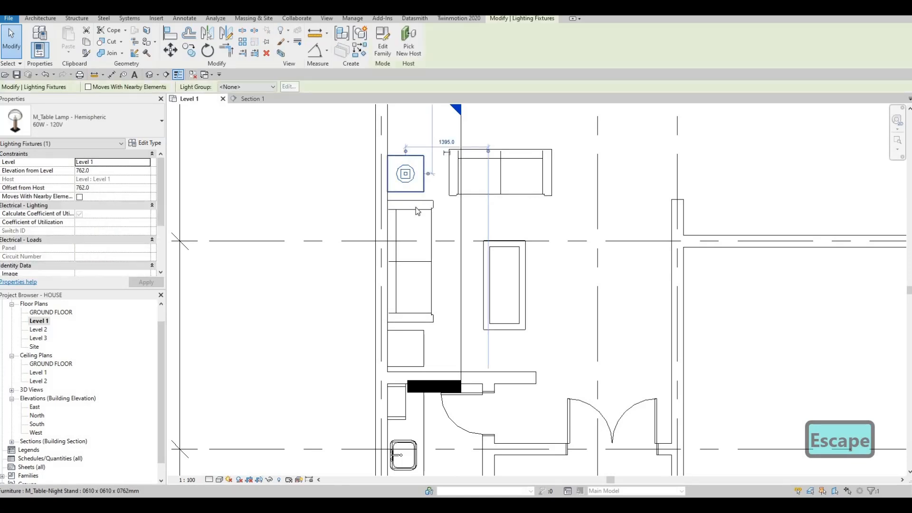
{"action": "key", "text": "c"}
{"action": "key", "text": "s"}
{"action": "left_click", "coordinate": [405, 348]}
{"action": "key", "text": "Escape"}
{"action": "key", "text": "Escape"}
{"action": "key", "text": "Escape"}
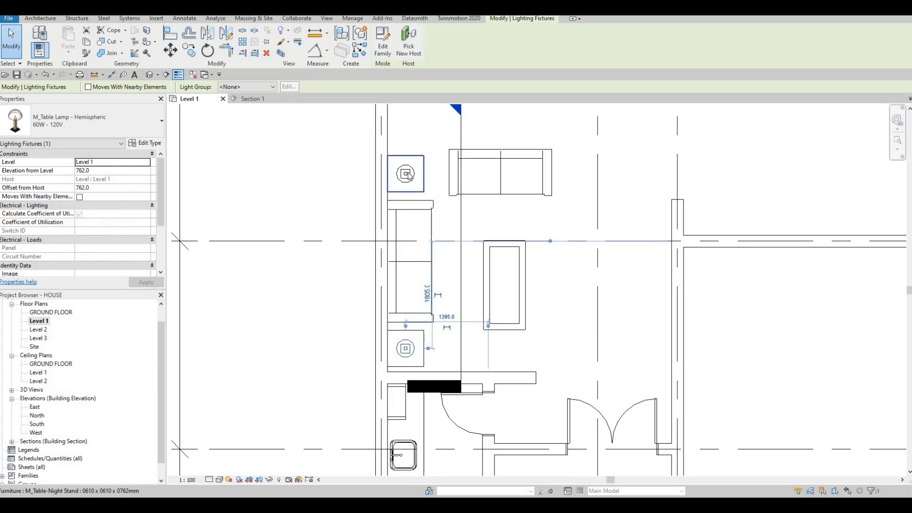
{"action": "key", "text": "Escape"}
{"action": "key", "text": "Escape"}
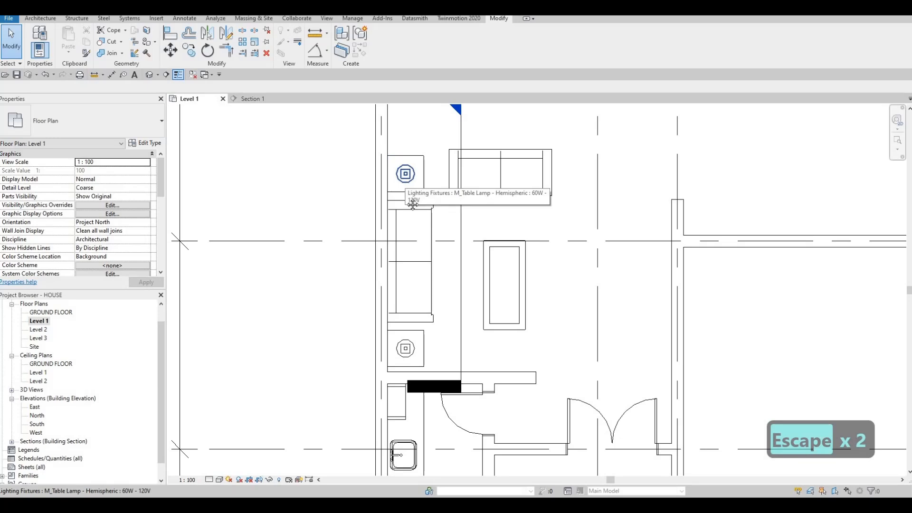
{"action": "scroll", "coordinate": [407, 209], "scroll_direction": "down", "scroll_amount": 2}
{"action": "key", "text": "Escape"}
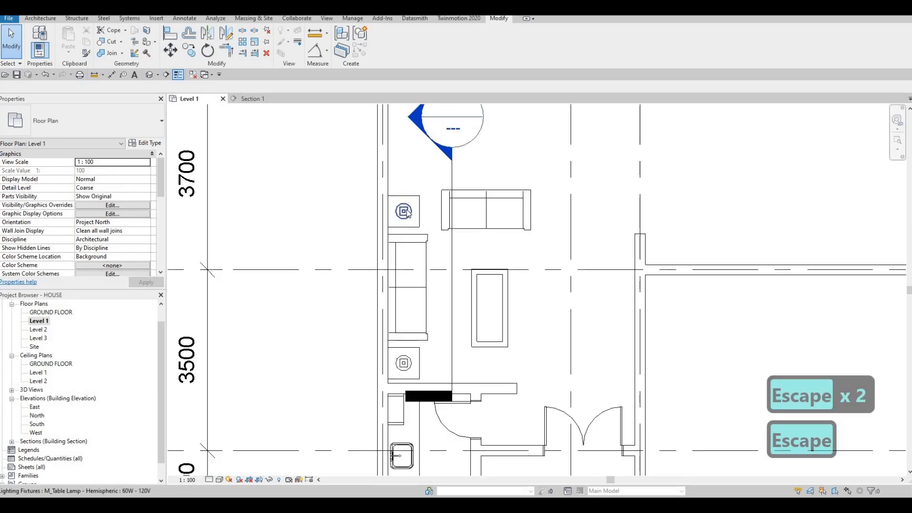
{"action": "left_click", "coordinate": [397, 251]}
{"action": "key", "text": "Escape"}
{"action": "key", "text": "Escape"}
{"action": "scroll", "coordinate": [361, 253], "scroll_direction": "down", "scroll_amount": 2}
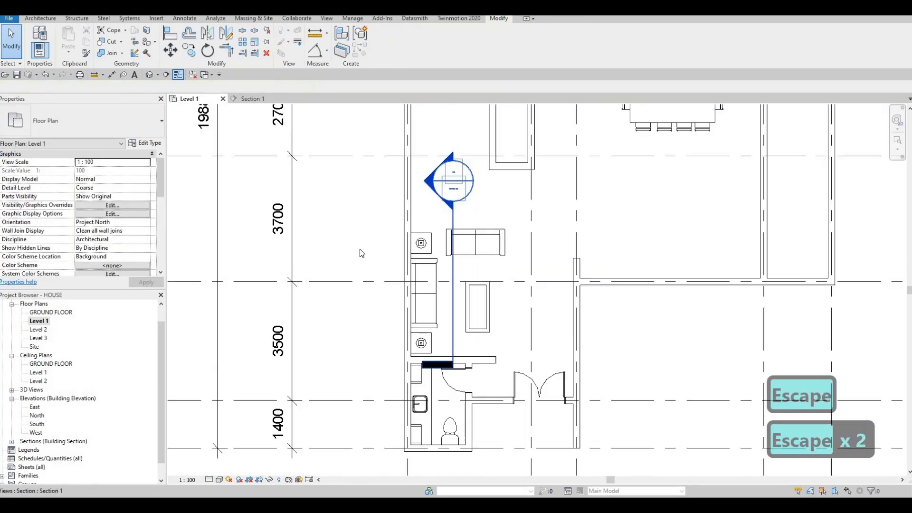
{"action": "scroll", "coordinate": [375, 226], "scroll_direction": "down", "scroll_amount": 1}
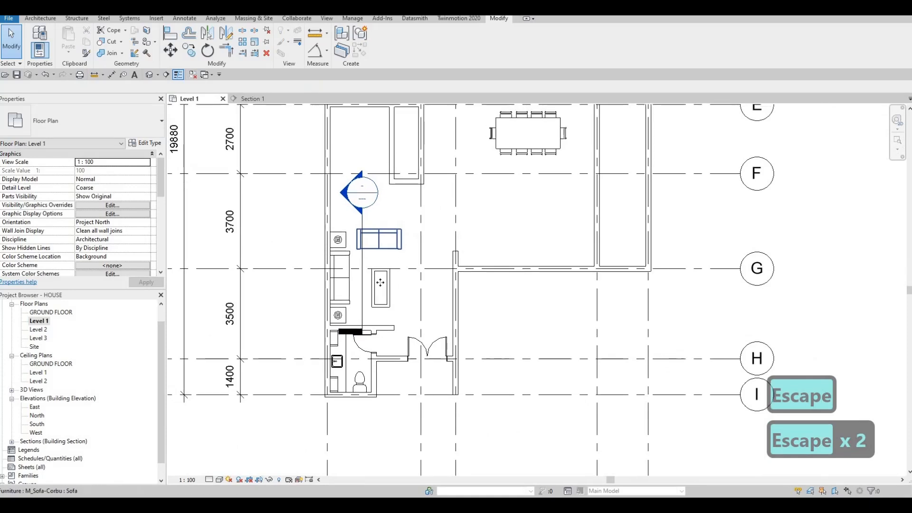
- Nudge the lower living area's coffee table and the M_Sofa-Corbu above it three increments each toward grid F
{"action": "key", "text": "Escape"}
{"action": "left_click", "coordinate": [378, 278]}
{"action": "key", "text": "Up"}
{"action": "key", "text": "Up"}
{"action": "key", "text": "Up"}
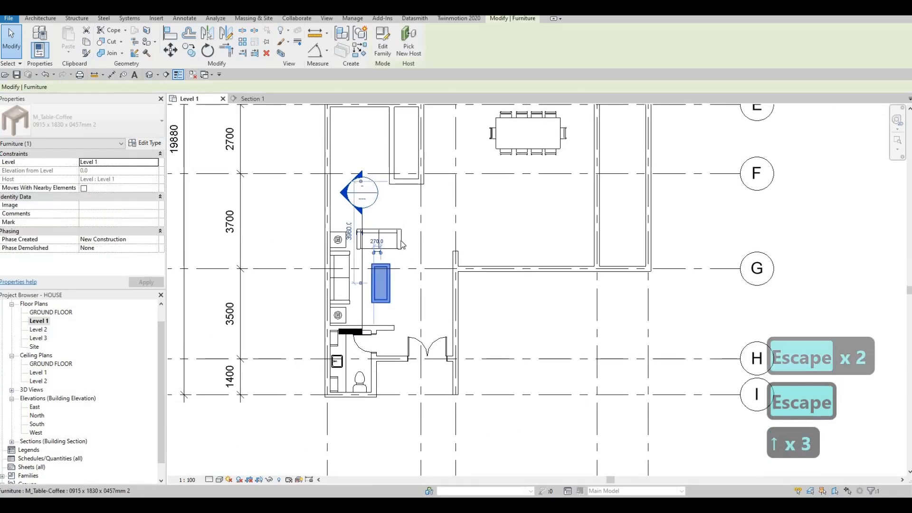
{"action": "left_click", "coordinate": [400, 245]}
{"action": "key", "text": "Up"}
{"action": "key", "text": "Up"}
{"action": "key", "text": "Up"}
- Nudge the coffee table a further three increments toward the sofa above it, and clear the selection
{"action": "left_click", "coordinate": [389, 279]}
{"action": "key", "text": "Up"}
{"action": "key", "text": "Up"}
{"action": "key", "text": "Up"}
{"action": "left_click", "coordinate": [397, 243]}
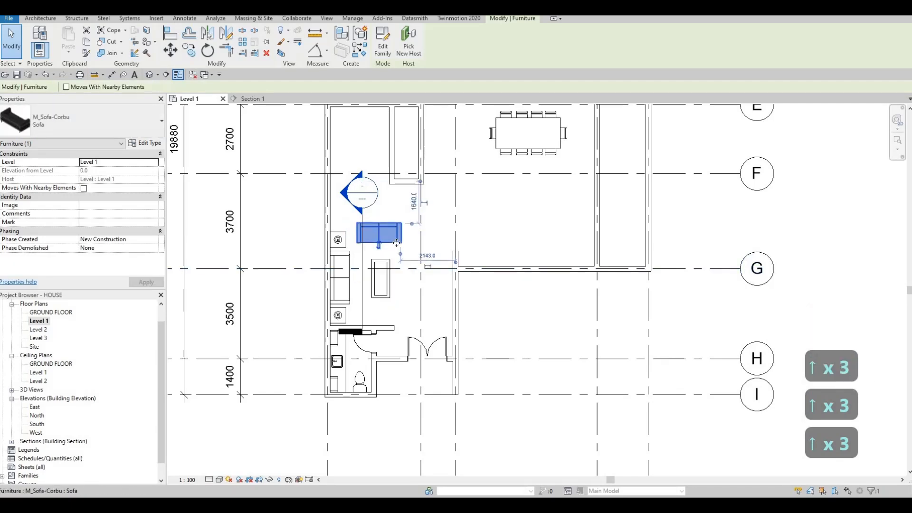
{"action": "key", "text": "Up"}
{"action": "key", "text": "Down"}
{"action": "scroll", "coordinate": [412, 259], "scroll_direction": "down", "scroll_amount": 1}
{"action": "key", "text": "Escape"}
{"action": "key", "text": "Escape"}
{"action": "key", "text": "Escape"}
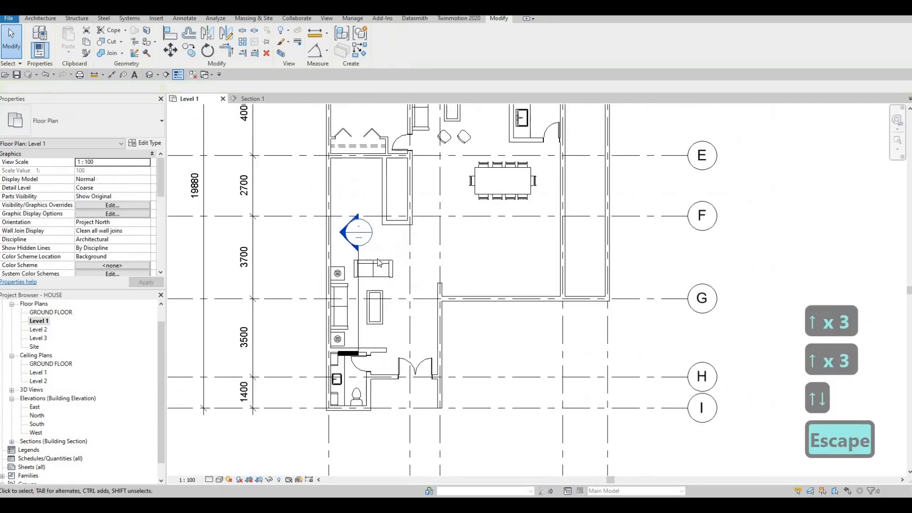
- Move the section line out of the lower living area so it crosses grid G near grid 4, and deselect it
{"action": "scroll", "coordinate": [330, 295], "scroll_direction": "down", "scroll_amount": 2}
{"action": "left_click", "coordinate": [330, 295]}
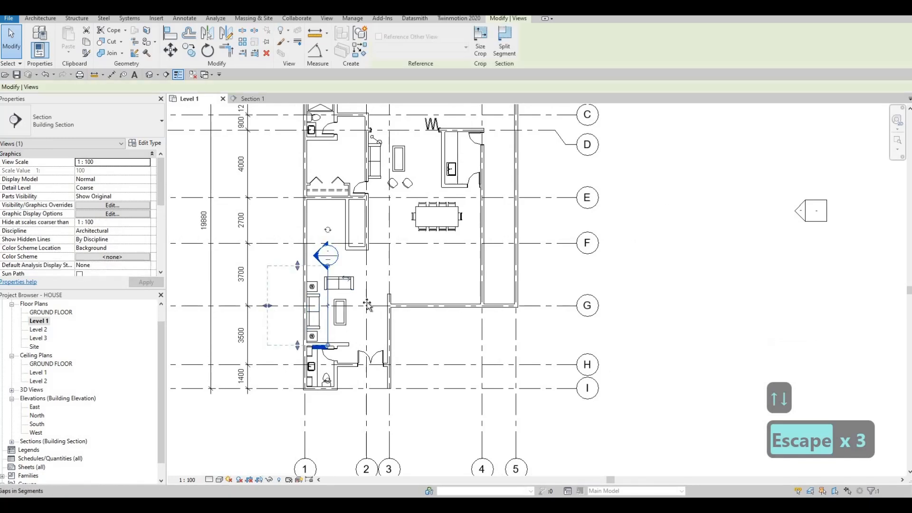
{"action": "left_click_drag", "start_coordinate": [469, 313], "coordinate": [471, 326]}
{"action": "mouse_move", "coordinate": [413, 251]}
{"action": "middle_mouse_down"}
{"action": "mouse_move", "coordinate": [460, 299]}
{"action": "mouse_move", "coordinate": [436, 313]}
{"action": "middle_mouse_up"}
{"action": "key", "text": "Escape"}
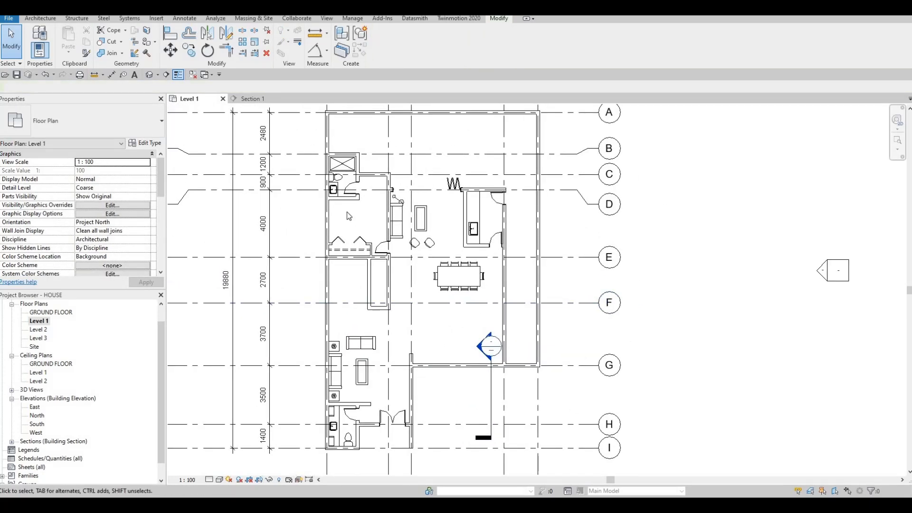
{"action": "scroll", "coordinate": [342, 212], "scroll_direction": "up", "scroll_amount": 2}
{"action": "key", "text": "Escape"}
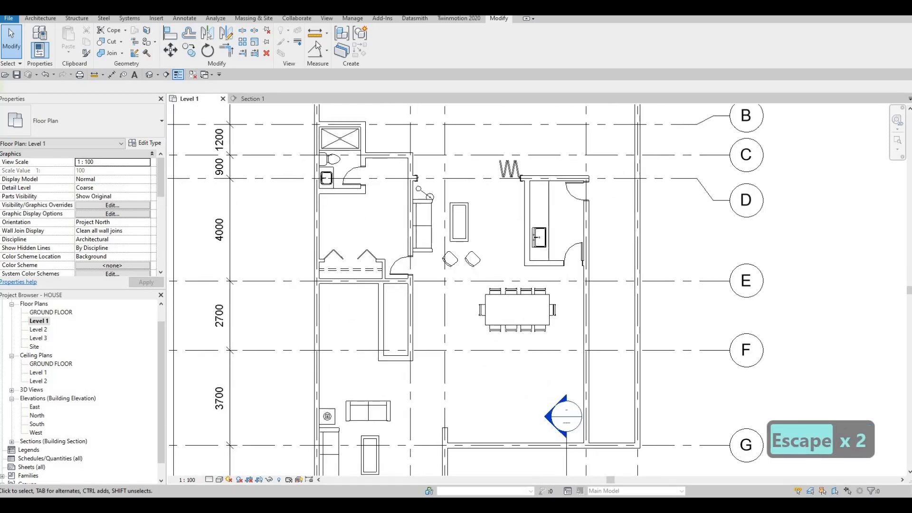
- Load the M_Desk family from the Furniture Tables library folder, overwriting the existing version and its parameter values
{"action": "left_click", "coordinate": [326, 19]}
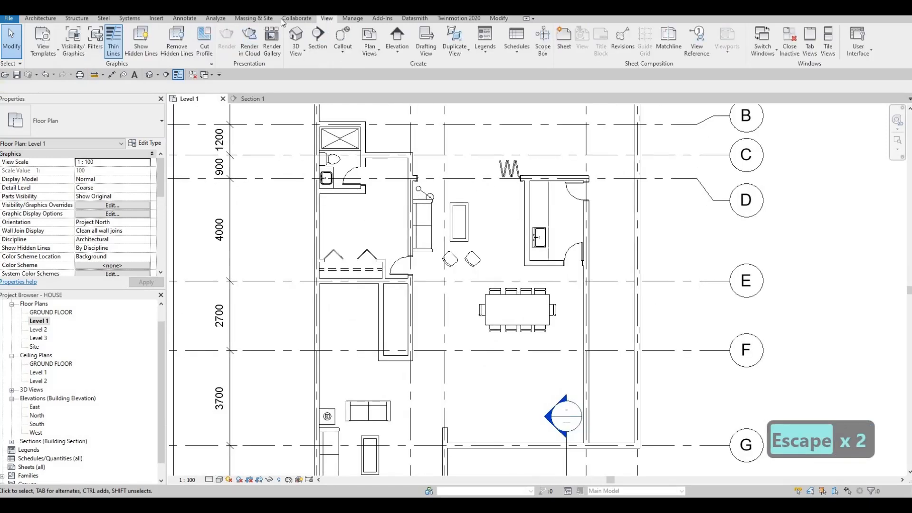
{"action": "left_click", "coordinate": [157, 19]}
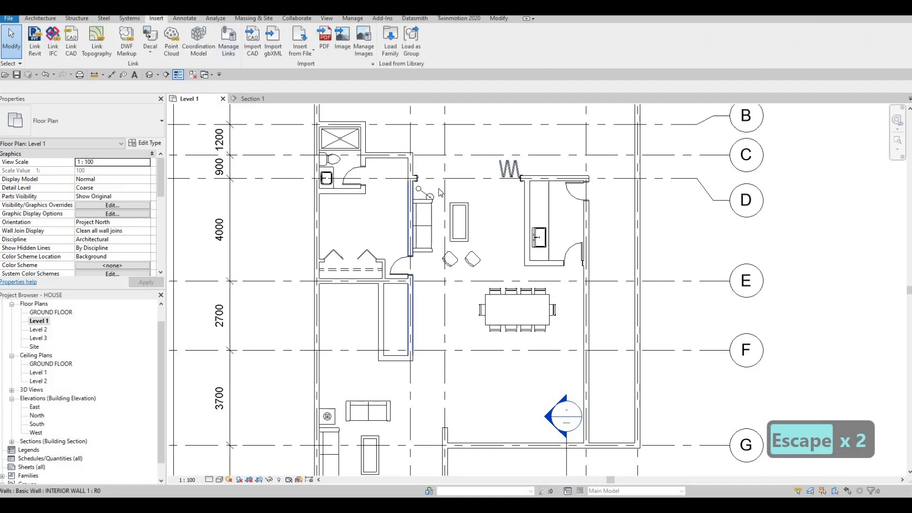
{"action": "left_click", "coordinate": [397, 45]}
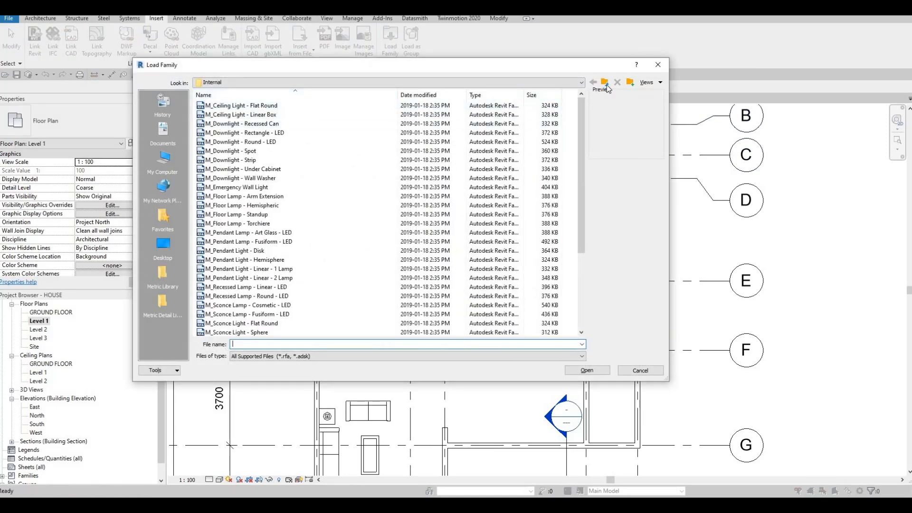
{"action": "left_click", "coordinate": [605, 83]}
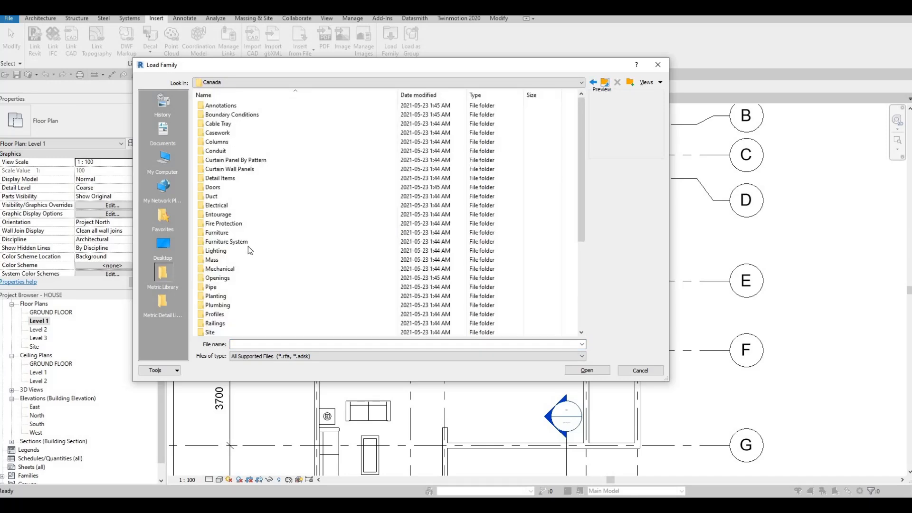
{"action": "double_click", "coordinate": [261, 233]}
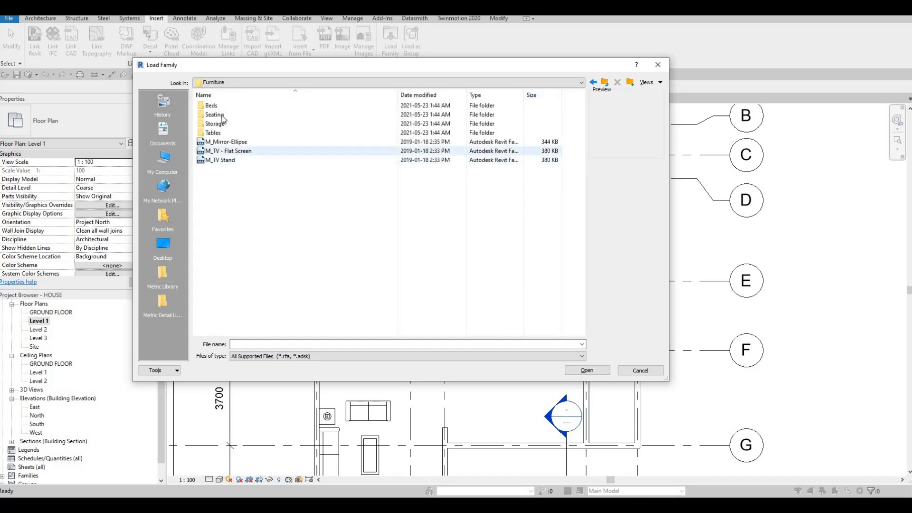
{"action": "left_click", "coordinate": [213, 133]}
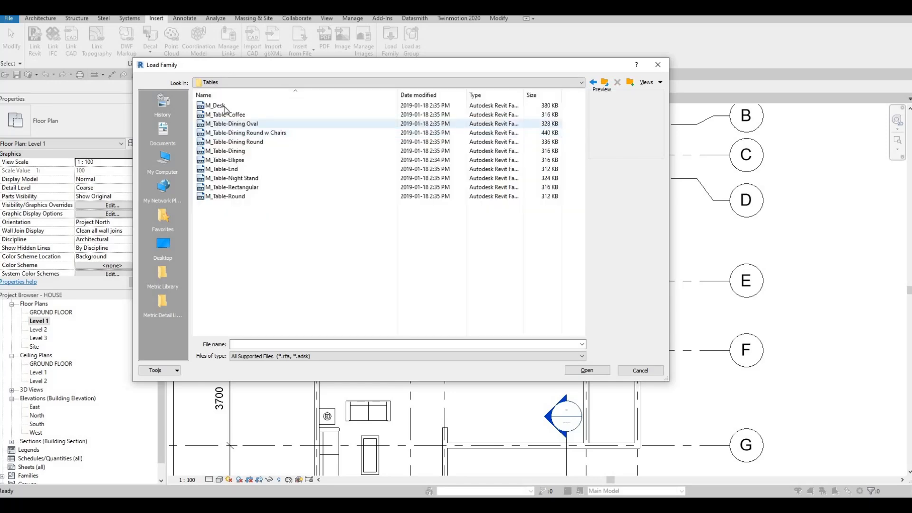
{"action": "left_click", "coordinate": [224, 105]}
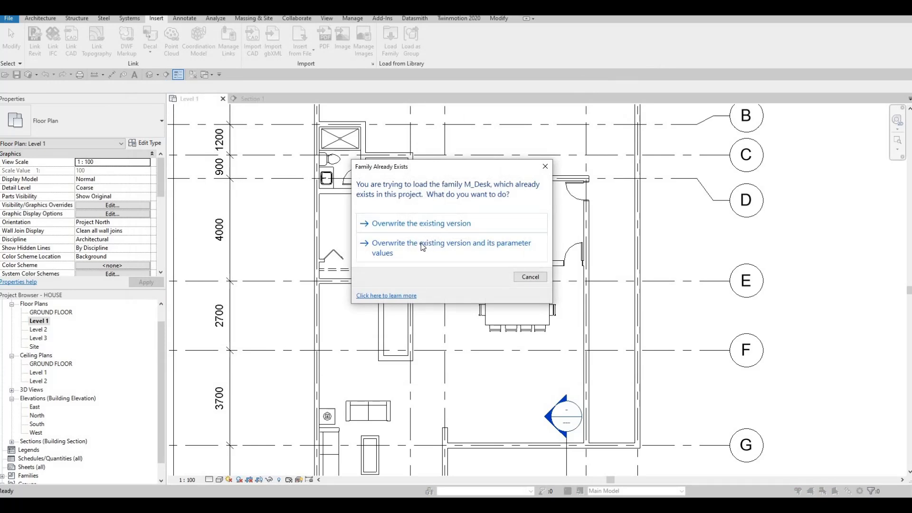
{"action": "left_click", "coordinate": [386, 242]}
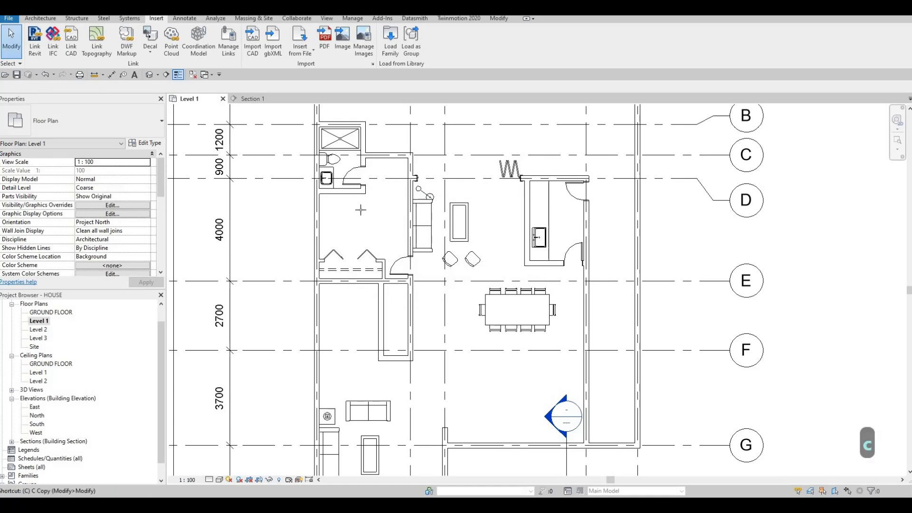
{"action": "key", "text": "m"}
{"action": "key", "text": "Escape"}
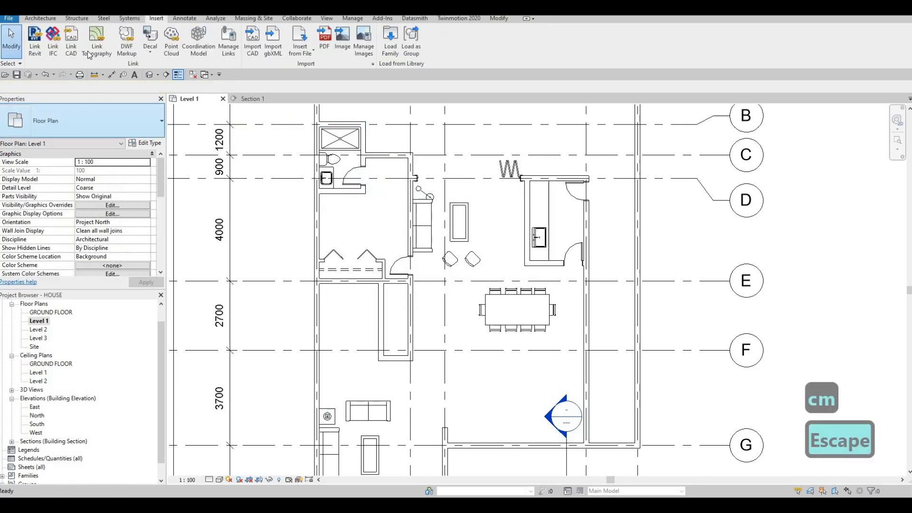
{"action": "key", "text": "Escape"}
{"action": "key", "text": "Escape"}
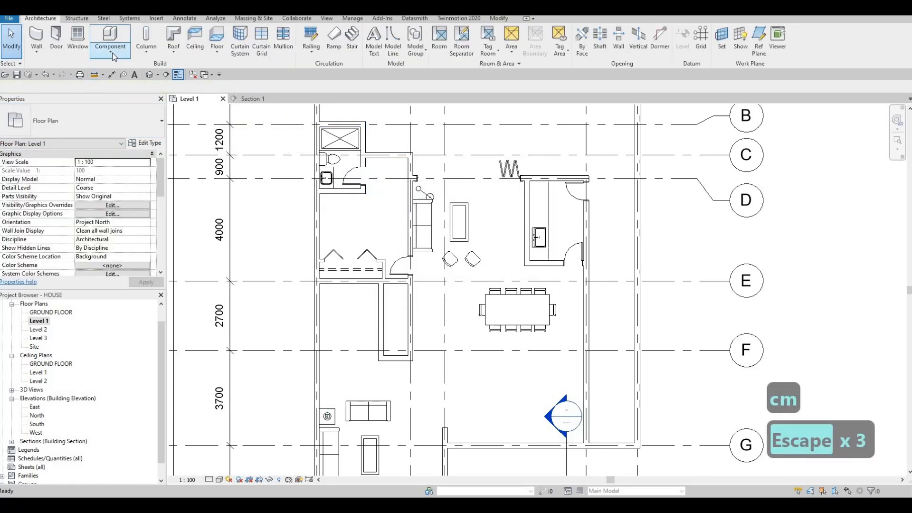
- Place an M_Desk 1525 x 762mm component upright in the room below the bathroom, between grids D and E
{"action": "key", "text": "c"}
{"action": "key", "text": "m"}
{"action": "left_click", "coordinate": [123, 117]}
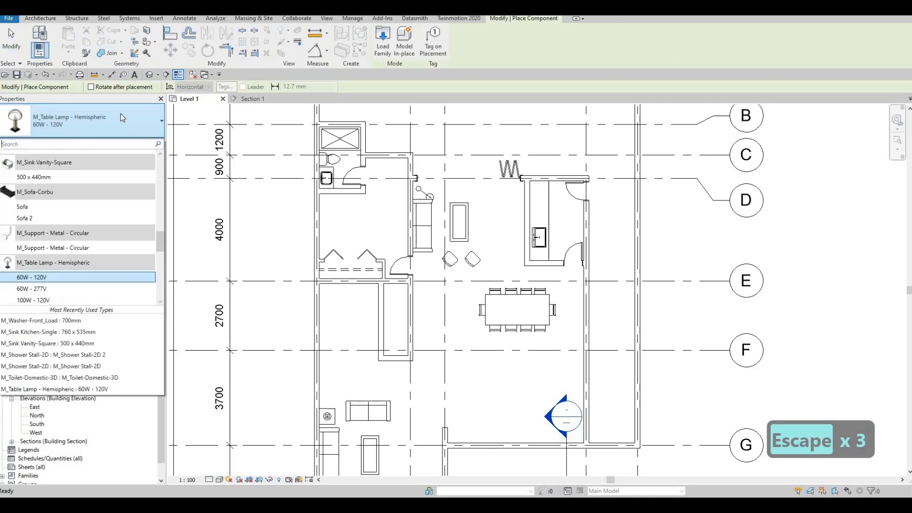
{"action": "type", "text": "DESK"}
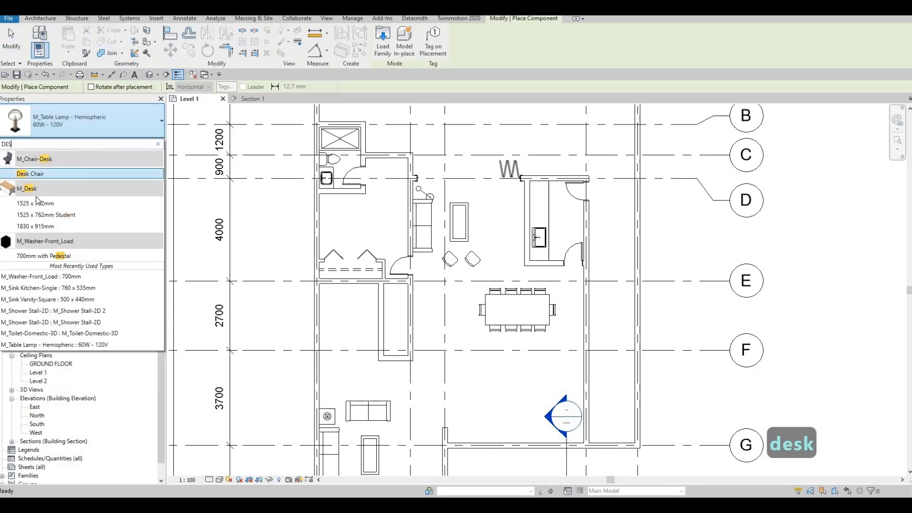
{"action": "left_click", "coordinate": [58, 205]}
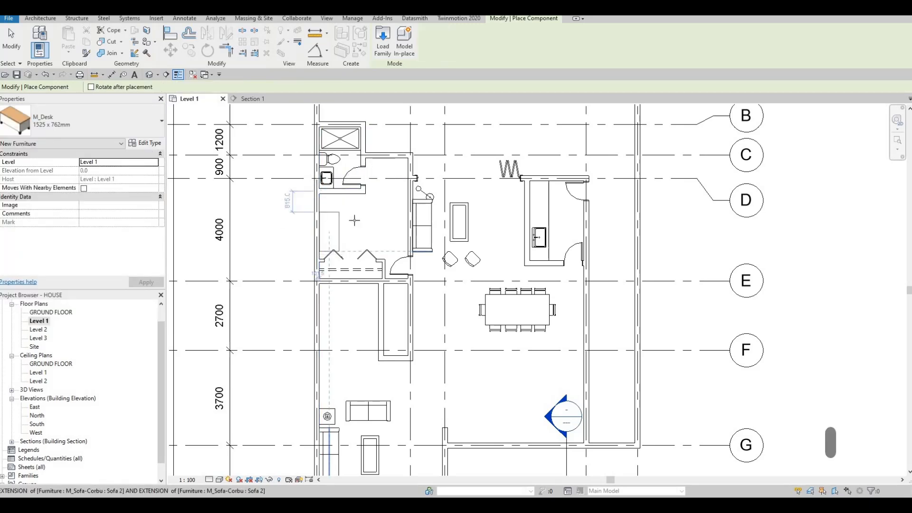
{"action": "scroll", "coordinate": [349, 221], "scroll_direction": "up", "scroll_amount": 3}
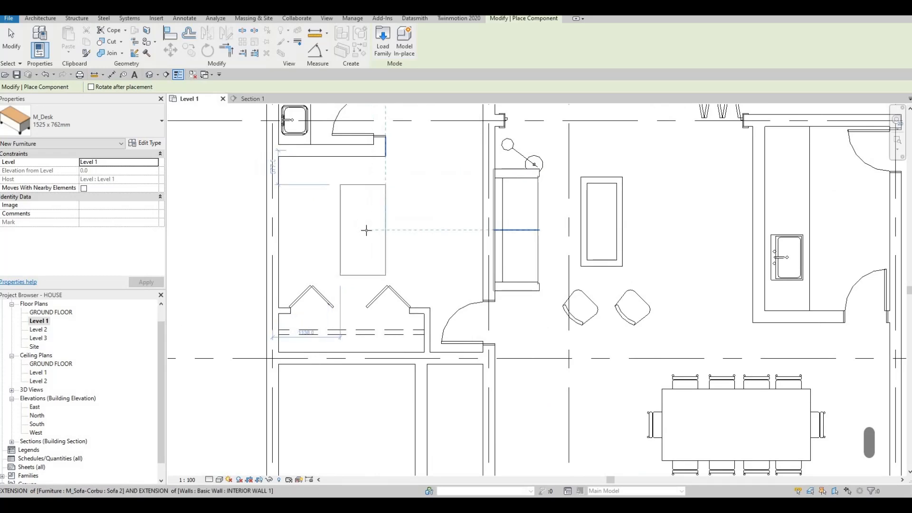
{"action": "left_click", "coordinate": [379, 206]}
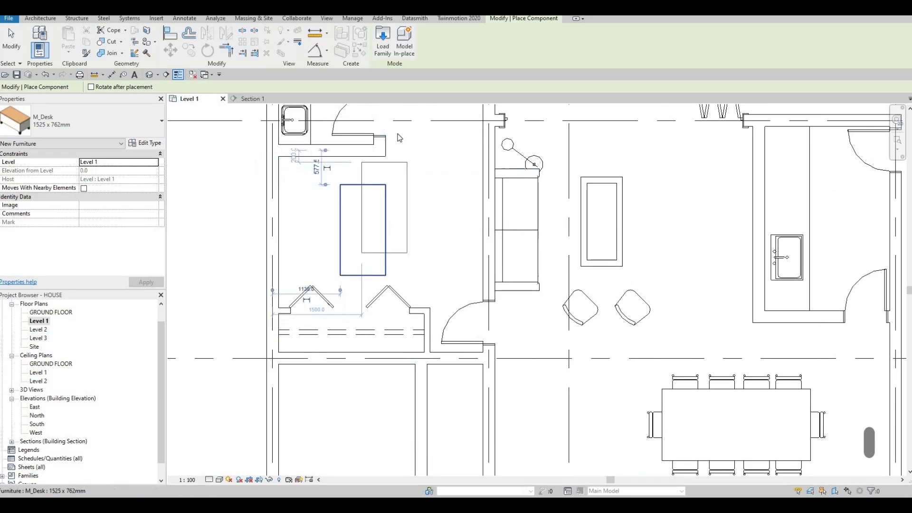
{"action": "scroll", "coordinate": [379, 205], "scroll_direction": "down", "scroll_amount": 3}
{"action": "key", "text": "Escape"}
{"action": "key", "text": "Escape"}
{"action": "key", "text": "Escape"}
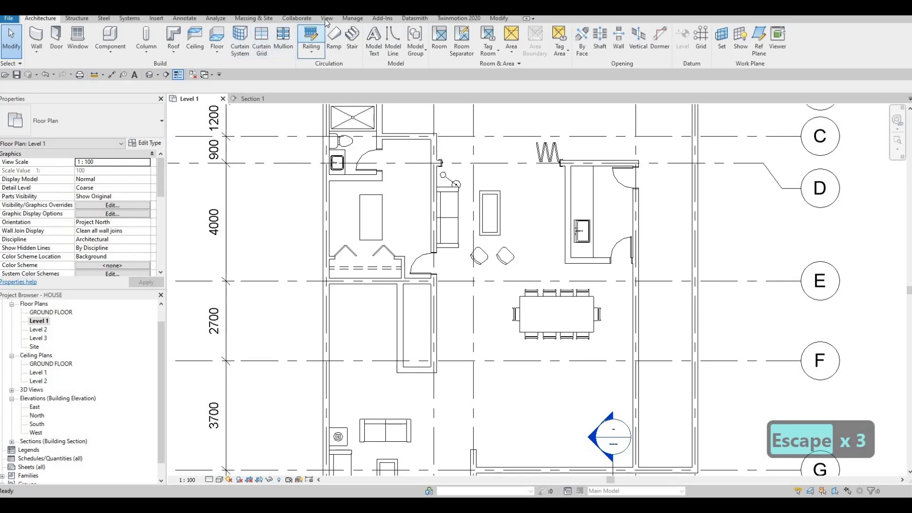
- Load the M_Chair-Executive family from the Furniture Seating library folder
{"action": "left_click", "coordinate": [160, 18]}
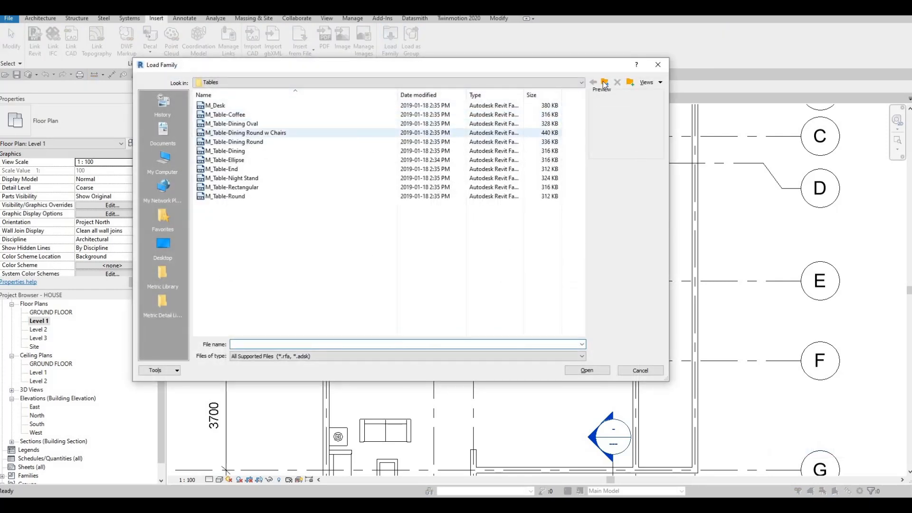
{"action": "left_click", "coordinate": [605, 82]}
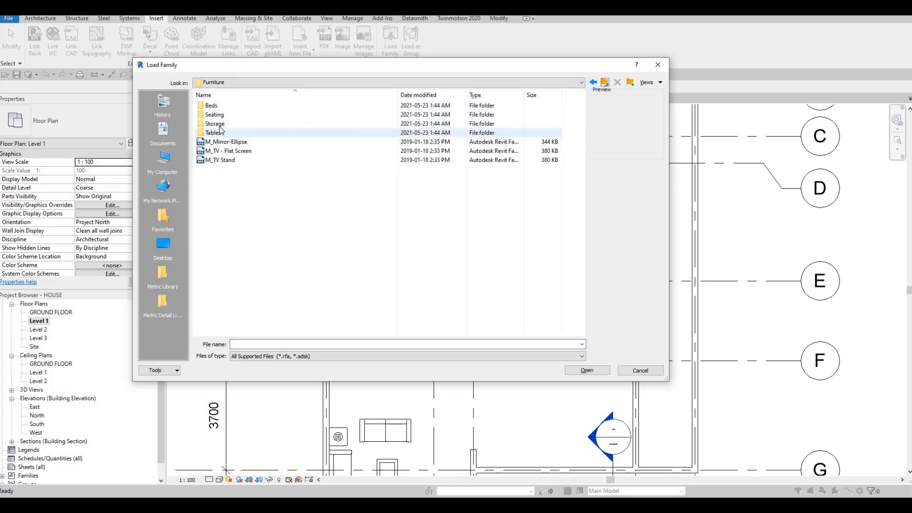
{"action": "double_click", "coordinate": [233, 114]}
{"action": "key", "text": "Down"}
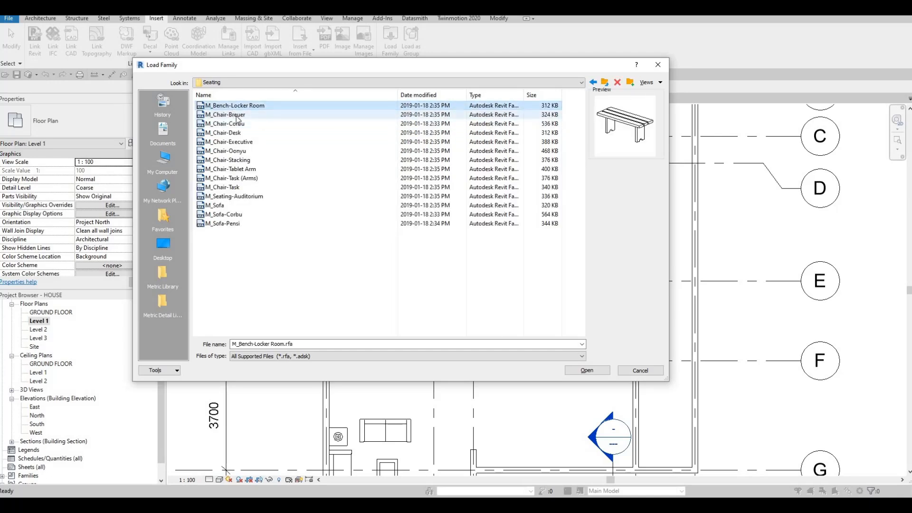
{"action": "key", "text": "Down"}
{"action": "key", "text": "Down"}
{"action": "key", "text": "Down"}
{"action": "key", "text": "Down"}
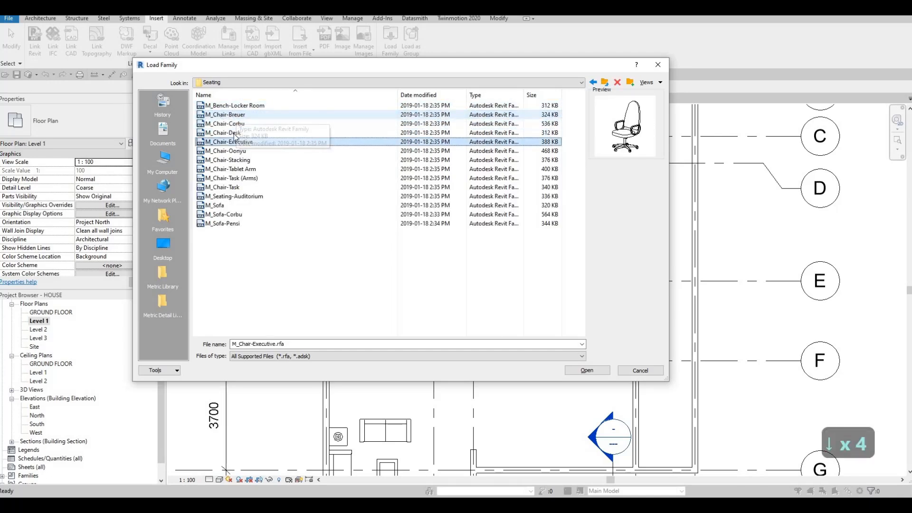
{"action": "left_click", "coordinate": [586, 372]}
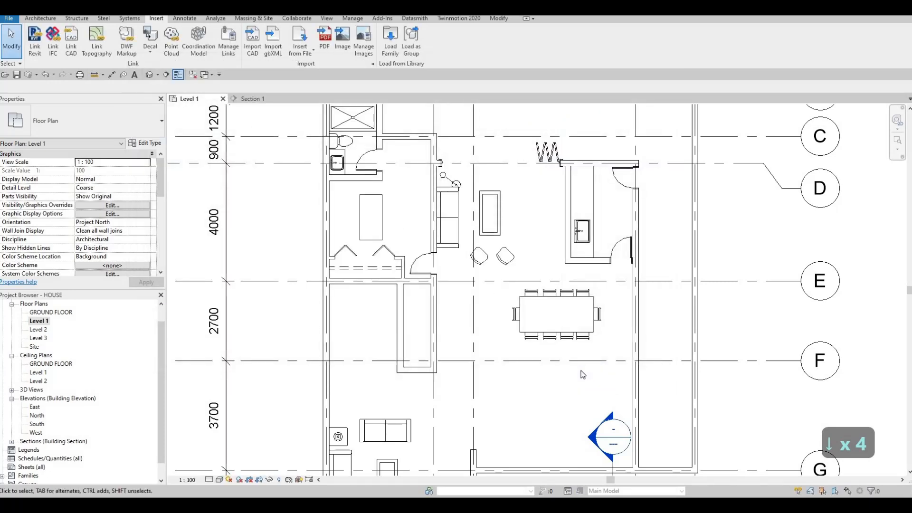
- Place an M_Chair-Executive, rotated three times to face the desk, at the middle of the desk's long side nearest the exterior wall
{"action": "key", "text": "c"}
{"action": "key", "text": "m"}
{"action": "scroll", "coordinate": [354, 209], "scroll_direction": "up", "scroll_amount": 3}
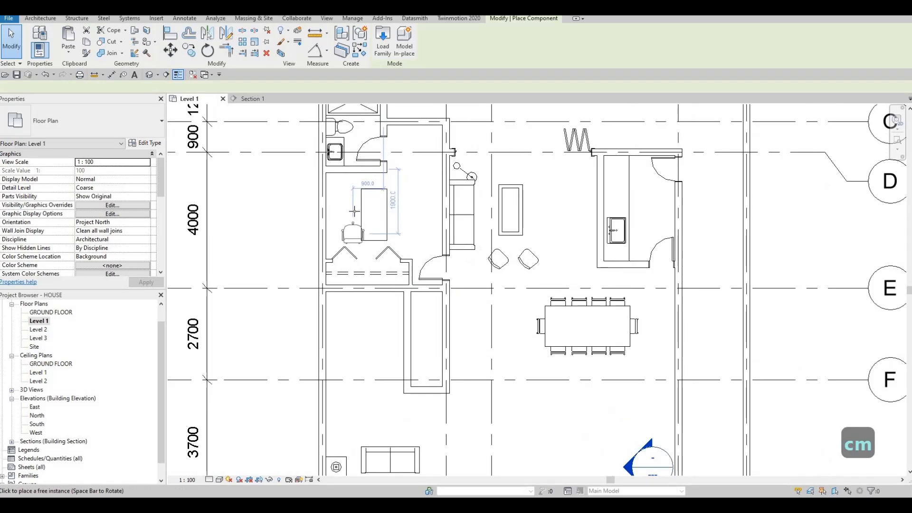
{"action": "key", "text": "space"}
{"action": "key", "text": "space"}
{"action": "key", "text": "space"}
{"action": "left_click", "coordinate": [364, 209]}
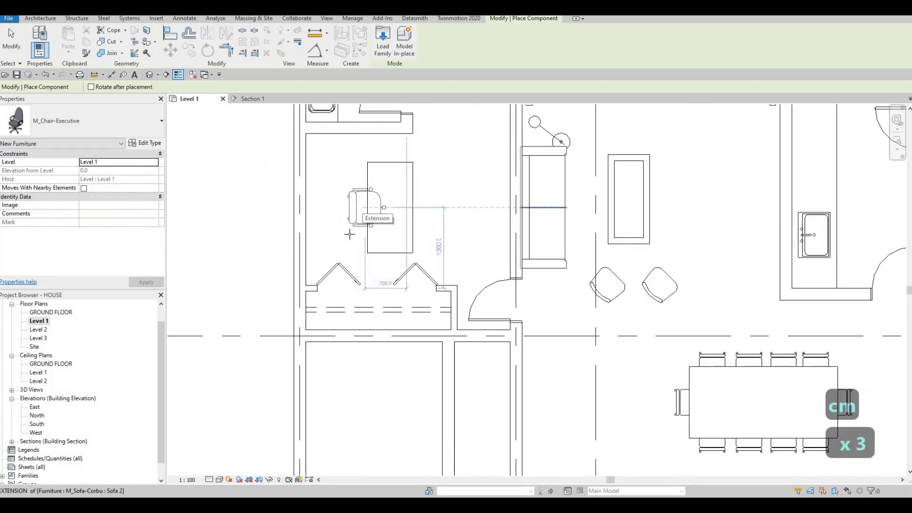
{"action": "key", "text": "Escape"}
{"action": "key", "text": "Escape"}
{"action": "key", "text": "Escape"}
{"action": "scroll", "coordinate": [412, 224], "scroll_direction": "down", "scroll_amount": 3}
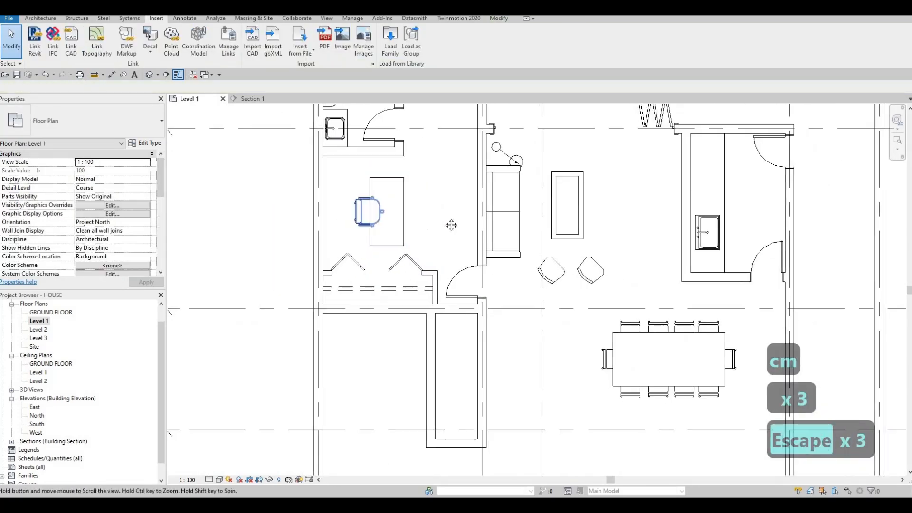
{"action": "key", "text": "Escape"}
- Move the desk and executive chair together so the desk's upper corner meets the corner at the end of the bathroom wall
{"action": "scroll", "coordinate": [414, 223], "scroll_direction": "down", "scroll_amount": 2}
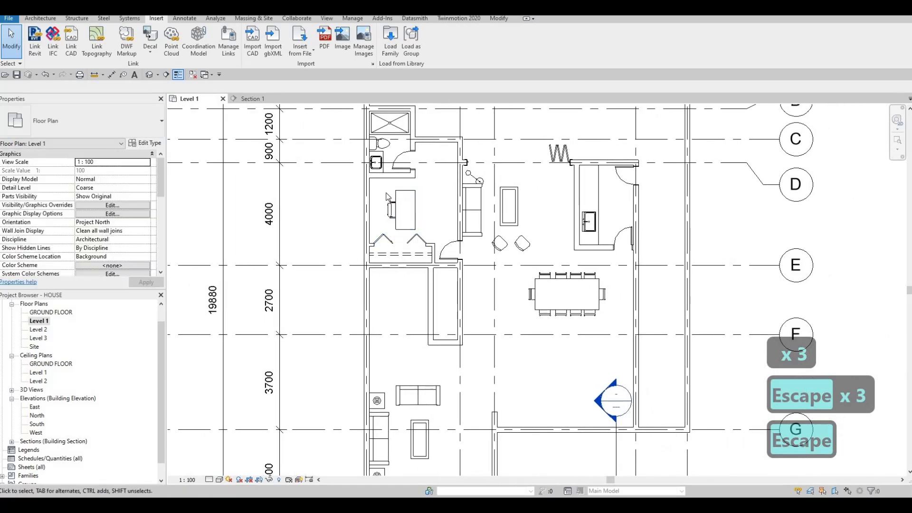
{"action": "scroll", "coordinate": [434, 218], "scroll_direction": "up", "scroll_amount": 2}
{"action": "key", "text": "Escape"}
{"action": "scroll", "coordinate": [439, 223], "scroll_direction": "up", "scroll_amount": 2}
{"action": "scroll", "coordinate": [451, 238], "scroll_direction": "down", "scroll_amount": 3}
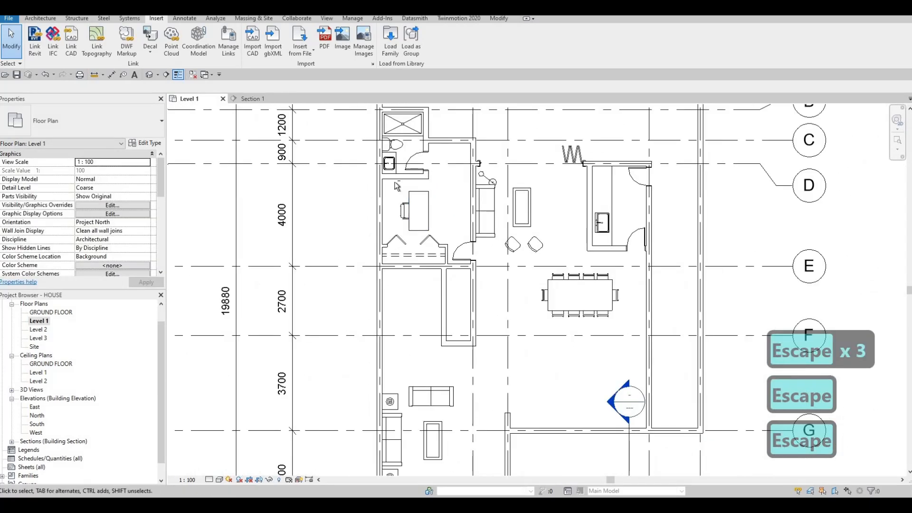
{"action": "scroll", "coordinate": [469, 255], "scroll_direction": "up", "scroll_amount": 3}
{"action": "left_click_drag", "start_coordinate": [394, 182], "coordinate": [465, 263]}
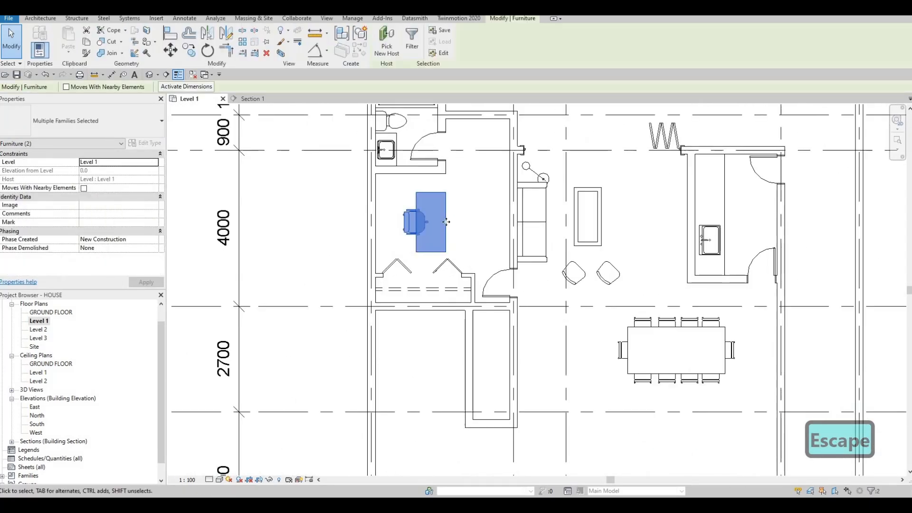
{"action": "key", "text": "m"}
{"action": "key", "text": "v"}
{"action": "scroll", "coordinate": [450, 200], "scroll_direction": "up", "scroll_amount": 2}
{"action": "left_click", "coordinate": [449, 198]}
{"action": "left_click", "coordinate": [441, 175]}
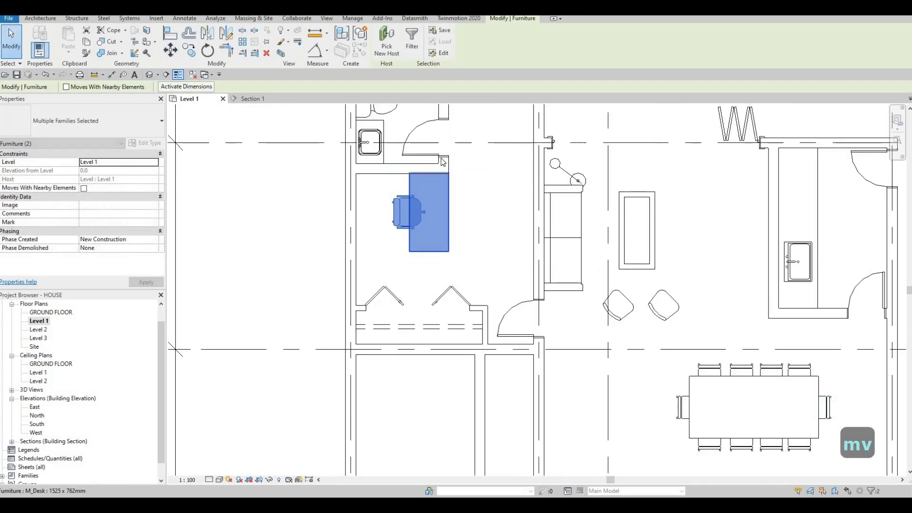
- Nudge the desk and chair two increments away from the bathroom wall toward grid E, and clear the selection
{"action": "scroll", "coordinate": [440, 175], "scroll_direction": "up", "scroll_amount": 3}
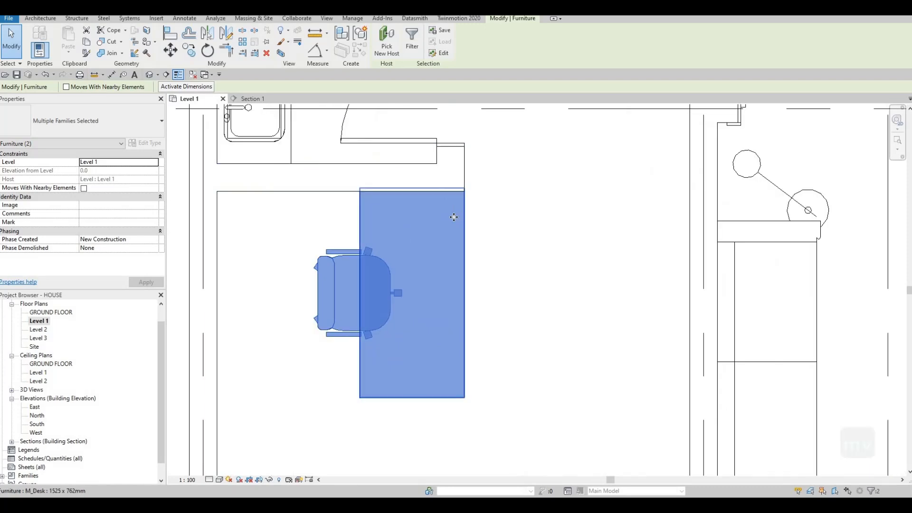
{"action": "key", "text": "Down"}
{"action": "key", "text": "Down"}
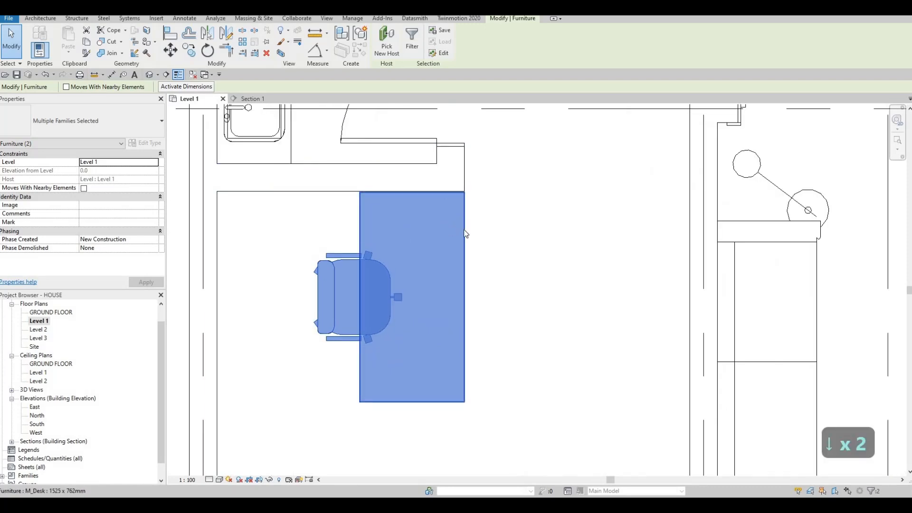
{"action": "scroll", "coordinate": [464, 233], "scroll_direction": "down", "scroll_amount": 5}
{"action": "key", "text": "Escape"}
{"action": "key", "text": "Escape"}
{"action": "key", "text": "Escape"}
{"action": "key", "text": "Escape"}
{"action": "scroll", "coordinate": [460, 260], "scroll_direction": "down", "scroll_amount": 2}
{"action": "key", "text": "Escape"}
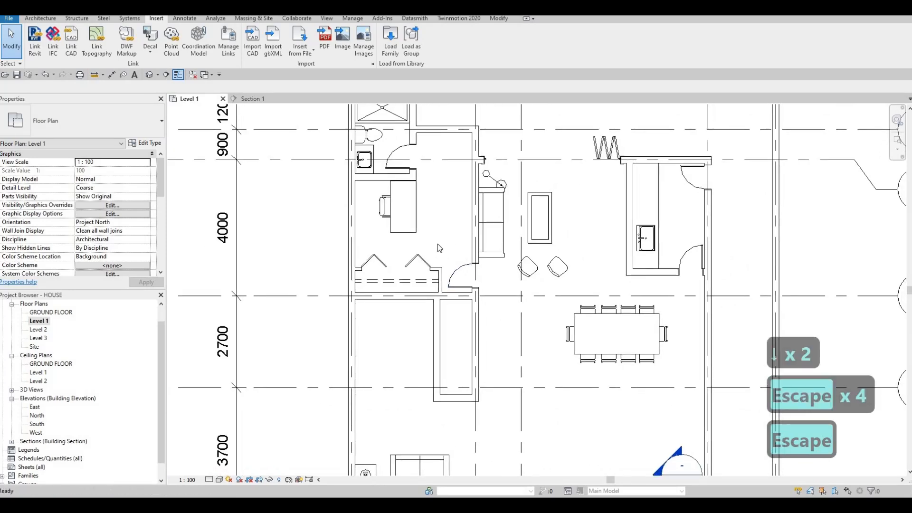
- Set the width of the study desk's 1525 x 762mm type to 1700 mm
{"action": "scroll", "coordinate": [437, 243], "scroll_direction": "down", "scroll_amount": 2}
{"action": "scroll", "coordinate": [439, 230], "scroll_direction": "down", "scroll_amount": 1}
{"action": "scroll", "coordinate": [445, 231], "scroll_direction": "up", "scroll_amount": 3}
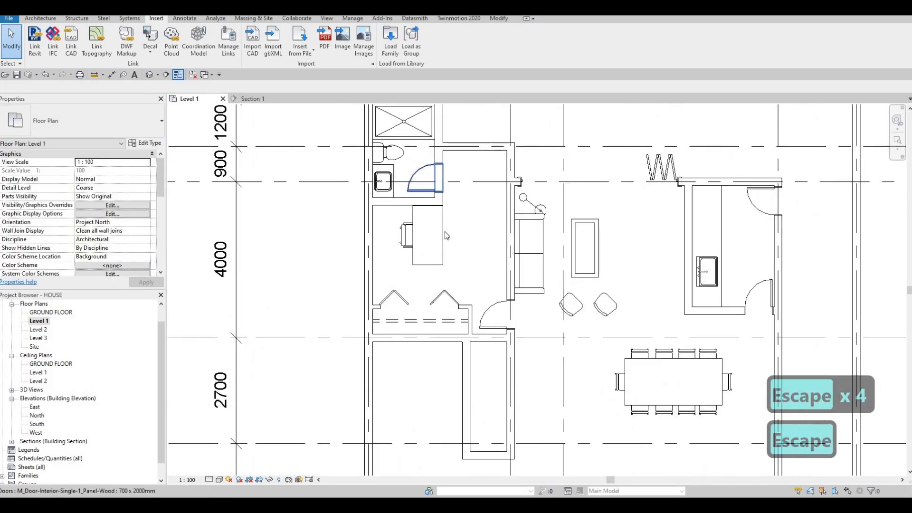
{"action": "scroll", "coordinate": [416, 231], "scroll_direction": "up", "scroll_amount": 1}
{"action": "key", "text": "Escape"}
{"action": "left_click", "coordinate": [410, 224]}
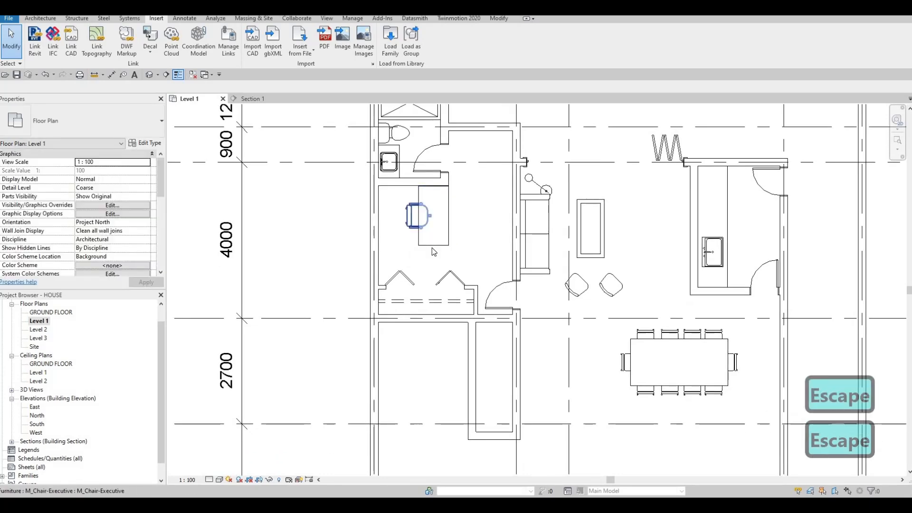
{"action": "key", "text": "Escape"}
{"action": "left_click", "coordinate": [431, 247]}
{"action": "left_click", "coordinate": [147, 143]}
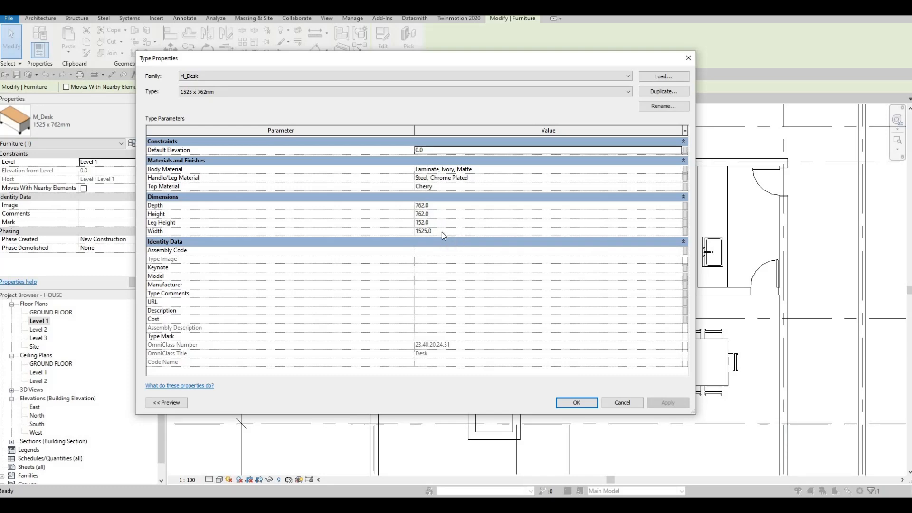
{"action": "left_click", "coordinate": [446, 233]}
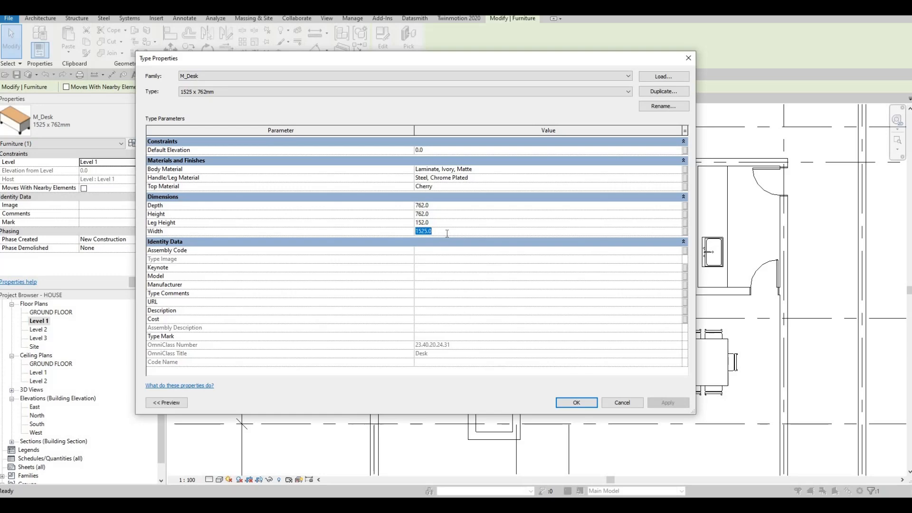
{"action": "type", "text": "7"}
{"action": "key", "text": "BackSpace"}
{"action": "type", "text": "1700"}
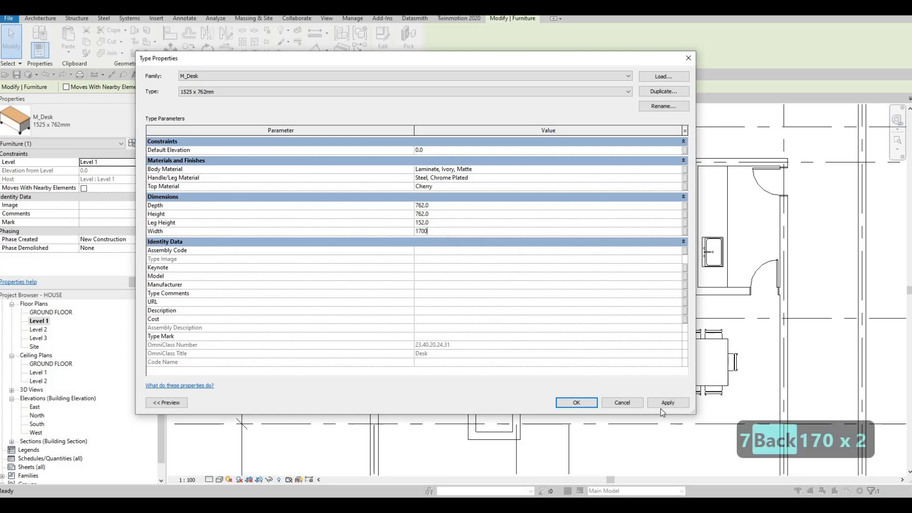
{"action": "key", "text": "Return"}
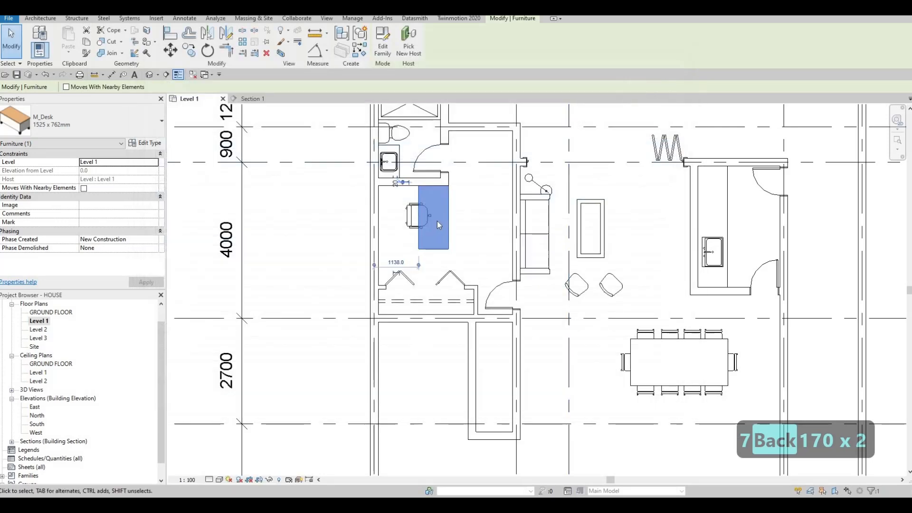
{"action": "key", "text": "Escape"}
{"action": "key", "text": "Escape"}
- Nudge the desk and the executive chair two increments each away from the bathroom wall, and clear the selection
{"action": "left_click", "coordinate": [441, 232]}
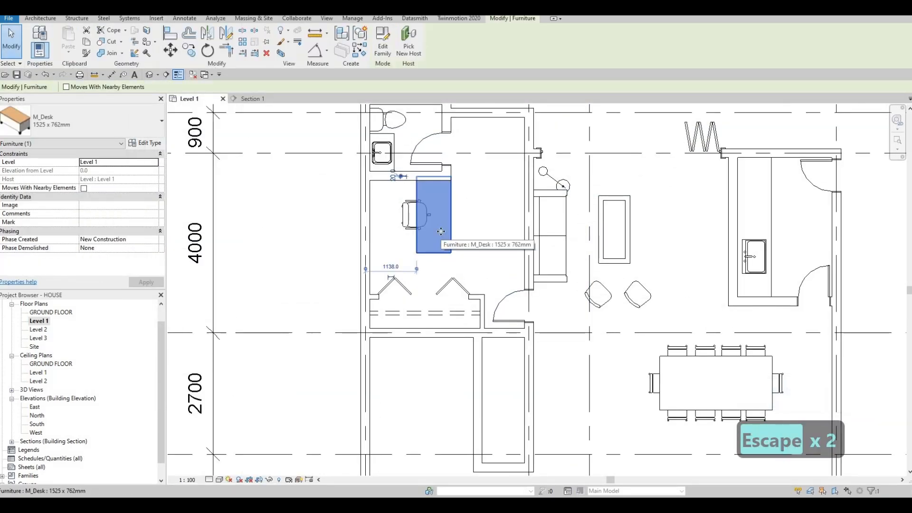
{"action": "key", "text": "Down"}
{"action": "key", "text": "Down"}
{"action": "left_click", "coordinate": [406, 221]}
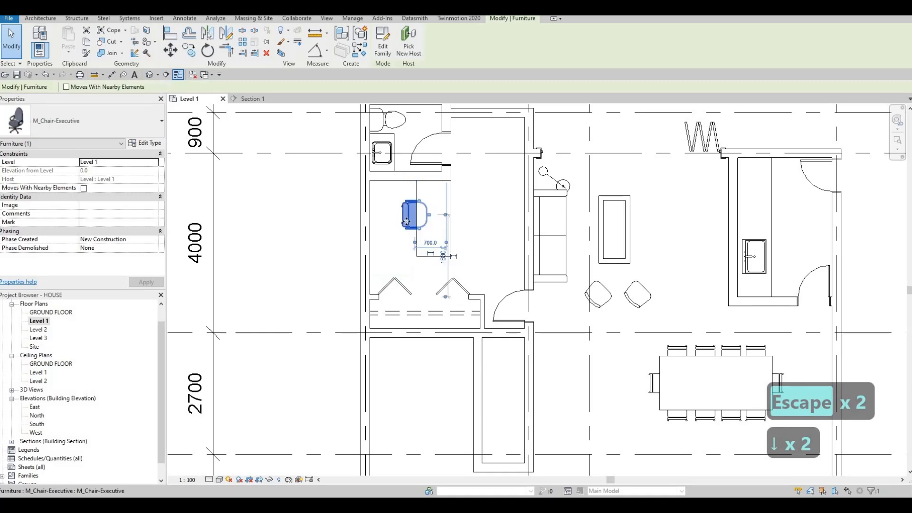
{"action": "key", "text": "Down"}
{"action": "key", "text": "Down"}
{"action": "key", "text": "Escape"}
{"action": "key", "text": "Escape"}
{"action": "key", "text": "Escape"}
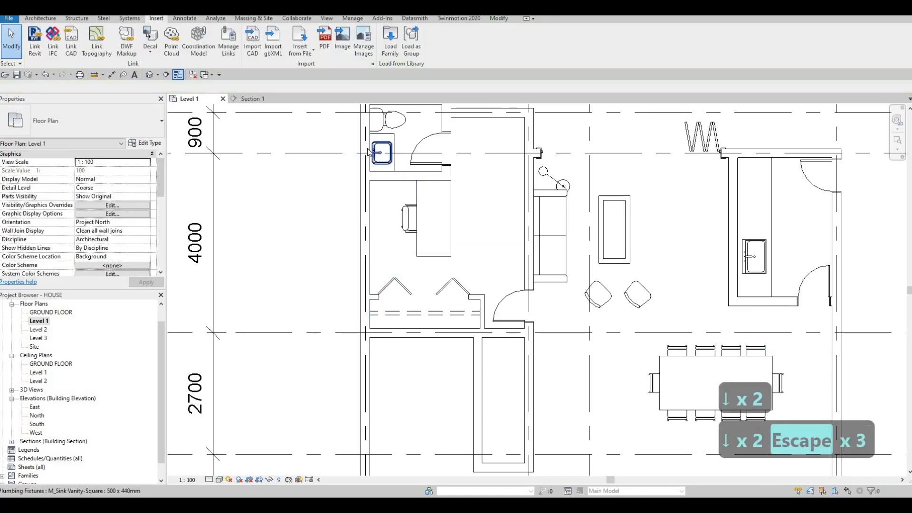
{"action": "key", "text": "c"}
{"action": "key", "text": "m"}
{"action": "key", "text": "Escape"}
{"action": "key", "text": "Escape"}
{"action": "key", "text": "Escape"}
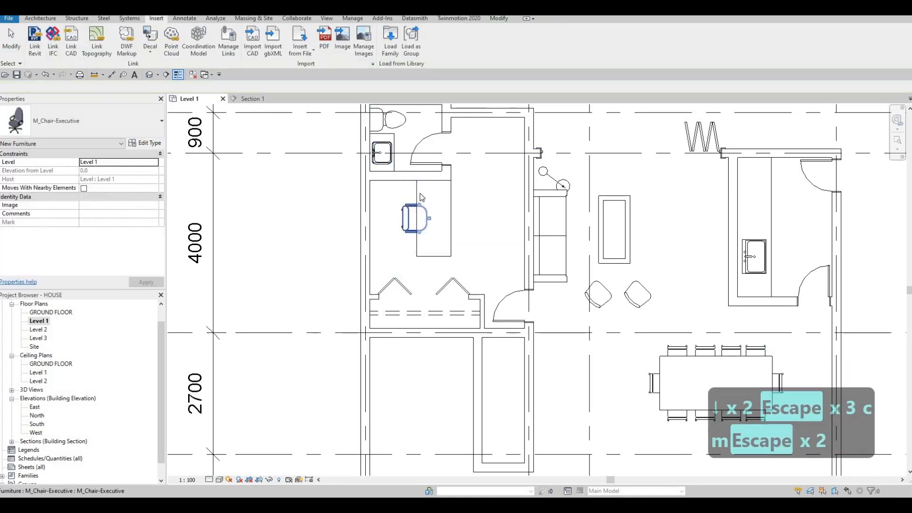
- Duplicate the study desk's type under the suggested name, and set the copy's width to 1000 mm and depth to 500 mm
{"action": "left_click", "coordinate": [417, 195]}
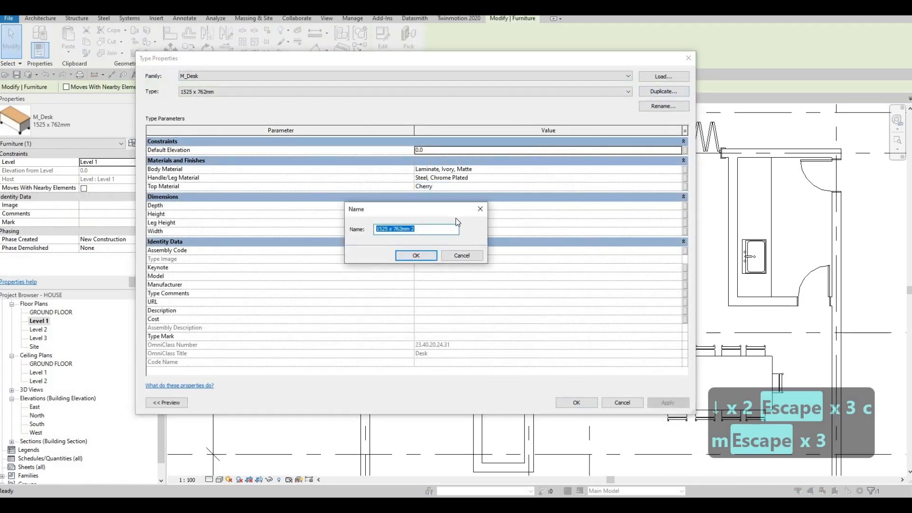
{"action": "key", "text": "Return"}
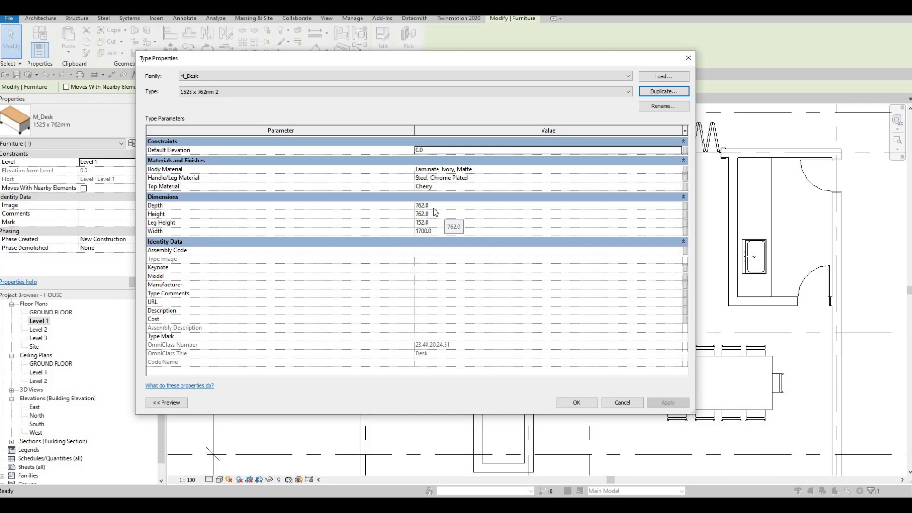
{"action": "left_click", "coordinate": [436, 233]}
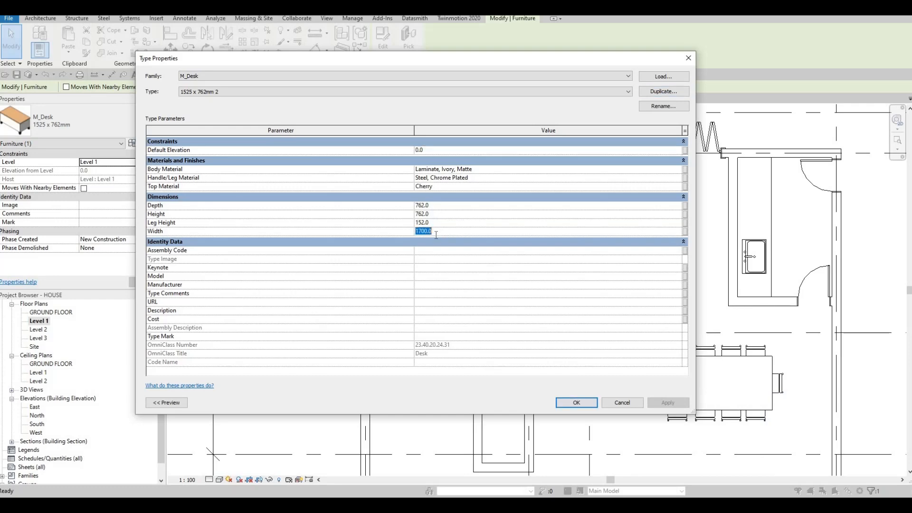
{"action": "type", "text": "1"}
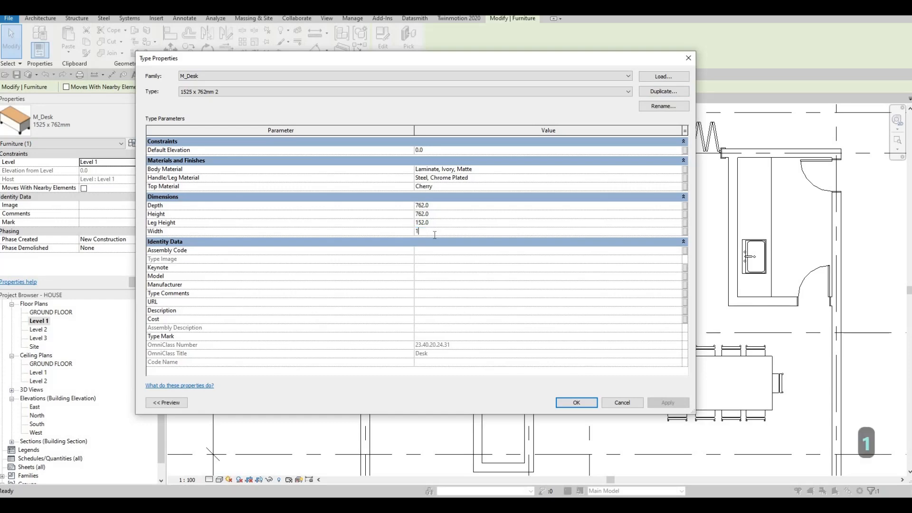
{"action": "type", "text": "000.0"}
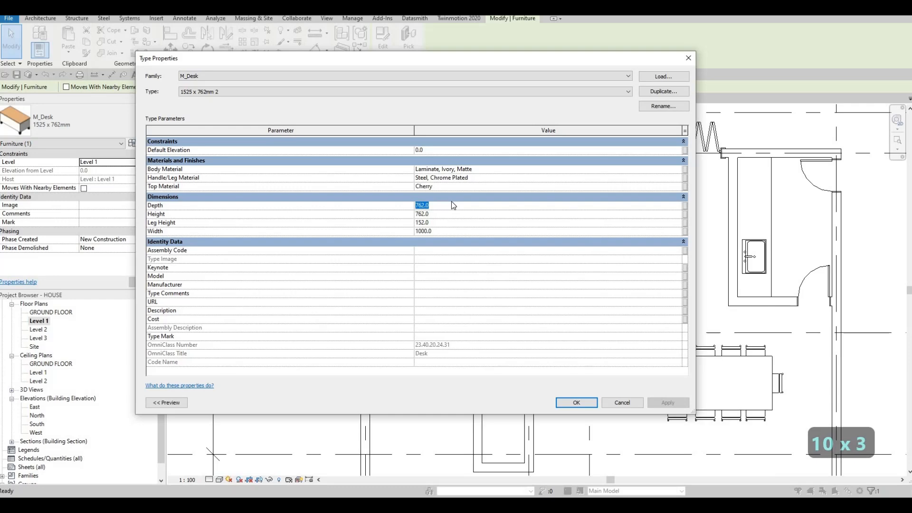
{"action": "type", "text": "500"}
{"action": "key", "text": "Return"}
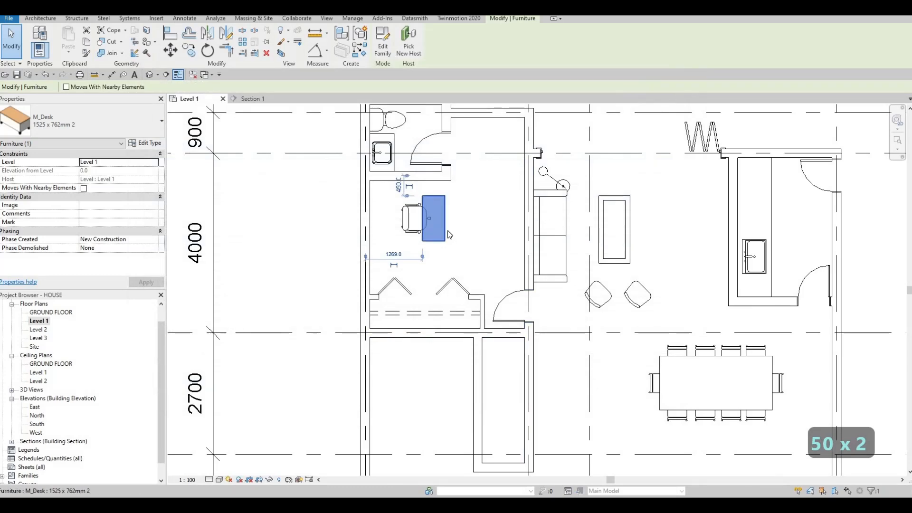
{"action": "key", "text": "Escape"}
{"action": "key", "text": "Escape"}
- Switch the study desk back to the M_Desk 1525 x 762mm type and clear the selection
{"action": "left_click", "coordinate": [433, 218]}
{"action": "left_click", "coordinate": [132, 126]}
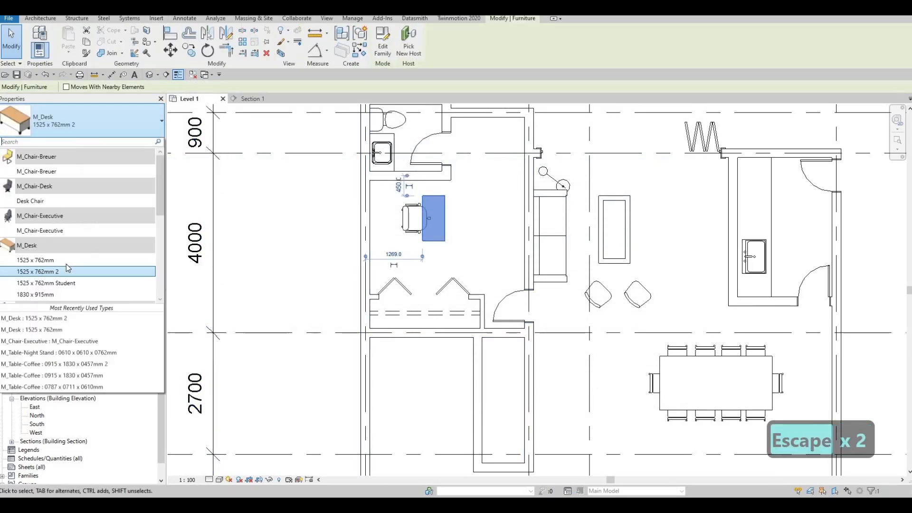
{"action": "left_click", "coordinate": [63, 261]}
{"action": "key", "text": "Escape"}
{"action": "key", "text": "Escape"}
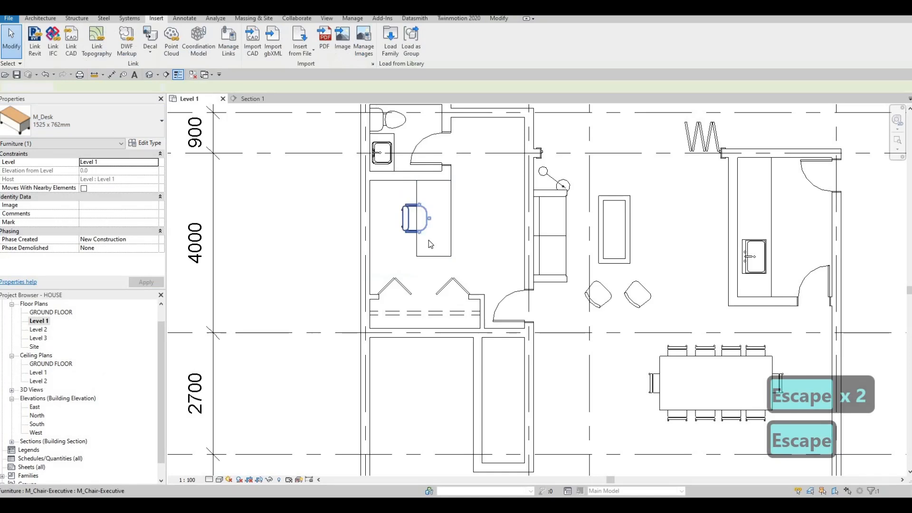
- Start placing another M_Desk with Create Similar from the study desk
{"action": "left_click", "coordinate": [417, 240]}
{"action": "key", "text": "c"}
{"action": "key", "text": "s"}
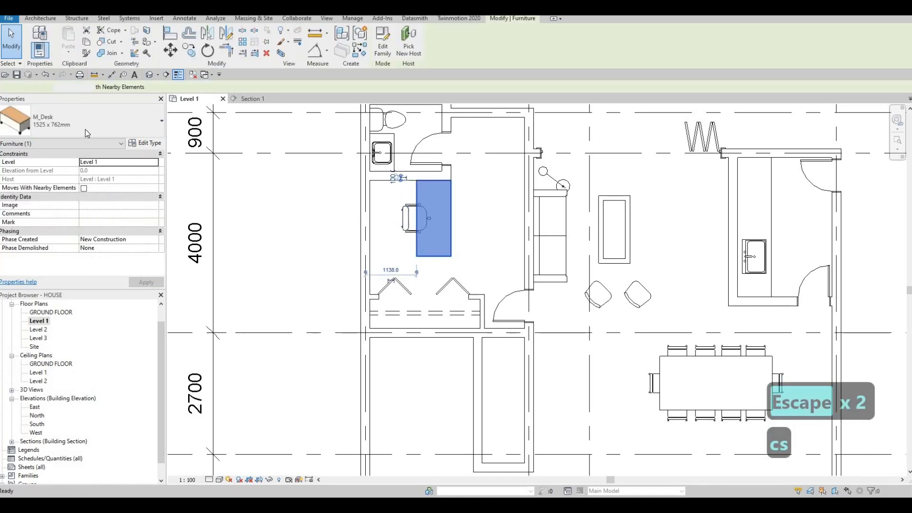
- Place a M_Desk of type 1525 x 762mm 2 in the study's upper corner, between the outer wall and the existing desk
{"action": "left_click", "coordinate": [80, 121]}
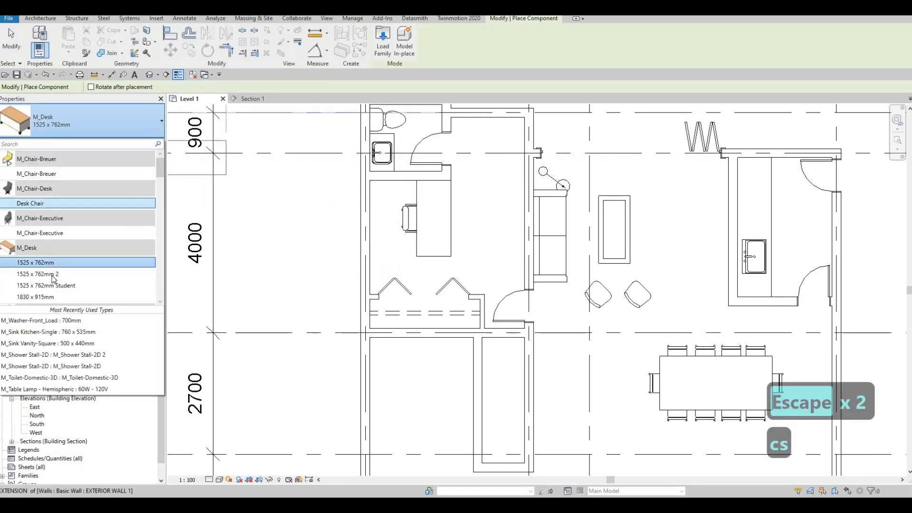
{"action": "left_click", "coordinate": [38, 273]}
{"action": "scroll", "coordinate": [391, 184], "scroll_direction": "up", "scroll_amount": 2}
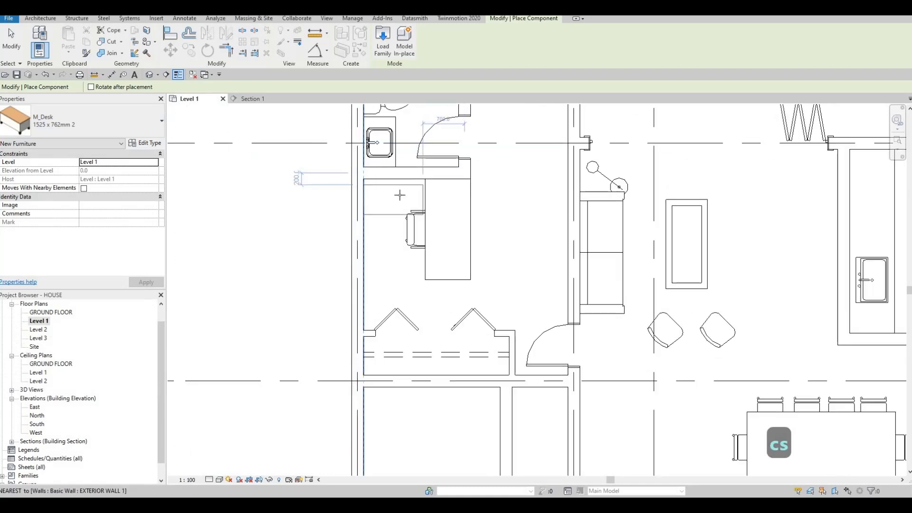
{"action": "key", "text": "Escape"}
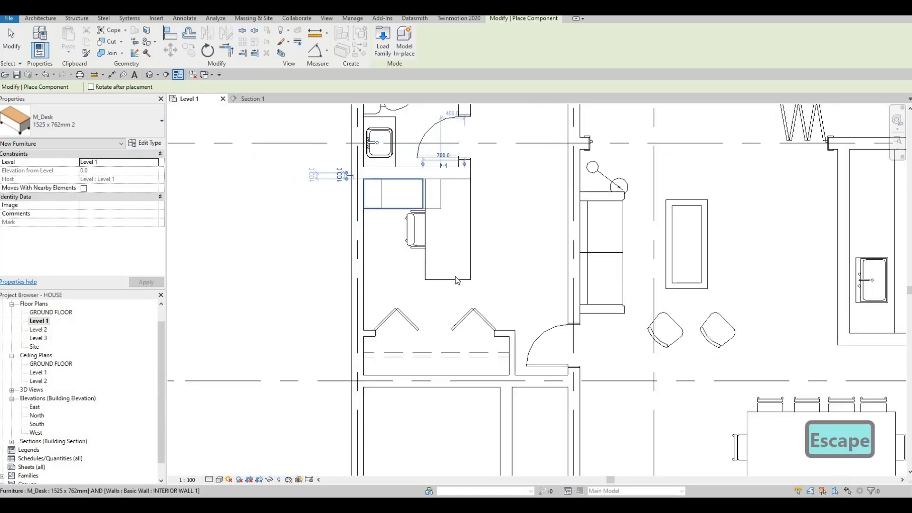
{"action": "scroll", "coordinate": [428, 182], "scroll_direction": "up", "scroll_amount": 2}
{"action": "key", "text": "Escape"}
{"action": "key", "text": "Escape"}
{"action": "key", "text": "Escape"}
- Move the large desk and its chair together so the desk's edge meets the end of the small side desk
{"action": "left_click_drag", "start_coordinate": [524, 369], "coordinate": [378, 266]}
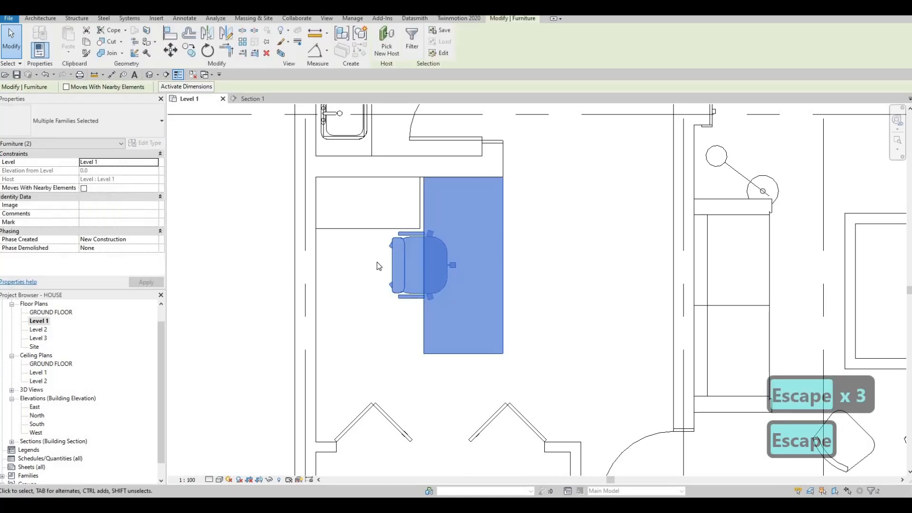
{"action": "key", "text": "m"}
{"action": "key", "text": "v"}
{"action": "scroll", "coordinate": [434, 195], "scroll_direction": "up", "scroll_amount": 4}
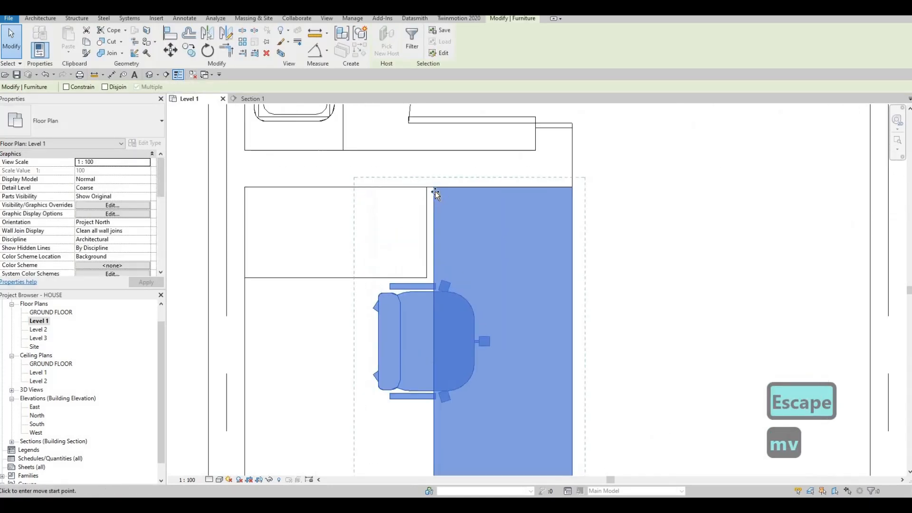
{"action": "left_click", "coordinate": [433, 189]}
{"action": "left_click", "coordinate": [428, 189]}
{"action": "key", "text": "Escape"}
{"action": "key", "text": "Escape"}
{"action": "key", "text": "Escape"}
{"action": "scroll", "coordinate": [485, 228], "scroll_direction": "down", "scroll_amount": 4}
{"action": "middle_click_drag", "start_coordinate": [502, 244], "coordinate": [492, 218]}
{"action": "scroll", "coordinate": [492, 211], "scroll_direction": "down", "scroll_amount": 2}
{"action": "key", "text": "Escape"}
{"action": "scroll", "coordinate": [440, 204], "scroll_direction": "down", "scroll_amount": 1}
{"action": "middle_click_drag", "start_coordinate": [425, 237], "coordinate": [405, 193]}
{"action": "key", "text": "Escape"}
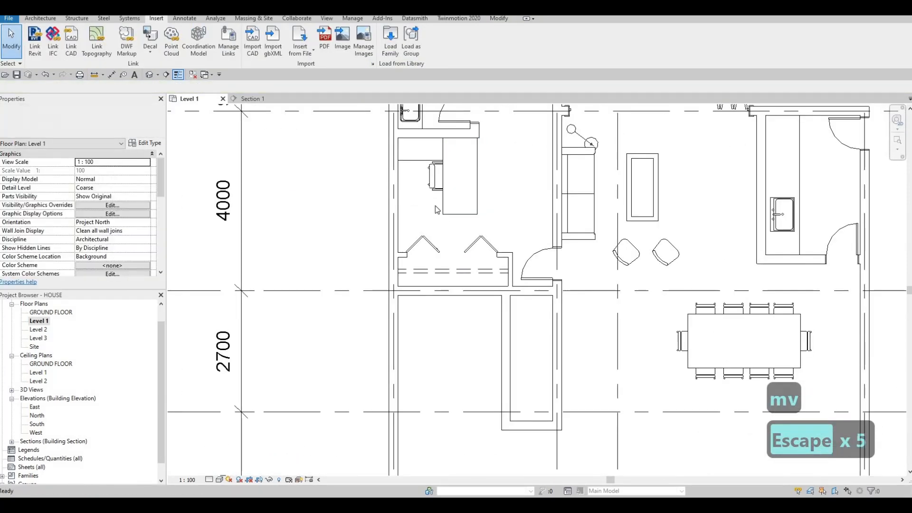
- Nudge the M_Chair-Executive at the study desk three increments down, away from the side desk
{"action": "middle_click_drag", "start_coordinate": [451, 231], "coordinate": [448, 216]}
{"action": "key", "text": "Escape"}
{"action": "scroll", "coordinate": [440, 209], "scroll_direction": "down", "scroll_amount": 2}
{"action": "scroll", "coordinate": [440, 208], "scroll_direction": "down", "scroll_amount": 1}
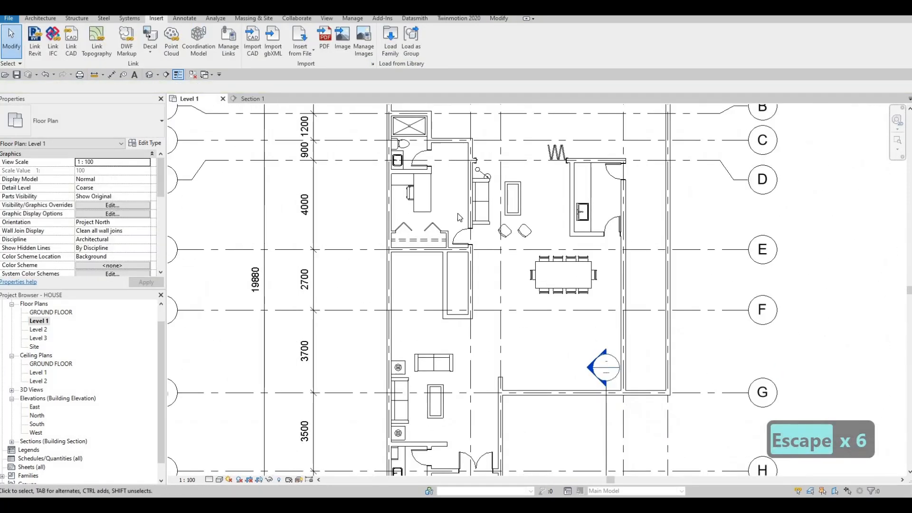
{"action": "scroll", "coordinate": [423, 219], "scroll_direction": "up", "scroll_amount": 2}
{"action": "key", "text": "Escape"}
{"action": "left_click", "coordinate": [422, 206]}
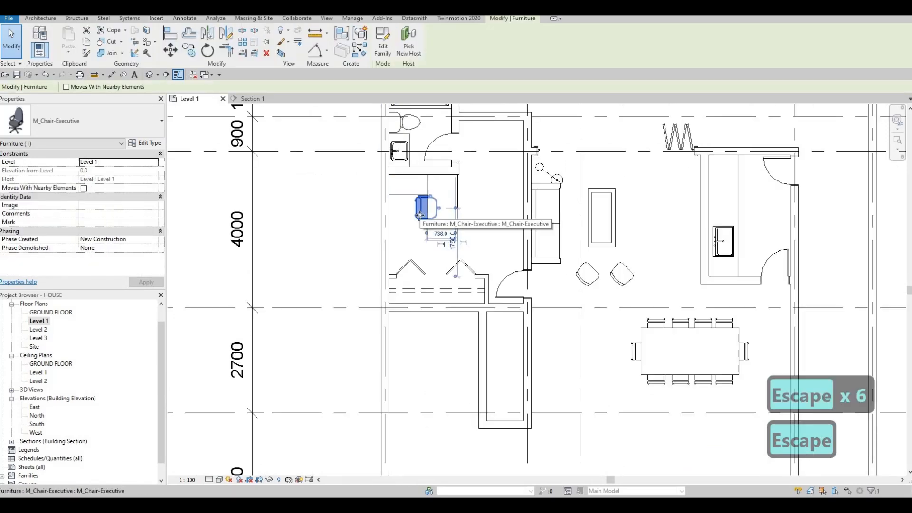
{"action": "key", "text": "Down"}
{"action": "key", "text": "Down"}
{"action": "key", "text": "Down"}
{"action": "scroll", "coordinate": [420, 215], "scroll_direction": "down", "scroll_amount": 2}
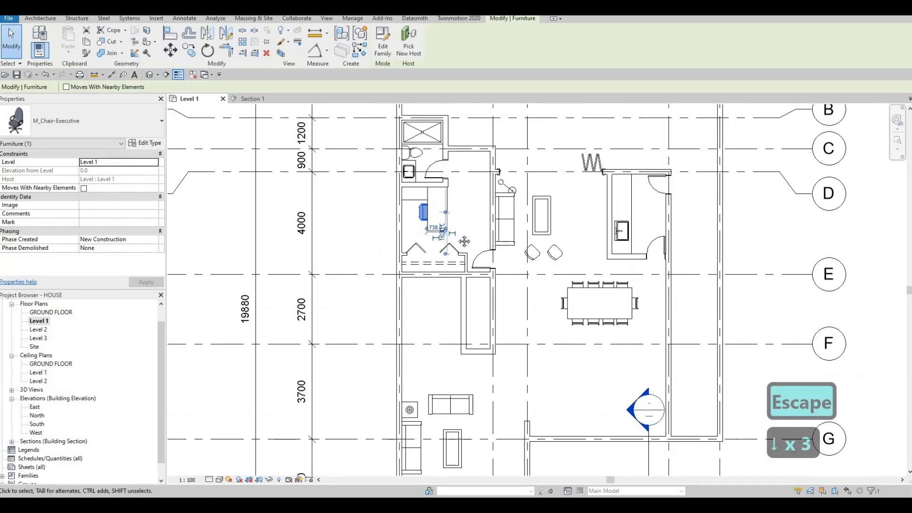
{"action": "key", "text": "Escape"}
{"action": "key", "text": "Escape"}
{"action": "key", "text": "Escape"}
- Move the building section line into the living area between grids C and E and flip it to face the kitchen
{"action": "scroll", "coordinate": [412, 194], "scroll_direction": "down", "scroll_amount": 2}
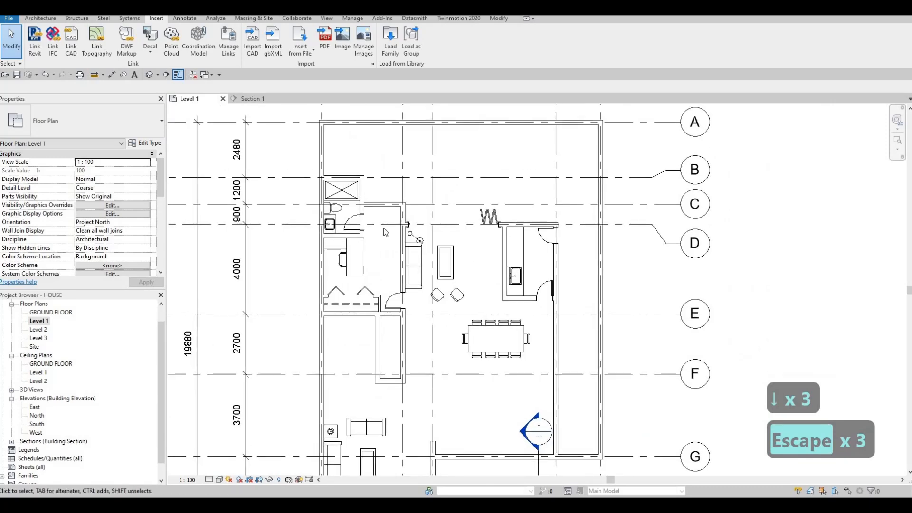
{"action": "middle_click_drag", "start_coordinate": [436, 211], "coordinate": [436, 237]}
{"action": "middle_click_drag", "start_coordinate": [367, 205], "coordinate": [330, 169]}
{"action": "scroll", "coordinate": [386, 221], "scroll_direction": "down", "scroll_amount": 1}
{"action": "scroll", "coordinate": [386, 220], "scroll_direction": "down", "scroll_amount": 1}
{"action": "key", "text": "Escape"}
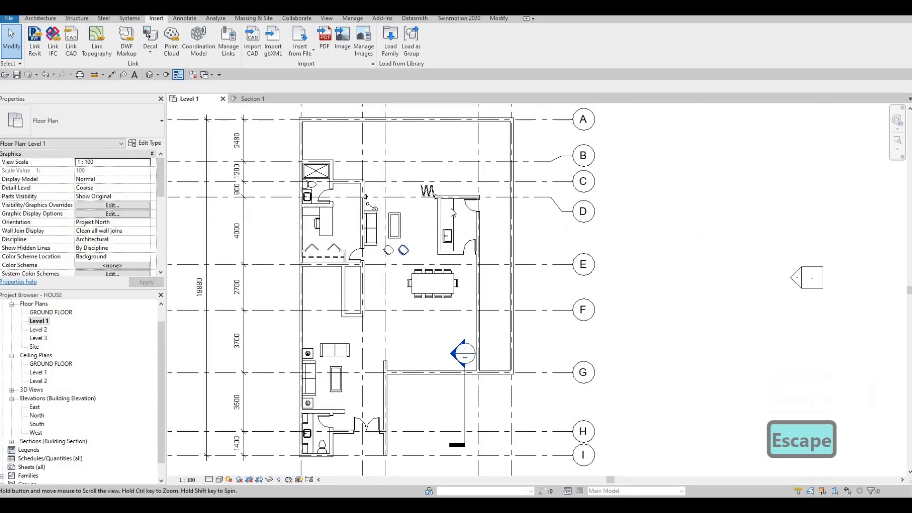
{"action": "scroll", "coordinate": [452, 217], "scroll_direction": "down", "scroll_amount": 1}
{"action": "scroll", "coordinate": [452, 217], "scroll_direction": "up", "scroll_amount": 4}
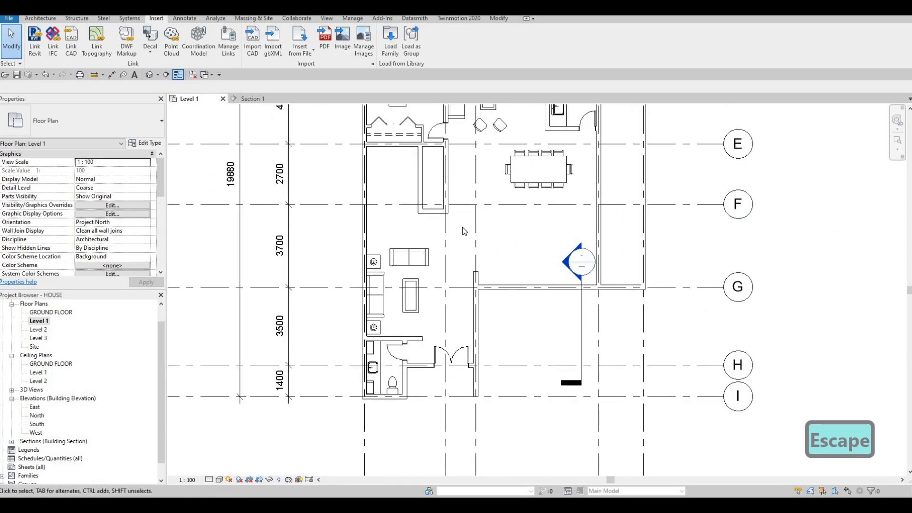
{"action": "scroll", "coordinate": [477, 225], "scroll_direction": "down", "scroll_amount": 4}
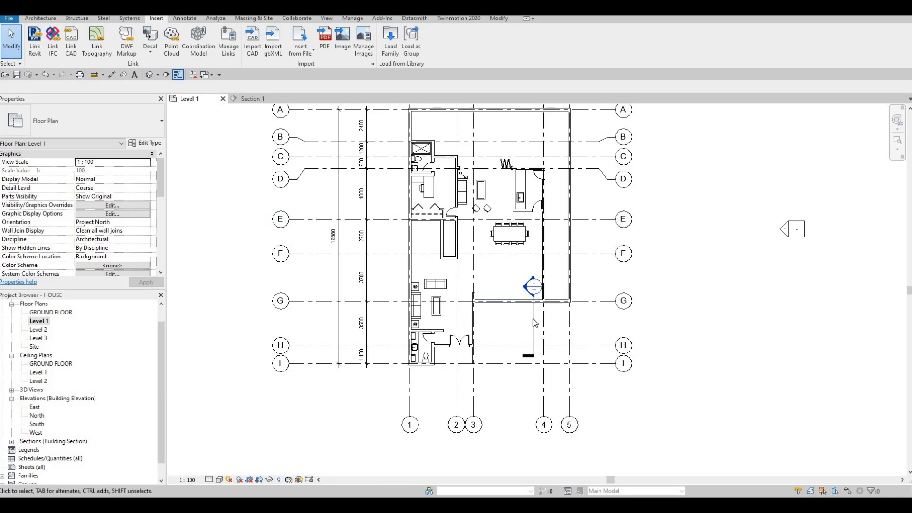
{"action": "left_click_drag", "start_coordinate": [533, 316], "coordinate": [492, 178]}
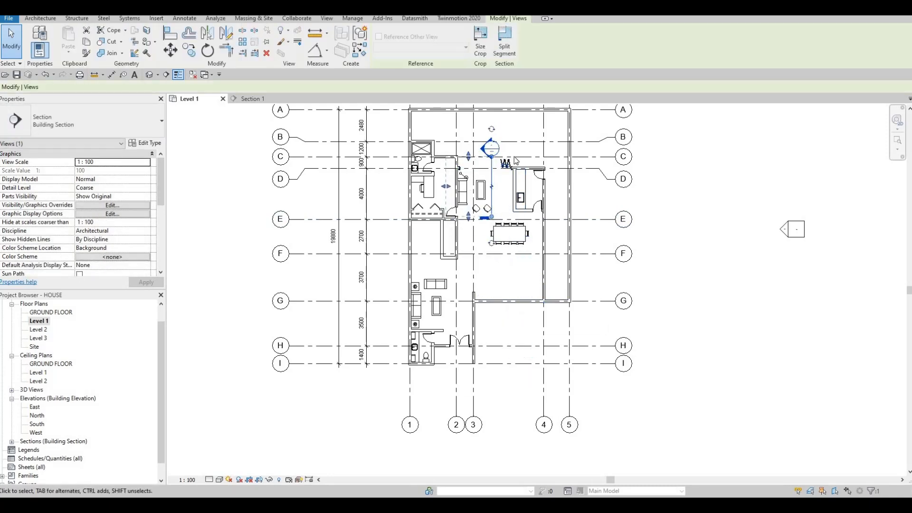
{"action": "scroll", "coordinate": [494, 171], "scroll_direction": "up", "scroll_amount": 2}
{"action": "middle_click_drag", "start_coordinate": [486, 205], "coordinate": [482, 227]}
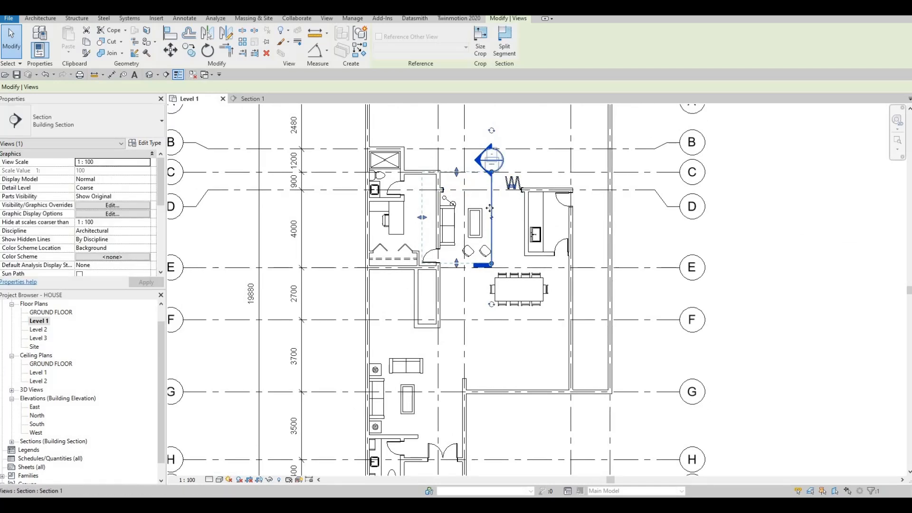
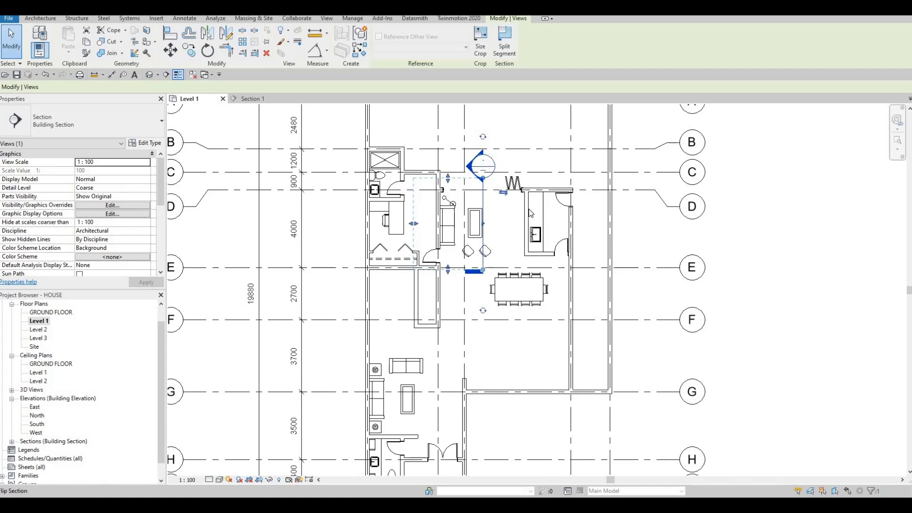
{"action": "key", "text": "Escape"}
{"action": "key", "text": "Escape"}
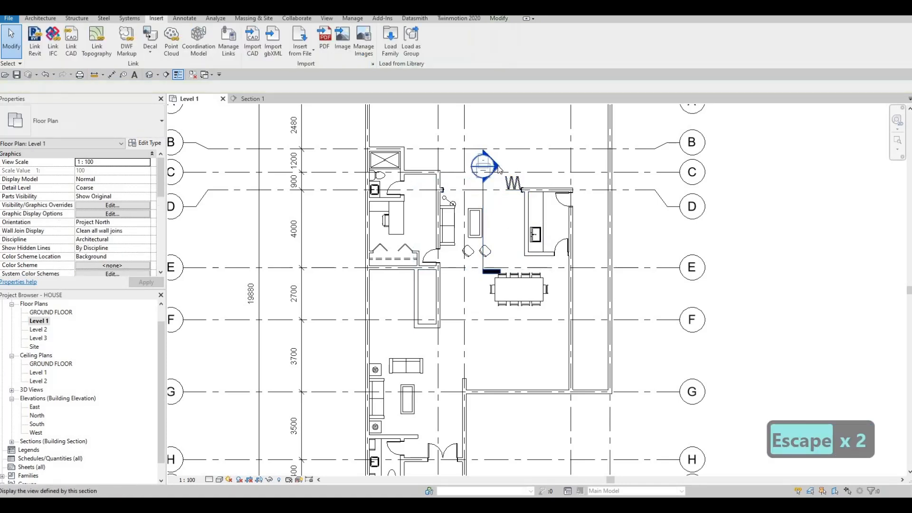
- Open the view of the relocated section and extend the level lines so their heads sit farther from the building
{"action": "double_click", "coordinate": [498, 169]}
{"action": "scroll", "coordinate": [504, 234], "scroll_direction": "down", "scroll_amount": 4}
{"action": "left_click", "coordinate": [526, 170]}
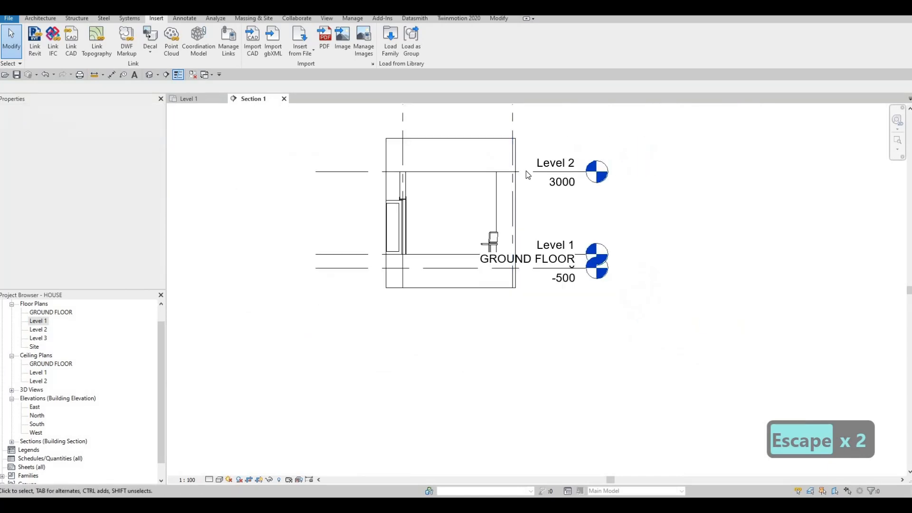
{"action": "left_click_drag", "start_coordinate": [585, 172], "coordinate": [662, 172]}
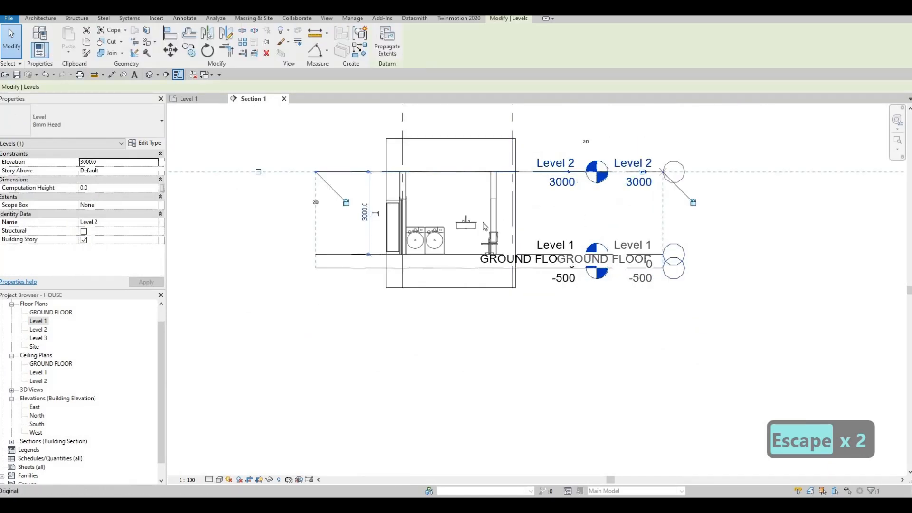
{"action": "key", "text": "Escape"}
- Widen the section's crop region on both sides so it extends past the kitchen wall and takes in the dining chairs
{"action": "middle_click_drag", "start_coordinate": [386, 187], "coordinate": [489, 191]}
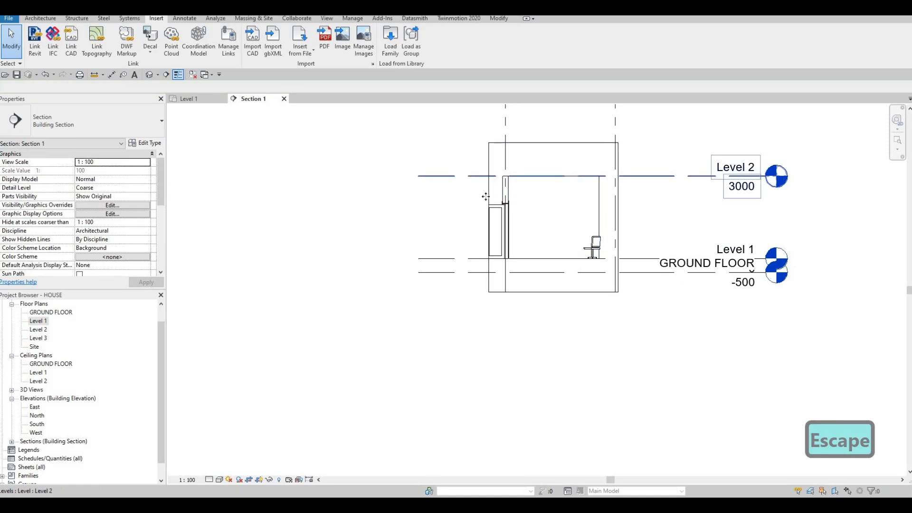
{"action": "left_click", "coordinate": [488, 196]}
{"action": "left_click_drag", "start_coordinate": [618, 218], "coordinate": [647, 218]}
{"action": "scroll", "coordinate": [518, 187], "scroll_direction": "up", "scroll_amount": 3}
{"action": "middle_click_drag", "start_coordinate": [587, 255], "coordinate": [554, 243]}
{"action": "key", "text": "Escape"}
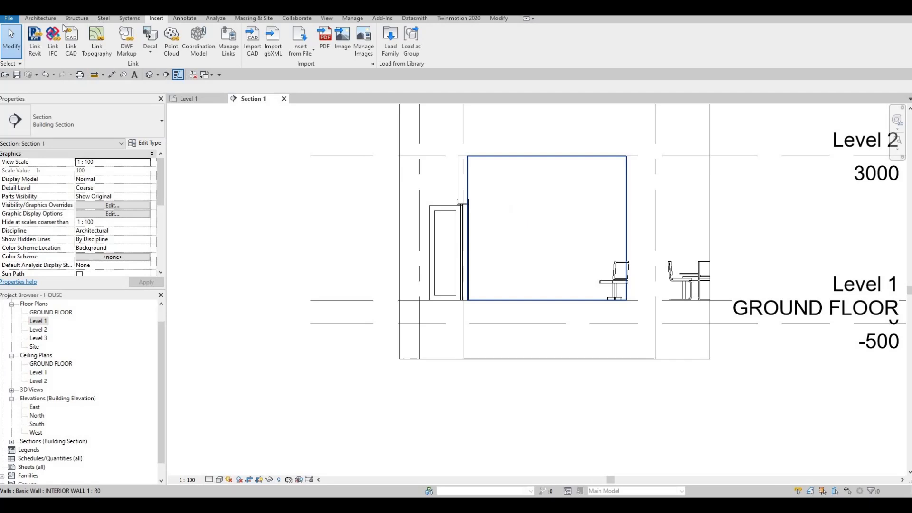
- Start an in-place model component in the Generic Models category, keeping the default name
{"action": "left_click", "coordinate": [39, 19]}
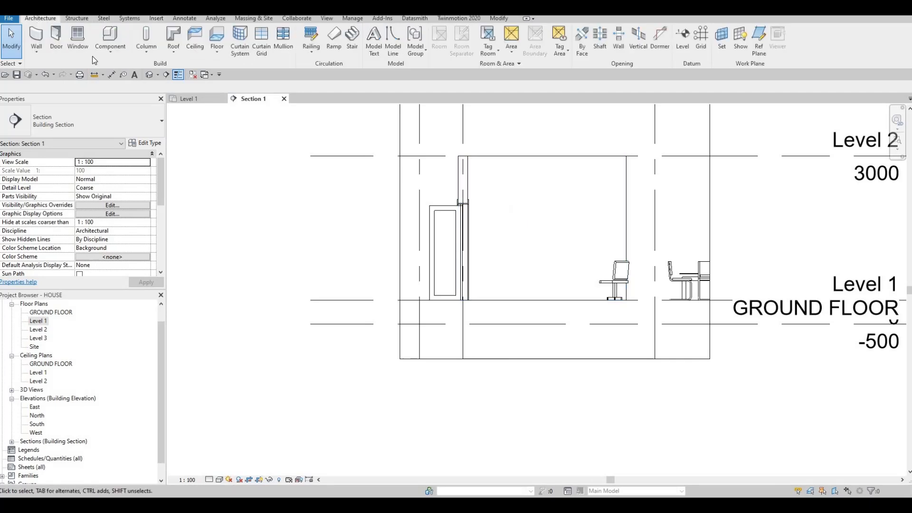
{"action": "left_click", "coordinate": [113, 57]}
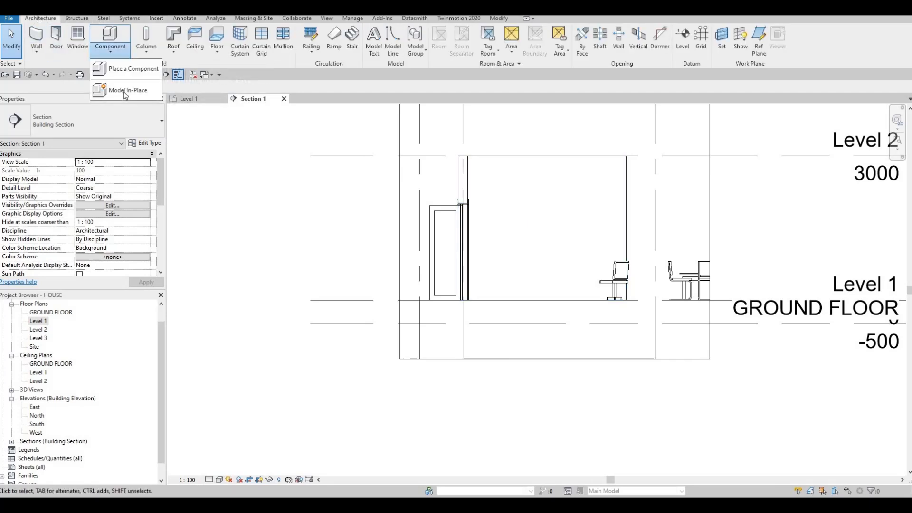
{"action": "left_click", "coordinate": [125, 91]}
{"action": "scroll", "coordinate": [593, 197], "scroll_direction": "down", "scroll_amount": 2}
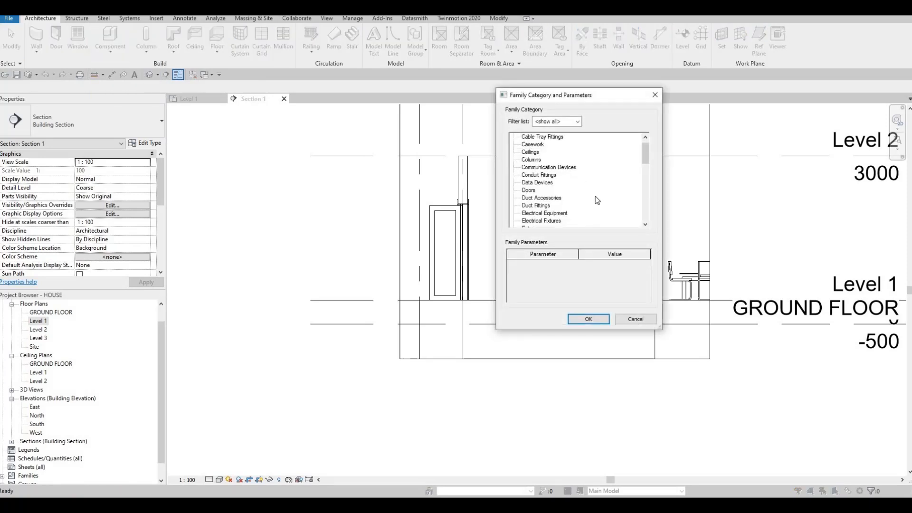
{"action": "scroll", "coordinate": [591, 200], "scroll_direction": "down", "scroll_amount": 1}
{"action": "left_click", "coordinate": [539, 220]}
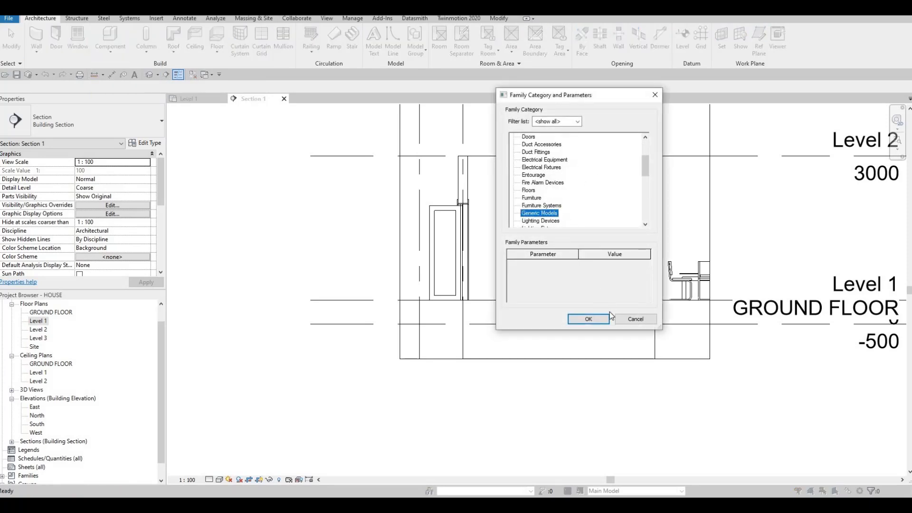
{"action": "left_click", "coordinate": [588, 318]}
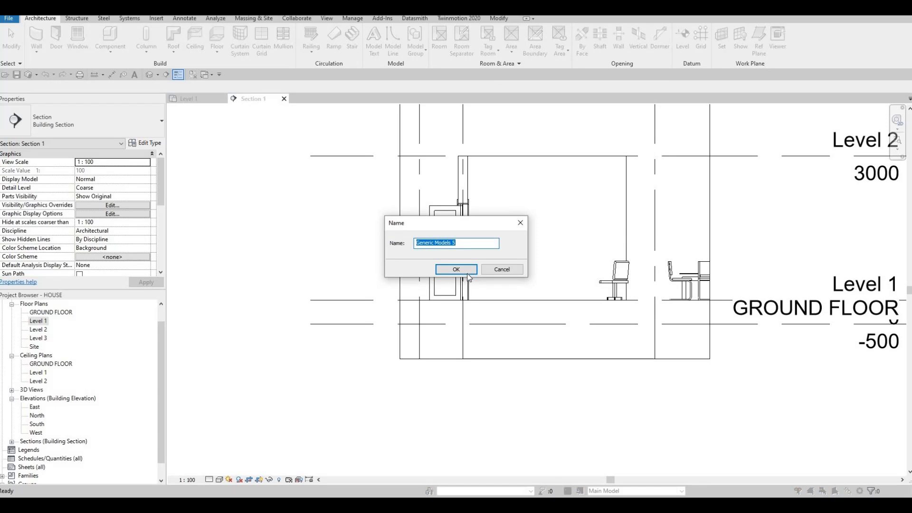
{"action": "key", "text": "Return"}
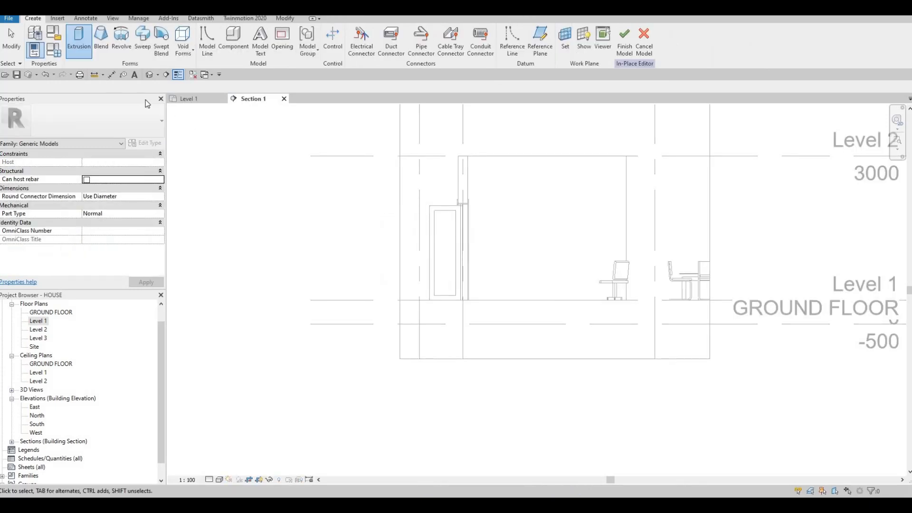
- Start an extrusion with the kitchen's interior wall face as the work plane and set the extrusion end to 10
{"action": "left_click", "coordinate": [82, 44]}
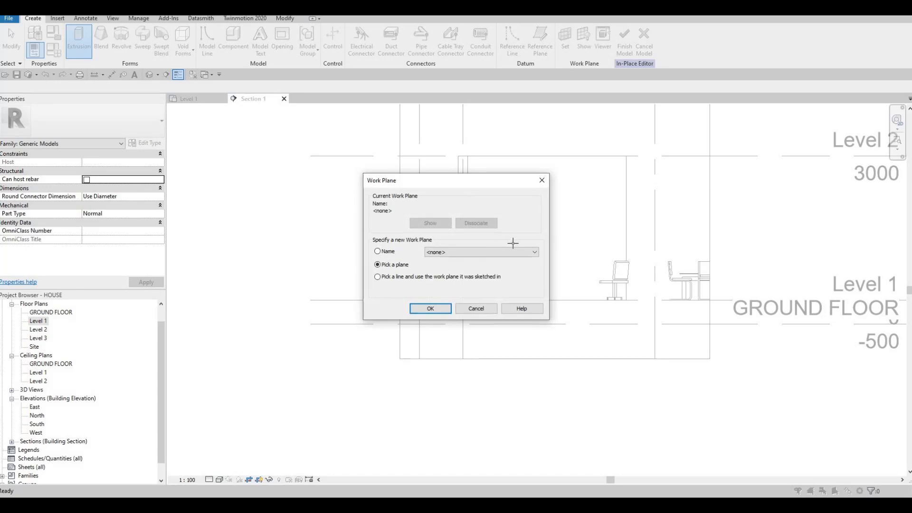
{"action": "key", "text": "Return"}
{"action": "left_click", "coordinate": [523, 242]}
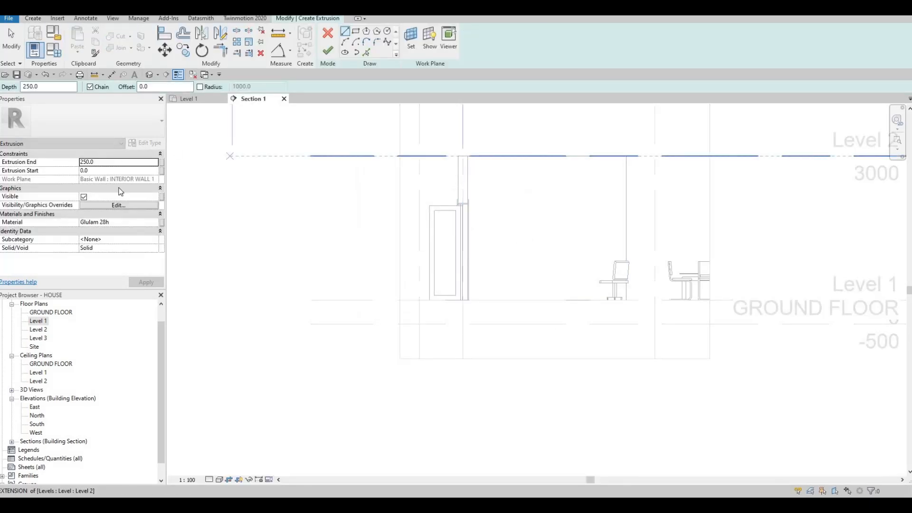
{"action": "double_click", "coordinate": [102, 163]}
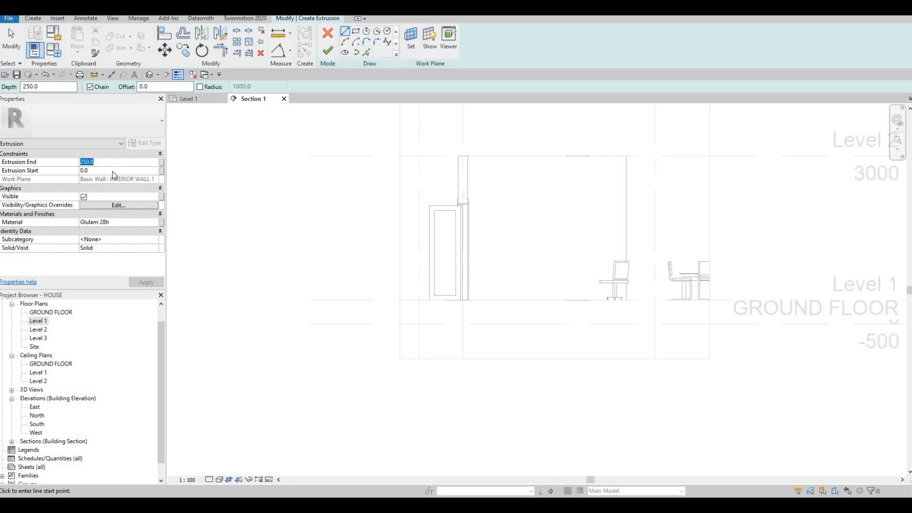
{"action": "type", "text": "10"}
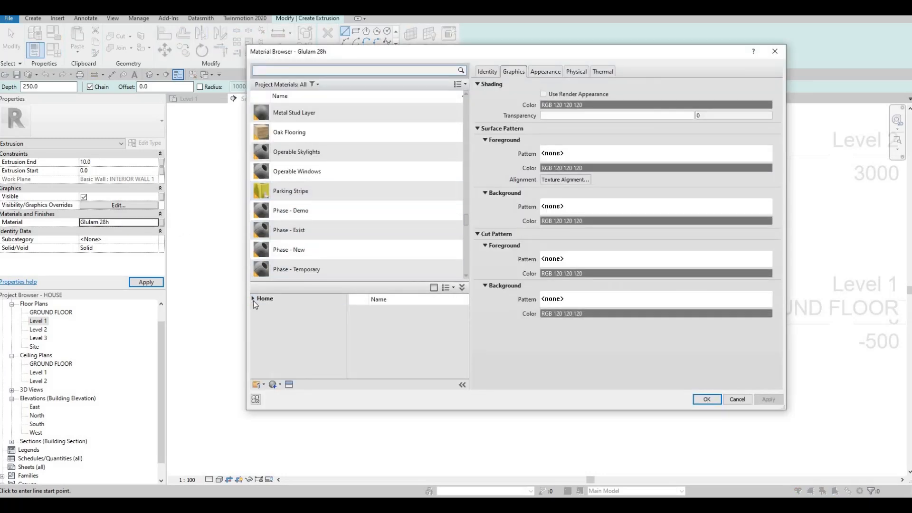
- Assign Glulam 32c from the Wood category of the AEC Materials library as the extrusion's material
{"action": "left_click", "coordinate": [253, 298]}
{"action": "left_click", "coordinate": [258, 317]}
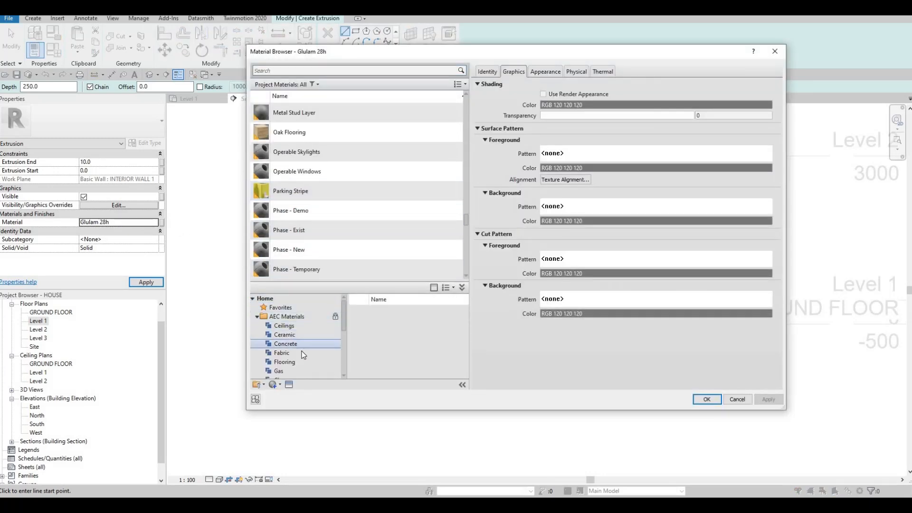
{"action": "scroll", "coordinate": [290, 371], "scroll_direction": "down", "scroll_amount": 4}
{"action": "left_click", "coordinate": [290, 371]}
{"action": "scroll", "coordinate": [418, 351], "scroll_direction": "up", "scroll_amount": 2}
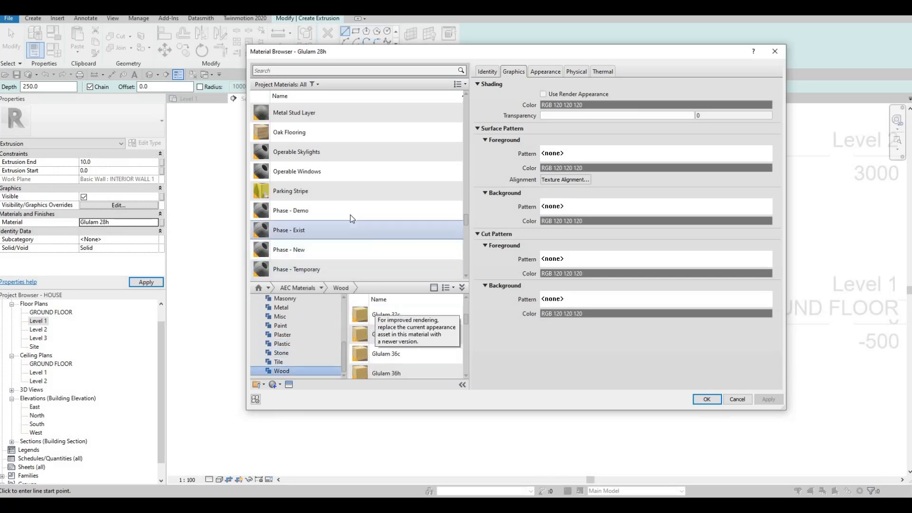
{"action": "scroll", "coordinate": [350, 214], "scroll_direction": "up", "scroll_amount": 5}
{"action": "scroll", "coordinate": [353, 224], "scroll_direction": "down", "scroll_amount": 1}
{"action": "scroll", "coordinate": [355, 225], "scroll_direction": "up", "scroll_amount": 10}
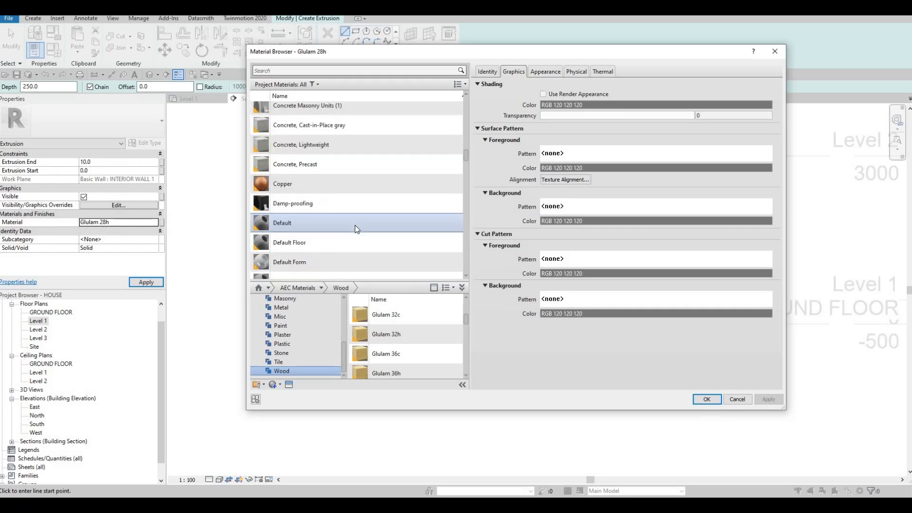
{"action": "scroll", "coordinate": [356, 227], "scroll_direction": "down", "scroll_amount": 12}
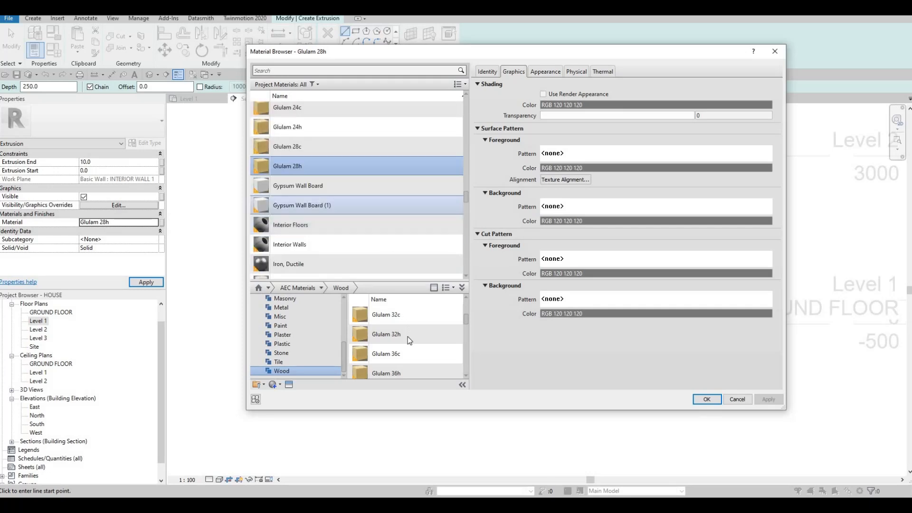
{"action": "scroll", "coordinate": [409, 343], "scroll_direction": "up", "scroll_amount": 2}
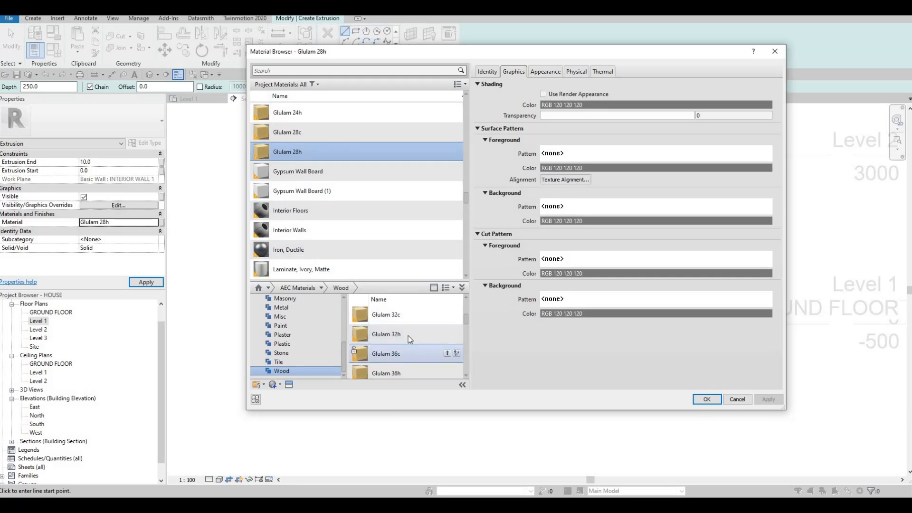
{"action": "scroll", "coordinate": [408, 317], "scroll_direction": "down", "scroll_amount": 2}
{"action": "left_click", "coordinate": [438, 316]}
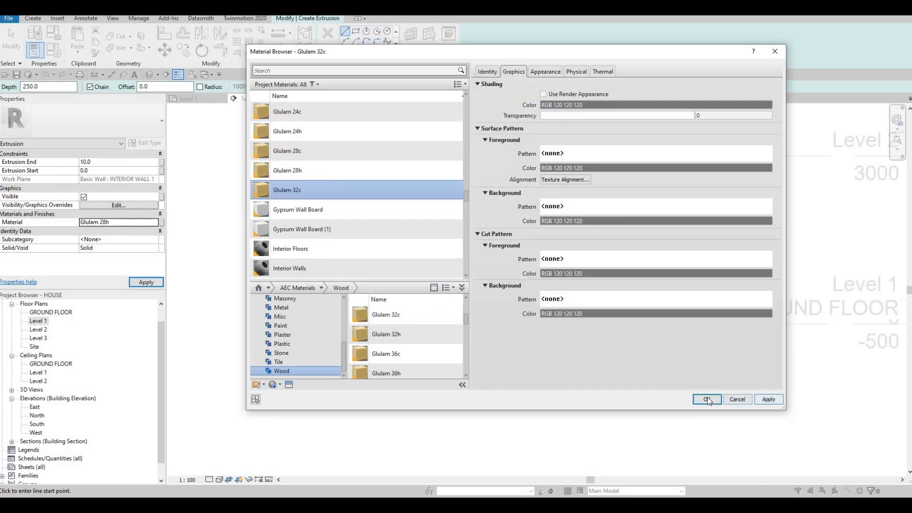
{"action": "key", "text": "Return"}
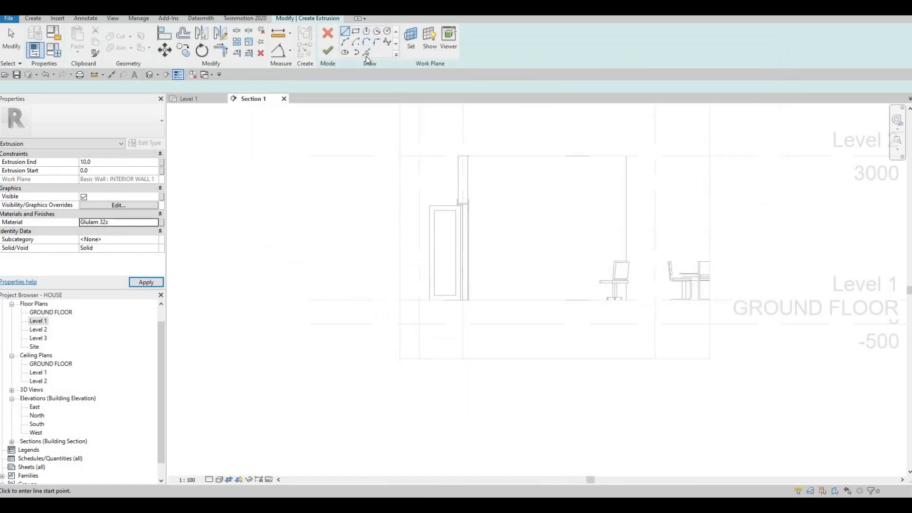
- Sketch a rectangle about 3300 wide and 2700 high across the kitchen wall, with its base on Level 1
{"action": "left_click", "coordinate": [468, 170]}
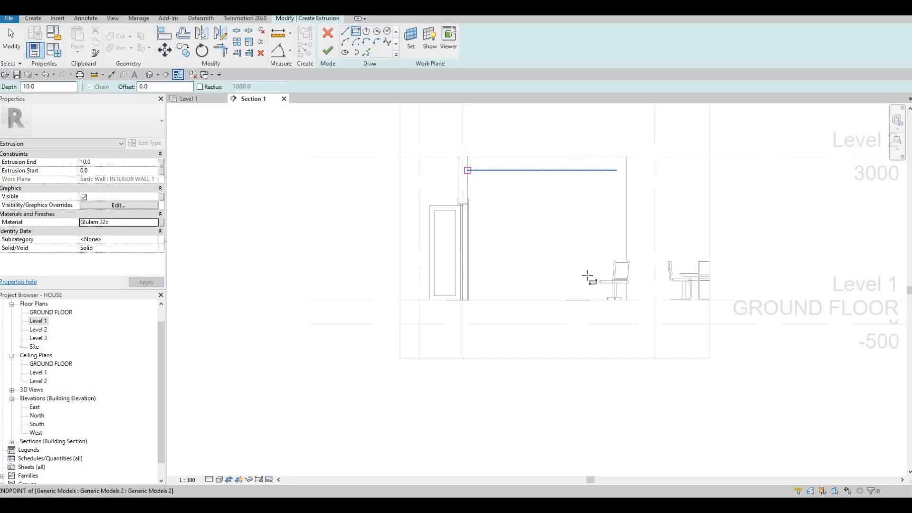
{"action": "left_click", "coordinate": [626, 301]}
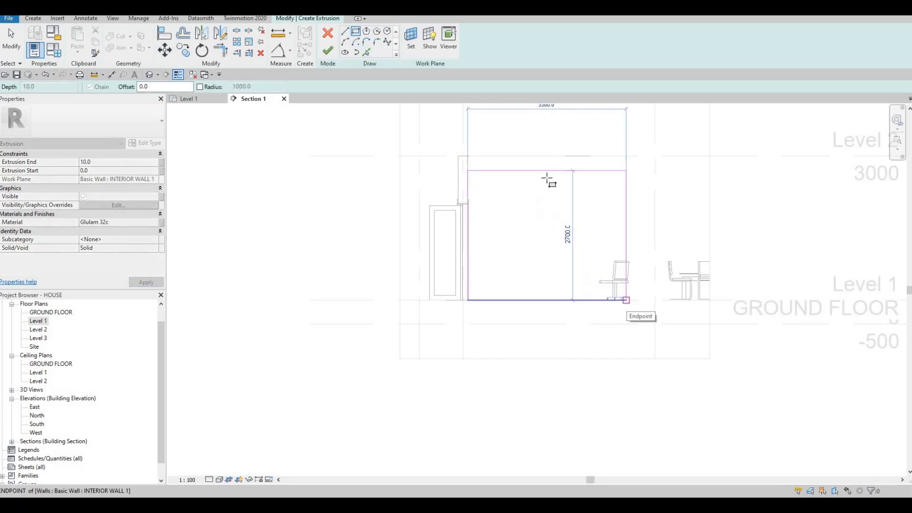
{"action": "key", "text": "Escape"}
{"action": "scroll", "coordinate": [528, 170], "scroll_direction": "up", "scroll_amount": 3}
{"action": "key", "text": "Escape"}
{"action": "key", "text": "Escape"}
- Set the rectangle's top edge 200 below the Level 2 line and finish the extrusion
{"action": "left_click", "coordinate": [408, 160]}
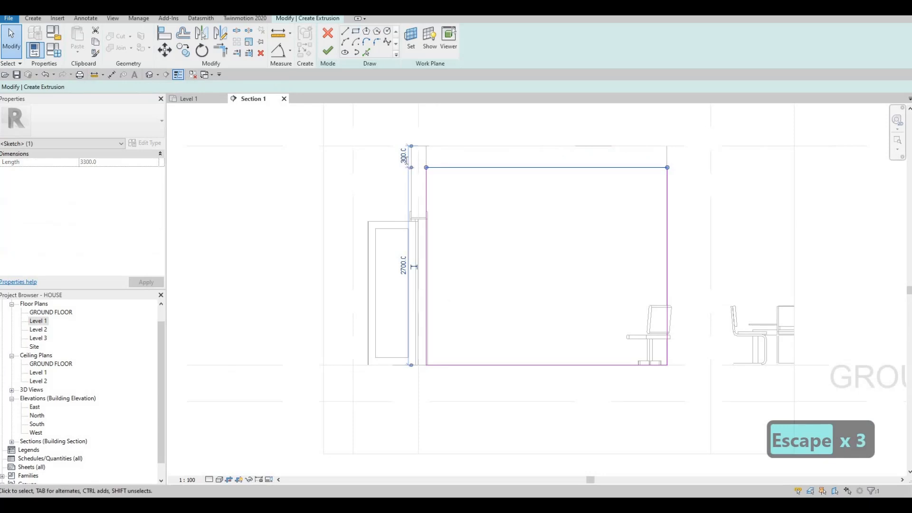
{"action": "type", "text": "200"}
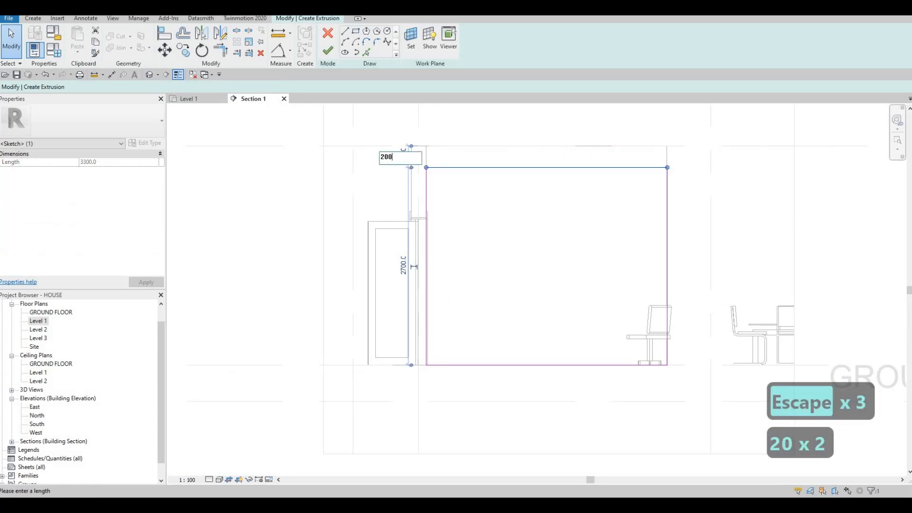
{"action": "key", "text": "Return"}
{"action": "key", "text": "Escape"}
{"action": "key", "text": "Escape"}
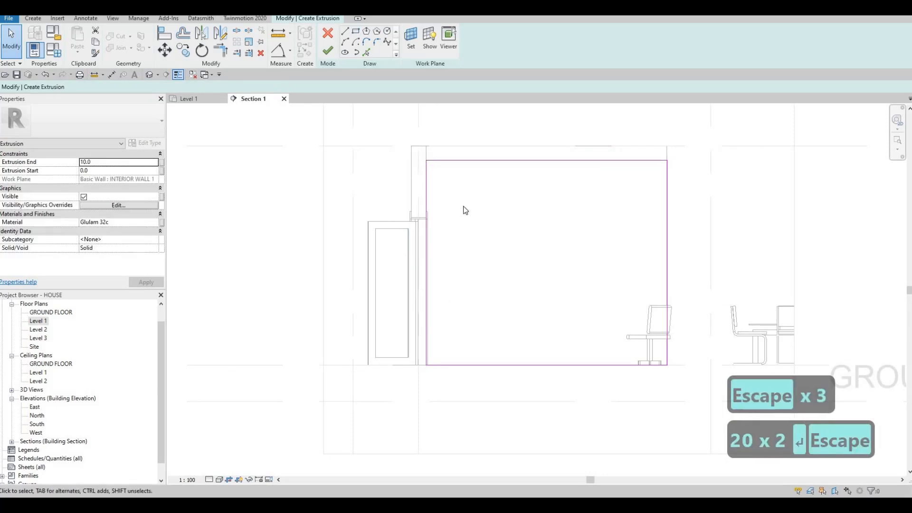
{"action": "scroll", "coordinate": [439, 194], "scroll_direction": "down", "scroll_amount": 2}
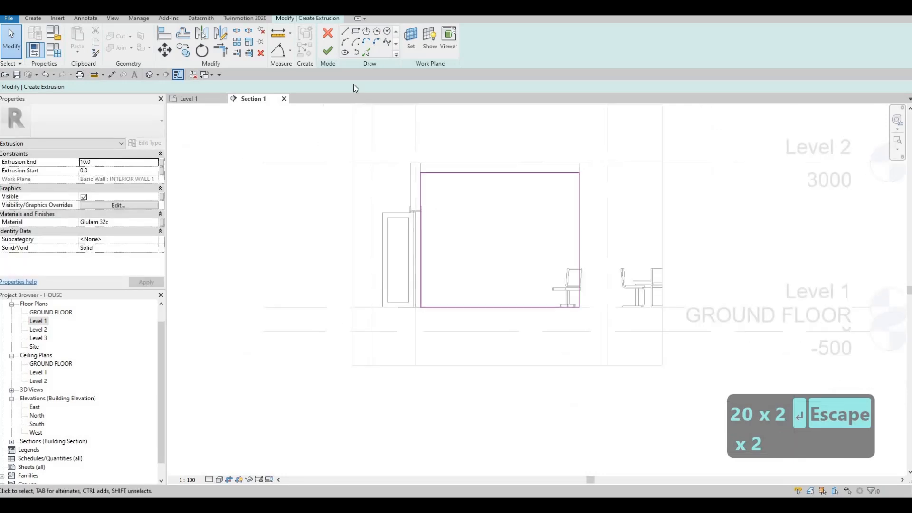
{"action": "key", "text": "Escape"}
{"action": "key", "text": "Escape"}
{"action": "left_click", "coordinate": [328, 50]}
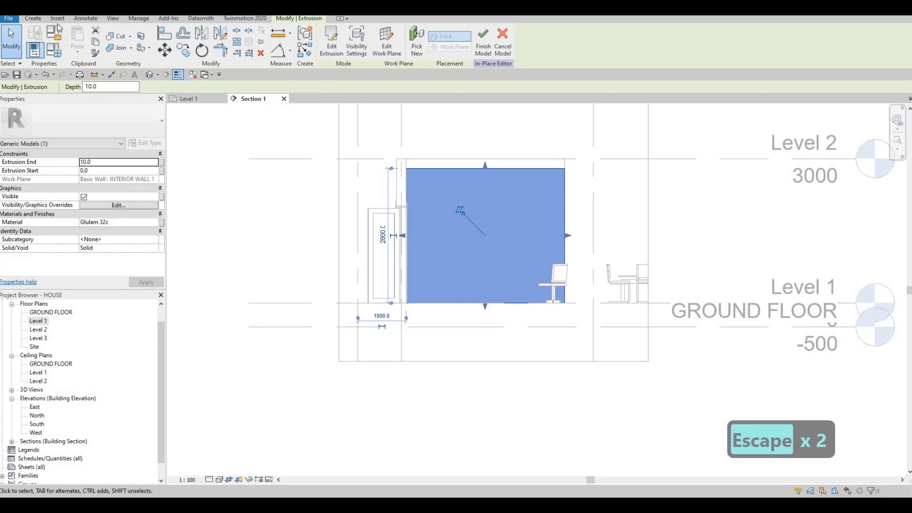
- Start a second extrusion in the same in-place model, picking the new panel's face as the work plane
{"action": "left_click", "coordinate": [34, 19]}
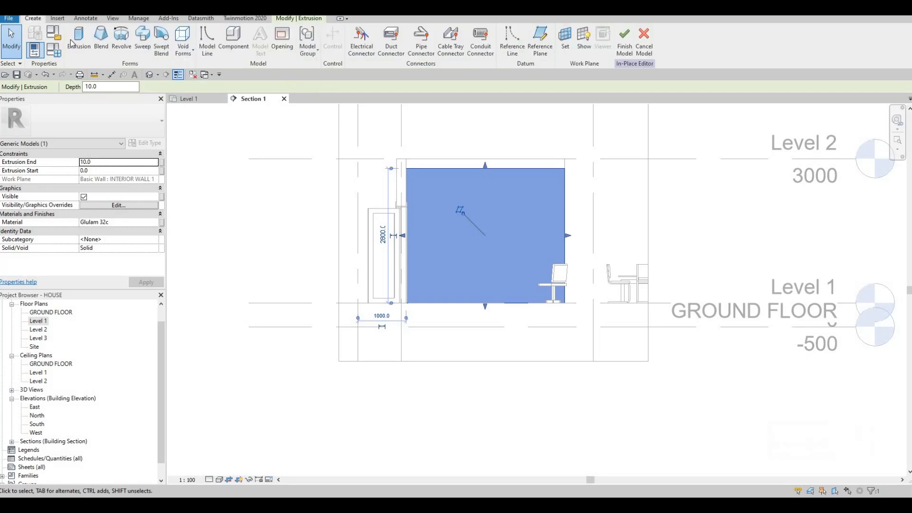
{"action": "left_click", "coordinate": [78, 45]}
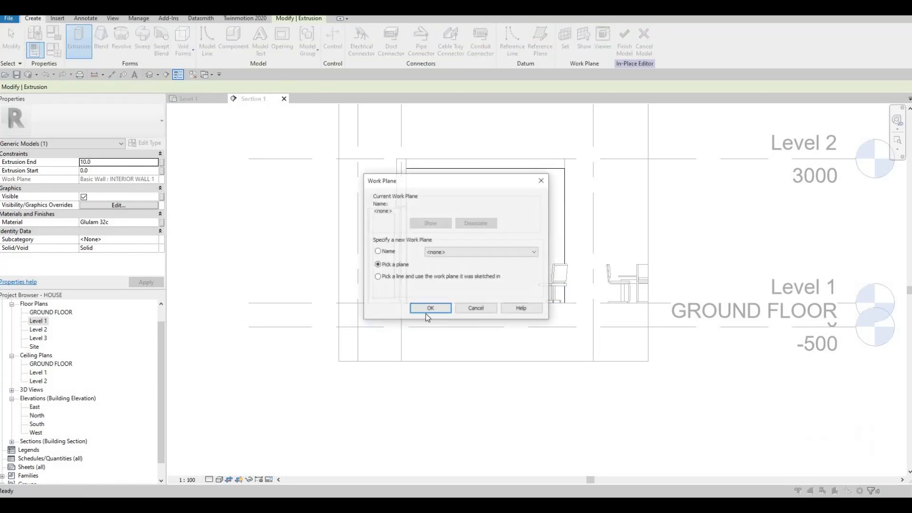
{"action": "key", "text": "Return"}
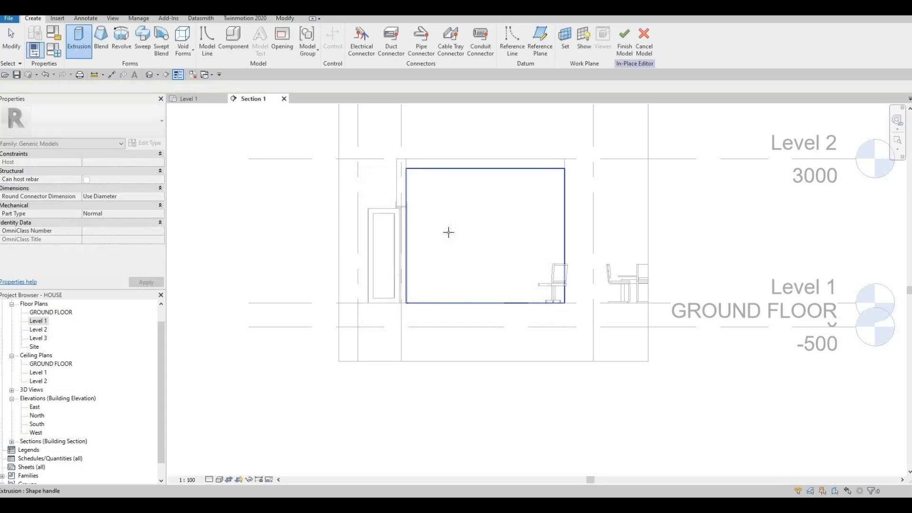
{"action": "left_click", "coordinate": [451, 232]}
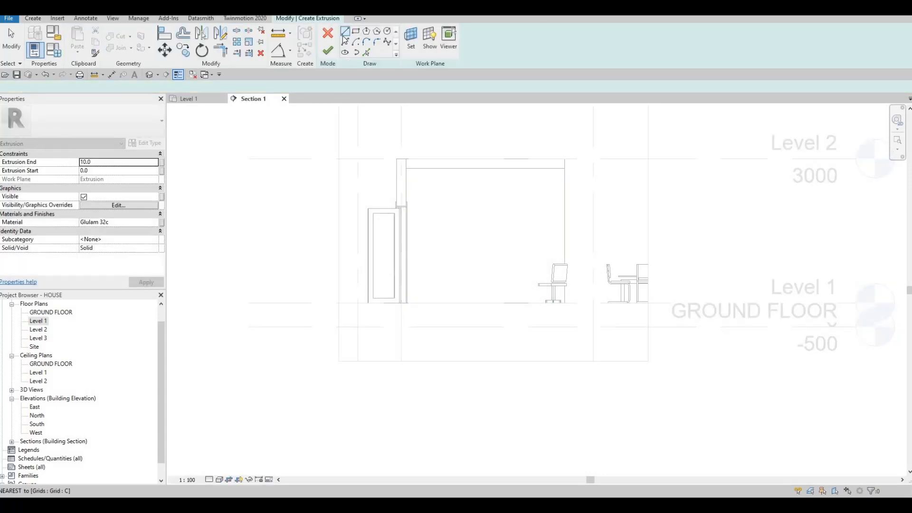
- Sketch a narrow rectangle about 2800 high at the panel's end nearest the dining chairs, from its top edge down to Level 1
{"action": "left_click", "coordinate": [406, 169]}
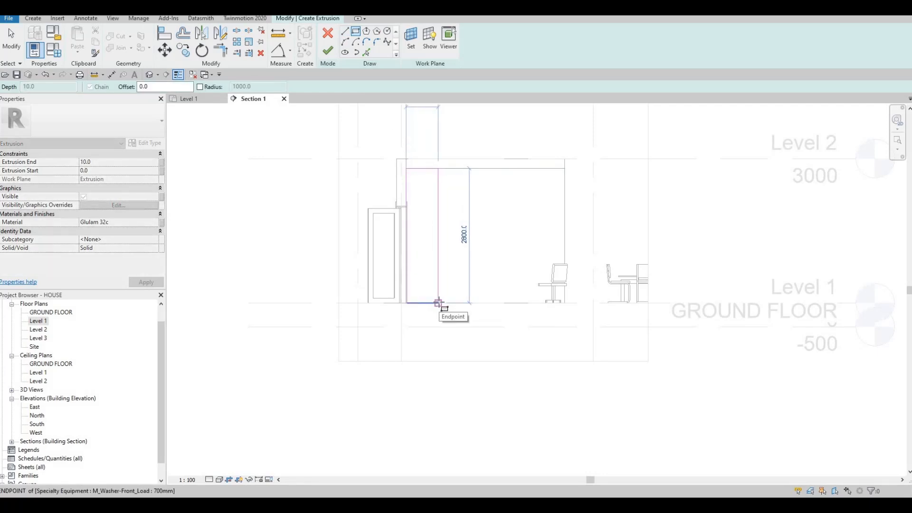
{"action": "key", "text": "Escape"}
{"action": "left_click", "coordinate": [564, 169]}
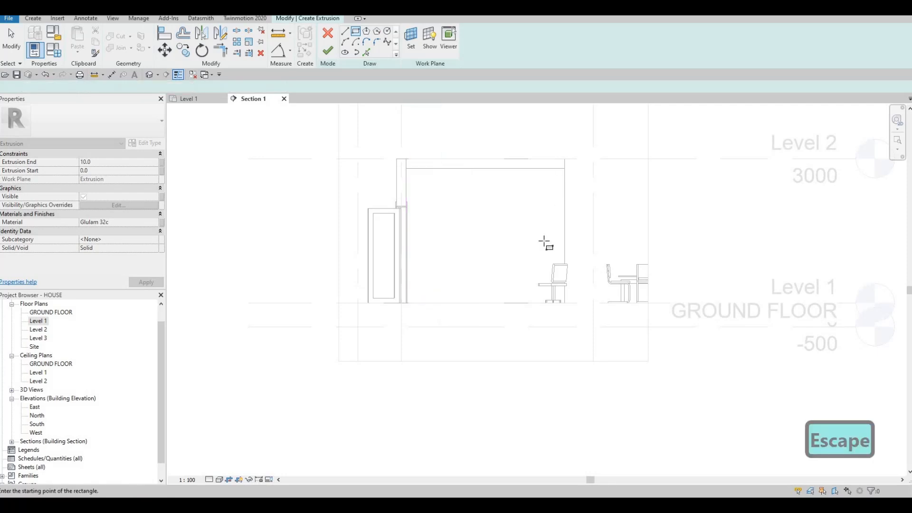
{"action": "left_click", "coordinate": [537, 303]}
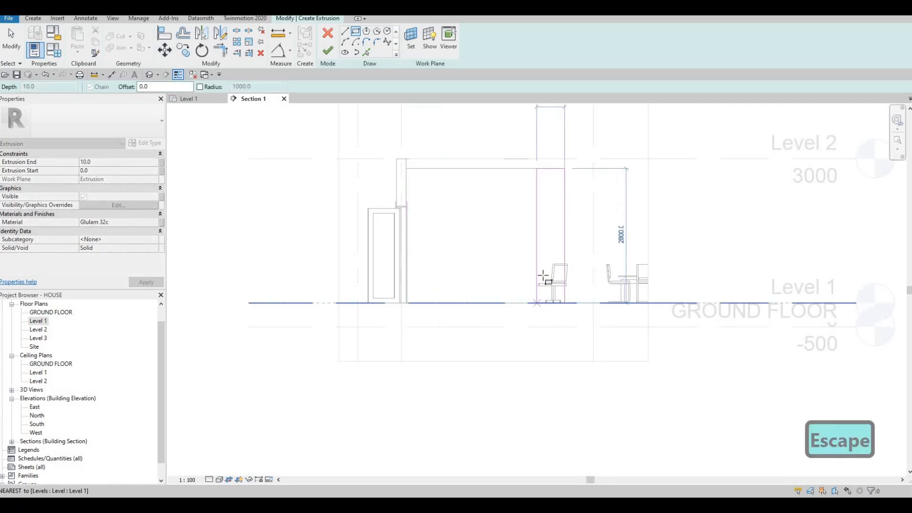
{"action": "key", "text": "Escape"}
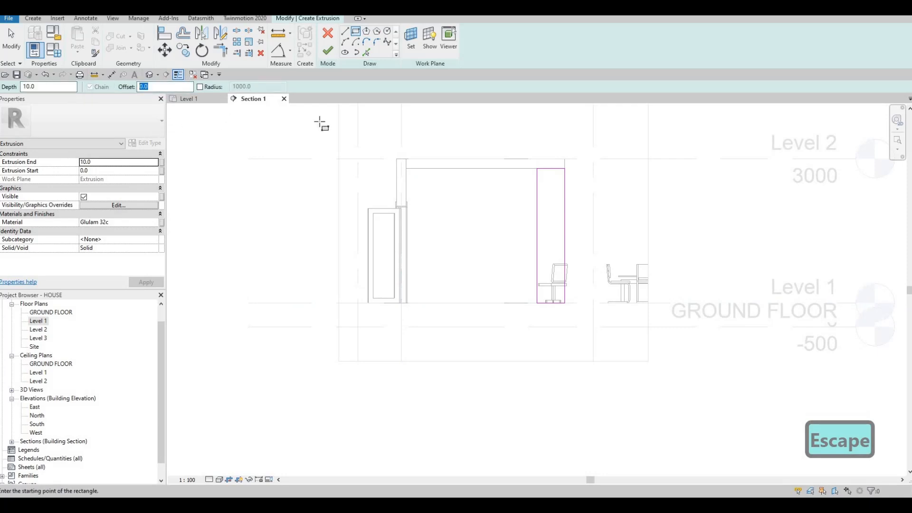
- Sketch a second rectangle offset 25 inside the narrow one to form a thin frame
{"action": "type", "text": "25"}
{"action": "left_click", "coordinate": [539, 170]}
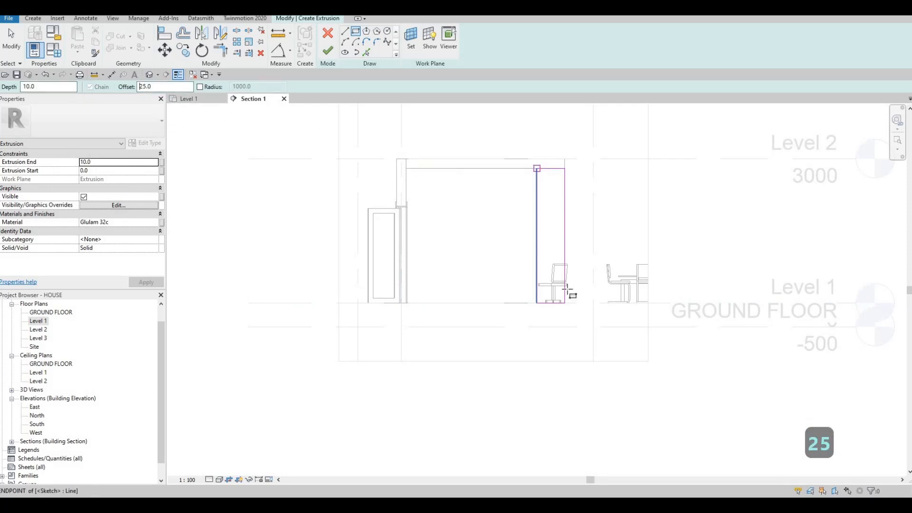
{"action": "scroll", "coordinate": [570, 314], "scroll_direction": "up", "scroll_amount": 2}
{"action": "scroll", "coordinate": [566, 318], "scroll_direction": "up", "scroll_amount": 2}
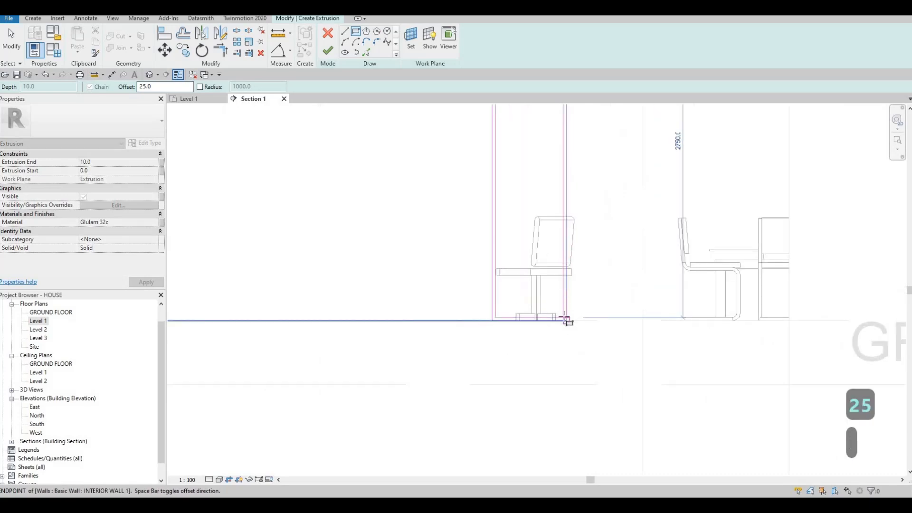
{"action": "left_click", "coordinate": [567, 320]}
{"action": "scroll", "coordinate": [515, 258], "scroll_direction": "down", "scroll_amount": 3}
{"action": "key", "text": "Escape"}
{"action": "key", "text": "Escape"}
{"action": "key", "text": "Escape"}
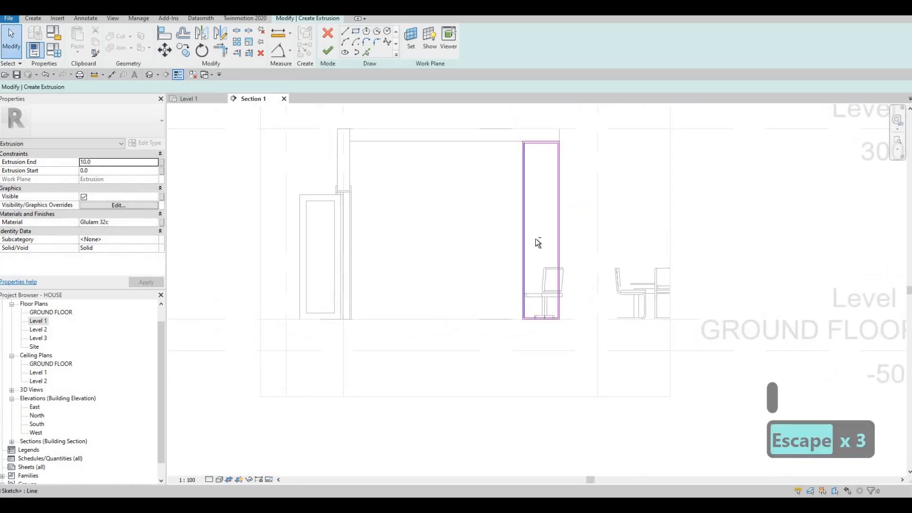
- Widen the frame by nudging both of its vertical lines on the side away from the dining chairs outward
{"action": "left_click", "coordinate": [512, 222]}
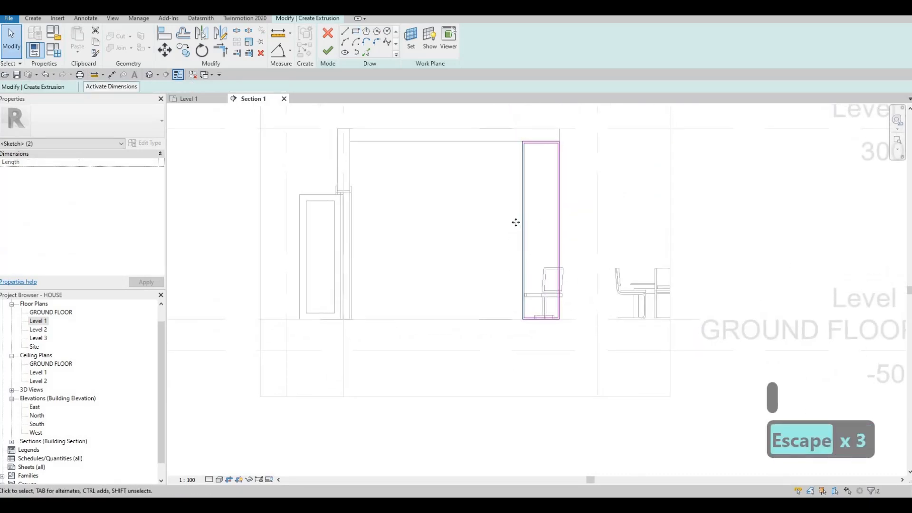
{"action": "key", "text": "Left"}
{"action": "key", "text": "Left"}
{"action": "key", "text": "Left"}
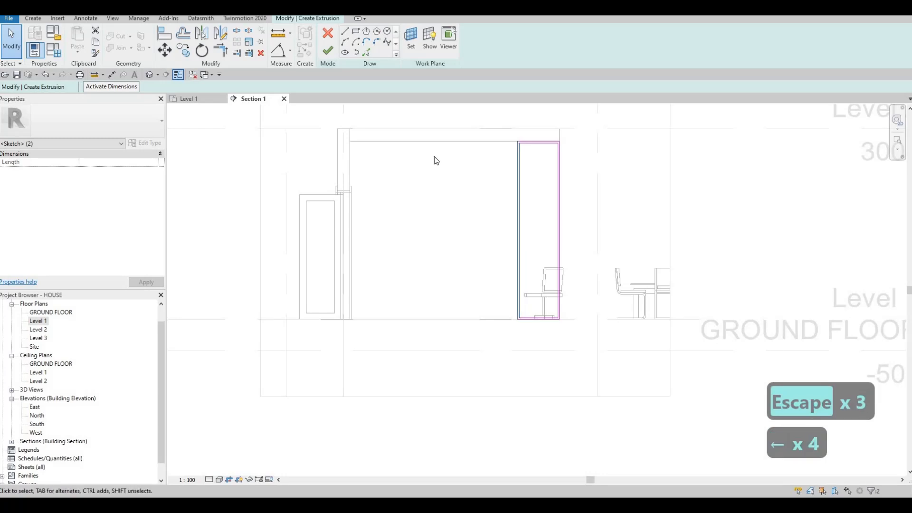
{"action": "key", "text": "Escape"}
{"action": "key", "text": "Escape"}
{"action": "key", "text": "Escape"}
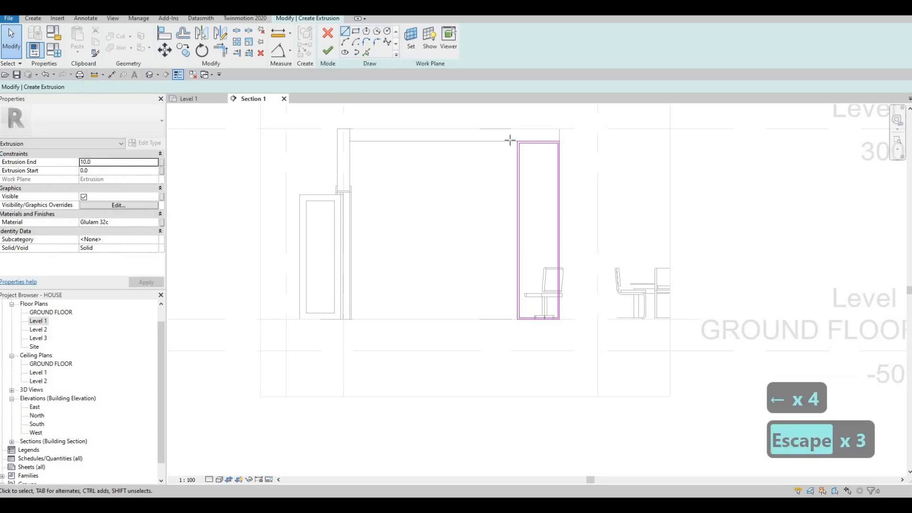
- Draw a horizontal line across the inside of the frame, a short distance below its top
{"action": "scroll", "coordinate": [535, 165], "scroll_direction": "up", "scroll_amount": 3}
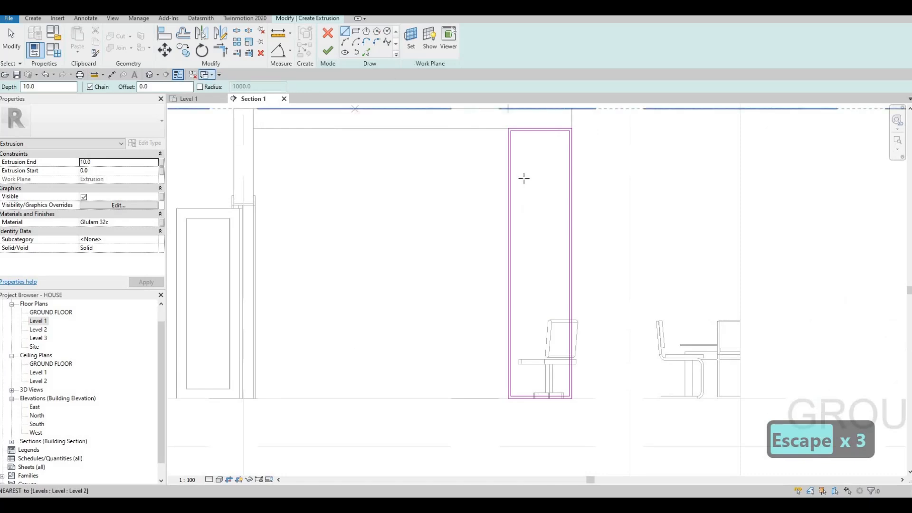
{"action": "left_click", "coordinate": [510, 171]}
{"action": "left_click", "coordinate": [570, 171]}
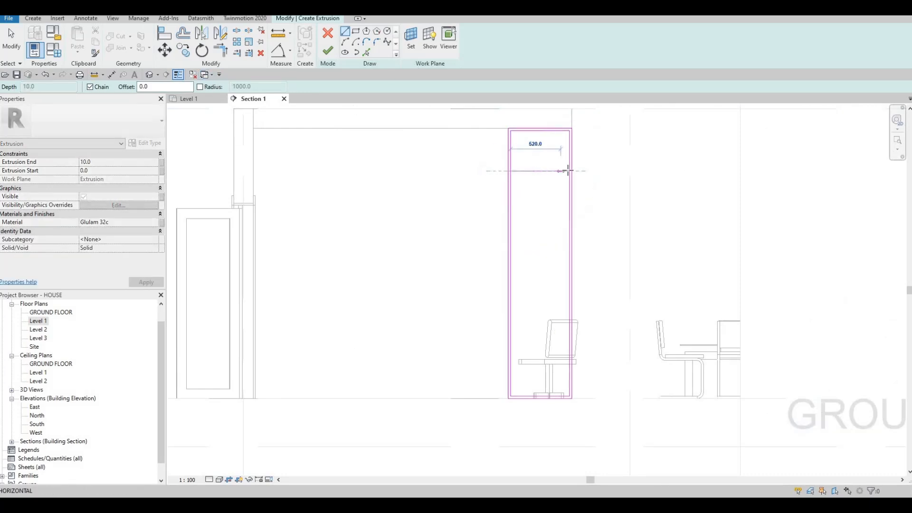
{"action": "key", "text": "Escape"}
- Add a parallel line offset 25 below the horizontal line to form a shelf
{"action": "left_click", "coordinate": [366, 53]}
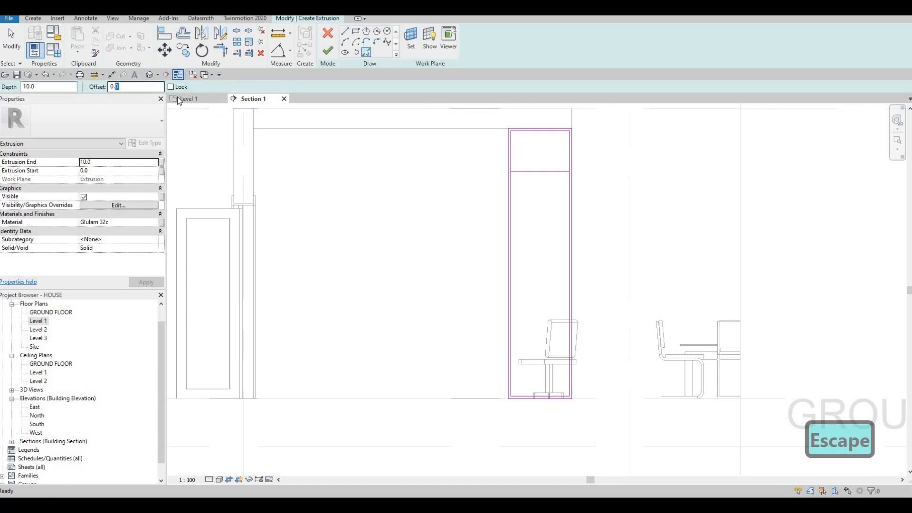
{"action": "type", "text": "25"}
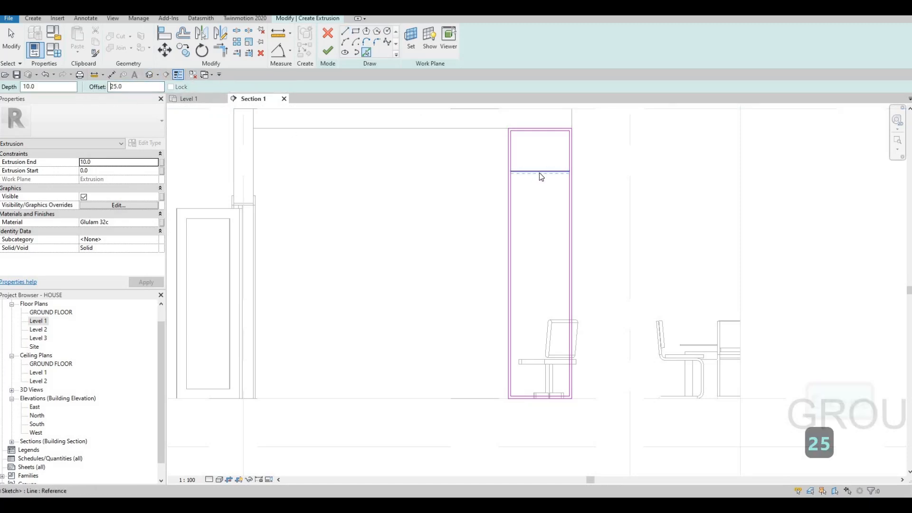
{"action": "scroll", "coordinate": [534, 163], "scroll_direction": "up", "scroll_amount": 3}
{"action": "key", "text": "Escape"}
{"action": "key", "text": "Escape"}
{"action": "key", "text": "Escape"}
{"action": "key", "text": "Escape"}
{"action": "middle_click_drag", "start_coordinate": [541, 196], "coordinate": [481, 183]}
{"action": "scroll", "coordinate": [481, 183], "scroll_direction": "down", "scroll_amount": 1}
{"action": "key", "text": "Escape"}
- Copy the shelf's pair of lines downward three times inside the frame, spaced about 445 apart
{"action": "left_click_drag", "start_coordinate": [496, 198], "coordinate": [476, 154]}
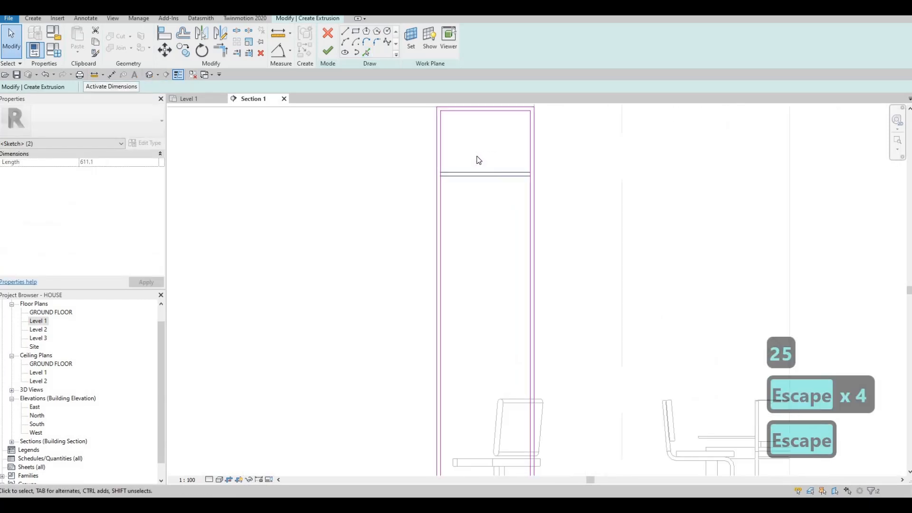
{"action": "key", "text": "c"}
{"action": "key", "text": "o"}
{"action": "left_click", "coordinate": [441, 175]}
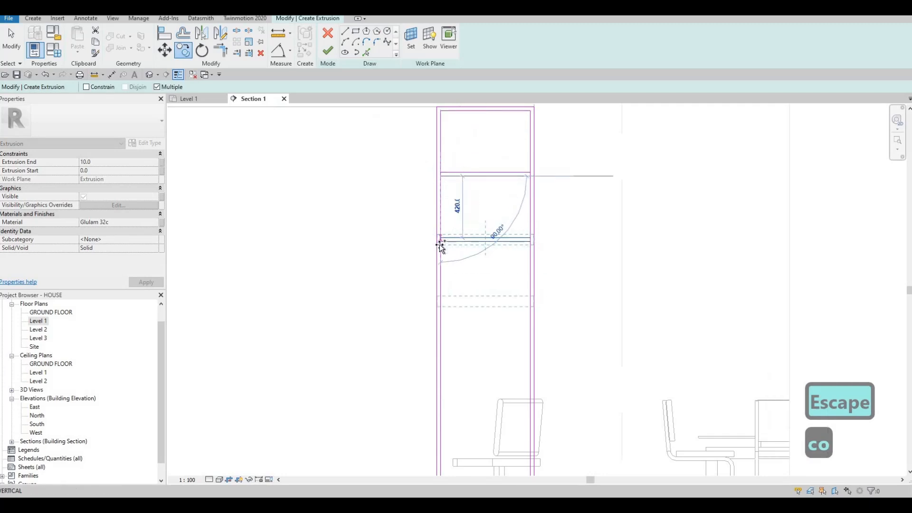
{"action": "left_click", "coordinate": [440, 240]}
{"action": "left_click", "coordinate": [443, 308]}
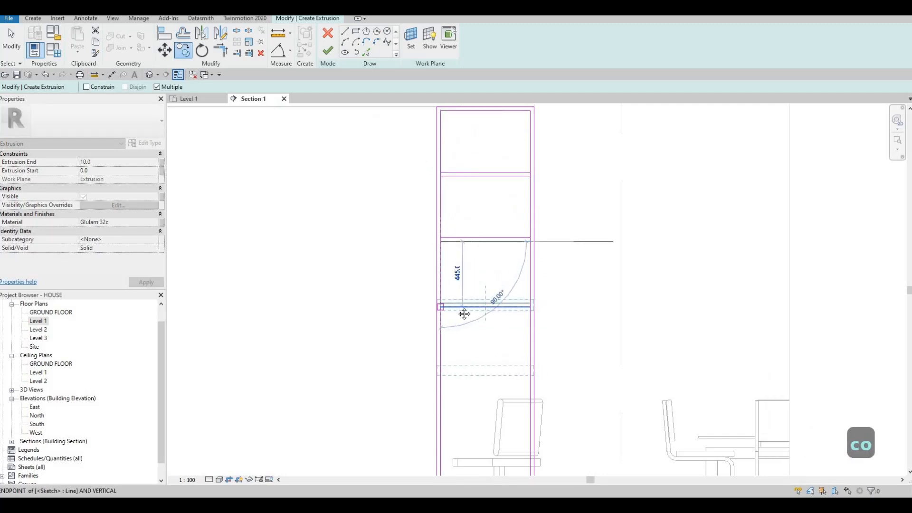
{"action": "left_click", "coordinate": [442, 373]}
{"action": "key", "text": "Escape"}
{"action": "scroll", "coordinate": [409, 366], "scroll_direction": "down", "scroll_amount": 2}
{"action": "middle_click_drag", "start_coordinate": [409, 366], "coordinate": [438, 306]}
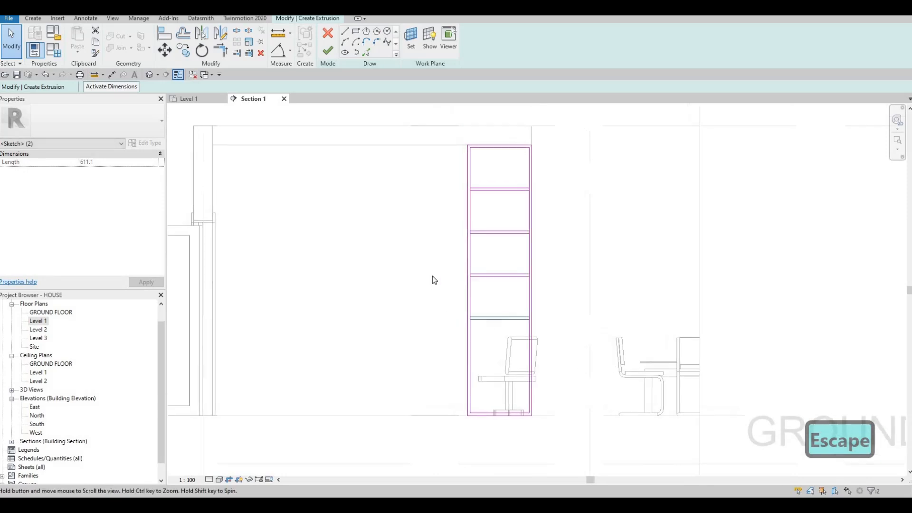
{"action": "key", "text": "Escape"}
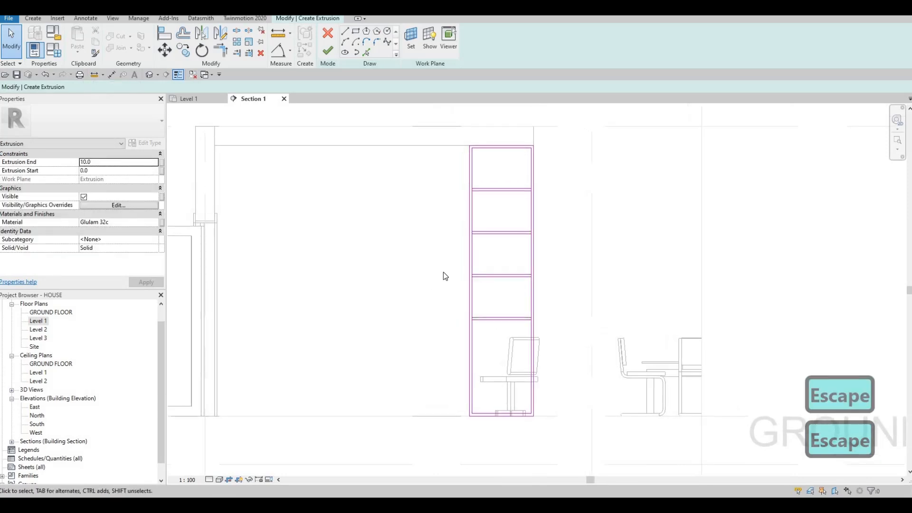
- Split both inner vertical lines of the frame where they meet the two upper shelves
{"action": "key", "text": "s"}
{"action": "key", "text": "l"}
{"action": "scroll", "coordinate": [473, 175], "scroll_direction": "up", "scroll_amount": 2}
{"action": "scroll", "coordinate": [467, 182], "scroll_direction": "up", "scroll_amount": 2}
{"action": "left_click", "coordinate": [463, 185]}
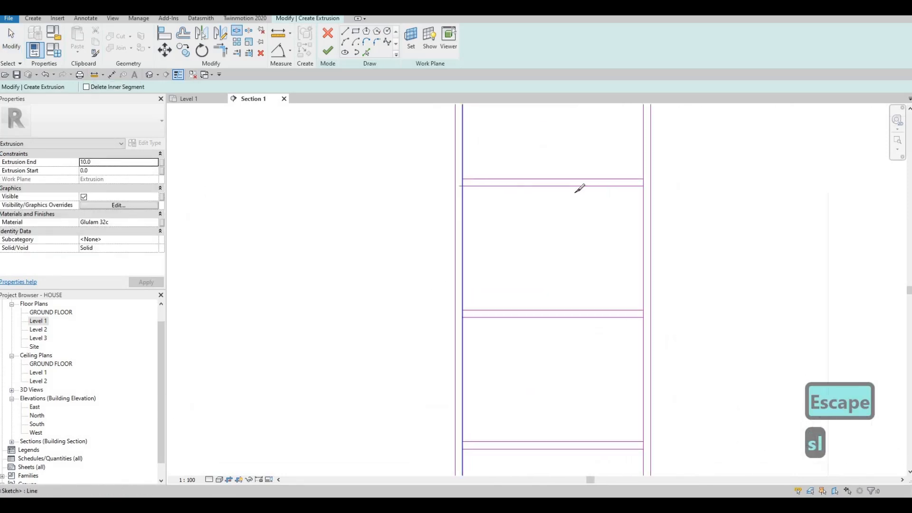
{"action": "left_click", "coordinate": [645, 186]}
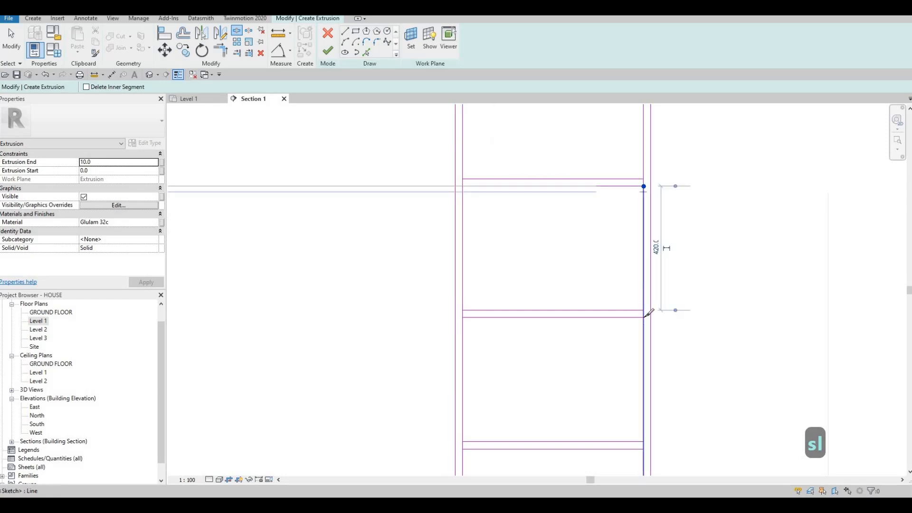
{"action": "left_click", "coordinate": [644, 317]}
{"action": "left_click", "coordinate": [462, 317]}
- Split the frame's inner vertical lines at the two lower shelves as well
{"action": "middle_click_drag", "start_coordinate": [513, 367], "coordinate": [500, 234]}
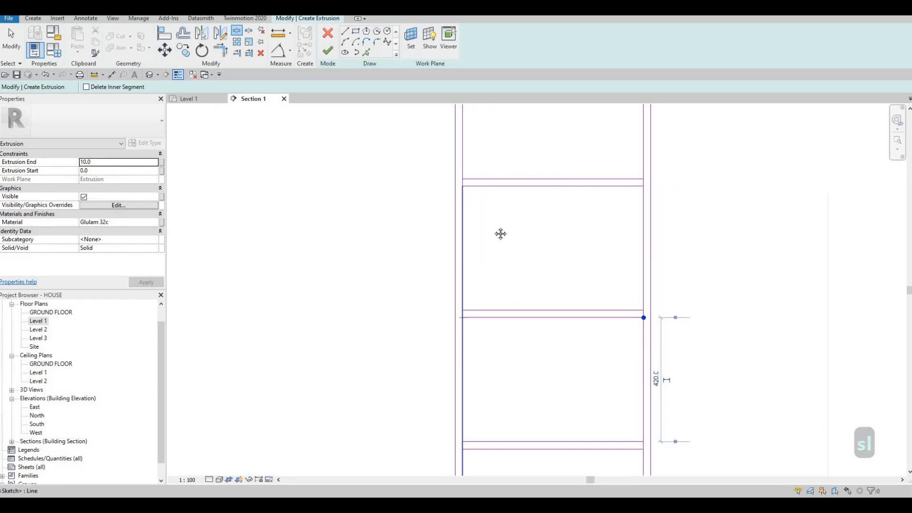
{"action": "left_click", "coordinate": [449, 314]}
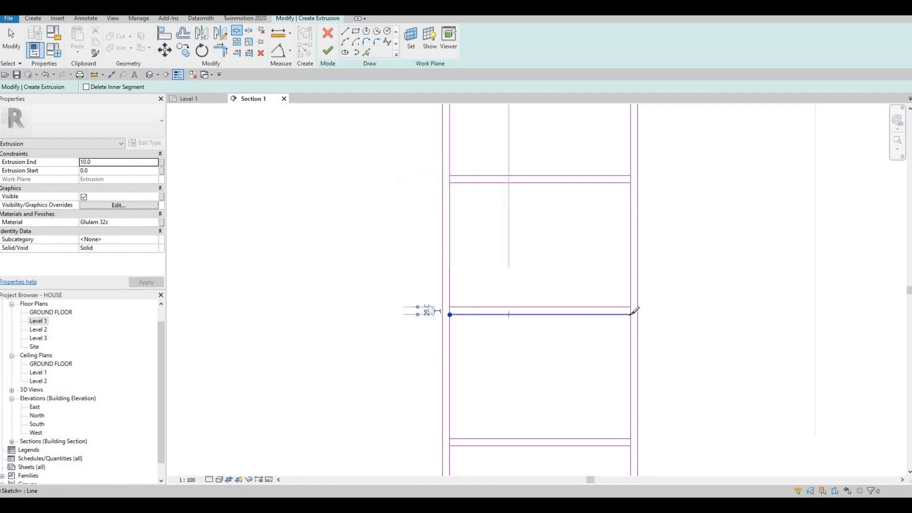
{"action": "left_click", "coordinate": [631, 316]}
{"action": "middle_click_drag", "start_coordinate": [636, 439], "coordinate": [629, 338]}
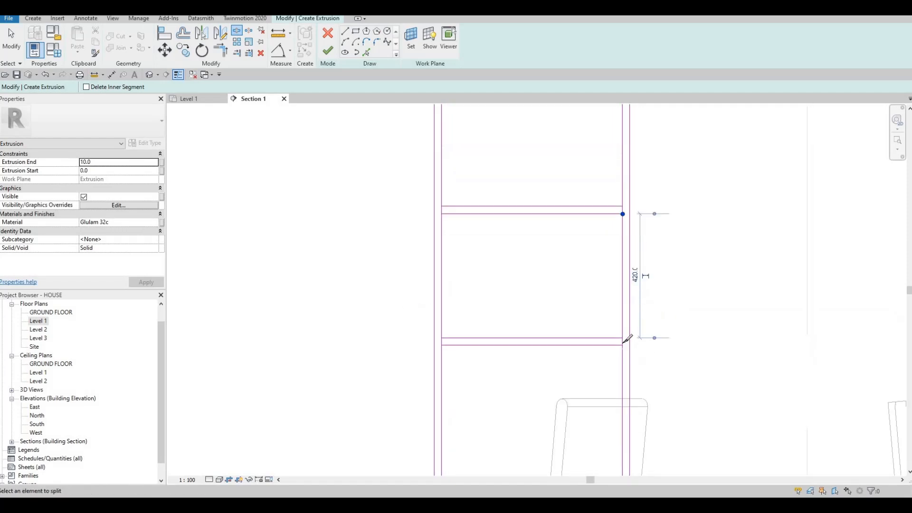
{"action": "left_click", "coordinate": [445, 344]}
{"action": "key", "text": "Escape"}
{"action": "key", "text": "Escape"}
- Trim the inner vertical lines to the two lower shelves so the compartments around them form separate closed loops
{"action": "key", "text": "t"}
{"action": "key", "text": "r"}
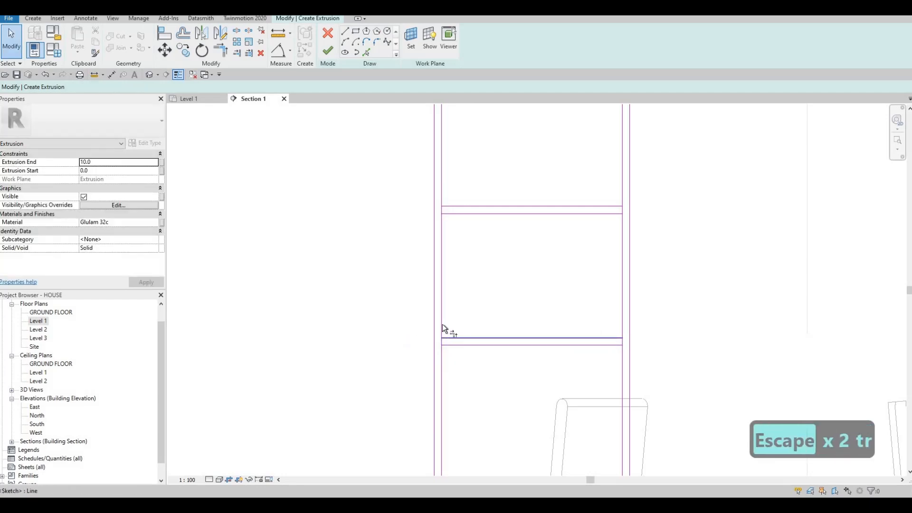
{"action": "left_click", "coordinate": [617, 331]}
{"action": "left_click", "coordinate": [615, 209]}
{"action": "left_click", "coordinate": [457, 205]}
{"action": "left_click", "coordinate": [442, 190]}
{"action": "left_click", "coordinate": [429, 243]}
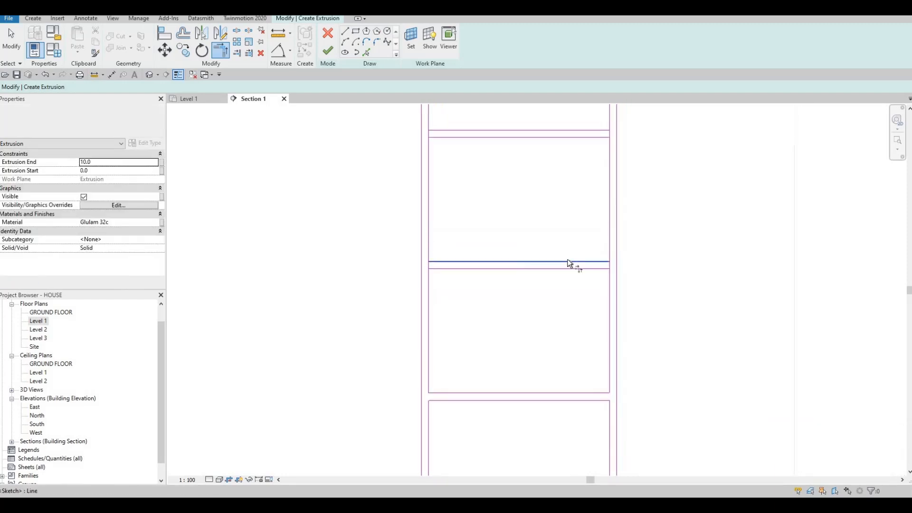
{"action": "left_click", "coordinate": [553, 261]}
- Trim the inner vertical lines to the two upper shelves and finish the shelf frame's extrusion sketch
{"action": "middle_click_drag", "start_coordinate": [558, 202], "coordinate": [536, 341]}
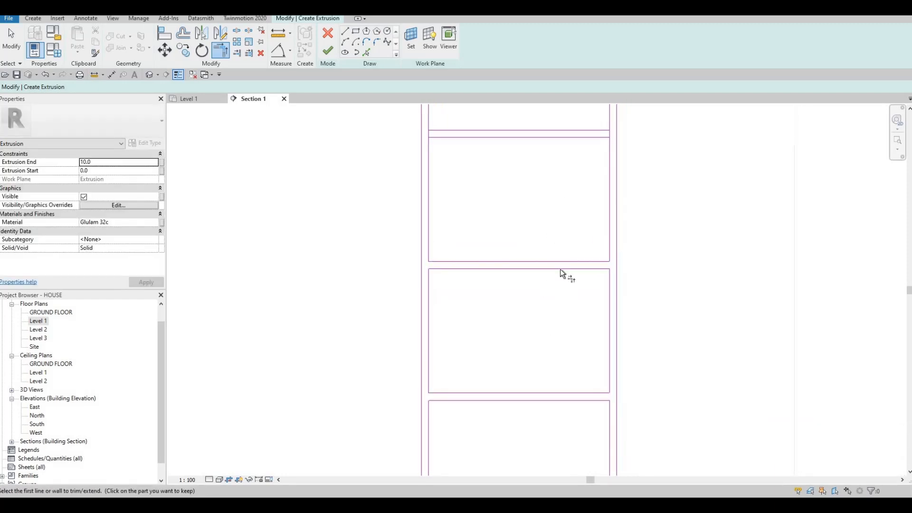
{"action": "left_click", "coordinate": [588, 258]}
{"action": "left_click", "coordinate": [424, 270]}
{"action": "left_click", "coordinate": [407, 256]}
{"action": "left_click", "coordinate": [419, 270]}
{"action": "scroll", "coordinate": [421, 243], "scroll_direction": "down", "scroll_amount": 2}
{"action": "scroll", "coordinate": [453, 237], "scroll_direction": "down", "scroll_amount": 2}
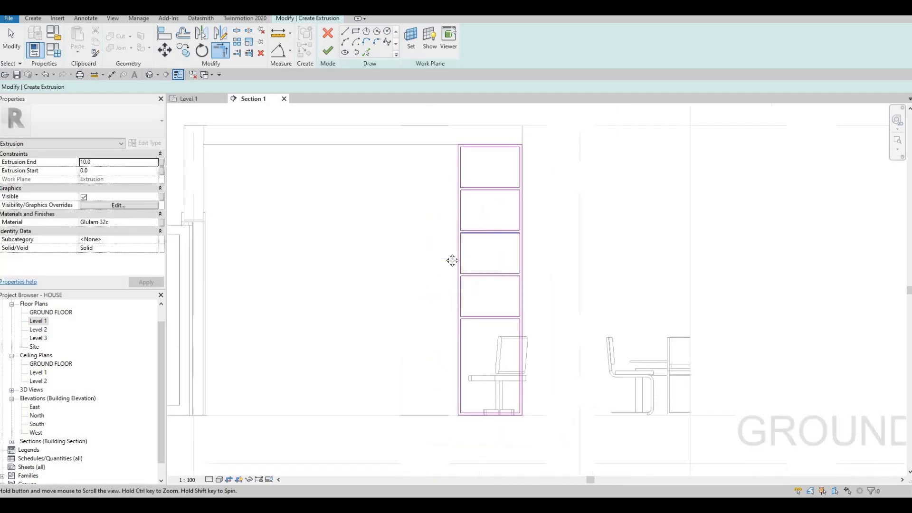
{"action": "key", "text": "Escape"}
{"action": "left_click", "coordinate": [332, 52]}
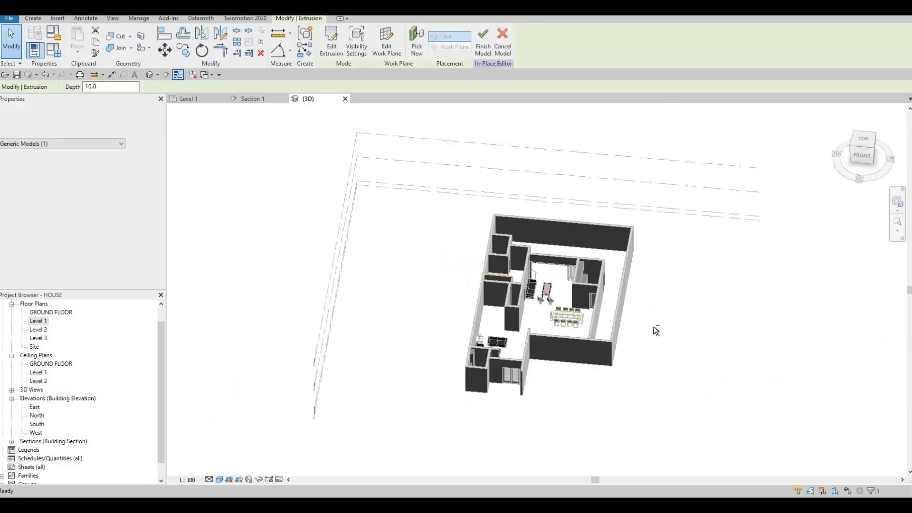
- In the 3D view, pull the shelf frame's front face out from the wall panel to a depth of about 235.5
{"action": "left_click", "coordinate": [654, 327]}
{"action": "middle_click_drag", "start_coordinate": [498, 273], "coordinate": [537, 304], "text": "shift"}
{"action": "scroll", "coordinate": [501, 273], "scroll_direction": "up", "scroll_amount": 3}
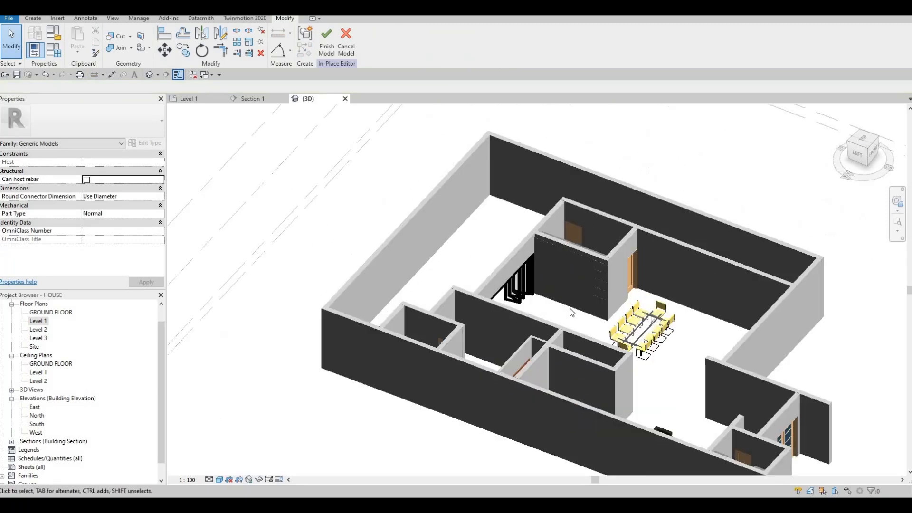
{"action": "middle_click_drag", "start_coordinate": [408, 294], "coordinate": [451, 317], "text": "shift"}
{"action": "scroll", "coordinate": [463, 308], "scroll_direction": "up", "scroll_amount": 2}
{"action": "scroll", "coordinate": [464, 307], "scroll_direction": "up", "scroll_amount": 2}
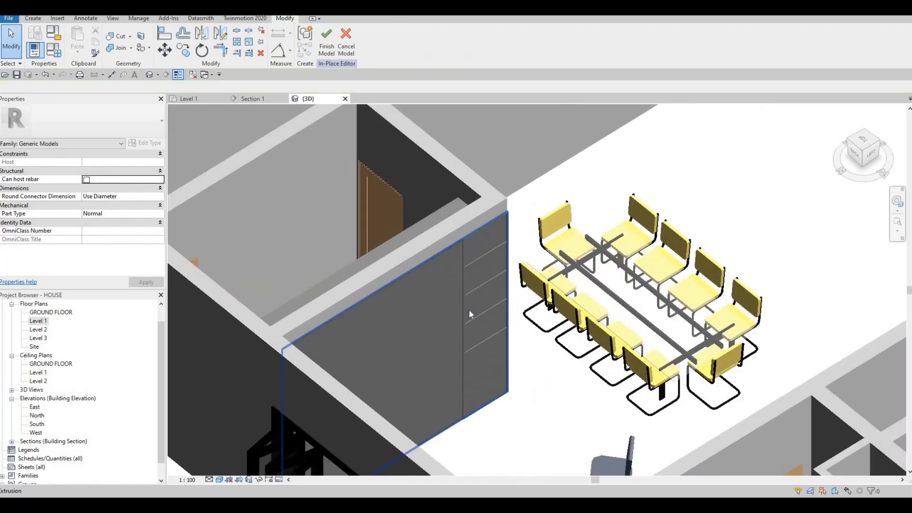
{"action": "left_click", "coordinate": [498, 322]}
{"action": "left_click_drag", "start_coordinate": [503, 324], "coordinate": [504, 326]}
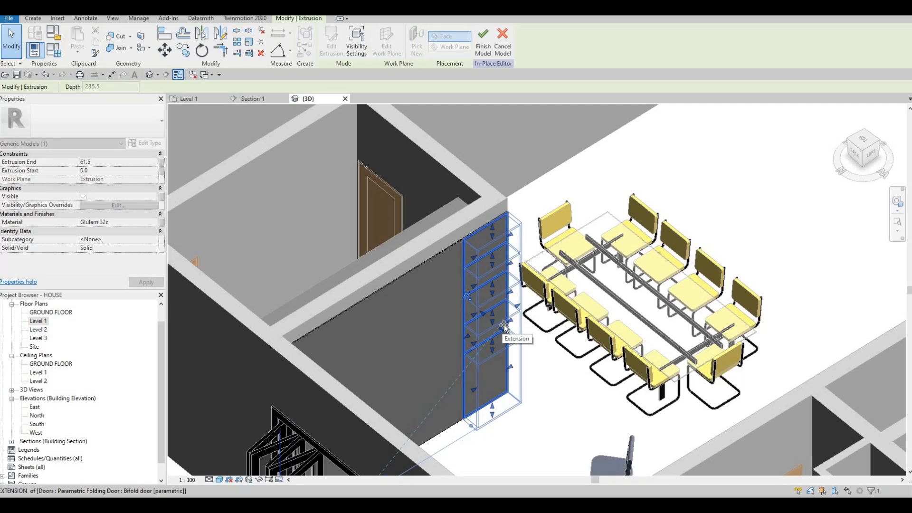
{"action": "left_click_drag", "start_coordinate": [166, 198], "coordinate": [165, 197]}
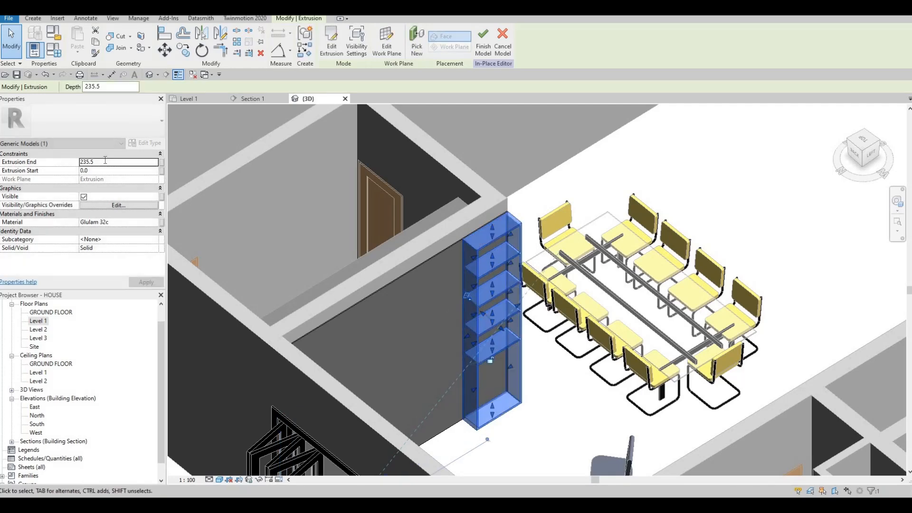
- Set the shelf frame's extrusion end to 300
{"action": "left_click", "coordinate": [105, 161]}
{"action": "type", "text": "300"}
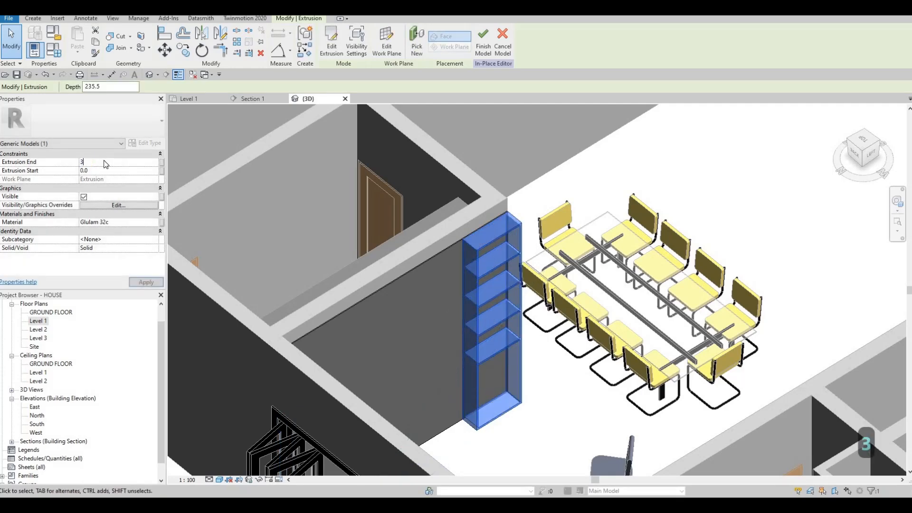
{"action": "key", "text": "Return"}
{"action": "key", "text": "Escape"}
{"action": "key", "text": "Escape"}
{"action": "middle_click_drag", "start_coordinate": [336, 289], "coordinate": [224, 147], "text": "shift"}
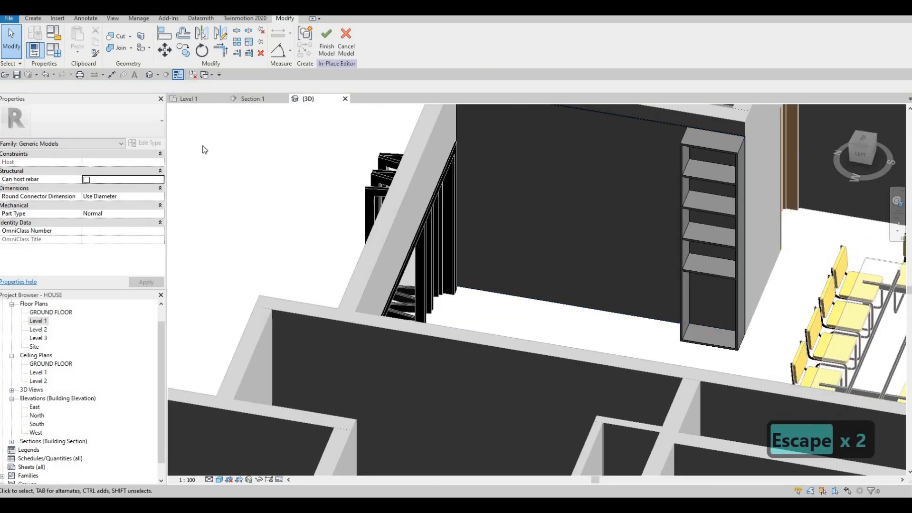
- Return to the Section 1 view and start a new extrusion on a picked work plane
{"action": "left_click", "coordinate": [190, 99]}
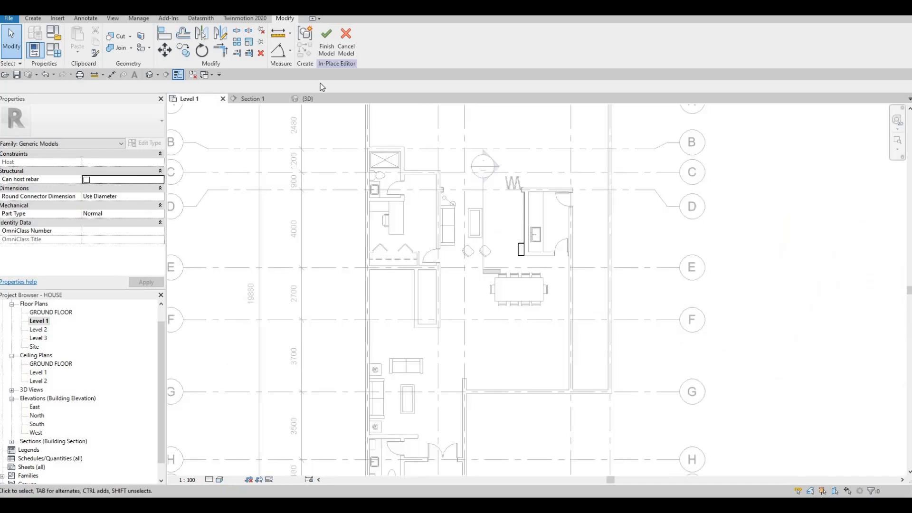
{"action": "double_click", "coordinate": [498, 160]}
{"action": "key", "text": "Escape"}
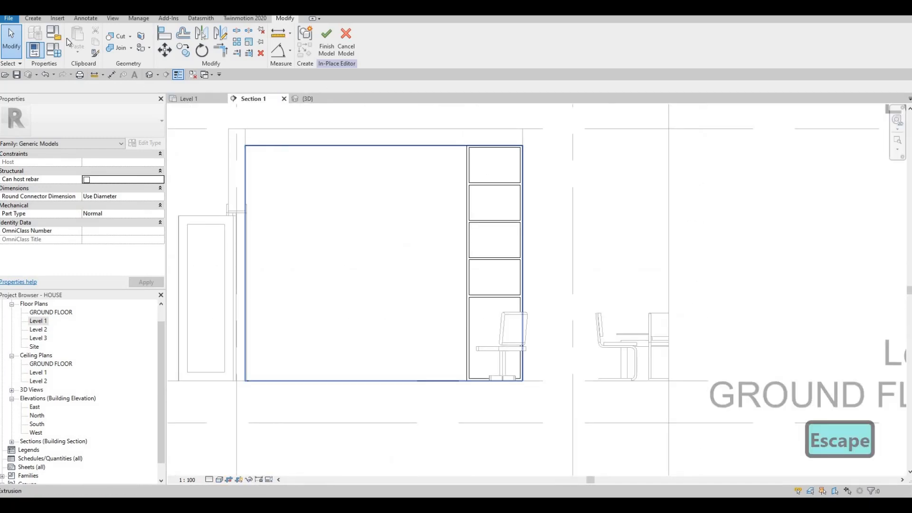
{"action": "left_click", "coordinate": [33, 18]}
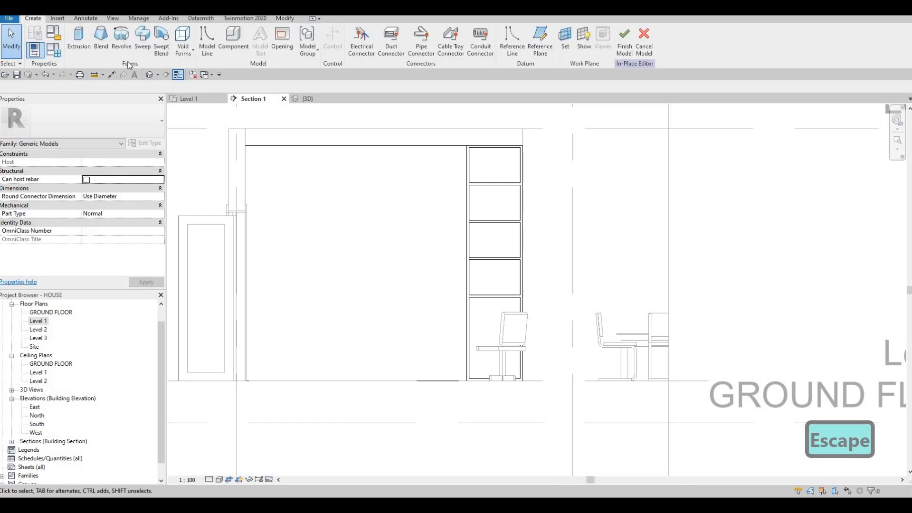
{"action": "left_click", "coordinate": [79, 43]}
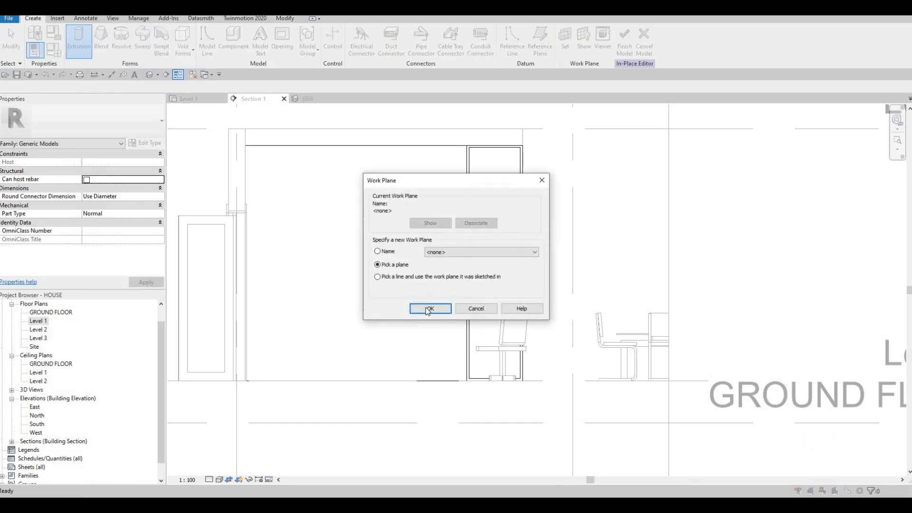
{"action": "key", "text": "Return"}
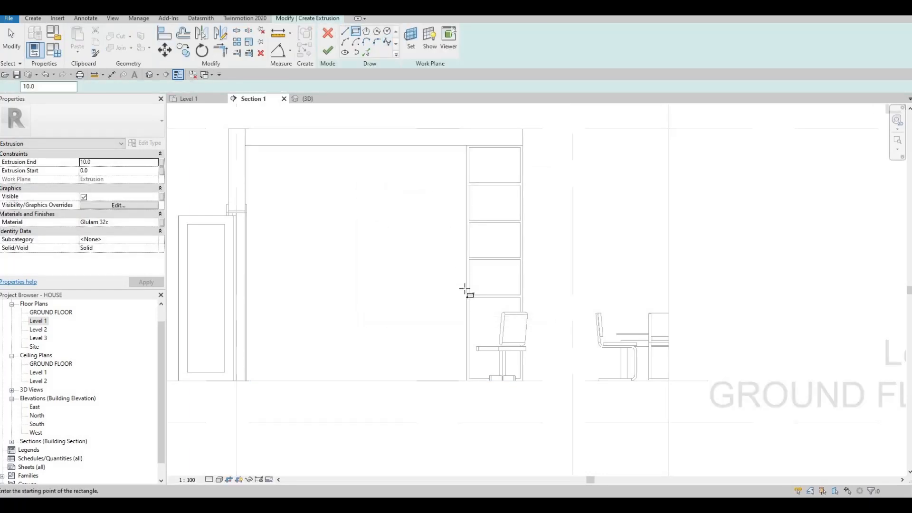
- Sketch a long horizontal rectangle about 200 high, running from the shelf frame's side toward the folding door
{"action": "left_click", "coordinate": [466, 290]}
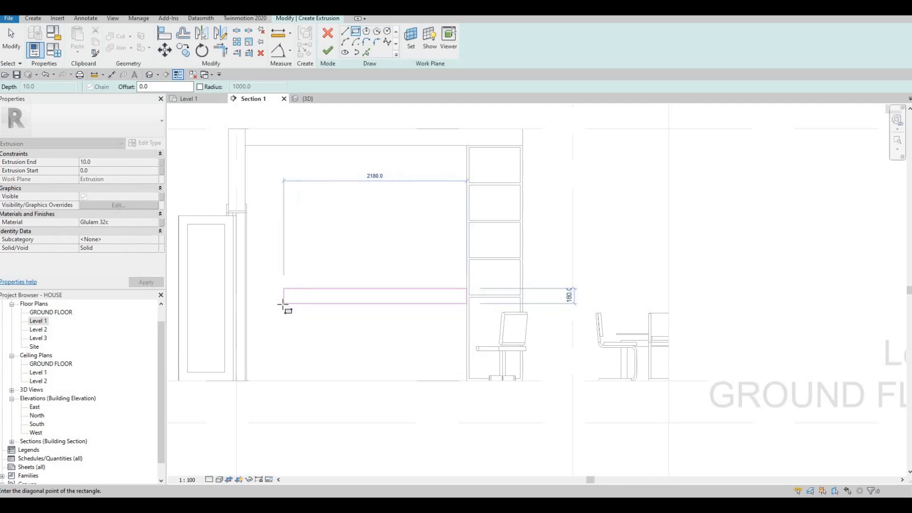
{"action": "left_click", "coordinate": [282, 305]}
{"action": "key", "text": "Escape"}
{"action": "key", "text": "Escape"}
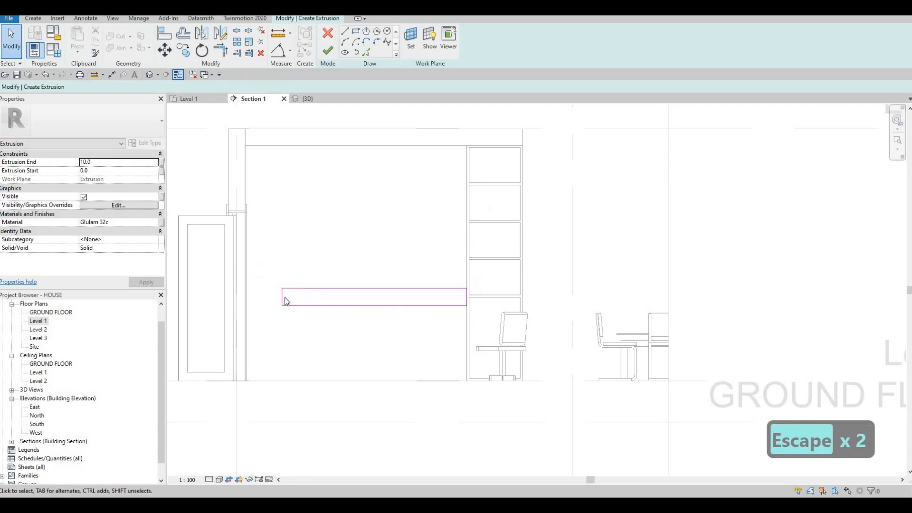
- Reduce the rectangle to about 2020 by 180 and finish the extrusion sketch
{"action": "left_click_drag", "start_coordinate": [285, 296], "coordinate": [298, 295]}
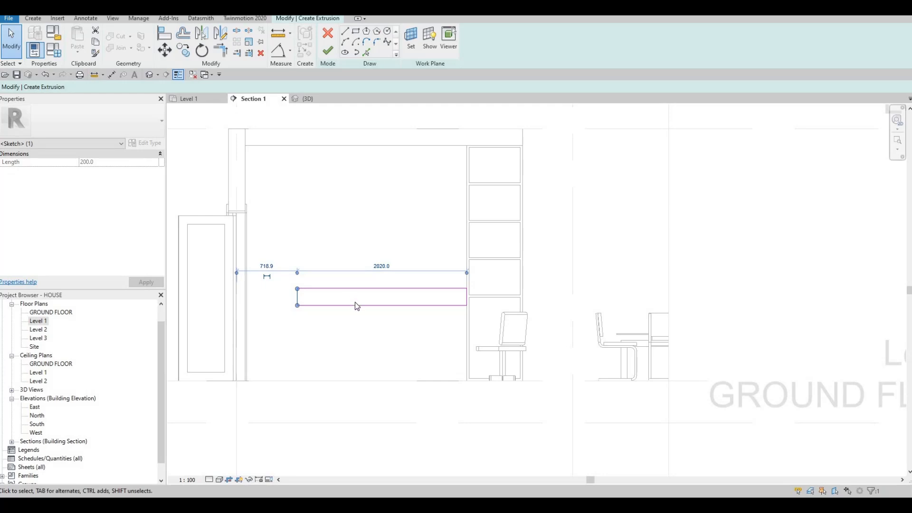
{"action": "key", "text": "Escape"}
{"action": "left_click_drag", "start_coordinate": [359, 304], "coordinate": [357, 301]}
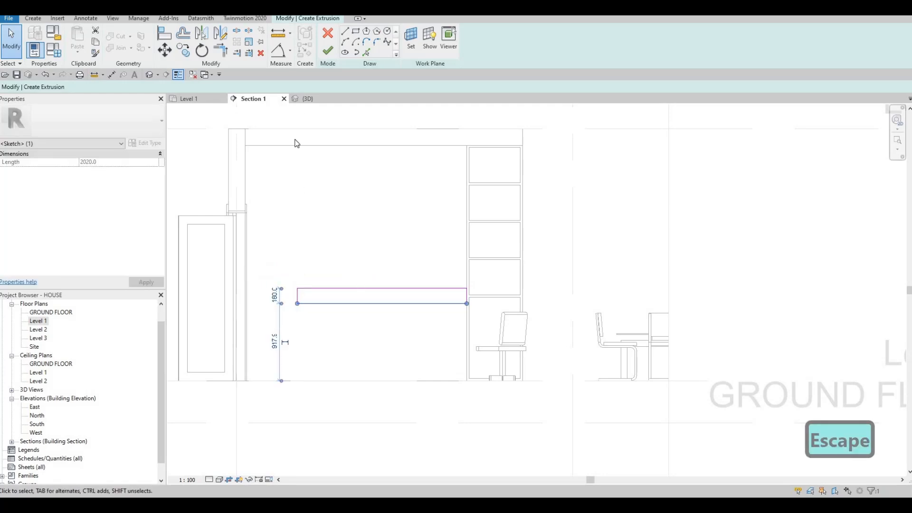
{"action": "left_click", "coordinate": [329, 51]}
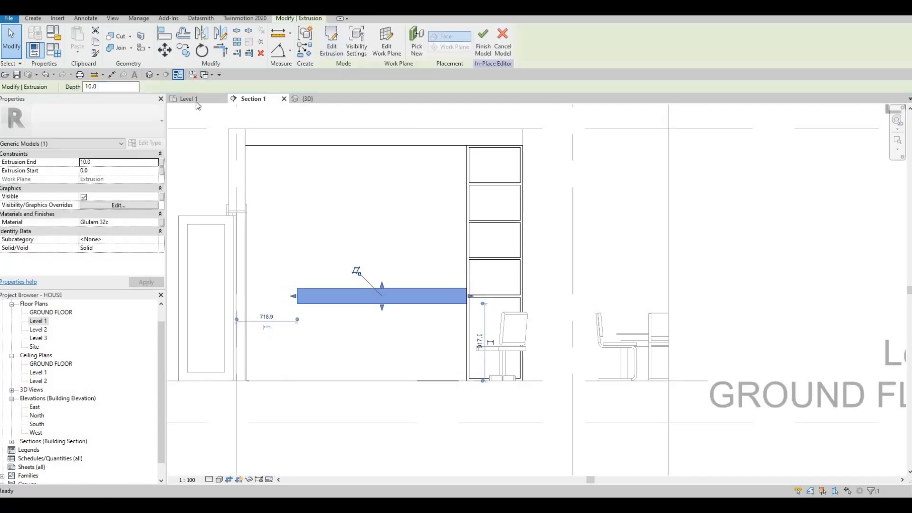
- In the 3D view, pull the horizontal extrusion's front face out from the wall panel to a depth of about 235.5
{"action": "left_click", "coordinate": [307, 100]}
{"action": "key", "text": "Escape"}
{"action": "key", "text": "Escape"}
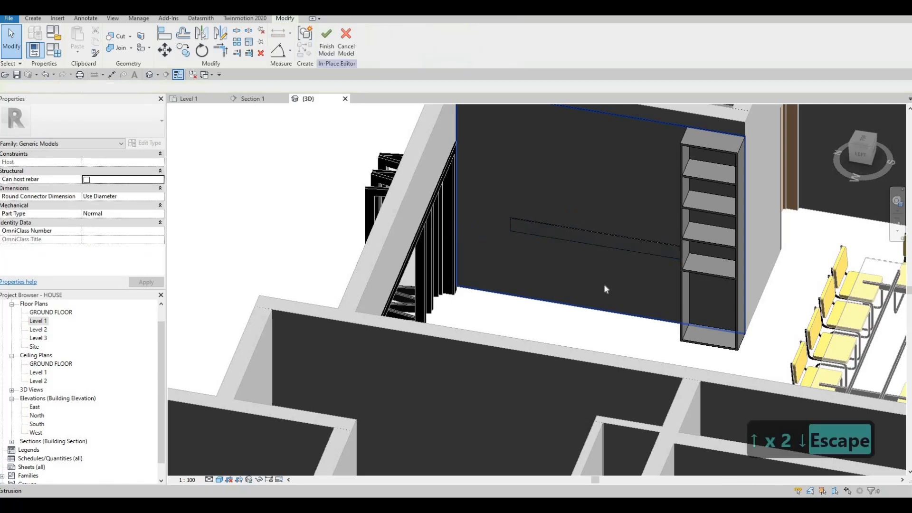
{"action": "middle_click_drag", "start_coordinate": [519, 266], "coordinate": [502, 268], "text": "shift"}
{"action": "left_click", "coordinate": [455, 279]}
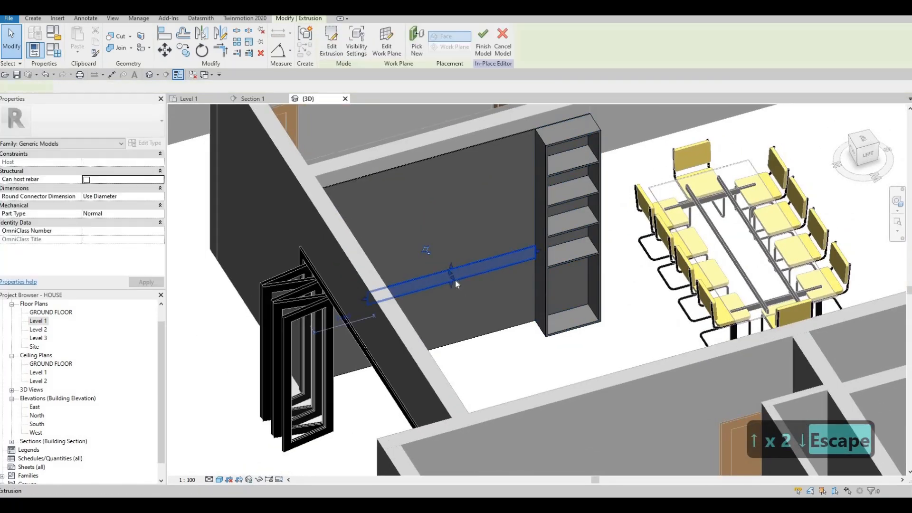
{"action": "left_click_drag", "start_coordinate": [468, 292], "coordinate": [465, 287]}
{"action": "key", "text": "Escape"}
{"action": "key", "text": "Escape"}
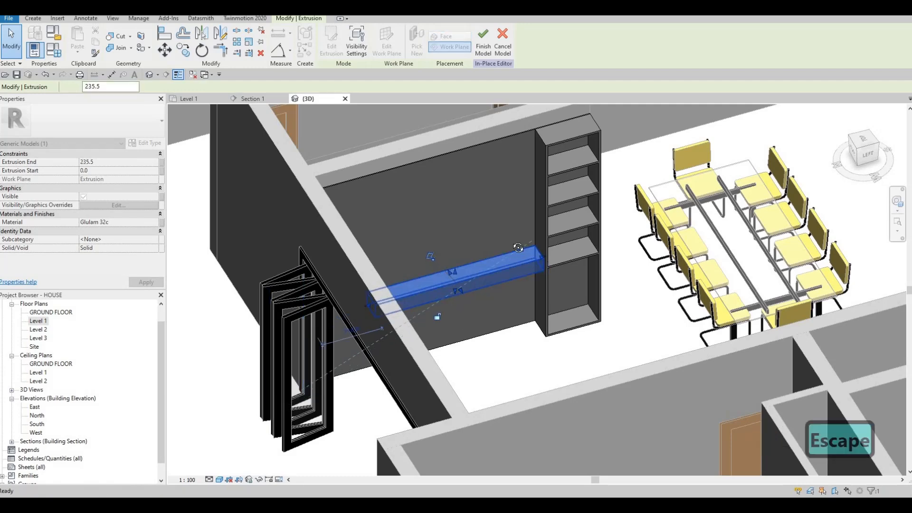
{"action": "middle_click_drag", "start_coordinate": [450, 211], "coordinate": [104, 287], "text": "shift"}
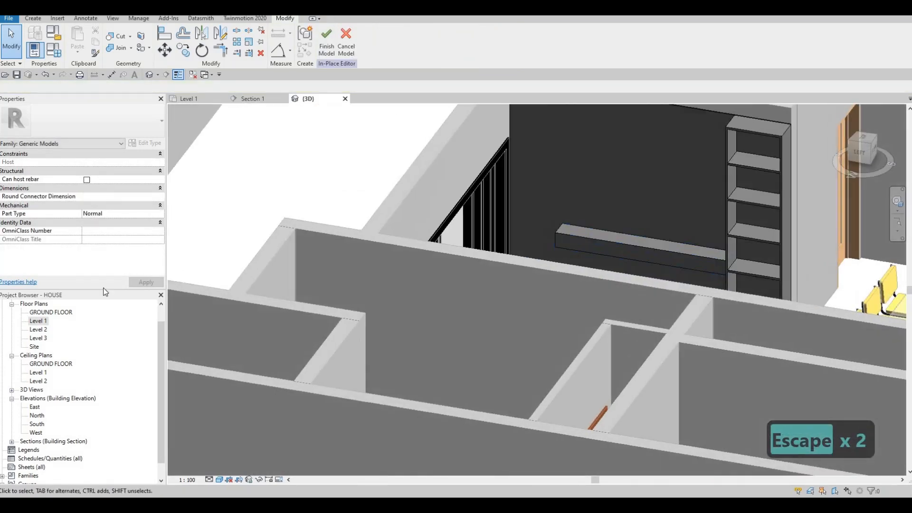
- Return to the Level 1 plan and start a new extrusion at the long cabinet's free end beside the folding door
{"action": "double_click", "coordinate": [38, 322]}
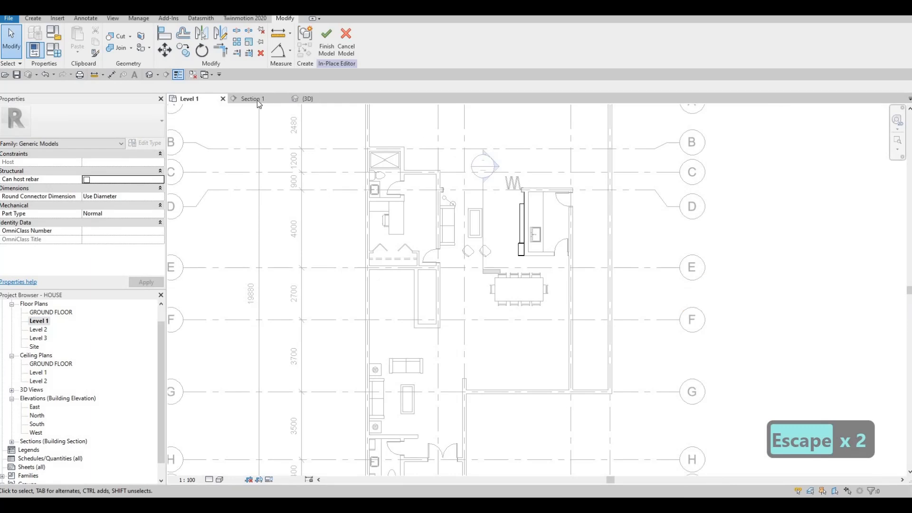
{"action": "middle_click_drag", "start_coordinate": [231, 180], "coordinate": [281, 177]}
{"action": "key", "text": "Escape"}
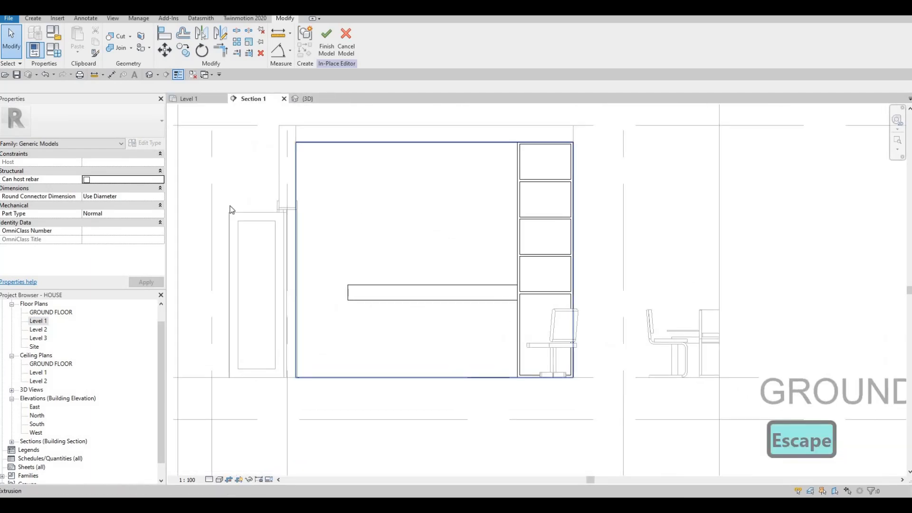
{"action": "key", "text": "ctrl+Tab"}
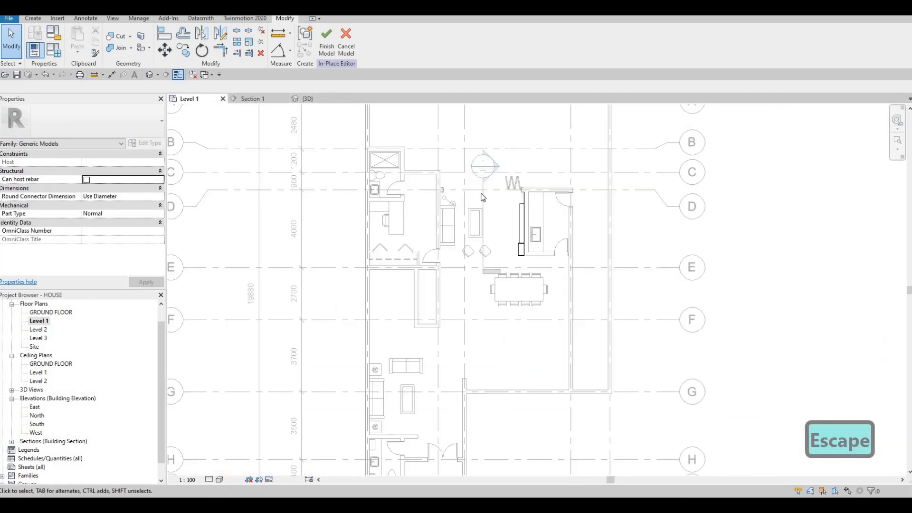
{"action": "scroll", "coordinate": [471, 204], "scroll_direction": "up", "scroll_amount": 5}
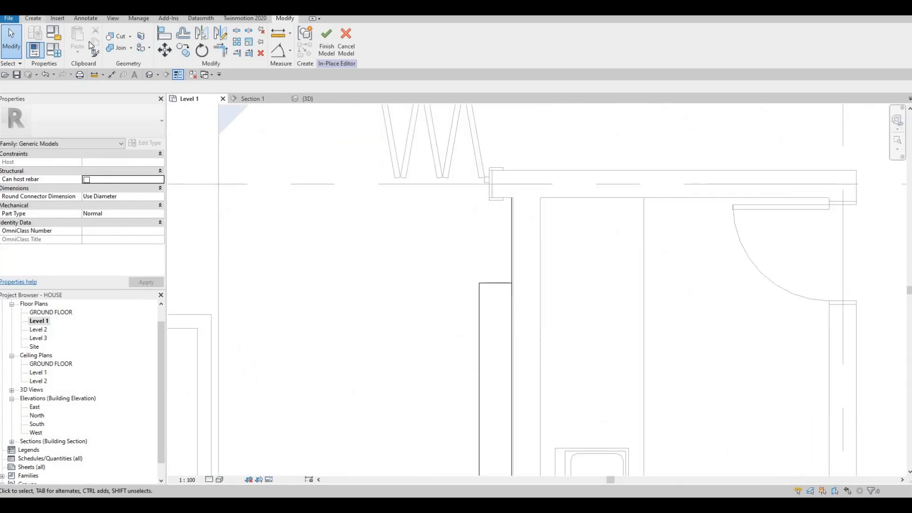
{"action": "left_click", "coordinate": [33, 18]}
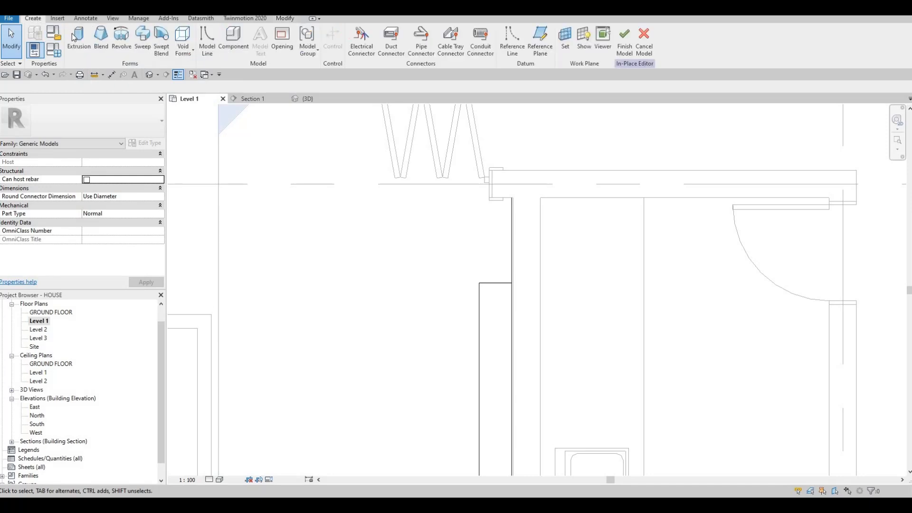
{"action": "left_click", "coordinate": [78, 39]}
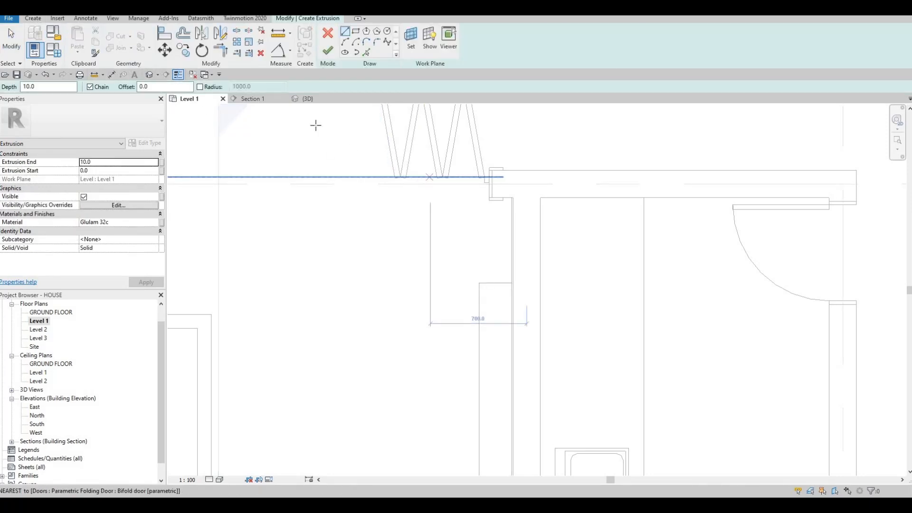
- Assign the Glulam 32h material from the Wood category of AEC Materials to the new extrusion
{"action": "left_click", "coordinate": [156, 223]}
{"action": "left_click", "coordinate": [157, 223]}
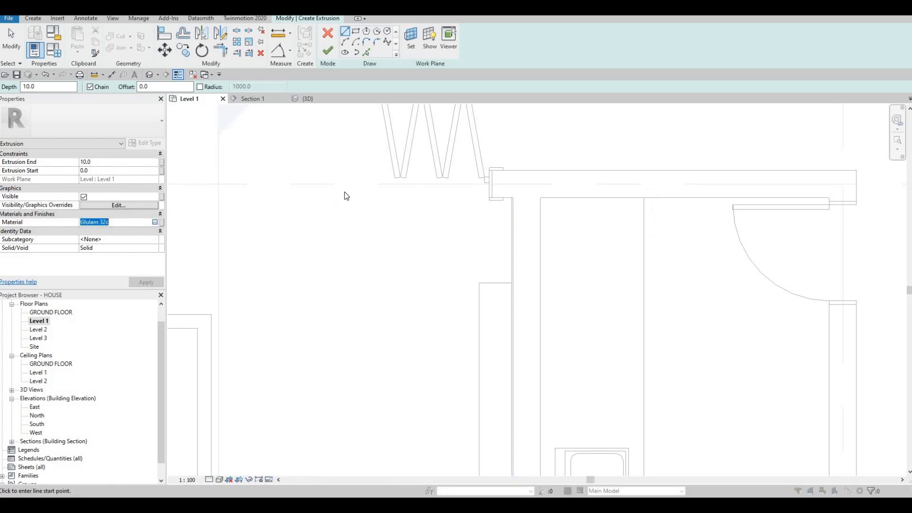
{"action": "left_click", "coordinate": [257, 300]}
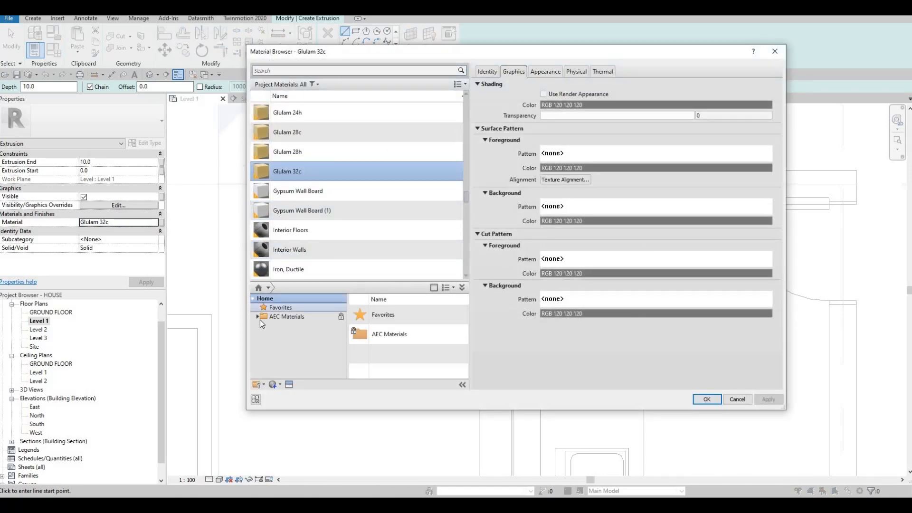
{"action": "left_click", "coordinate": [258, 316]}
{"action": "scroll", "coordinate": [320, 360], "scroll_direction": "down", "scroll_amount": 5}
{"action": "left_click", "coordinate": [275, 372]}
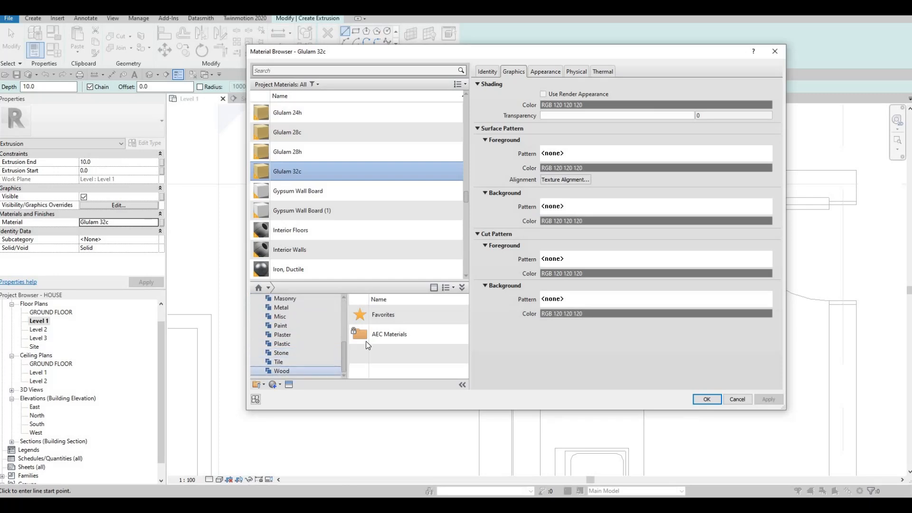
{"action": "scroll", "coordinate": [408, 349], "scroll_direction": "down", "scroll_amount": 5}
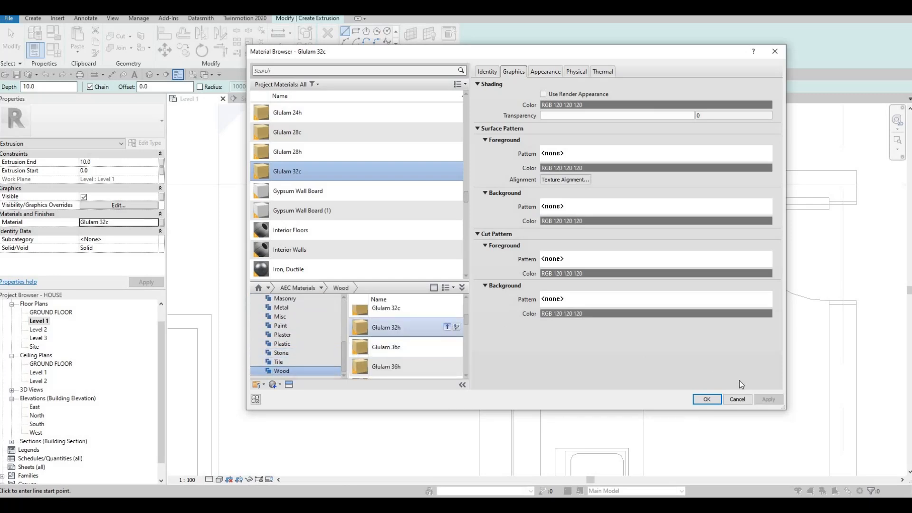
{"action": "key", "text": "Return"}
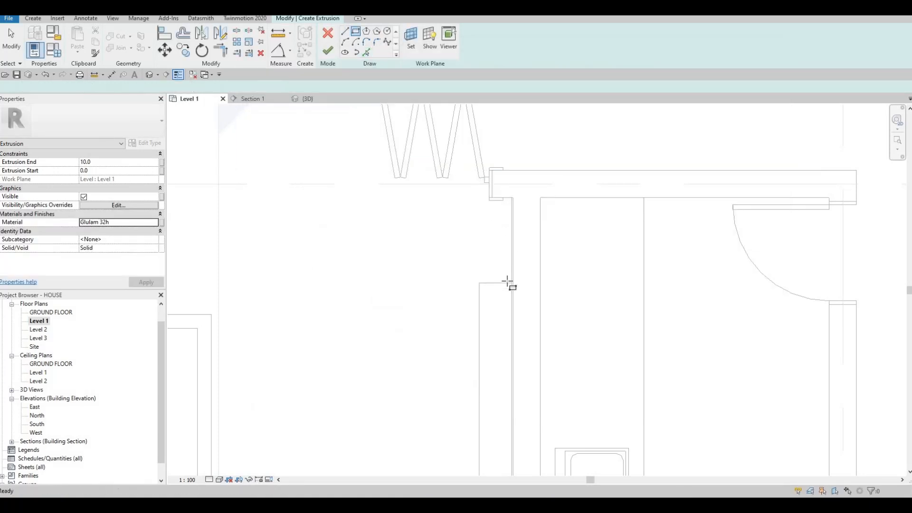
- Sketch a rectangle about 618.9 long and as deep as the cabinet, from the cabinet's end to the wall by the folding door
{"action": "left_click", "coordinate": [512, 283]}
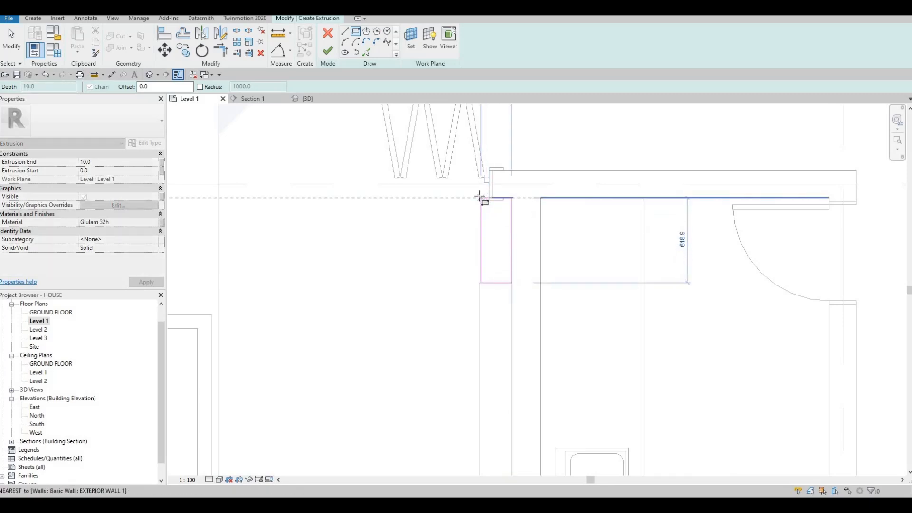
{"action": "left_click", "coordinate": [471, 213]}
{"action": "key", "text": "Escape"}
{"action": "key", "text": "Escape"}
{"action": "scroll", "coordinate": [473, 212], "scroll_direction": "up", "scroll_amount": 1}
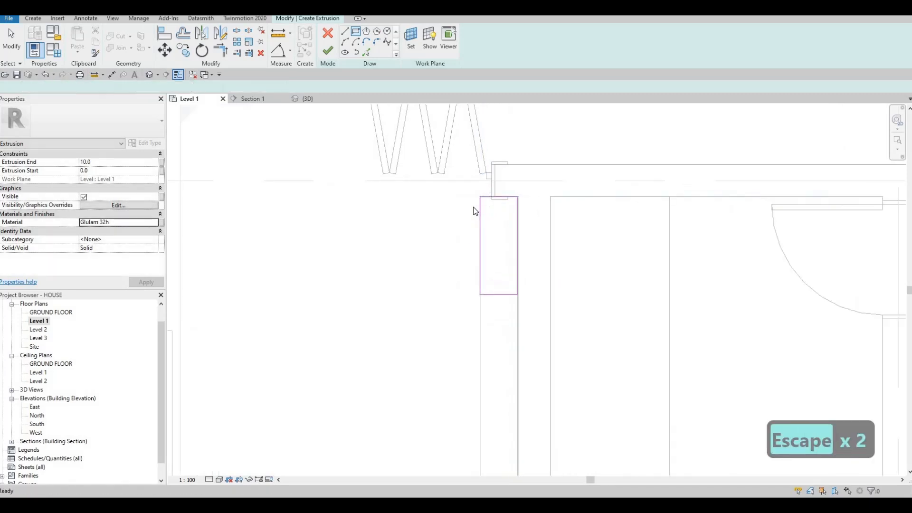
{"action": "key", "text": "a"}
{"action": "key", "text": "l"}
{"action": "left_click", "coordinate": [480, 271]}
{"action": "key", "text": "Escape"}
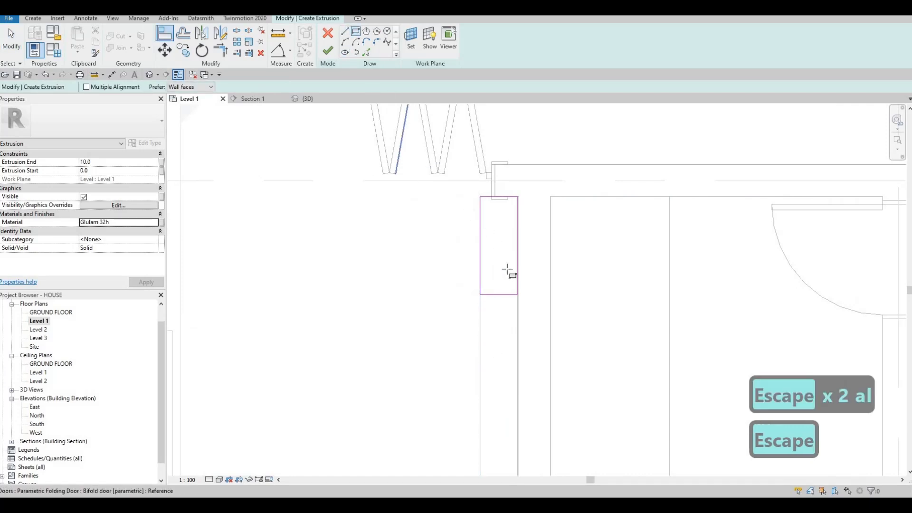
- Sketch a narrow slot rectangle inward from the room-side edge near the cabinet end and delete its line lying on that edge
{"action": "scroll", "coordinate": [488, 357], "scroll_direction": "up", "scroll_amount": 2}
{"action": "left_click", "coordinate": [489, 356]}
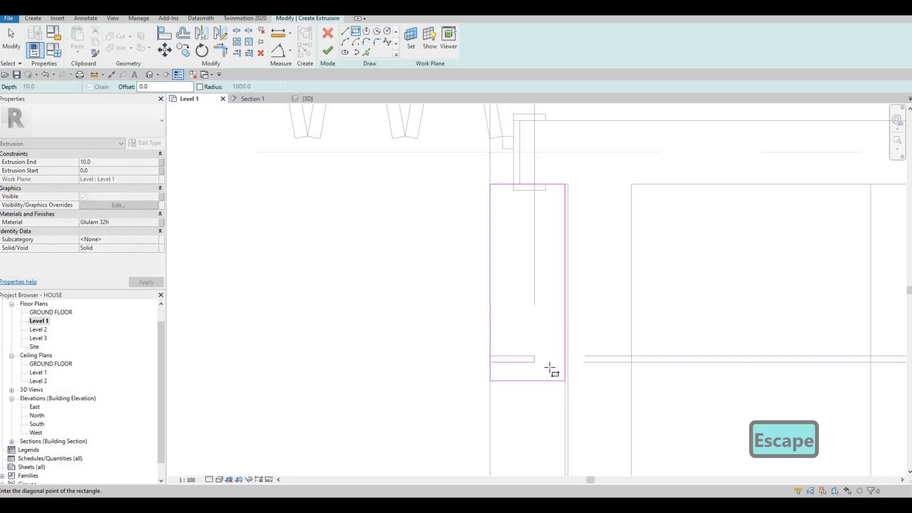
{"action": "left_click", "coordinate": [547, 368]}
{"action": "key", "text": "Escape"}
{"action": "key", "text": "Escape"}
{"action": "key", "text": "Escape"}
{"action": "left_click", "coordinate": [491, 368]}
{"action": "key", "text": "Delete"}
{"action": "key", "text": "Escape"}
- Copy the three slot lines seven times at equal spacing along the rectangle toward the folding door wall
{"action": "left_click_drag", "start_coordinate": [551, 372], "coordinate": [514, 341]}
{"action": "key", "text": "c"}
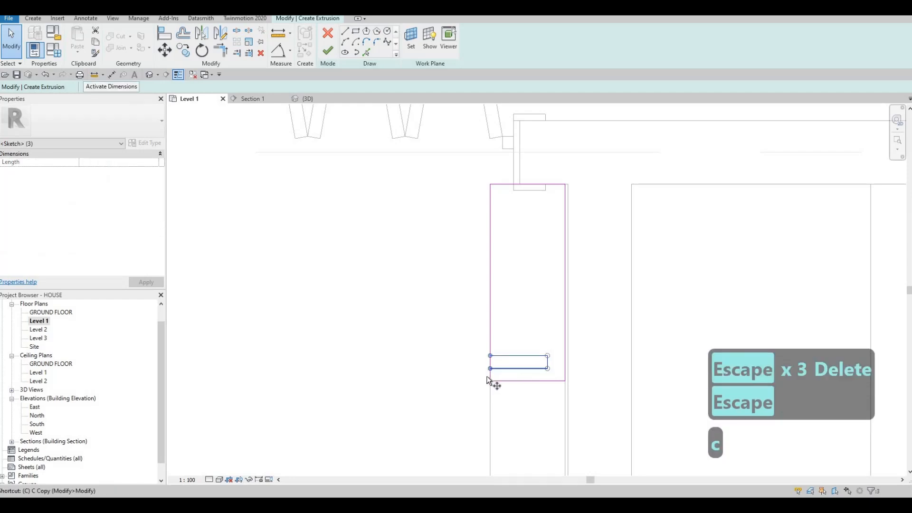
{"action": "key", "text": "o"}
{"action": "left_click", "coordinate": [489, 355]}
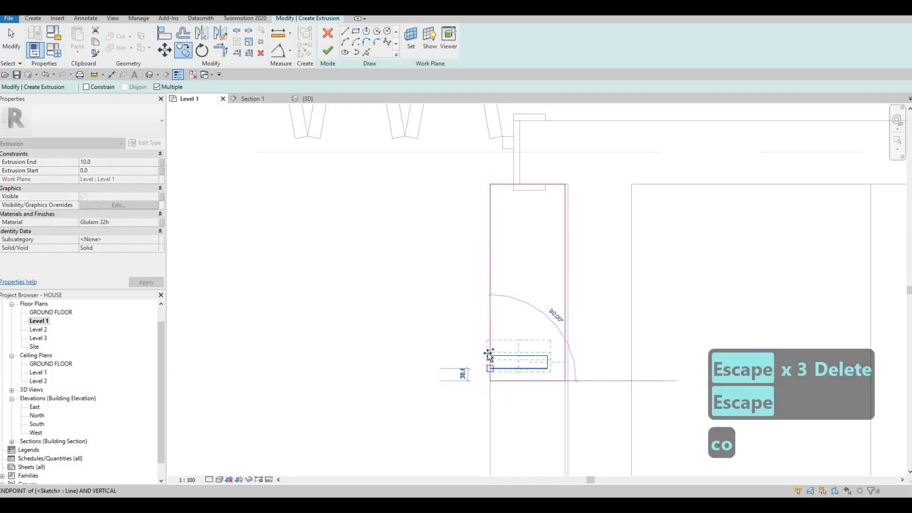
{"action": "left_click", "coordinate": [488, 331]}
{"action": "left_click", "coordinate": [488, 306]}
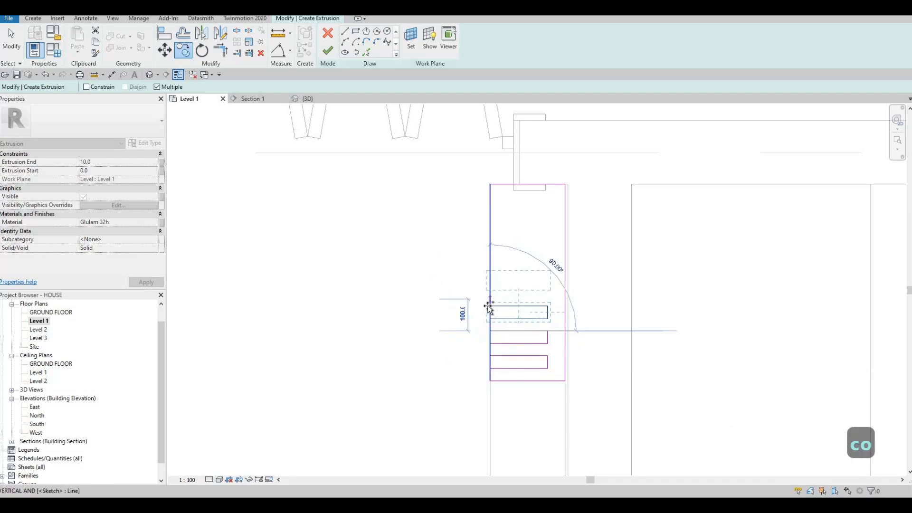
{"action": "left_click", "coordinate": [489, 281]}
{"action": "left_click", "coordinate": [490, 256]}
{"action": "left_click", "coordinate": [490, 232]}
{"action": "left_click", "coordinate": [489, 206]}
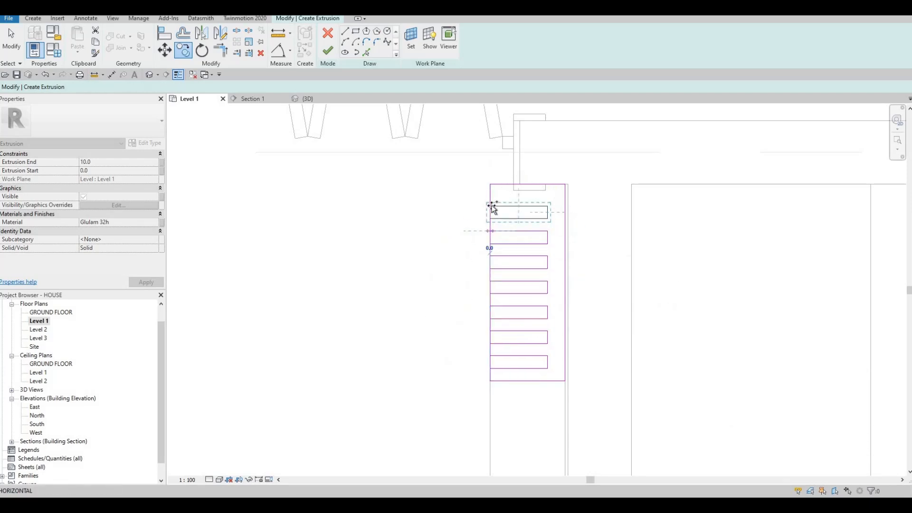
{"action": "key", "text": "Escape"}
{"action": "key", "text": "Escape"}
{"action": "key", "text": "Escape"}
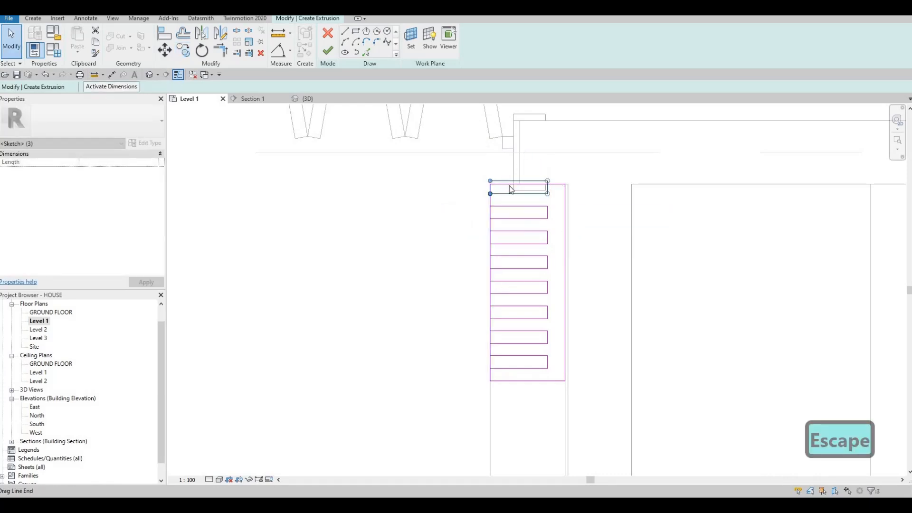
- Delete the last slot copy that overlaps the rectangle's end at the wall
{"action": "scroll", "coordinate": [507, 185], "scroll_direction": "up", "scroll_amount": 2}
{"action": "key", "text": "Tab"}
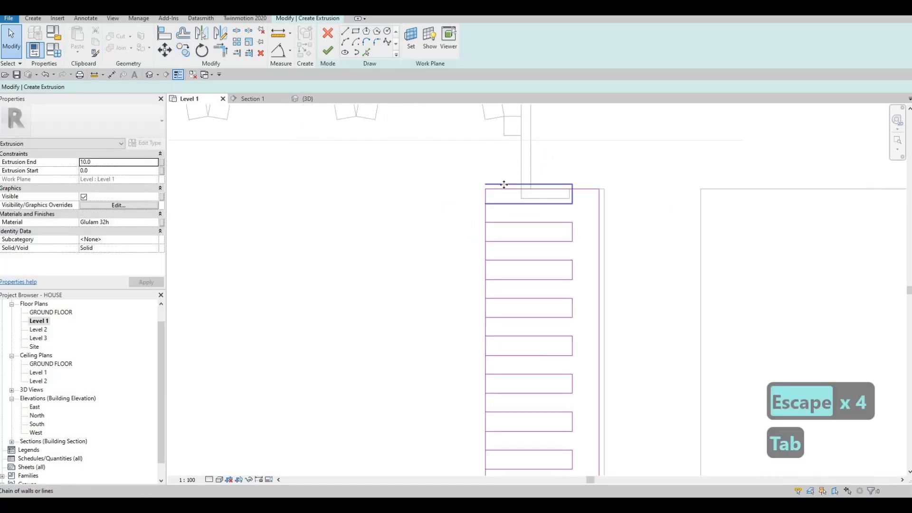
{"action": "left_click", "coordinate": [506, 184]}
{"action": "key", "text": "Delete"}
{"action": "middle_click_drag", "start_coordinate": [478, 191], "coordinate": [465, 167]}
{"action": "scroll", "coordinate": [466, 167], "scroll_direction": "down", "scroll_amount": 2}
- Nudge all seven slots together slightly toward the cabinet-free end so they sit evenly between the rectangle's ends
{"action": "mouse_move", "coordinate": [447, 178]}
{"action": "left_mouse_down"}
{"action": "mouse_move", "coordinate": [527, 324]}
{"action": "mouse_move", "coordinate": [533, 376]}
{"action": "left_mouse_up"}
{"action": "key", "text": "Up"}
{"action": "key", "text": "Up"}
{"action": "key", "text": "Up"}
{"action": "key", "text": "Up"}
{"action": "key", "text": "Down"}
{"action": "key", "text": "Down"}
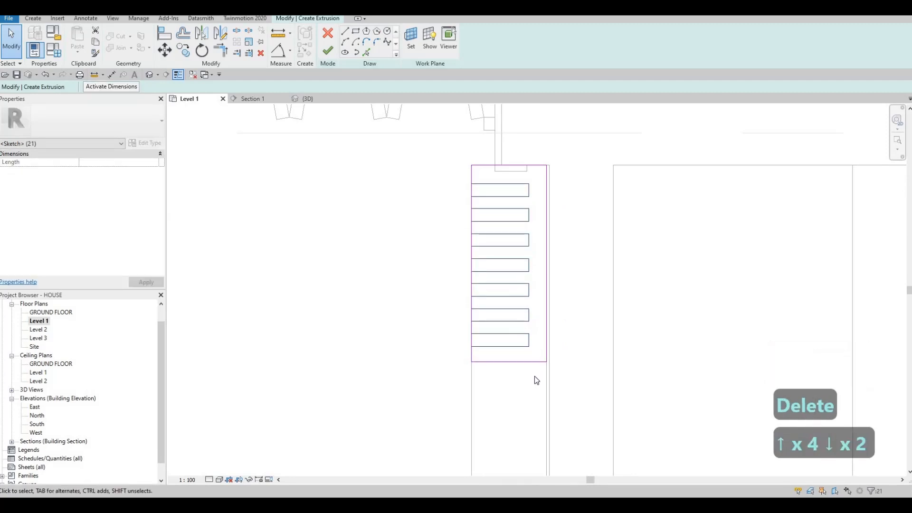
{"action": "key", "text": "Escape"}
{"action": "key", "text": "Escape"}
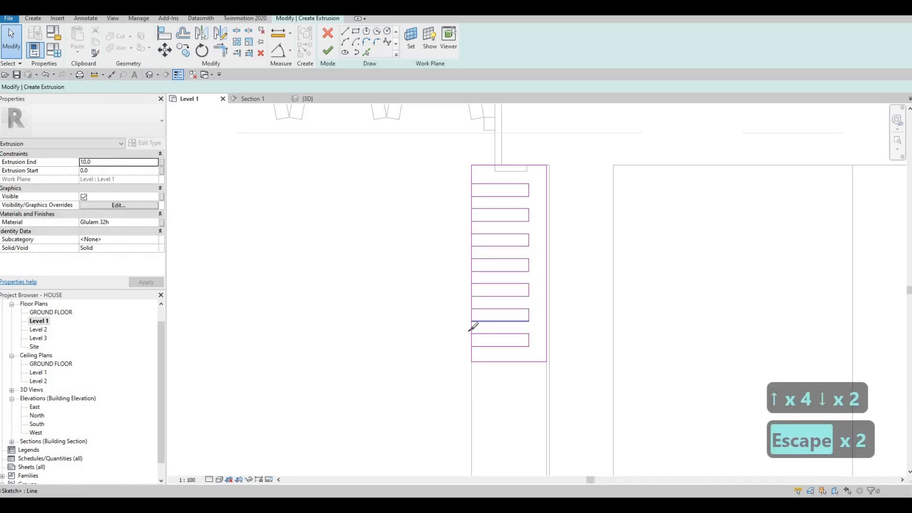
- Split the rectangle's room-side edge at the slots without deleting the inner segments
{"action": "key", "text": "s"}
{"action": "key", "text": "l"}
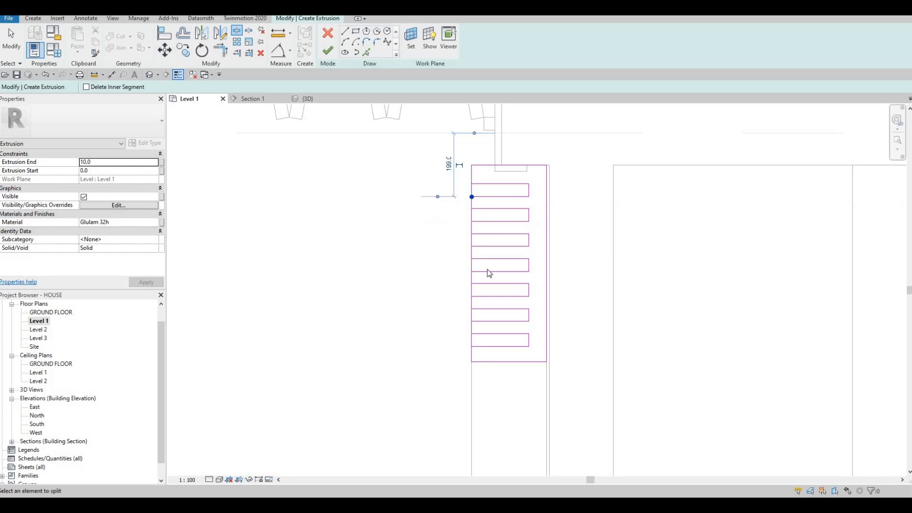
{"action": "key", "text": "Escape"}
{"action": "key", "text": "Escape"}
{"action": "key", "text": "Escape"}
- Trim the room-side edge segments to the slot lines so all seven slots open and form one continuous comb-shaped profile
{"action": "key", "text": "t"}
{"action": "key", "text": "r"}
{"action": "scroll", "coordinate": [471, 174], "scroll_direction": "up", "scroll_amount": 1}
{"action": "left_click", "coordinate": [471, 173]}
{"action": "left_click", "coordinate": [467, 167]}
{"action": "left_click", "coordinate": [481, 206]}
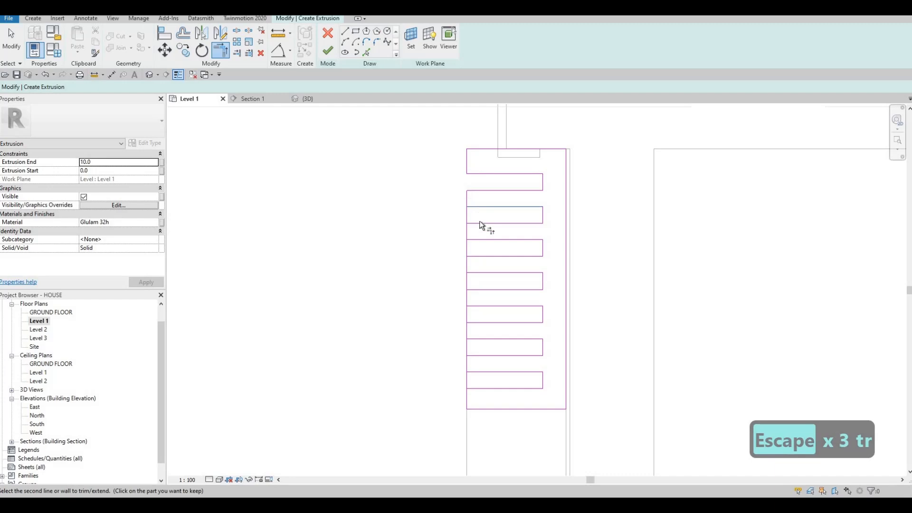
{"action": "left_click", "coordinate": [477, 240]}
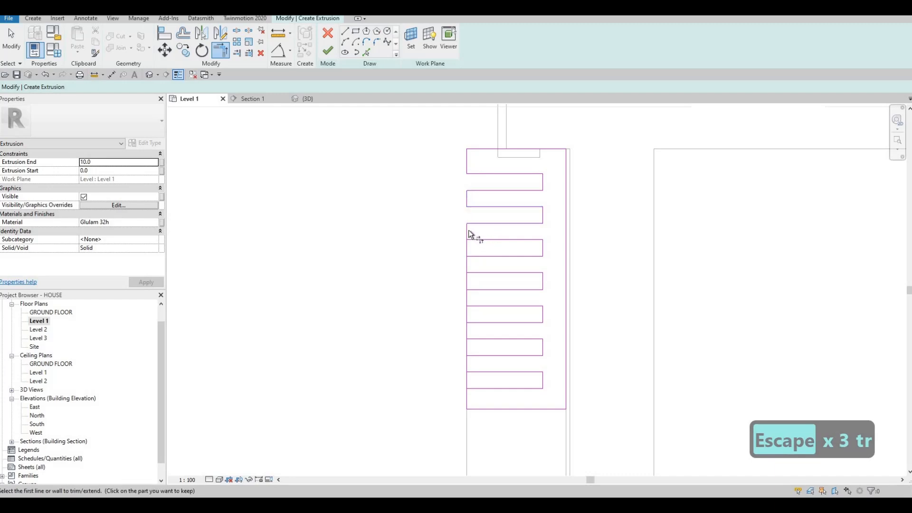
{"action": "left_click", "coordinate": [478, 272]}
{"action": "left_click", "coordinate": [467, 262]}
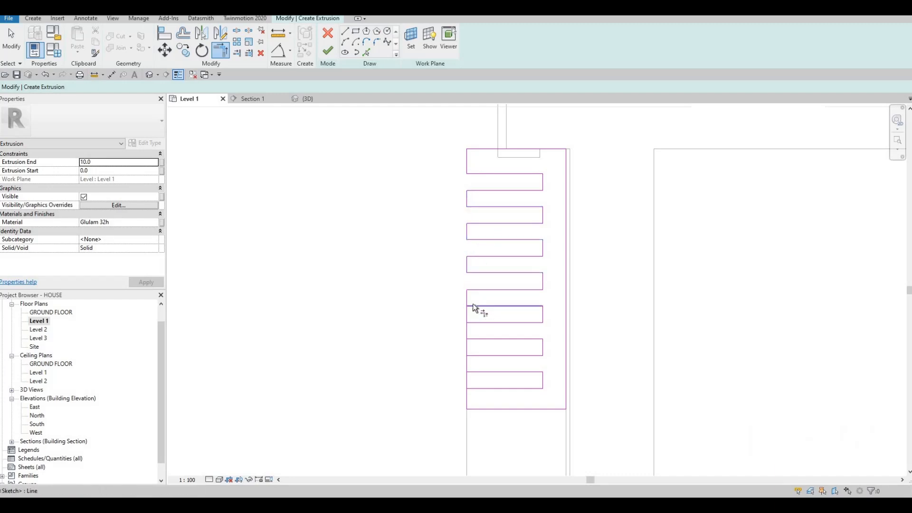
{"action": "left_click", "coordinate": [468, 299]}
{"action": "left_click", "coordinate": [473, 336]}
{"action": "left_click", "coordinate": [467, 331]}
{"action": "left_click", "coordinate": [477, 368]}
{"action": "left_click", "coordinate": [468, 361]}
{"action": "scroll", "coordinate": [441, 254], "scroll_direction": "down", "scroll_amount": 3}
{"action": "key", "text": "Escape"}
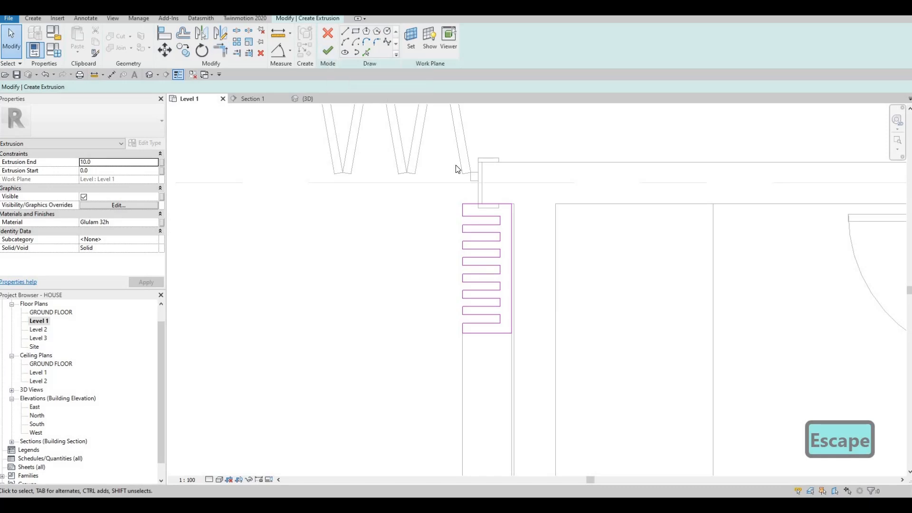
- Finish the extrusion sketch and, in the 3D view, pull the slatted extrusion's top face up to the wall panel's top
{"action": "left_click", "coordinate": [325, 52]}
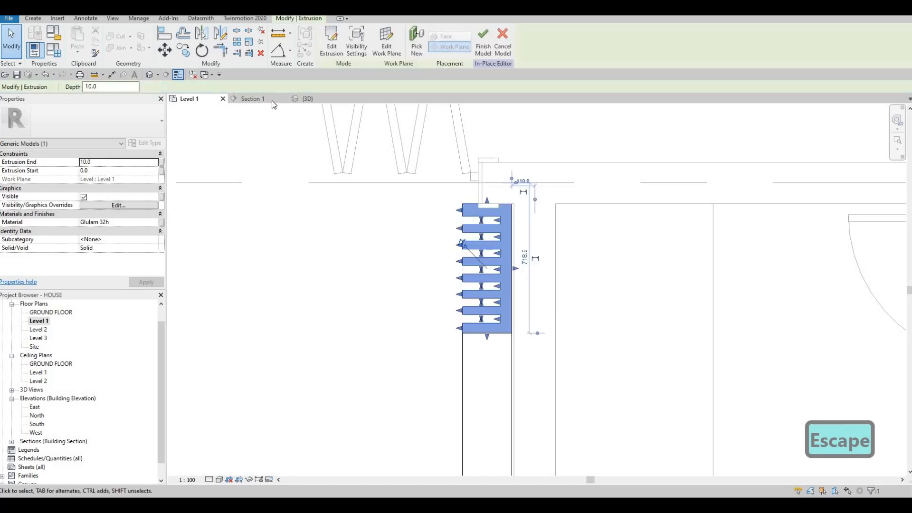
{"action": "left_click", "coordinate": [306, 98]}
{"action": "scroll", "coordinate": [540, 306], "scroll_direction": "up", "scroll_amount": 3}
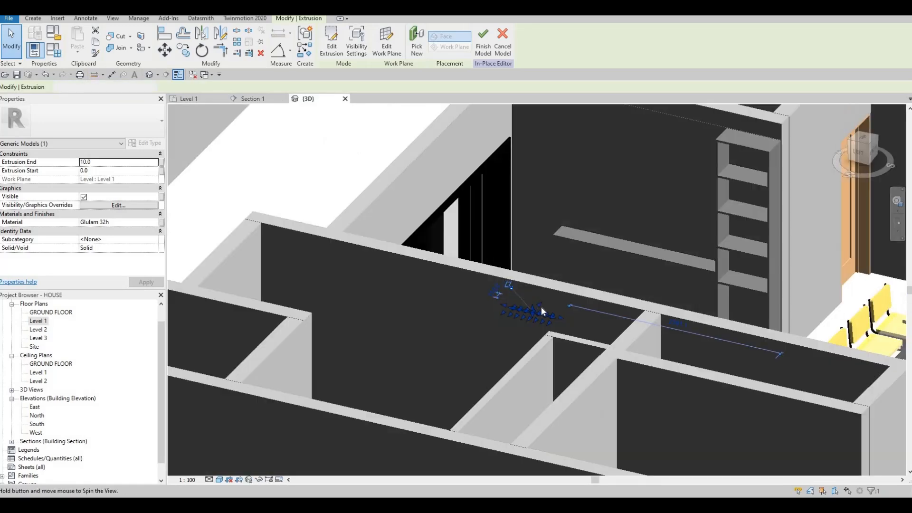
{"action": "left_click_drag", "start_coordinate": [533, 310], "coordinate": [547, 106]}
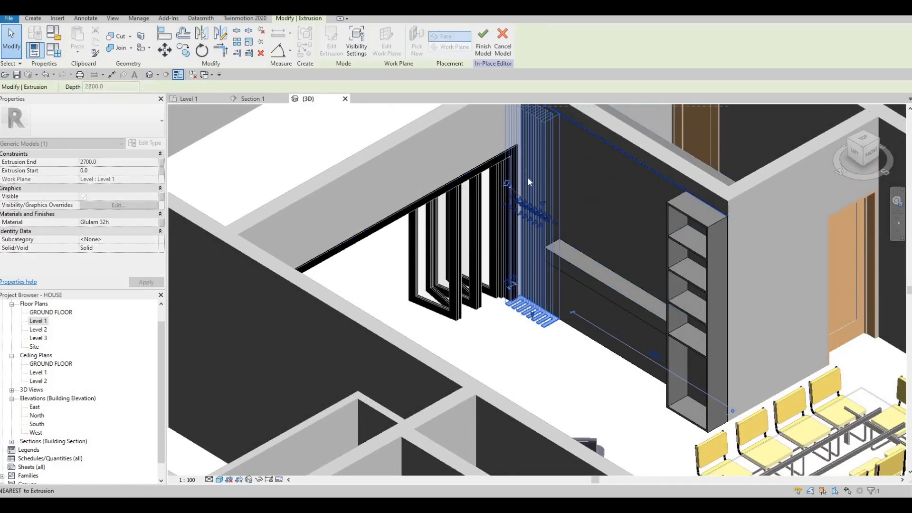
{"action": "key", "text": "Escape"}
{"action": "middle_click_drag", "start_coordinate": [528, 178], "coordinate": [528, 255], "text": "shift"}
{"action": "key", "text": "Escape"}
{"action": "key", "text": "Escape"}
{"action": "middle_click_drag", "start_coordinate": [566, 261], "coordinate": [561, 265], "text": "shift"}
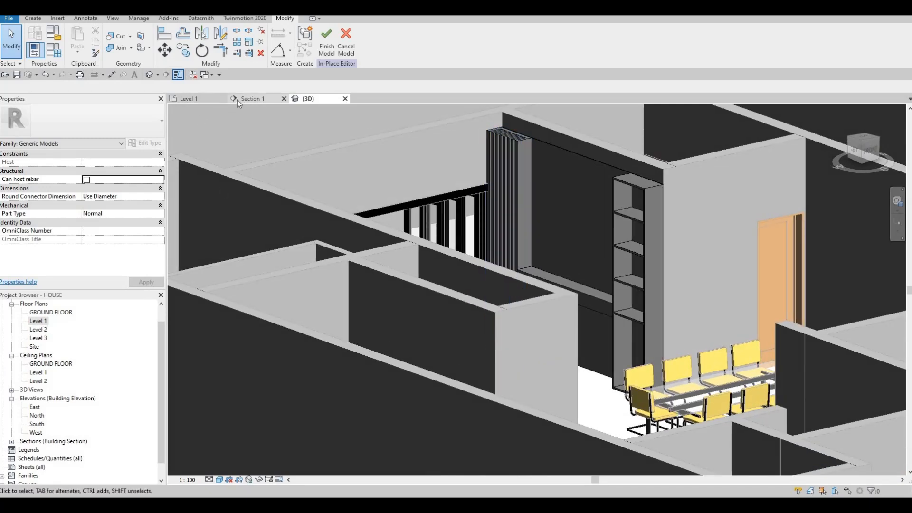
- Switch to the Section 1 view and open the shelf frame extrusion's sketch for editing
{"action": "left_click", "coordinate": [278, 100]}
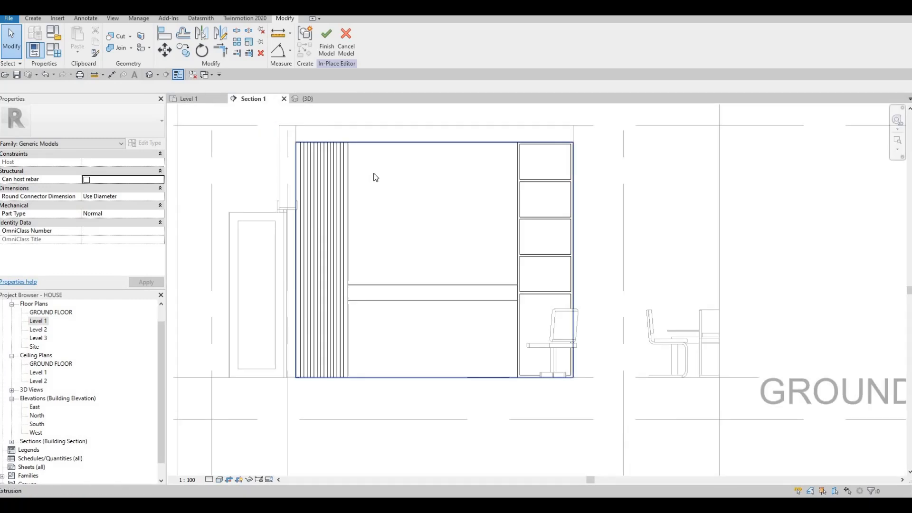
{"action": "key", "text": "Escape"}
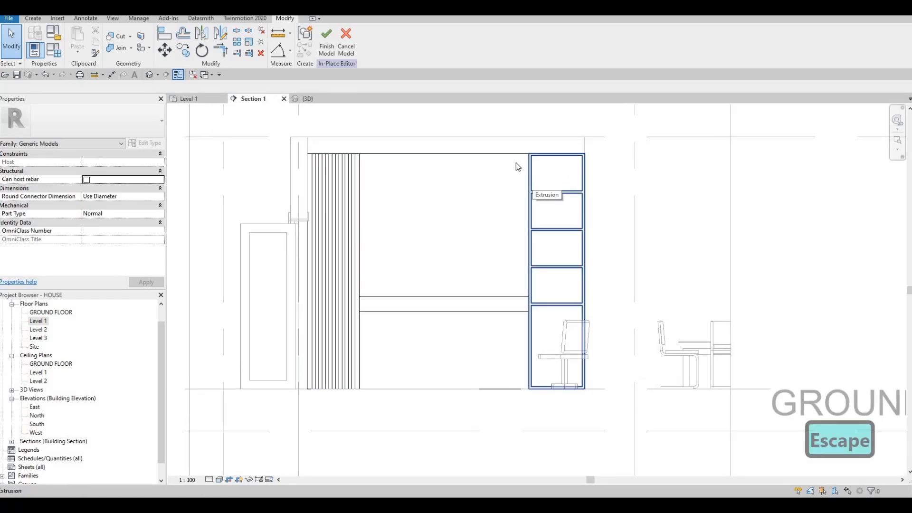
{"action": "left_click", "coordinate": [533, 191]}
{"action": "double_click", "coordinate": [528, 150]}
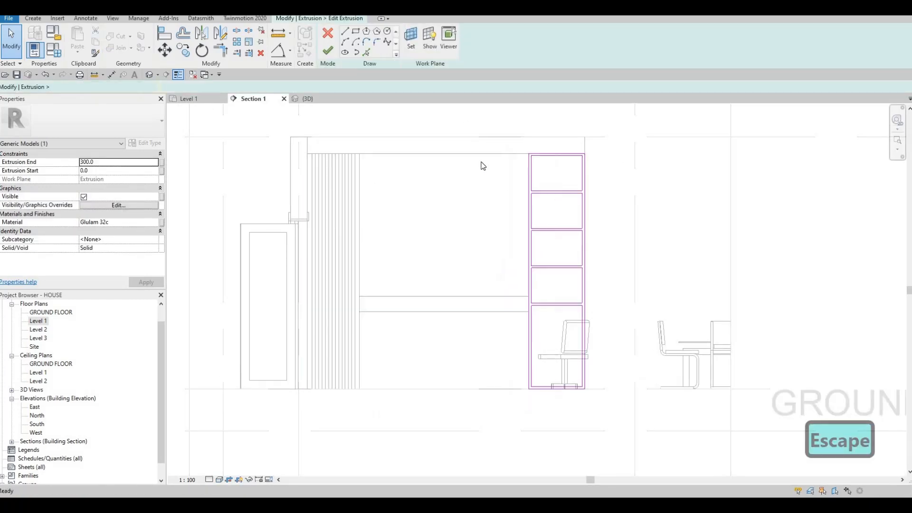
- Sketch a rectangle about 2045 by 470 mm along the panel's top, from the slatted element to the shelf frame's inner side
{"action": "scroll", "coordinate": [480, 161], "scroll_direction": "up", "scroll_amount": 2}
{"action": "left_click", "coordinate": [348, 31]}
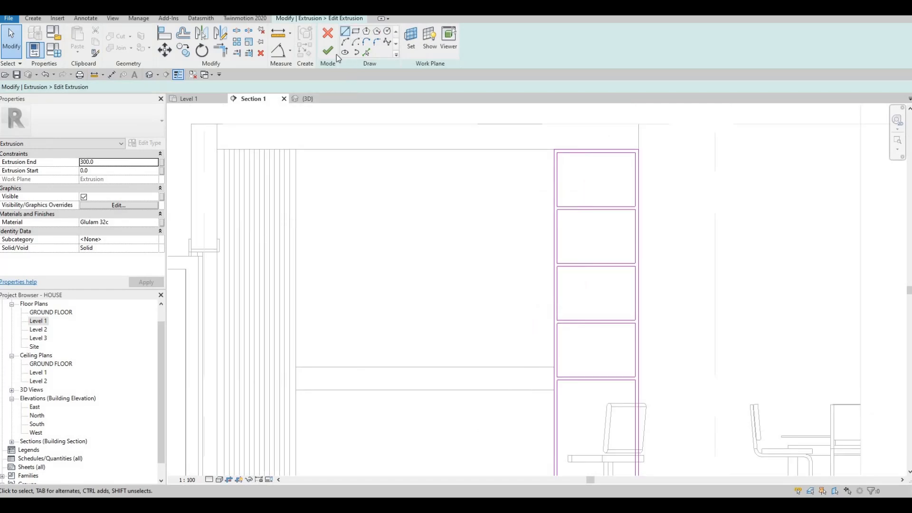
{"action": "left_click", "coordinate": [296, 150]}
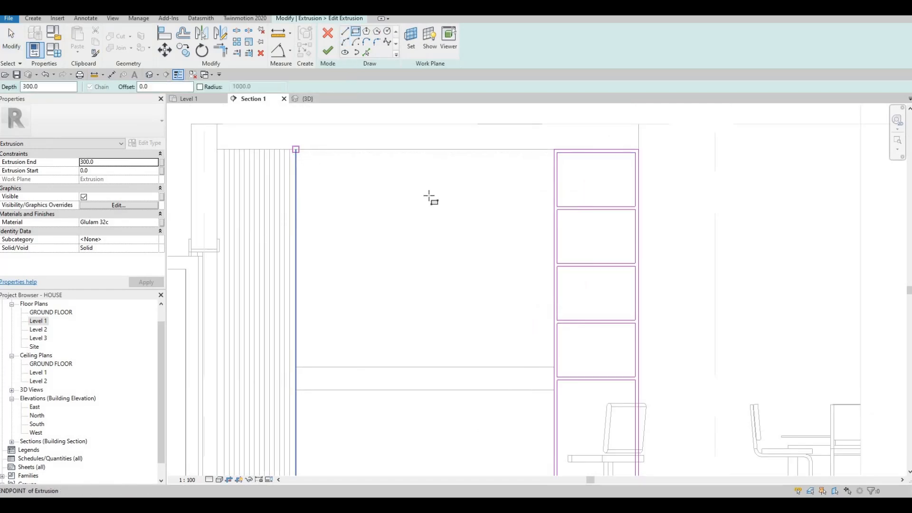
{"action": "left_click", "coordinate": [554, 210]}
{"action": "key", "text": "Escape"}
{"action": "key", "text": "Escape"}
{"action": "scroll", "coordinate": [580, 159], "scroll_direction": "up", "scroll_amount": 2}
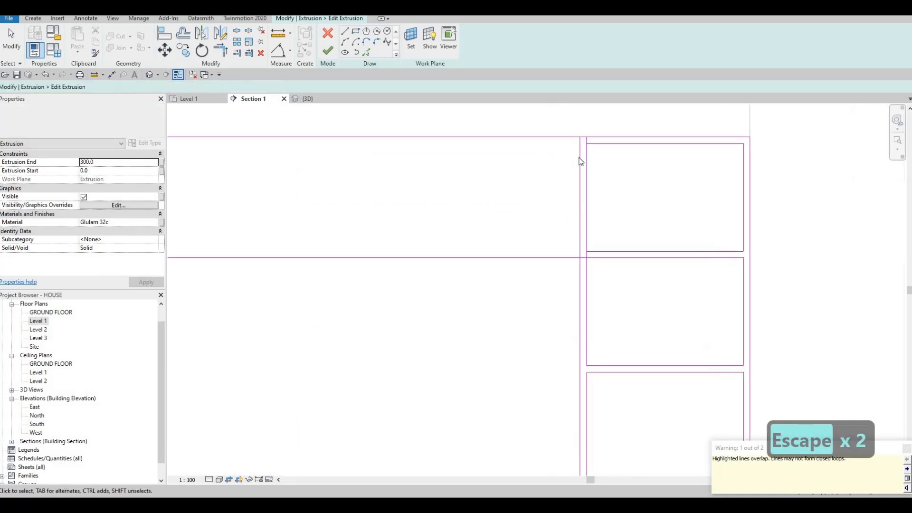
{"action": "left_click", "coordinate": [579, 162]}
{"action": "key", "text": "Delete"}
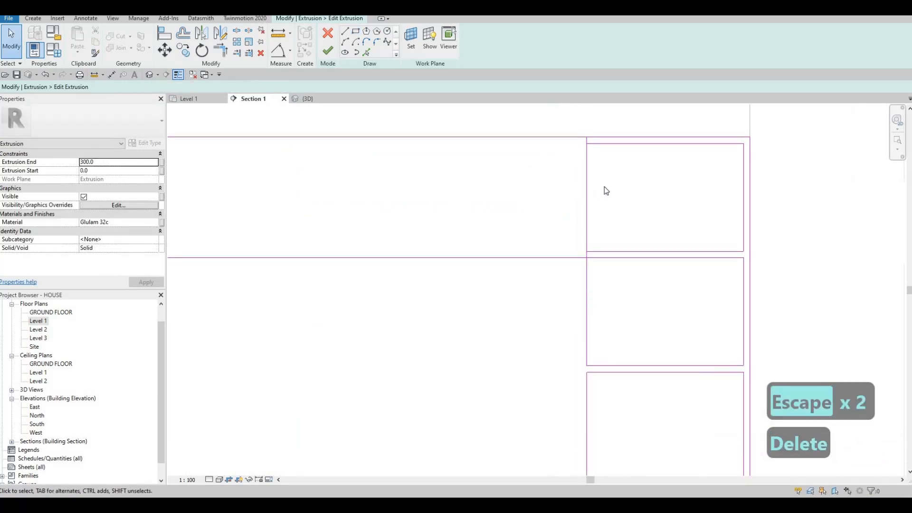
{"action": "scroll", "coordinate": [606, 183], "scroll_direction": "down", "scroll_amount": 2}
{"action": "key", "text": "Escape"}
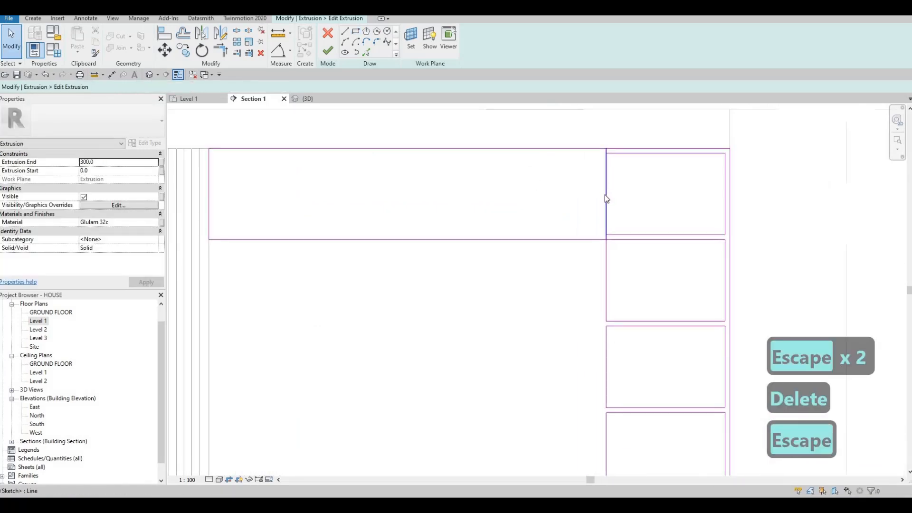
{"action": "key", "text": "ctrl+z"}
{"action": "scroll", "coordinate": [568, 244], "scroll_direction": "up", "scroll_amount": 2}
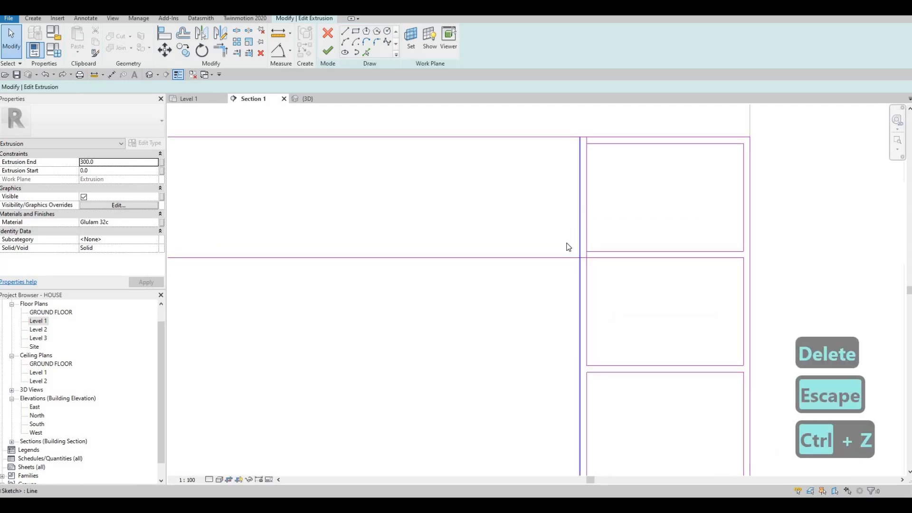
- Pull the new rectangle's lower edge back so it ends at the shelf frame's outer side line
{"action": "key", "text": "Escape"}
{"action": "key", "text": "Escape"}
{"action": "left_click", "coordinate": [604, 253]}
{"action": "left_click_drag", "start_coordinate": [602, 253], "coordinate": [596, 252]}
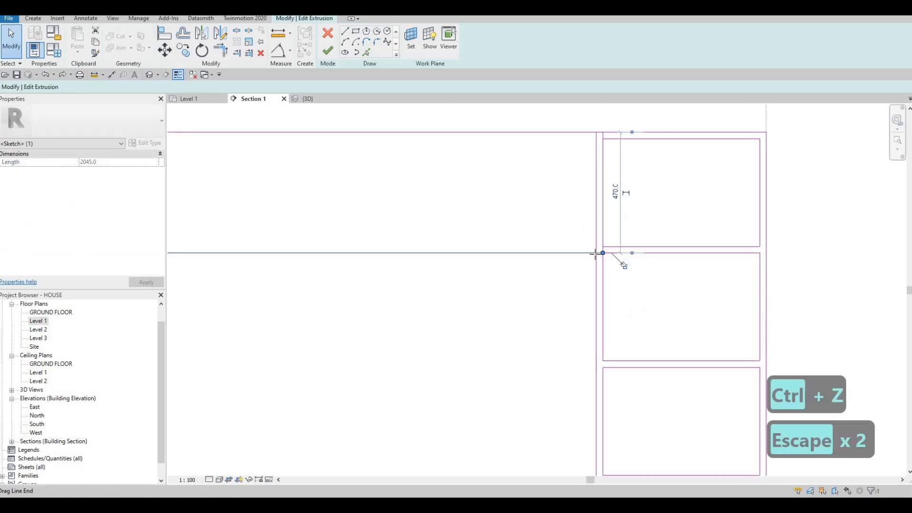
{"action": "left_click", "coordinate": [498, 208]}
{"action": "key", "text": "Escape"}
{"action": "scroll", "coordinate": [580, 195], "scroll_direction": "down", "scroll_amount": 2}
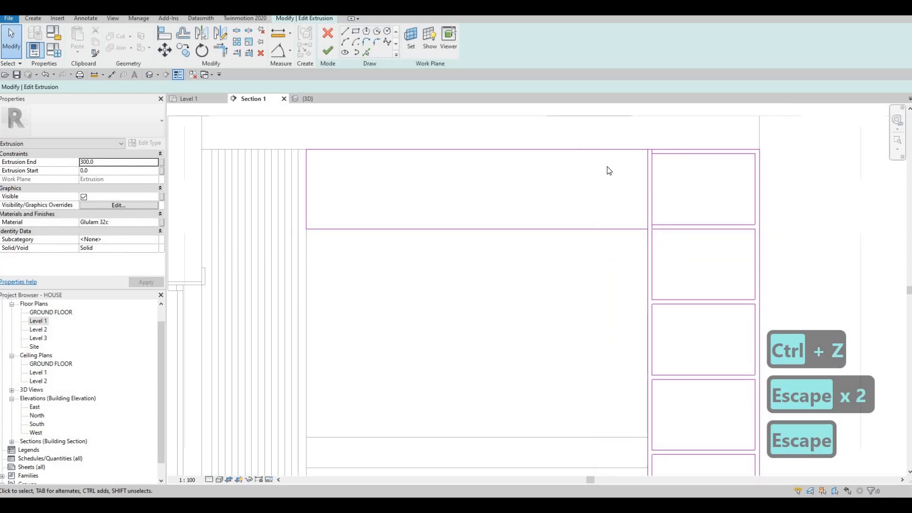
- Draw an inner rectangle offset 25 mm inside the new upper compartment
{"action": "left_click", "coordinate": [356, 31]}
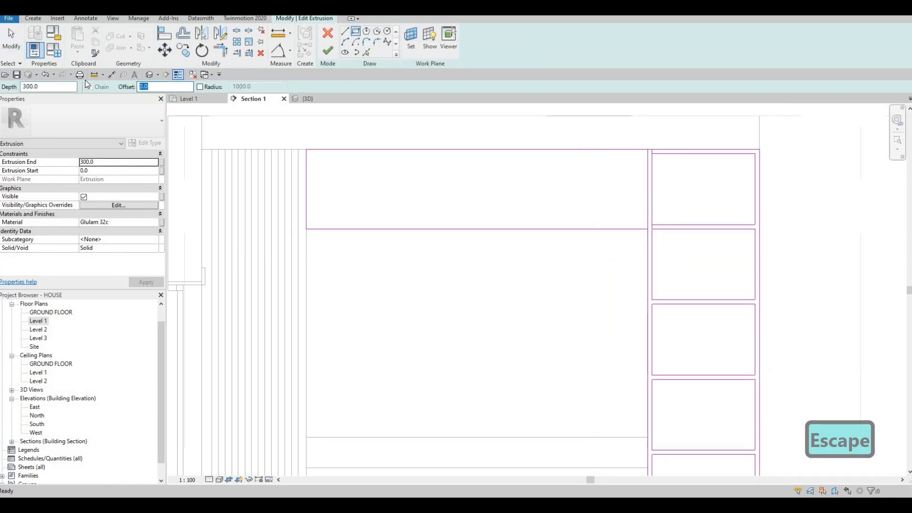
{"action": "type", "text": "25"}
{"action": "left_click", "coordinate": [304, 149]}
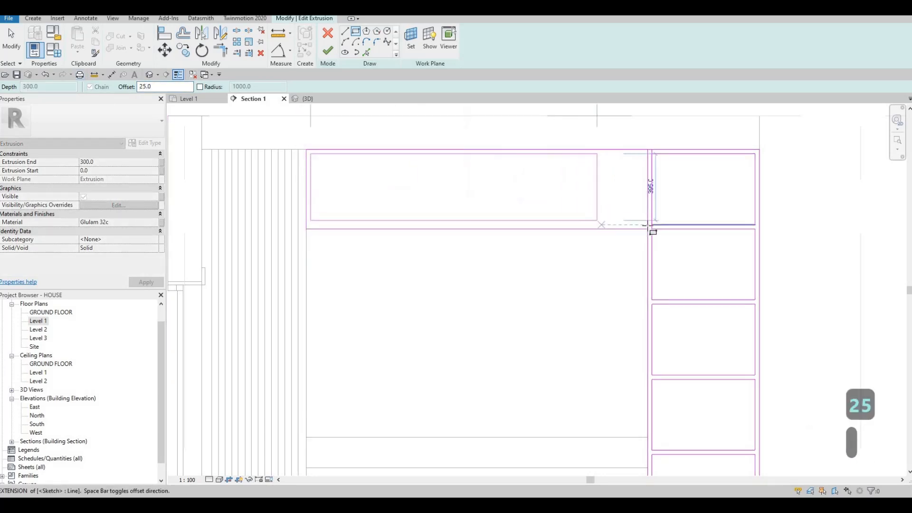
{"action": "left_click", "coordinate": [649, 176]}
{"action": "key", "text": "Escape"}
{"action": "key", "text": "Escape"}
{"action": "key", "text": "Escape"}
{"action": "scroll", "coordinate": [646, 172], "scroll_direction": "up", "scroll_amount": 2}
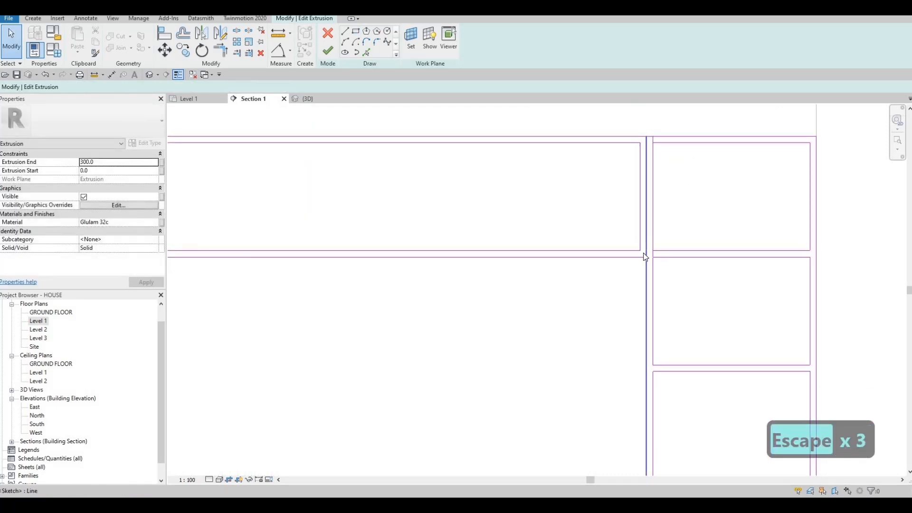
- Delete the inner rectangle's vertical edge next to the shelf frame
{"action": "left_click", "coordinate": [637, 227]}
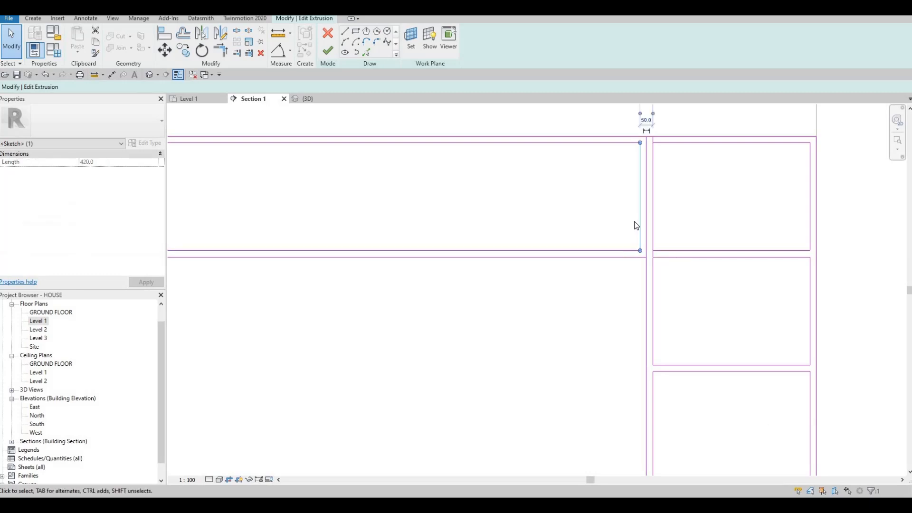
{"action": "key", "text": "Delete"}
{"action": "key", "text": "Escape"}
{"action": "scroll", "coordinate": [650, 171], "scroll_direction": "up", "scroll_amount": 1}
{"action": "key", "text": "Escape"}
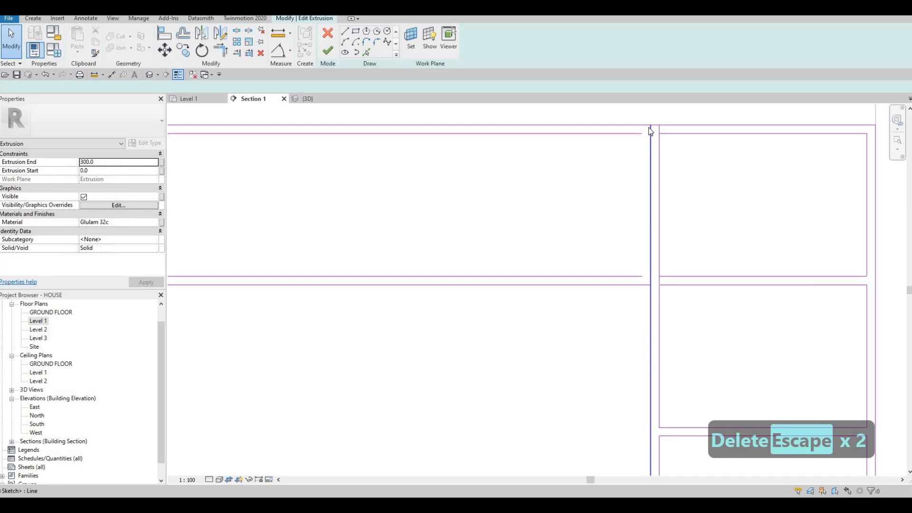
- Shorten the shelf frame's outer side line to the compartment's lower edge and delete the outer rectangle's leftover vertical edge
{"action": "left_click", "coordinate": [651, 126]}
{"action": "left_click_drag", "start_coordinate": [649, 201], "coordinate": [651, 284]}
{"action": "key", "text": "Escape"}
{"action": "left_click", "coordinate": [658, 233]}
{"action": "key", "text": "Delete"}
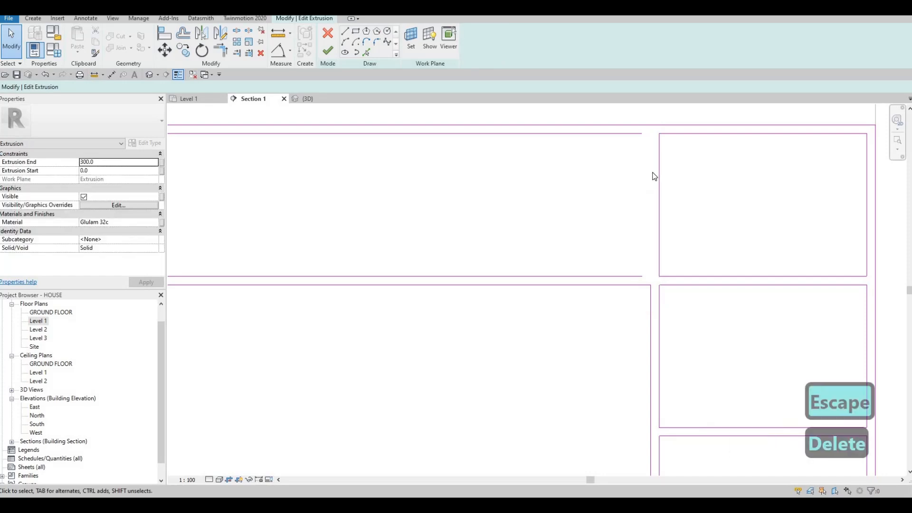
{"action": "key", "text": "Escape"}
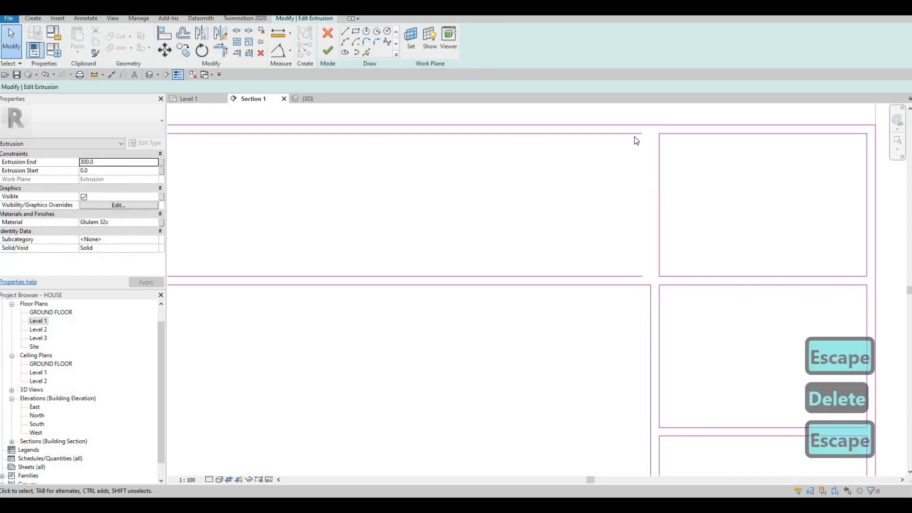
- Copy the top shelf opening's compartment-side vertical edge 25 mm toward the upper compartment
{"action": "left_click", "coordinate": [659, 253]}
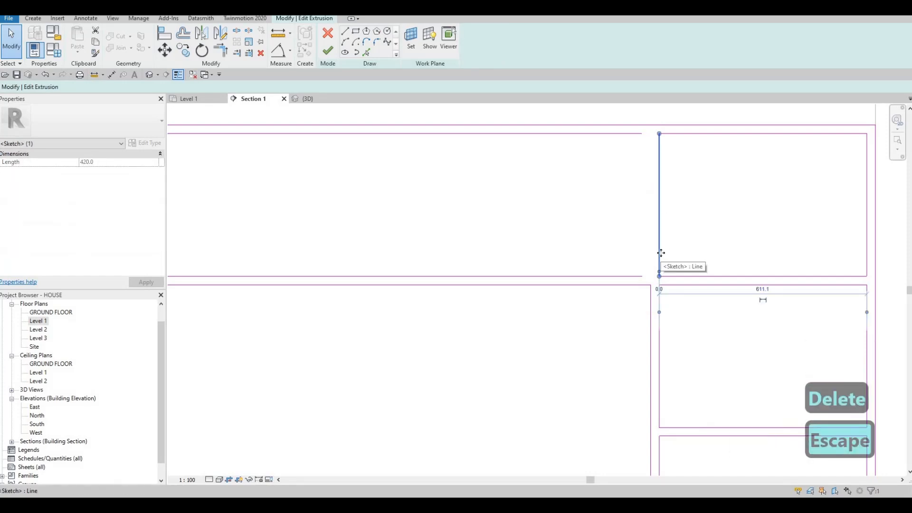
{"action": "key", "text": "c"}
{"action": "key", "text": "o"}
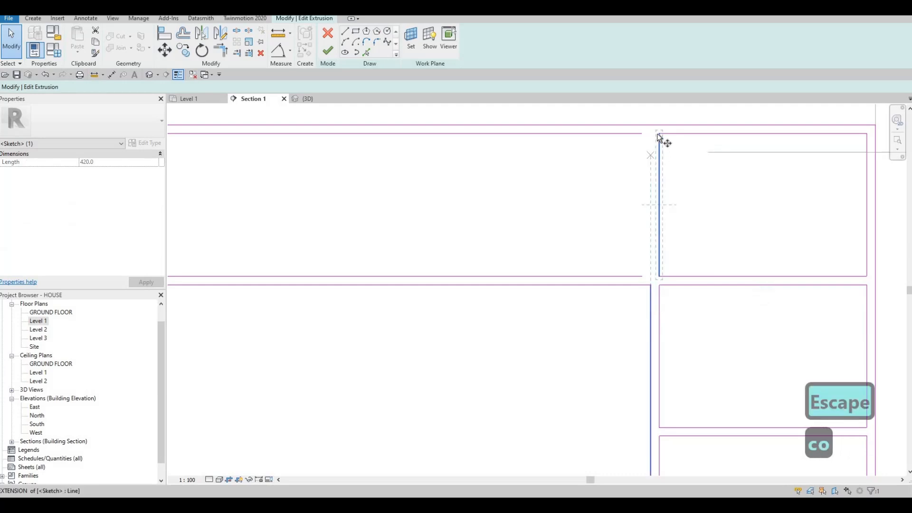
{"action": "left_click", "coordinate": [651, 135]}
{"action": "type", "text": "25"}
{"action": "key", "text": "Return"}
{"action": "key", "text": "Escape"}
{"action": "key", "text": "Escape"}
{"action": "key", "text": "Escape"}
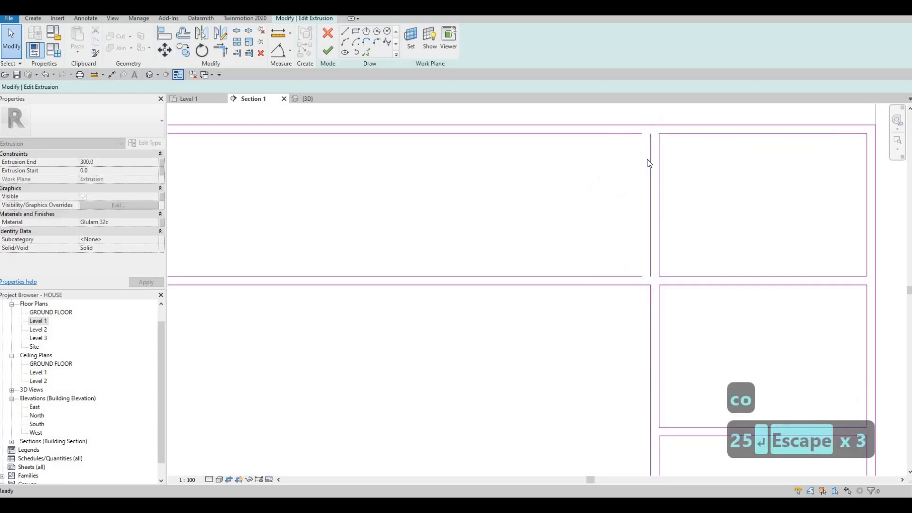
- Trim the inner rectangle's upper and lower edges to the copied vertical line to close the compartment opening
{"action": "key", "text": "Escape"}
{"action": "key", "text": "t"}
{"action": "key", "text": "r"}
{"action": "left_click", "coordinate": [645, 143]}
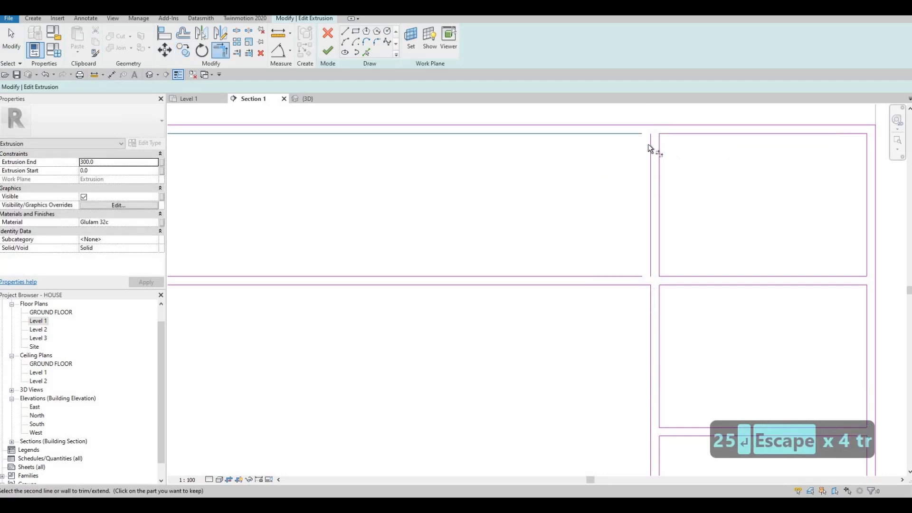
{"action": "left_click", "coordinate": [651, 203]}
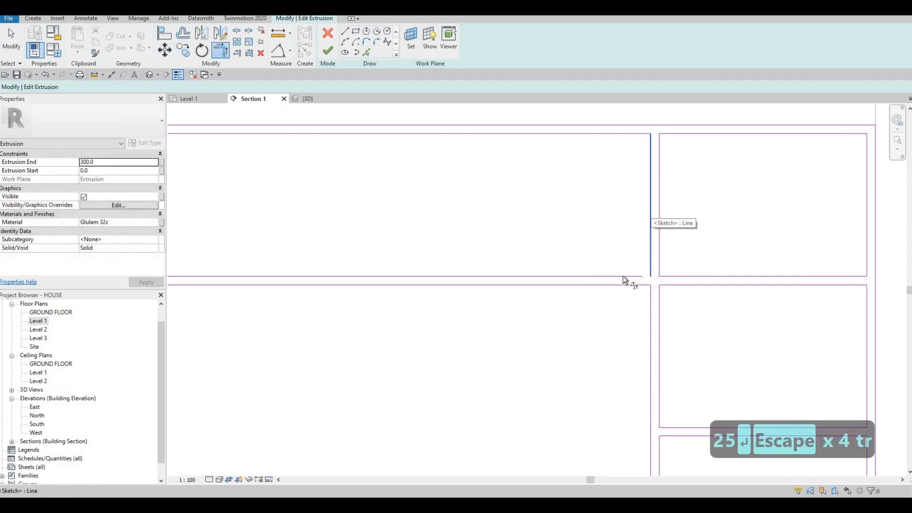
{"action": "scroll", "coordinate": [730, 202], "scroll_direction": "down", "scroll_amount": 2}
{"action": "key", "text": "Escape"}
{"action": "key", "text": "Escape"}
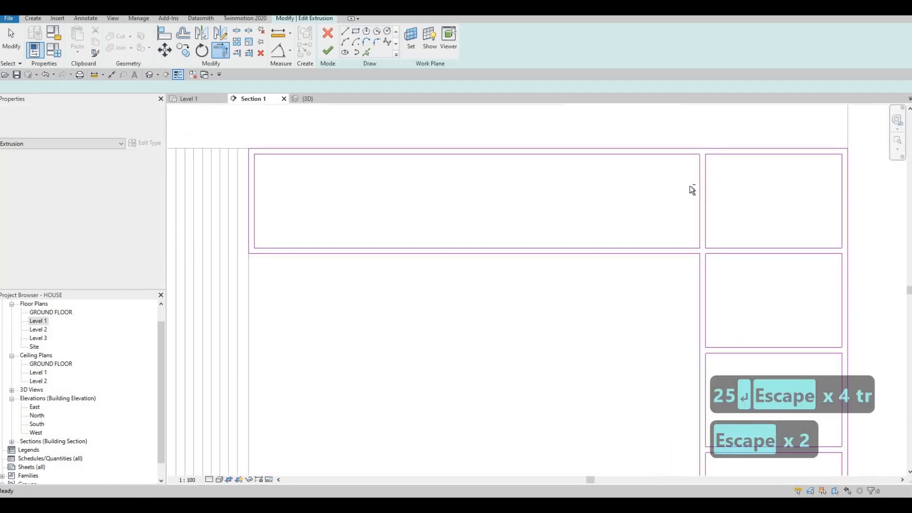
- Copy the pair of vertical divider lines three times across the upper compartment at about 636 mm spacing
{"action": "left_click_drag", "start_coordinate": [733, 201], "coordinate": [673, 184]}
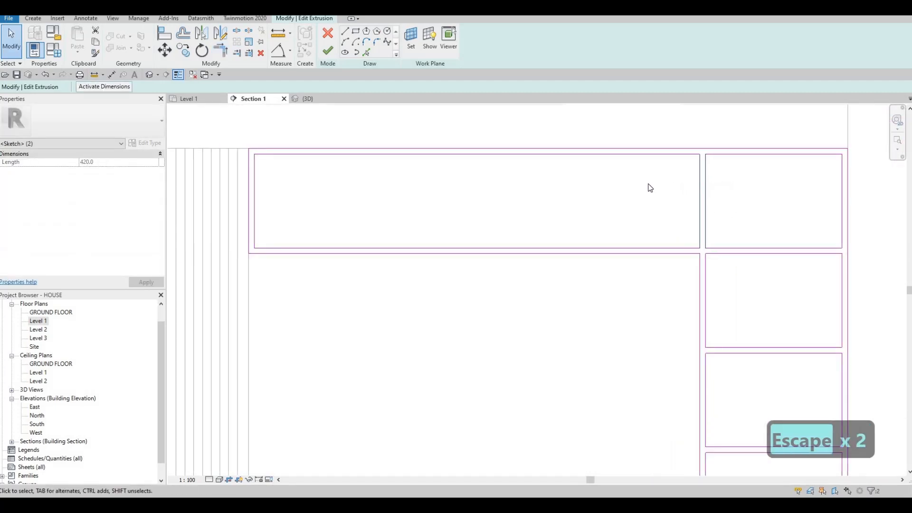
{"action": "key", "text": "c"}
{"action": "key", "text": "o"}
{"action": "left_click", "coordinate": [840, 152]}
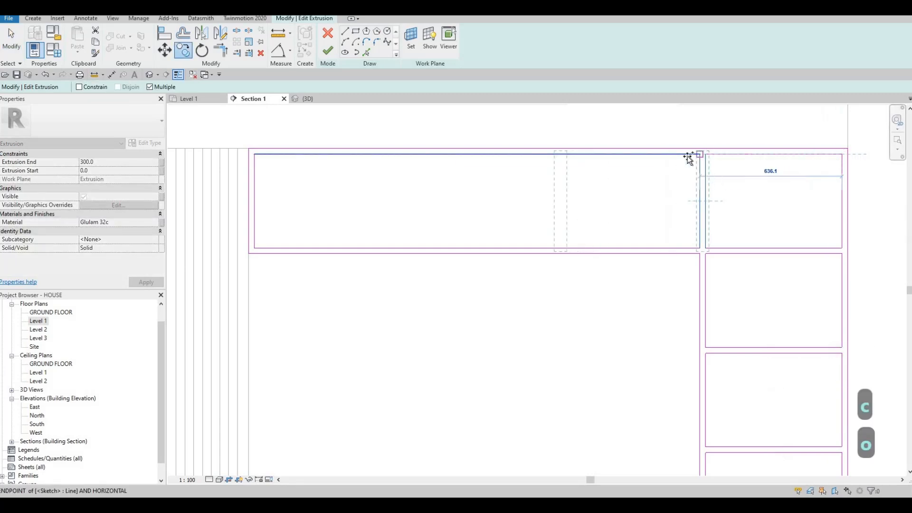
{"action": "left_click", "coordinate": [503, 156]}
{"action": "left_click", "coordinate": [415, 154]}
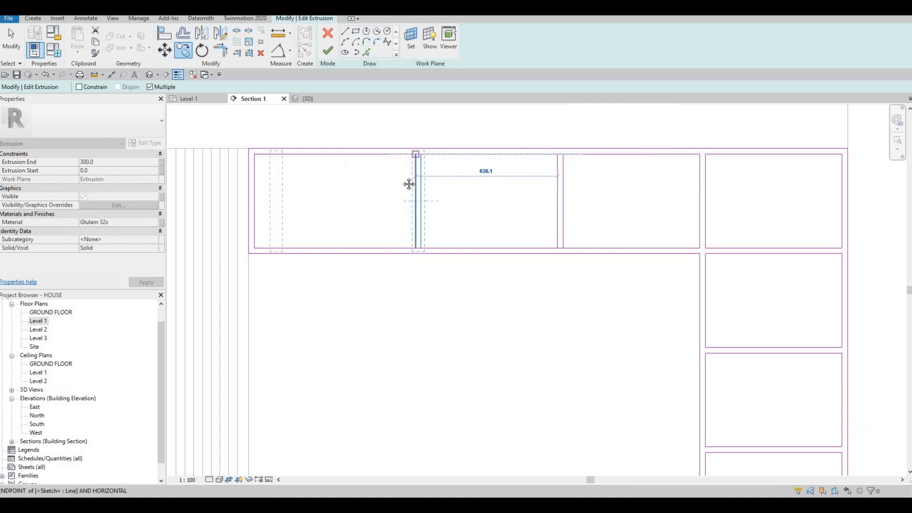
{"action": "key", "text": "Escape"}
{"action": "key", "text": "Escape"}
{"action": "middle_click_drag", "start_coordinate": [322, 195], "coordinate": [413, 194]}
{"action": "key", "text": "Escape"}
{"action": "scroll", "coordinate": [386, 193], "scroll_direction": "down", "scroll_amount": 1}
{"action": "key", "text": "Escape"}
{"action": "scroll", "coordinate": [387, 195], "scroll_direction": "down", "scroll_amount": 1}
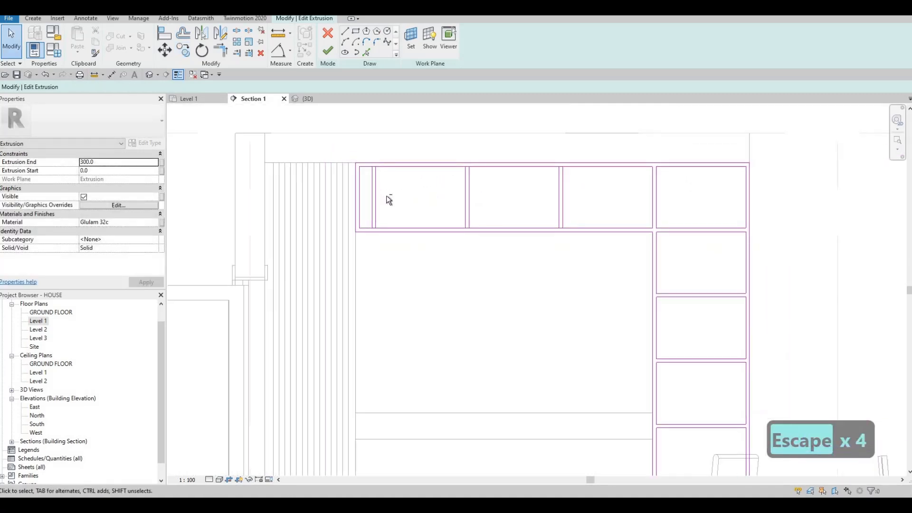
- Delete the divider pair nearest the slatted element and nudge the remaining two pairs slightly toward that element
{"action": "key", "text": "Delete"}
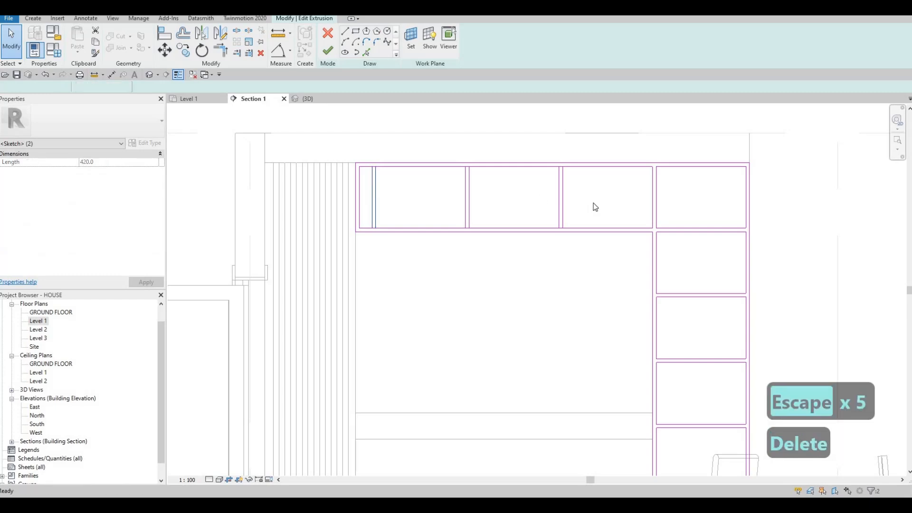
{"action": "left_click_drag", "start_coordinate": [464, 186], "coordinate": [439, 183]}
{"action": "key", "text": "Left"}
{"action": "key", "text": "Left"}
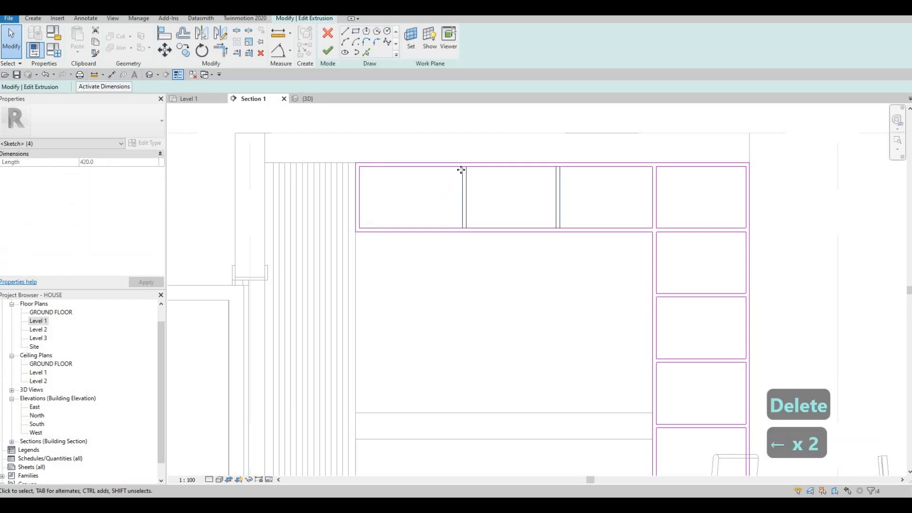
{"action": "key", "text": "Escape"}
{"action": "key", "text": "Escape"}
{"action": "key", "text": "Escape"}
- Split the compartment's inner upper and lower edges at the two dividers without deleting the inner segments
{"action": "key", "text": "s"}
{"action": "key", "text": "l"}
{"action": "scroll", "coordinate": [463, 161], "scroll_direction": "up", "scroll_amount": 2}
{"action": "scroll", "coordinate": [463, 172], "scroll_direction": "up", "scroll_amount": 2}
{"action": "left_click", "coordinate": [460, 163]}
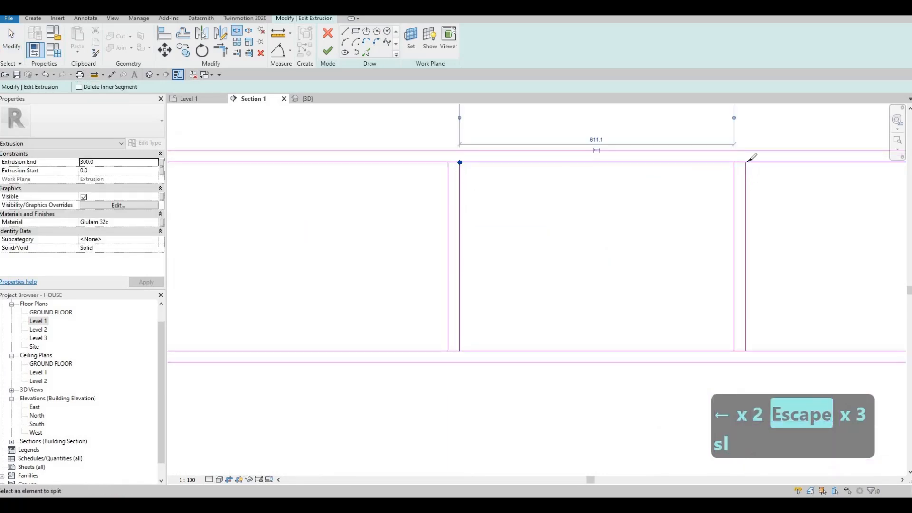
{"action": "left_click", "coordinate": [745, 351]}
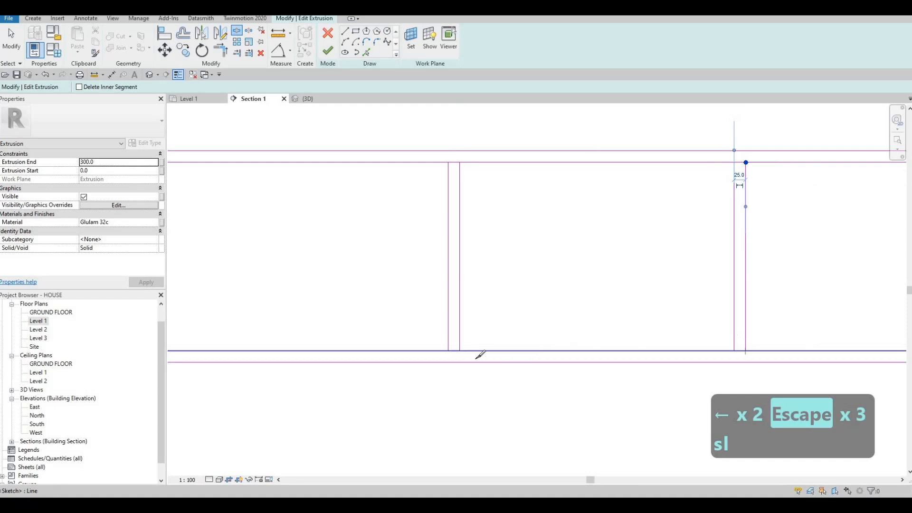
{"action": "left_click", "coordinate": [459, 351]}
{"action": "key", "text": "Escape"}
{"action": "key", "text": "Escape"}
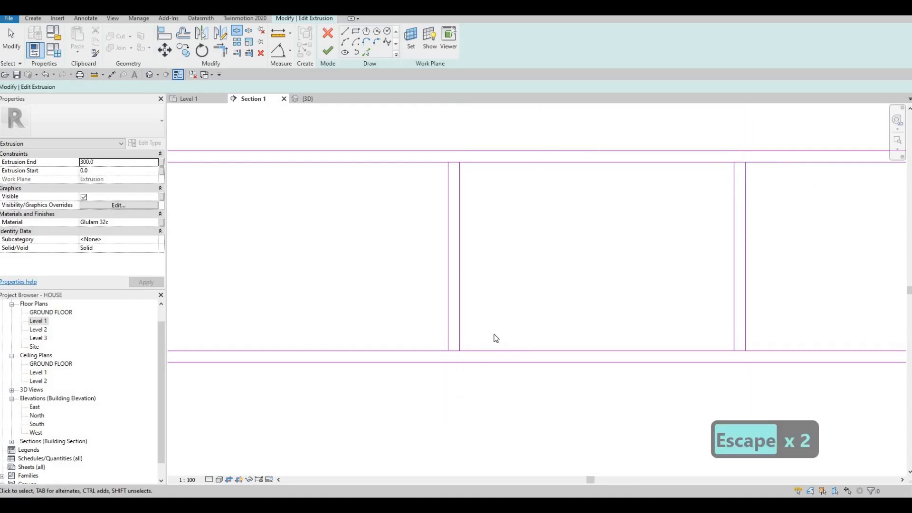
- Trim the compartment's inner upper and lower edges to the divider lines to form three separate openings
{"action": "key", "text": "t"}
{"action": "key", "text": "r"}
{"action": "left_click", "coordinate": [430, 350]}
{"action": "left_click", "coordinate": [448, 213]}
{"action": "left_click", "coordinate": [448, 172]}
{"action": "left_click", "coordinate": [440, 163]}
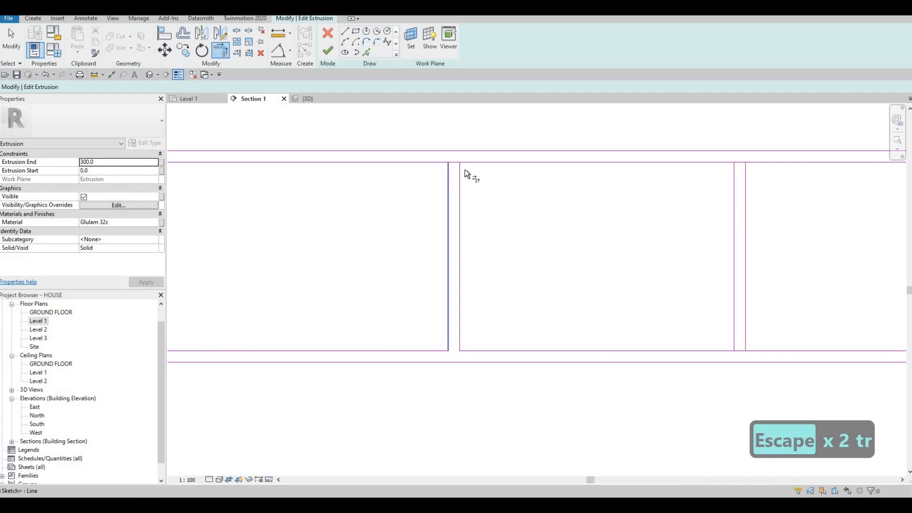
{"action": "left_click", "coordinate": [732, 203]}
{"action": "left_click", "coordinate": [722, 162]}
{"action": "left_click", "coordinate": [732, 342]}
{"action": "left_click", "coordinate": [719, 350]}
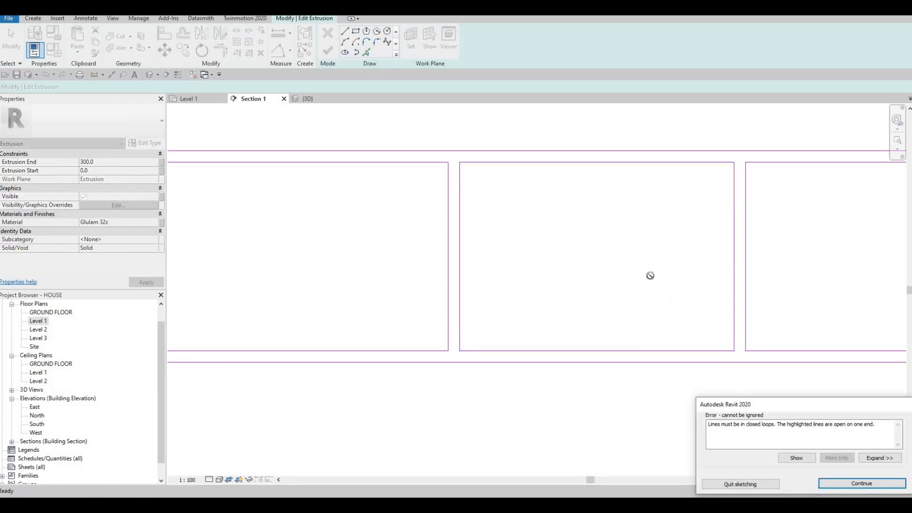
- Locate the open sketch lines flagged by the closed-loop error and return to editing the extrusion sketch
{"action": "left_click", "coordinate": [796, 458]}
{"action": "left_click", "coordinate": [796, 458]}
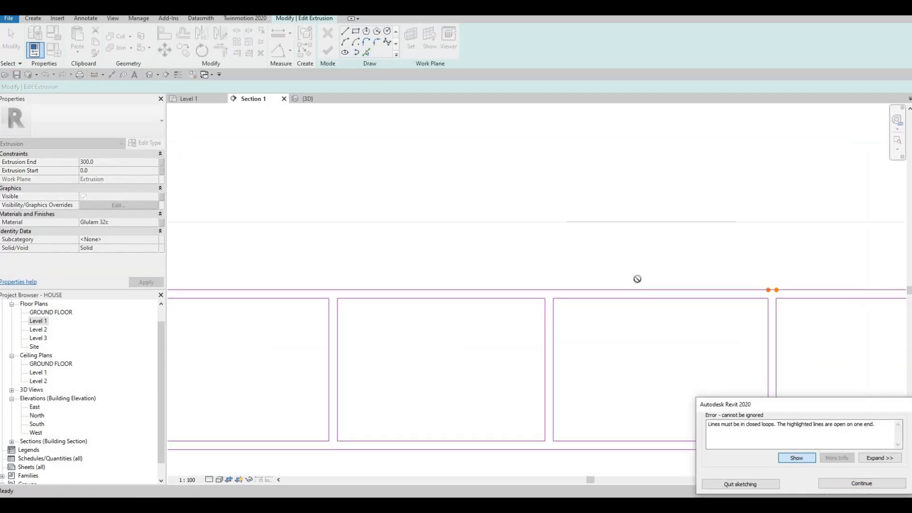
{"action": "key", "text": "Escape"}
{"action": "key", "text": "Escape"}
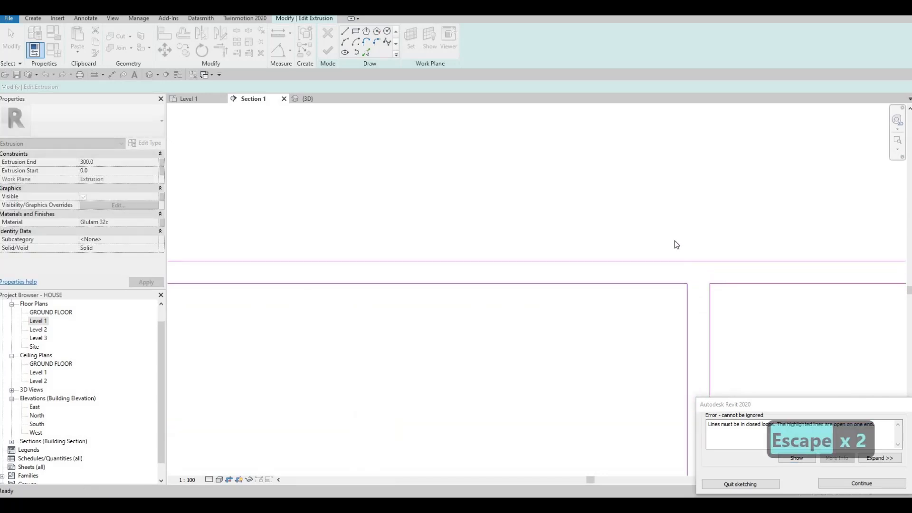
{"action": "key", "text": "Escape"}
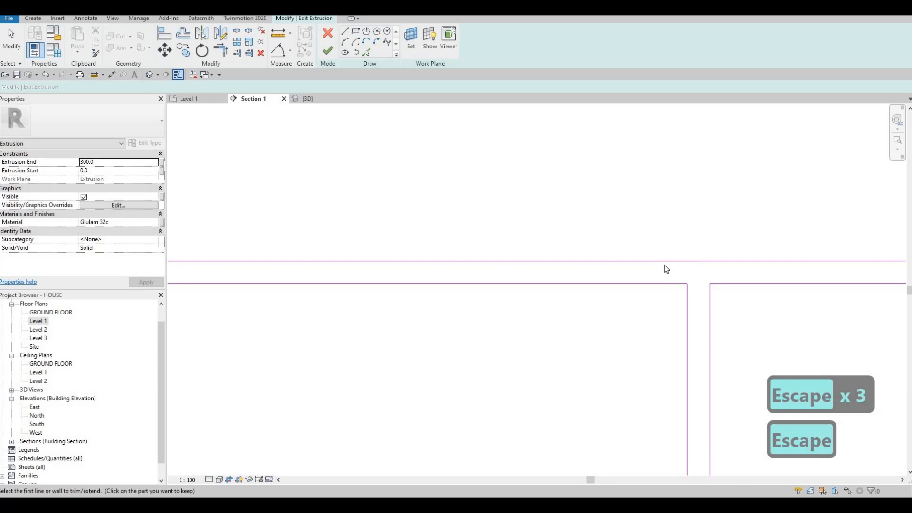
{"action": "key", "text": "shift+Escape"}
{"action": "key", "text": "Escape"}
{"action": "key", "text": "Escape"}
{"action": "scroll", "coordinate": [601, 245], "scroll_direction": "down", "scroll_amount": 3}
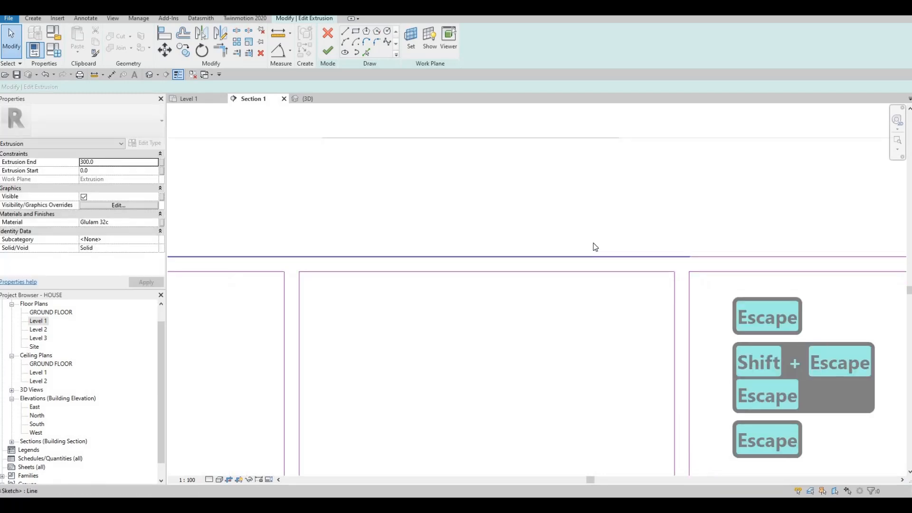
- Pull back the end of the frame's outer upper edge and delete the separate edge segment above the shelf column
{"action": "left_click", "coordinate": [610, 242]}
{"action": "left_click_drag", "start_coordinate": [616, 242], "coordinate": [587, 241]}
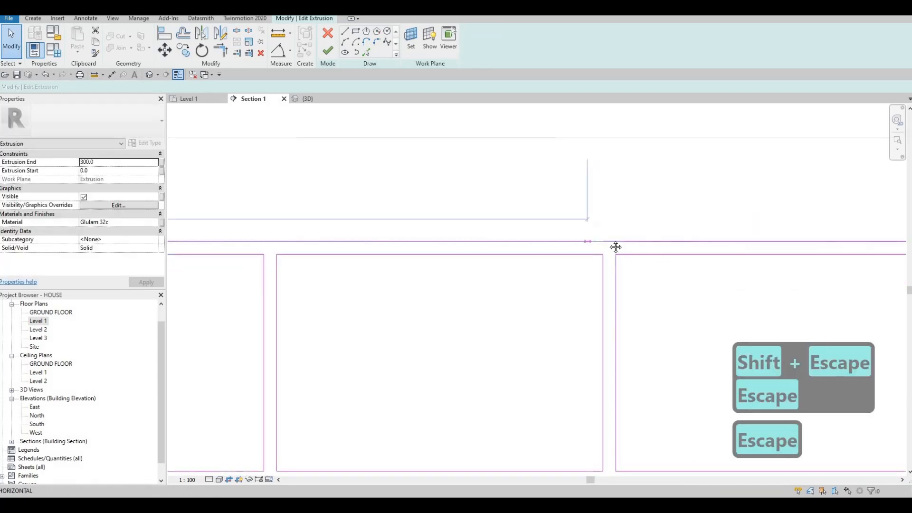
{"action": "scroll", "coordinate": [627, 246], "scroll_direction": "down", "scroll_amount": 1}
{"action": "middle_click_drag", "start_coordinate": [682, 243], "coordinate": [629, 239]}
{"action": "key", "text": "Escape"}
{"action": "key", "text": "Escape"}
{"action": "left_click", "coordinate": [619, 242]}
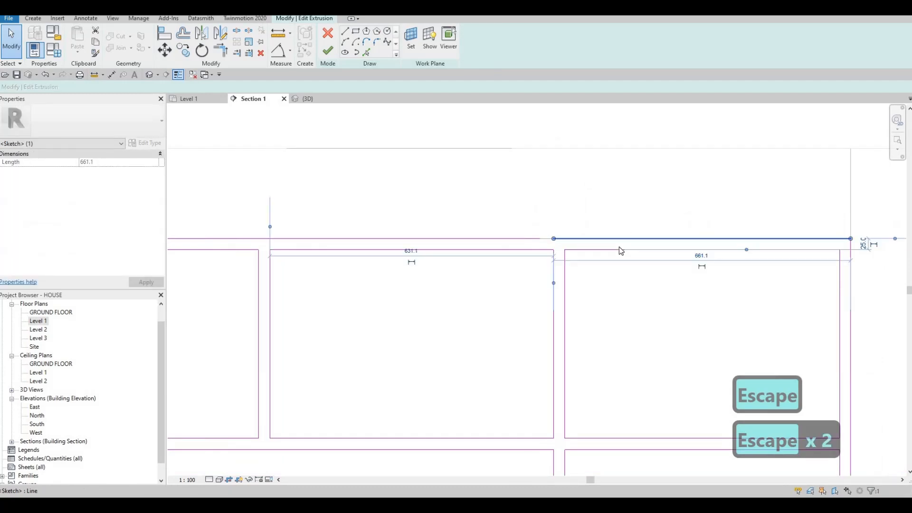
{"action": "key", "text": "Delete"}
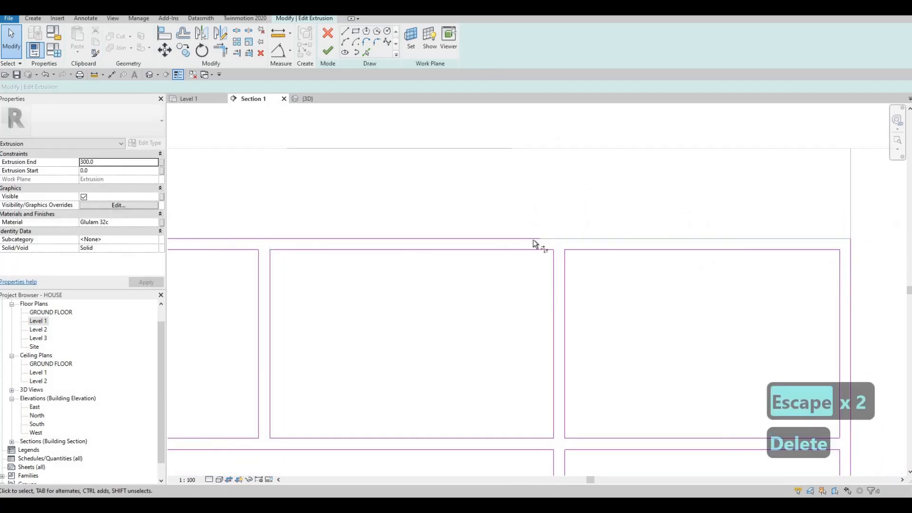
- Trim the outer upper edge to the frame's outer side edge to form a corner, and finish the extrusion sketch
{"action": "key", "text": "t"}
{"action": "key", "text": "r"}
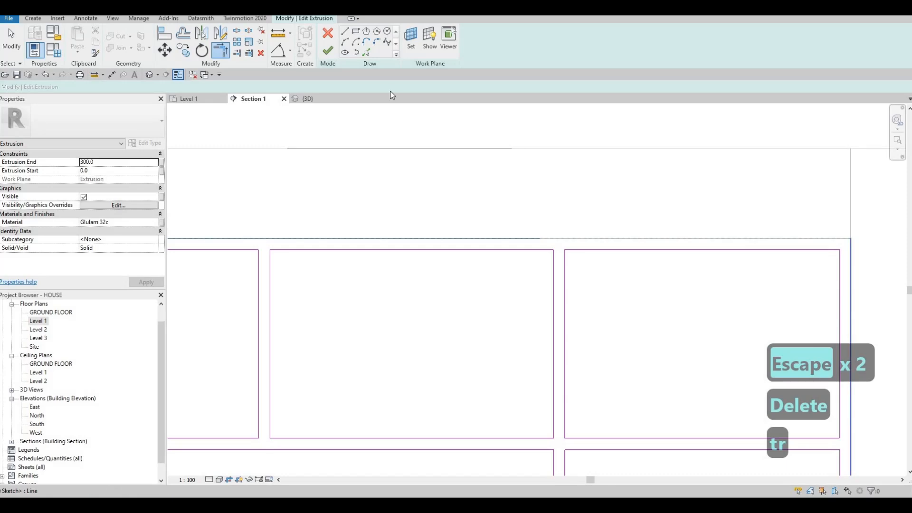
{"action": "key", "text": "Escape"}
{"action": "key", "text": "Escape"}
{"action": "left_click", "coordinate": [327, 51]}
{"action": "scroll", "coordinate": [462, 150], "scroll_direction": "down", "scroll_amount": 4}
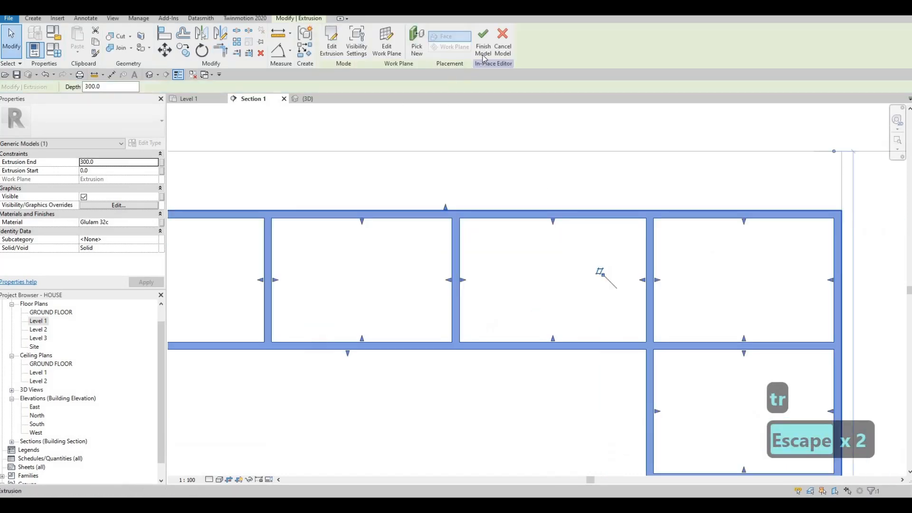
- Finish the in-place model, inspect the wood wall panel in the 3D view and select it
{"action": "left_click", "coordinate": [307, 99]}
{"action": "key", "text": "Escape"}
{"action": "middle_click_drag", "start_coordinate": [644, 285], "coordinate": [691, 233], "text": "shift"}
{"action": "middle_click_drag", "start_coordinate": [675, 276], "coordinate": [574, 260], "text": "shift"}
{"action": "left_click", "coordinate": [506, 235]}
{"action": "middle_click_drag", "start_coordinate": [503, 235], "coordinate": [543, 233], "text": "shift"}
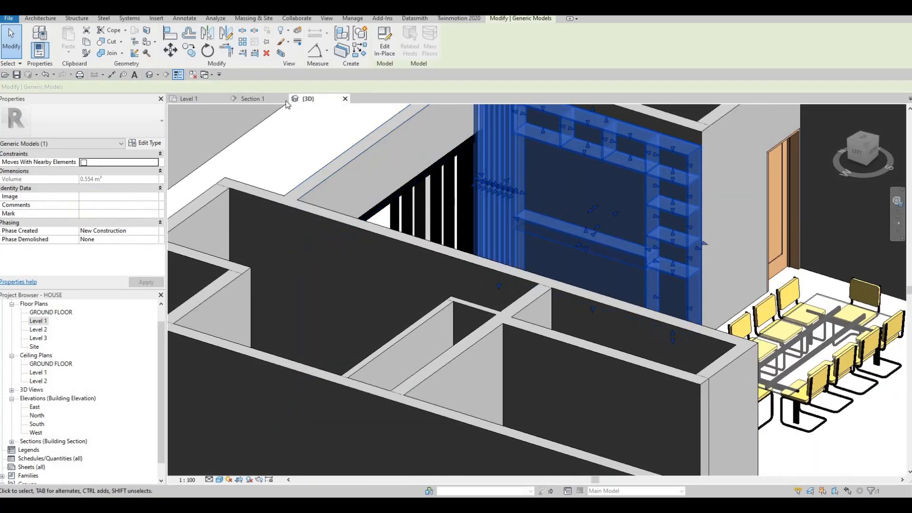
- Edit the wall panel in place in Section 1, lower the long cabinet by about 300 mm, and finish the model
{"action": "left_click", "coordinate": [253, 99]}
{"action": "middle_click_drag", "start_coordinate": [549, 201], "coordinate": [566, 114]}
{"action": "scroll", "coordinate": [567, 114], "scroll_direction": "down", "scroll_amount": 1}
{"action": "left_click", "coordinate": [386, 52]}
{"action": "middle_click_drag", "start_coordinate": [547, 280], "coordinate": [572, 182]}
{"action": "scroll", "coordinate": [572, 181], "scroll_direction": "down", "scroll_amount": 1}
{"action": "key", "text": "Escape"}
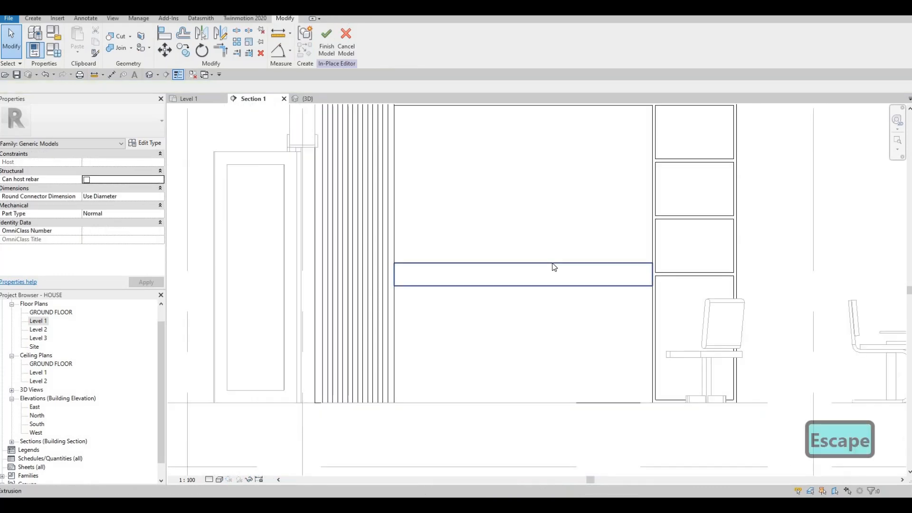
{"action": "left_click", "coordinate": [549, 263]}
{"action": "key", "text": "Down"}
{"action": "key", "text": "Down"}
{"action": "key", "text": "Down"}
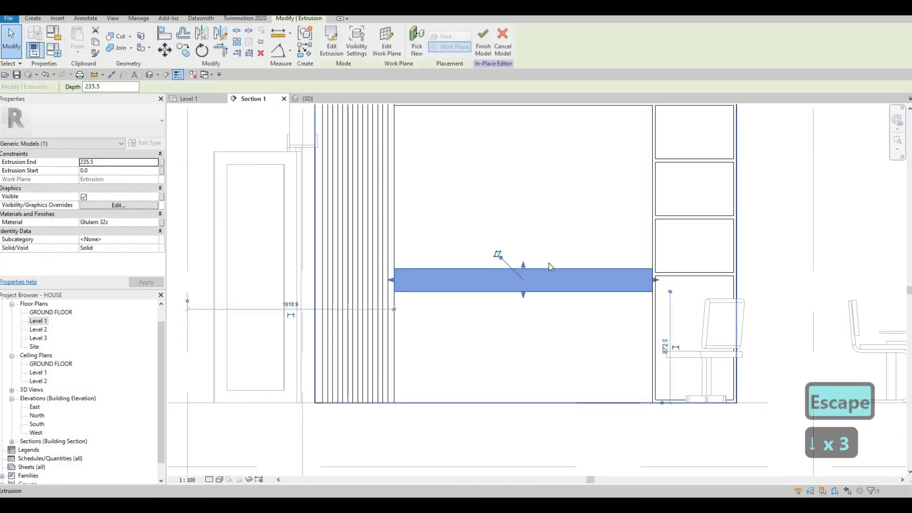
{"action": "key", "text": "Down"}
{"action": "key", "text": "Down"}
{"action": "key", "text": "Down"}
{"action": "key", "text": "Down"}
{"action": "key", "text": "Down"}
{"action": "key", "text": "Down"}
{"action": "key", "text": "Down"}
{"action": "key", "text": "Down"}
{"action": "key", "text": "Down"}
{"action": "key", "text": "Down"}
{"action": "key", "text": "Down"}
{"action": "key", "text": "Down"}
{"action": "key", "text": "Down"}
{"action": "key", "text": "Down"}
{"action": "key", "text": "Down"}
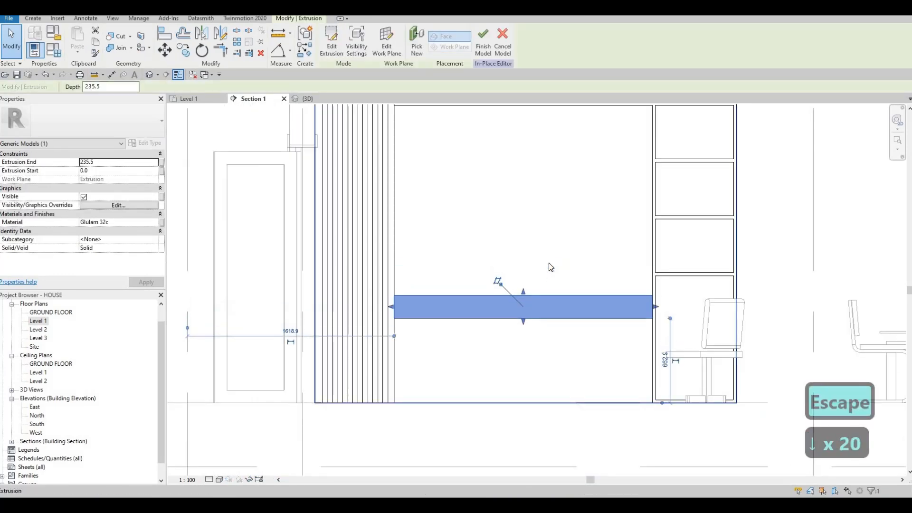
{"action": "key", "text": "Down"}
{"action": "left_click", "coordinate": [483, 41]}
{"action": "middle_click_drag", "start_coordinate": [521, 188], "coordinate": [515, 241]}
{"action": "key", "text": "Escape"}
{"action": "key", "text": "Escape"}
{"action": "key", "text": "Escape"}
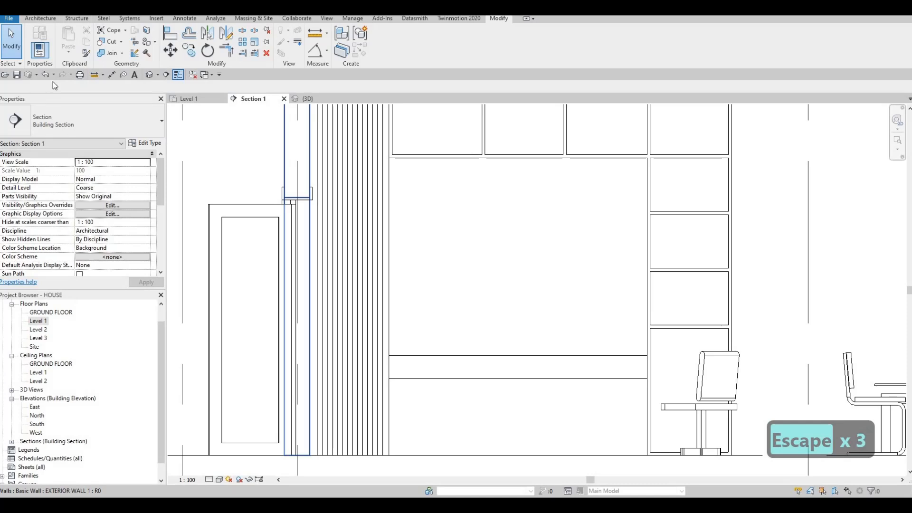
- Open the Level 1 plan and load the M_TV - Flat Screen family from the Furniture folder
{"action": "double_click", "coordinate": [42, 323]}
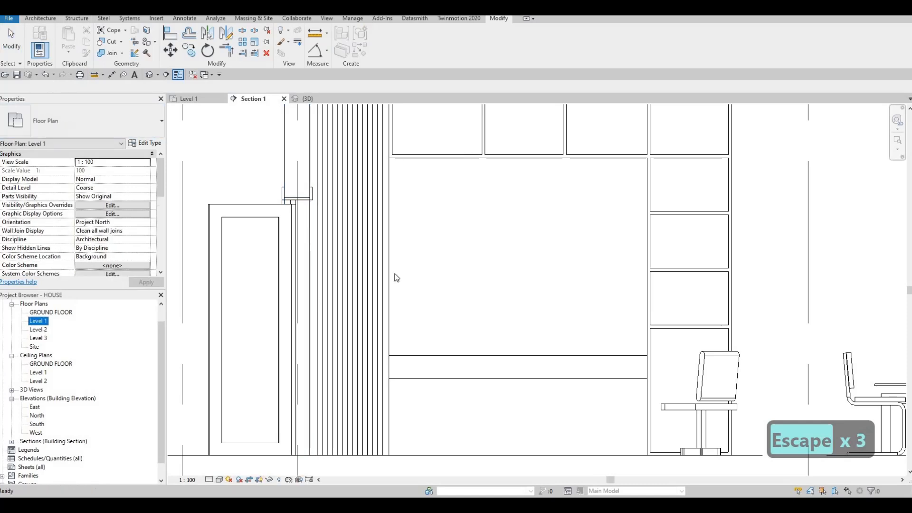
{"action": "scroll", "coordinate": [444, 219], "scroll_direction": "up", "scroll_amount": 4}
{"action": "key", "text": "Escape"}
{"action": "key", "text": "Escape"}
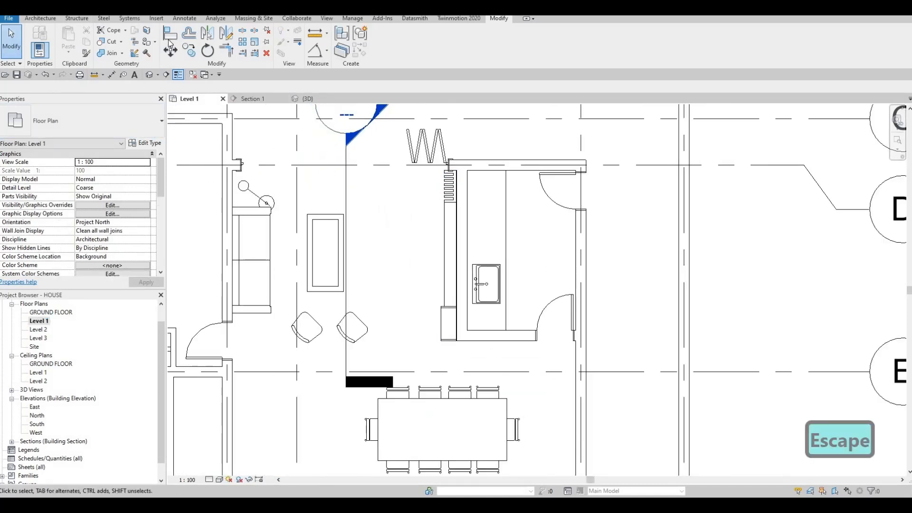
{"action": "left_click", "coordinate": [156, 18]}
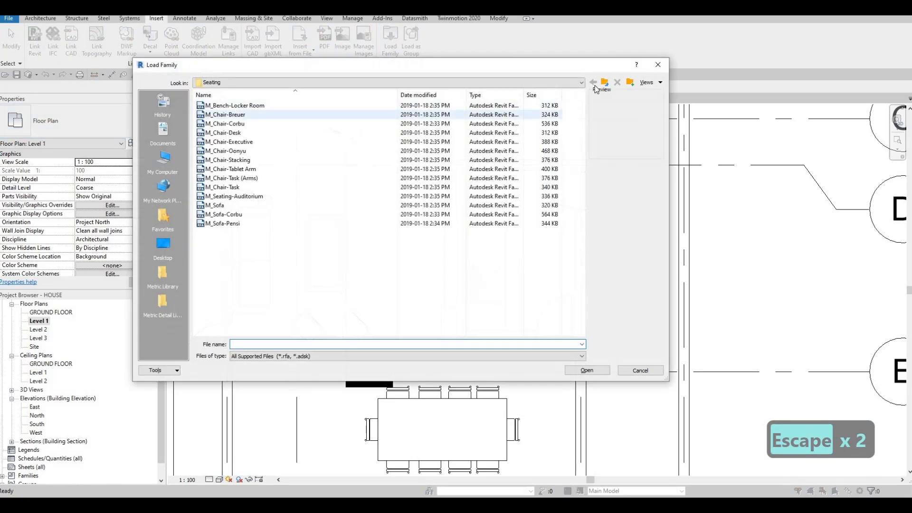
{"action": "left_click", "coordinate": [605, 83]}
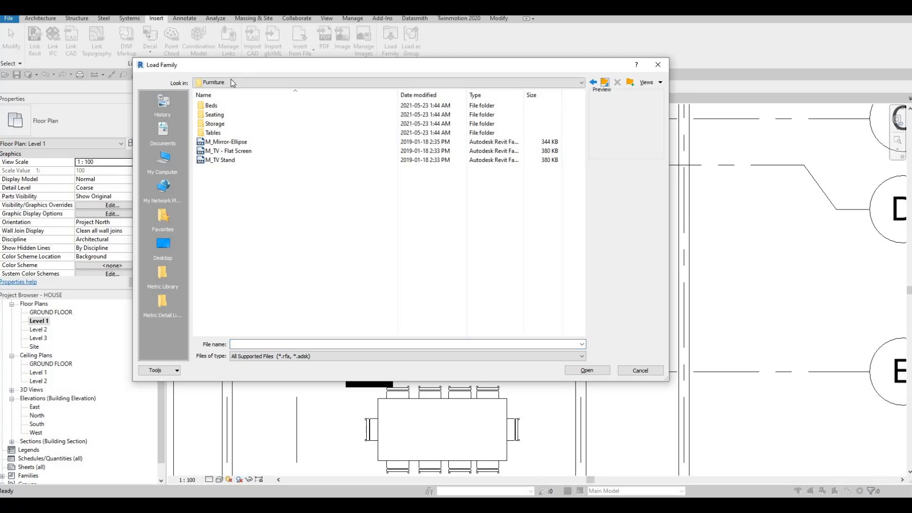
{"action": "left_click", "coordinate": [236, 151]}
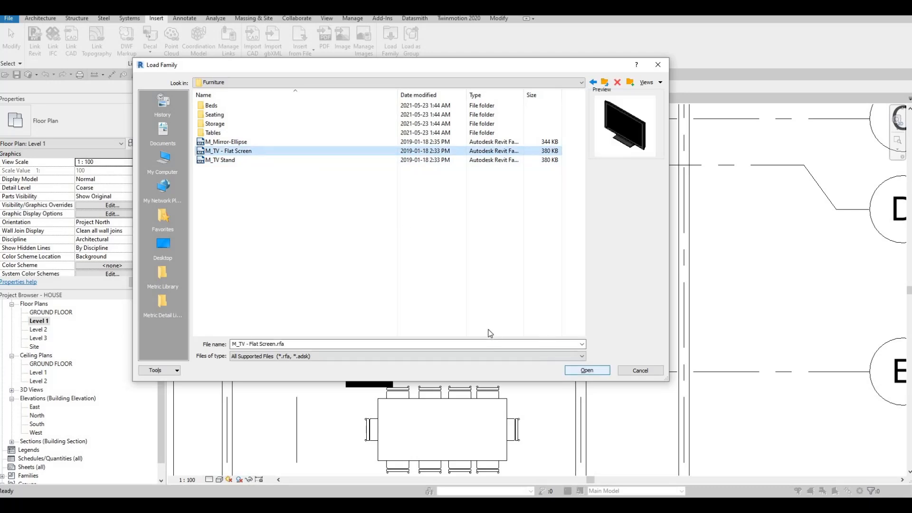
{"action": "key", "text": "Return"}
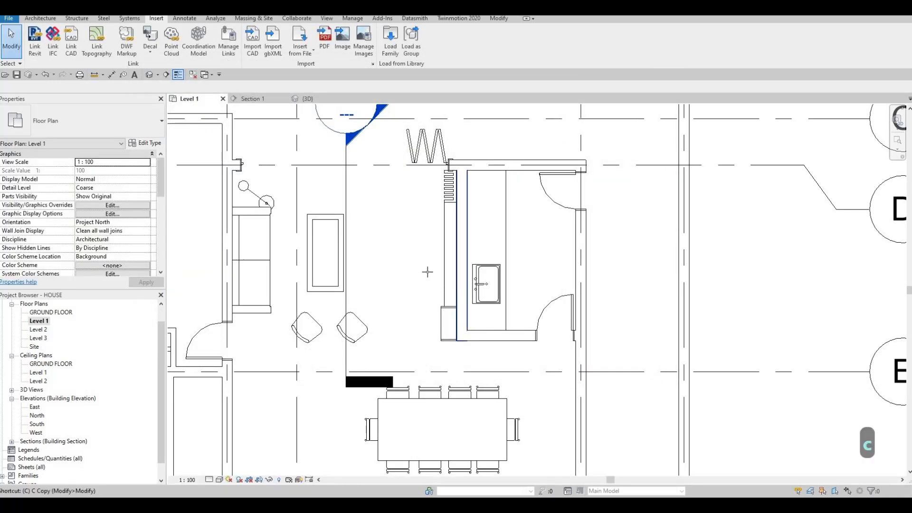
- Place the 0810mm flat screen TV against the wood wall panel in the Level 1 plan, facing the sofa
{"action": "key", "text": "m"}
{"action": "key", "text": "c"}
{"action": "key", "text": "m"}
{"action": "key", "text": "c"}
{"action": "key", "text": "m"}
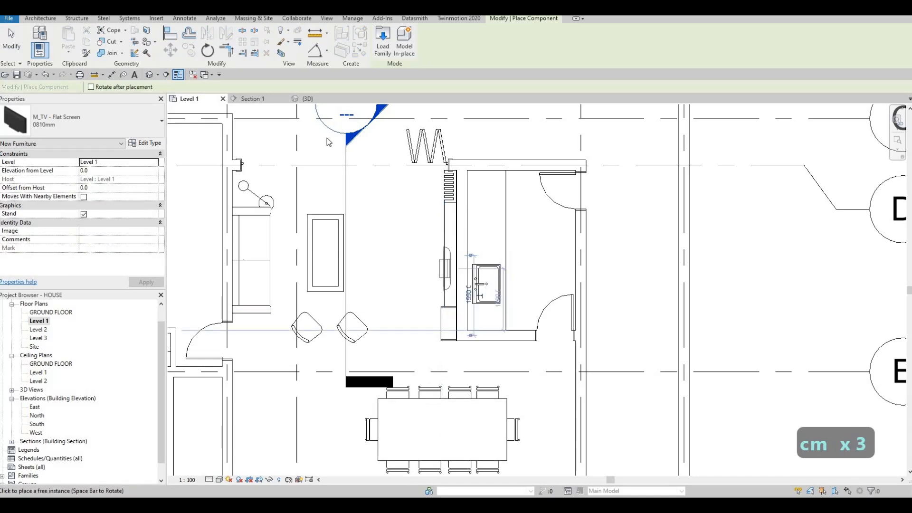
{"action": "key", "text": "Escape"}
{"action": "key", "text": "Escape"}
{"action": "key", "text": "Escape"}
- In Section 1, raise the TV above the long cabinet to an elevation of about 1294 mm and turn off its stand
{"action": "left_click", "coordinate": [252, 99]}
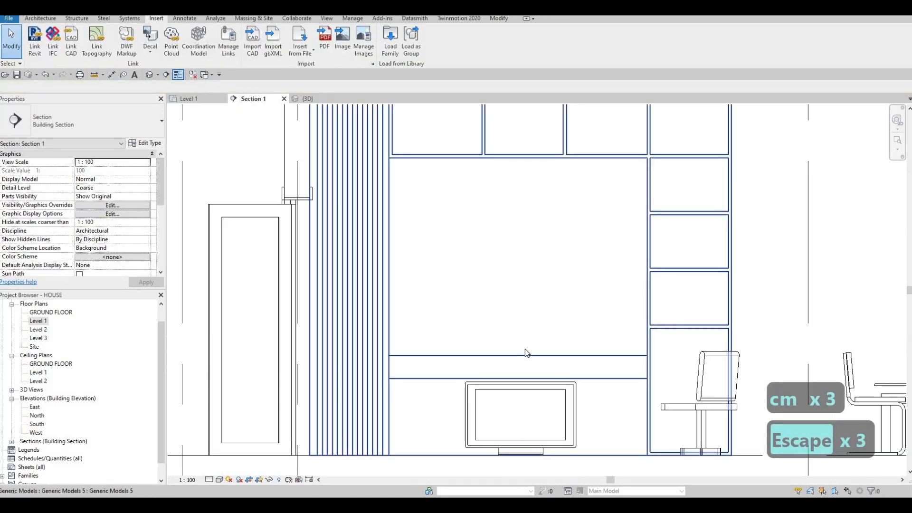
{"action": "key", "text": "Escape"}
{"action": "left_click_drag", "start_coordinate": [499, 334], "coordinate": [231, 186]}
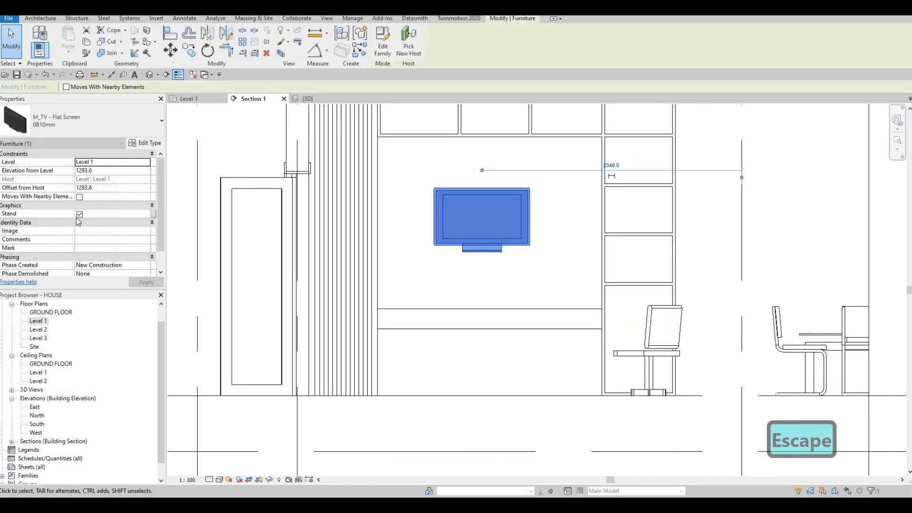
{"action": "left_click", "coordinate": [79, 214]}
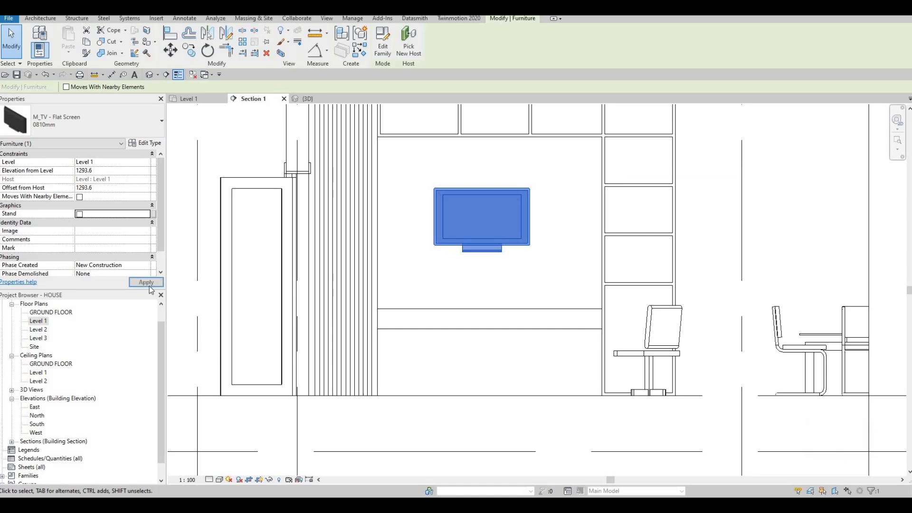
{"action": "left_click", "coordinate": [147, 283]}
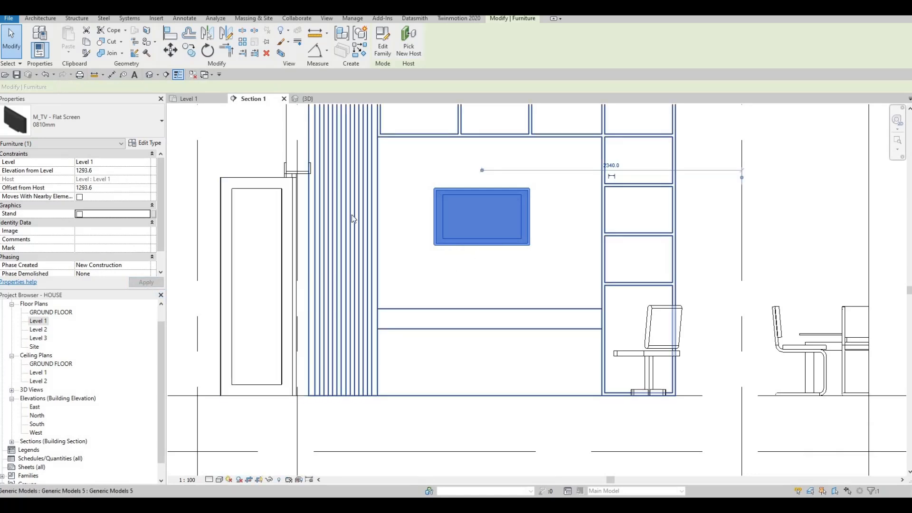
- Set the TV type's Diagonal to 2500 mm
{"action": "double_click", "coordinate": [477, 206]}
{"action": "left_click", "coordinate": [446, 203]}
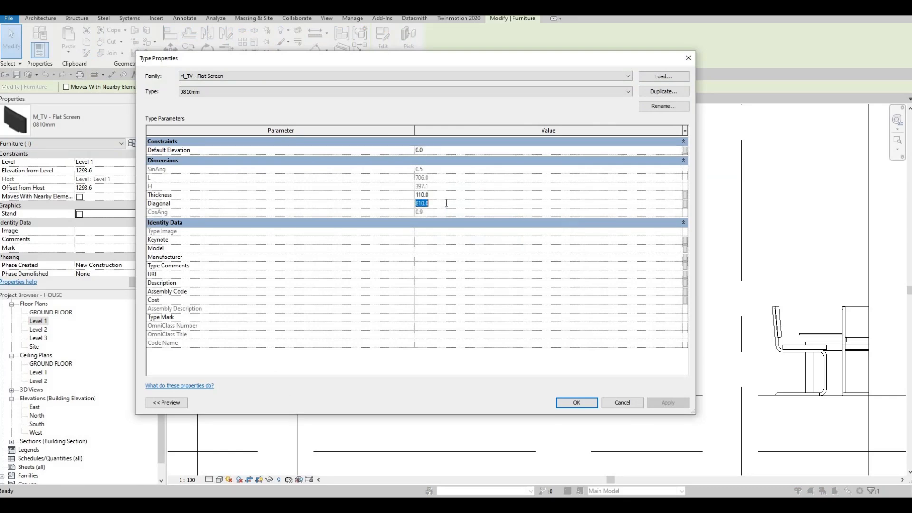
{"action": "type", "text": "2500"}
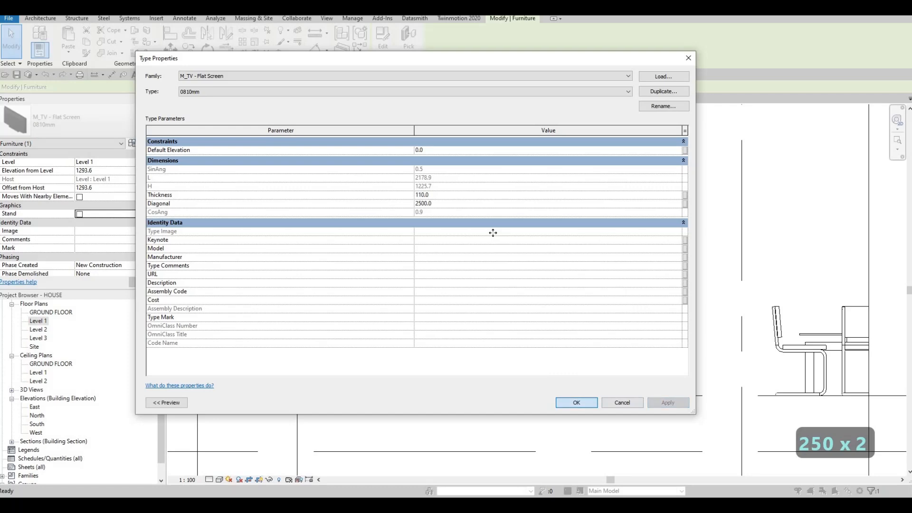
{"action": "left_click", "coordinate": [575, 402]}
{"action": "scroll", "coordinate": [513, 300], "scroll_direction": "down", "scroll_amount": 2}
{"action": "key", "text": "Escape"}
- Move the TV down below the upper compartments to an elevation of about 943 mm
{"action": "left_click", "coordinate": [499, 293]}
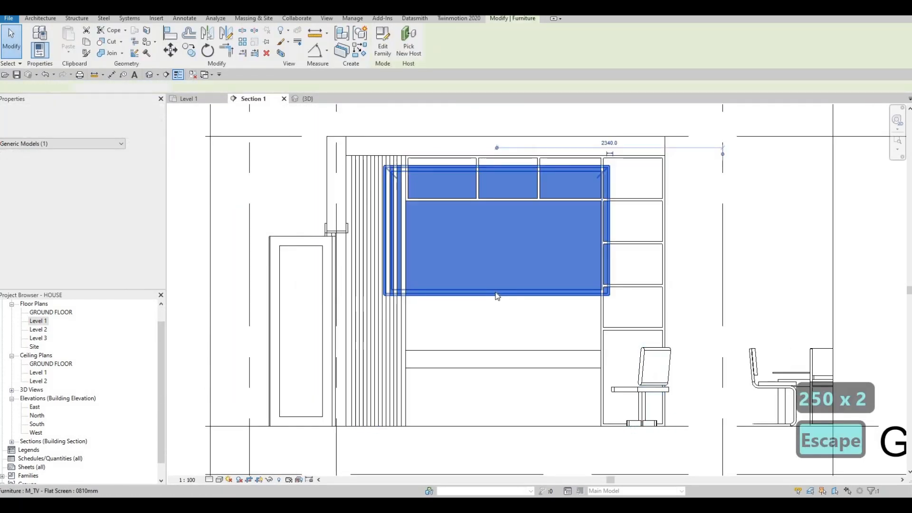
{"action": "key", "text": "Escape"}
{"action": "left_click", "coordinate": [501, 314]}
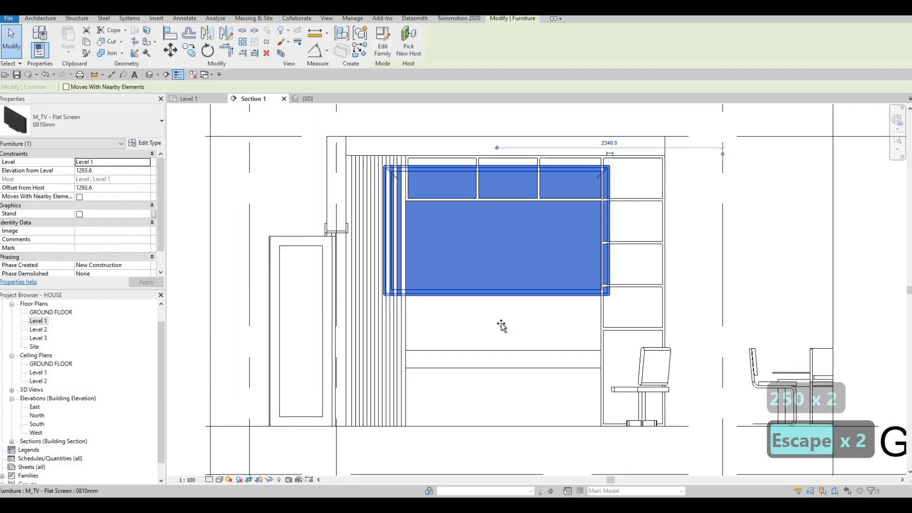
- Set the TV type's Diagonal to 2000 mm
{"action": "left_click", "coordinate": [149, 143]}
{"action": "left_click", "coordinate": [453, 204]}
{"action": "type", "text": "2000"}
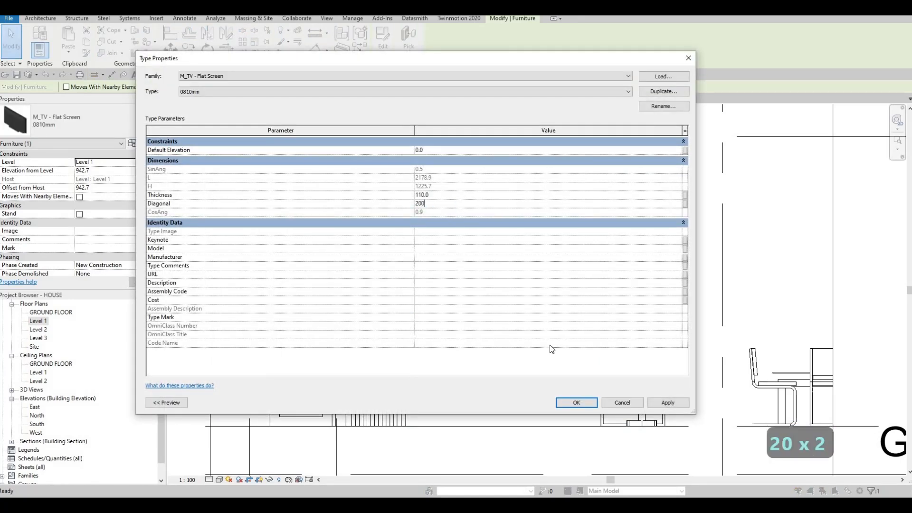
{"action": "left_click", "coordinate": [575, 402]}
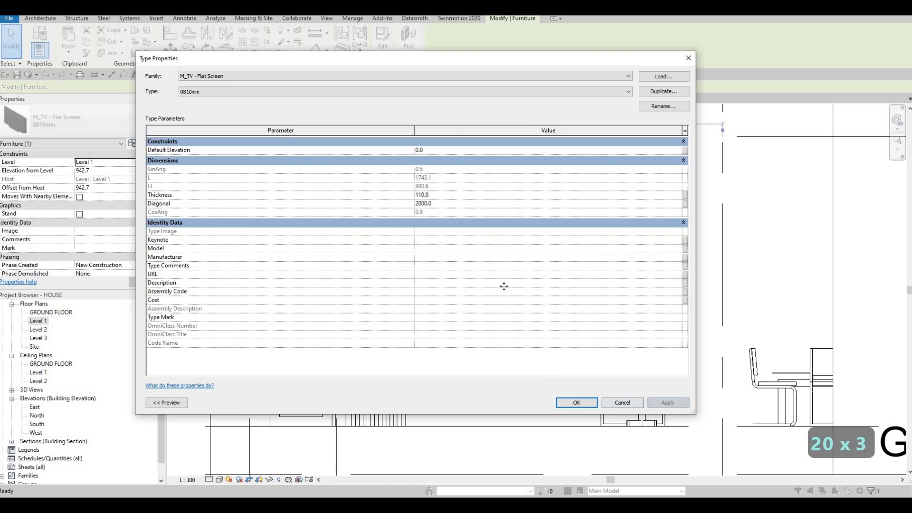
{"action": "key", "text": "Escape"}
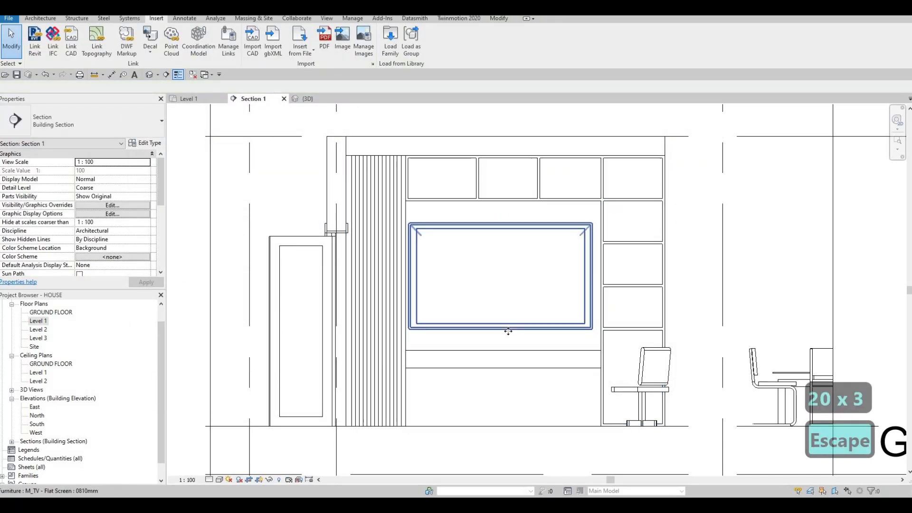
- Nudge the TV sideways and vertically to center it between the slats and shelves, at an elevation of 962.7 mm
{"action": "left_click", "coordinate": [507, 331]}
{"action": "key", "text": "Right"}
{"action": "key", "text": "Up"}
{"action": "key", "text": "Up"}
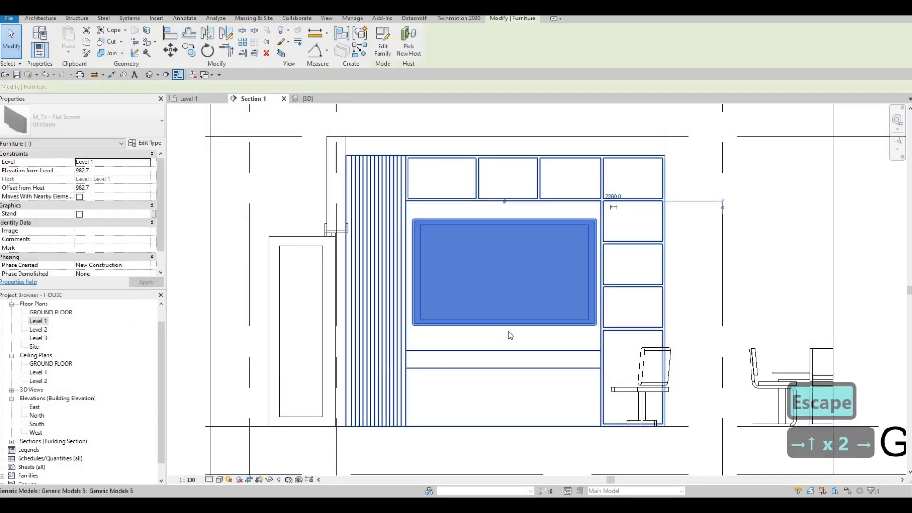
{"action": "key", "text": "Right"}
{"action": "key", "text": "Right"}
{"action": "key", "text": "Left"}
{"action": "scroll", "coordinate": [525, 304], "scroll_direction": "down", "scroll_amount": 2}
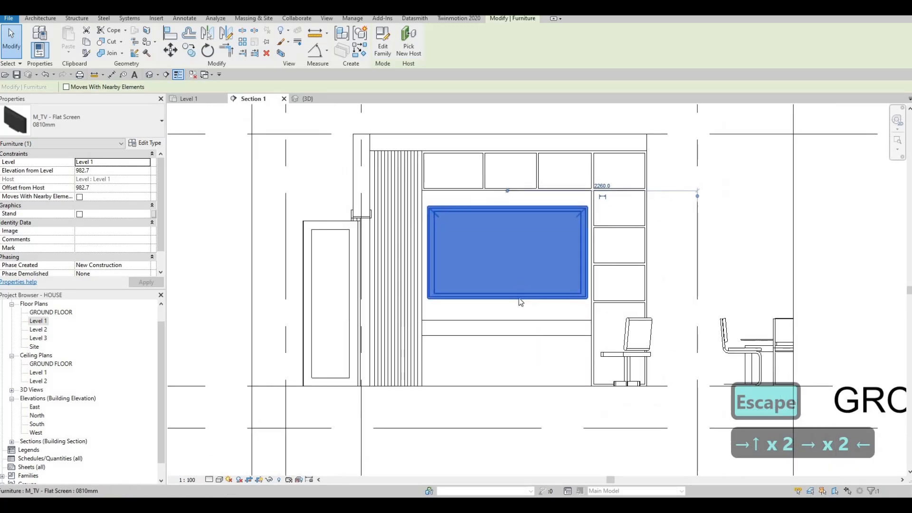
{"action": "key", "text": "Escape"}
{"action": "key", "text": "Escape"}
{"action": "left_click", "coordinate": [516, 297]}
{"action": "key", "text": "Down"}
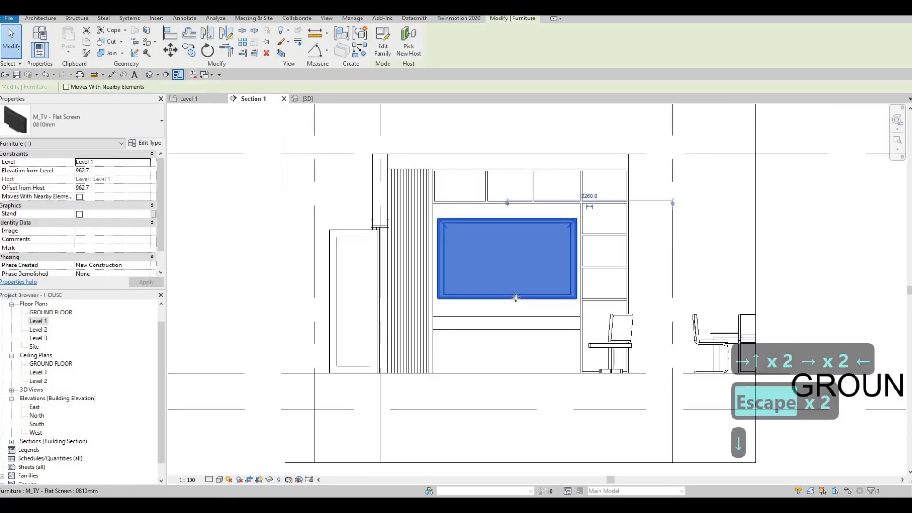
- Nudge the TV down to an elevation of 862.7 mm, keeping it centered between the slats and the shelves
{"action": "key", "text": "Down"}
{"action": "key", "text": "Down"}
{"action": "key", "text": "Down"}
{"action": "key", "text": "Down"}
{"action": "key", "text": "Down"}
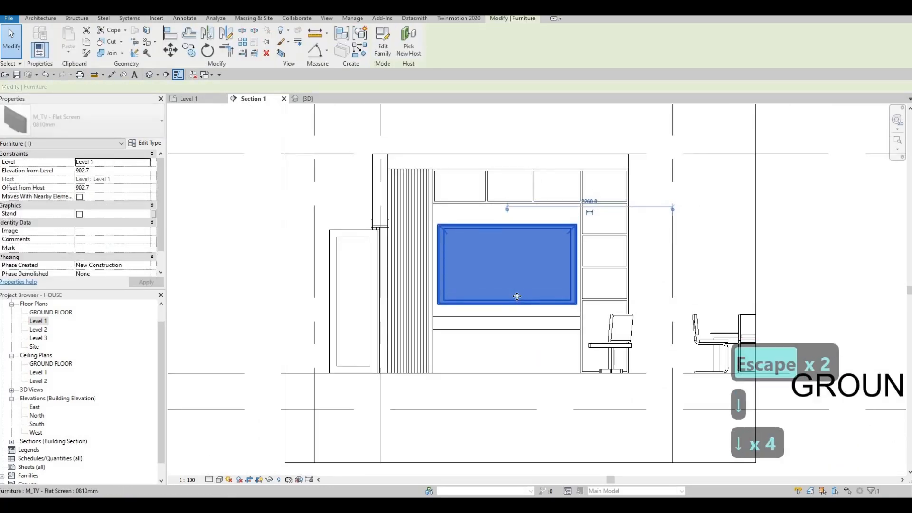
{"action": "key", "text": "Left"}
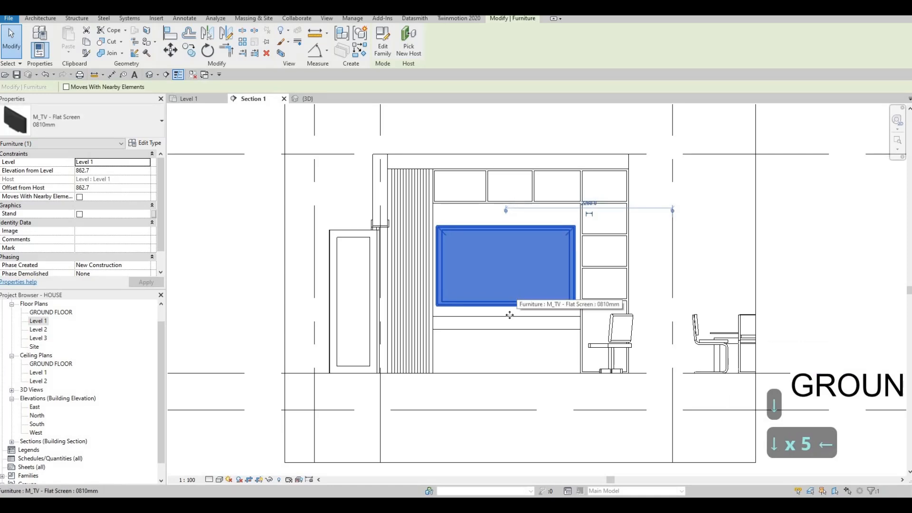
{"action": "key", "text": "Right"}
- Edit the wood wall panel in place and nudge the long cabinet extrusion below the TV further down
{"action": "left_click", "coordinate": [505, 334]}
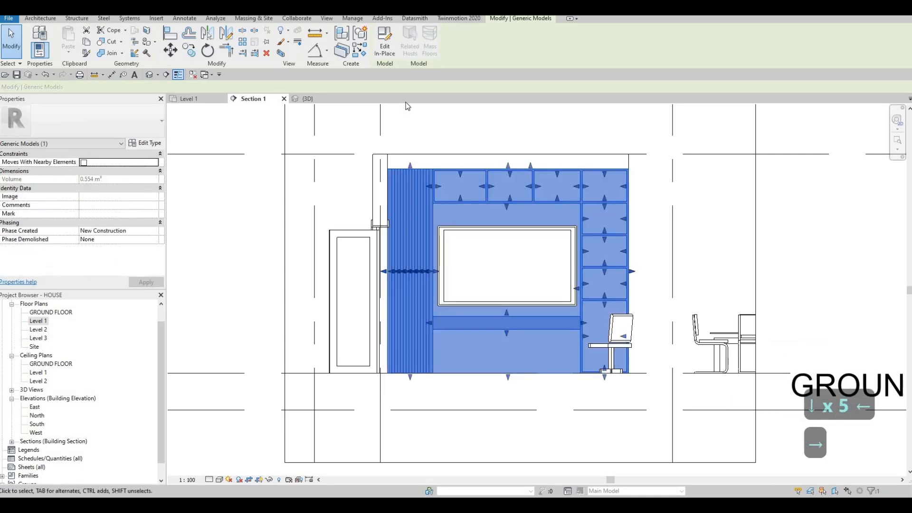
{"action": "double_click", "coordinate": [486, 329]}
{"action": "left_click", "coordinate": [485, 324]}
{"action": "key", "text": "Down"}
{"action": "key", "text": "Down"}
{"action": "key", "text": "Down"}
{"action": "key", "text": "Down"}
{"action": "key", "text": "Down"}
{"action": "key", "text": "Down"}
{"action": "key", "text": "Down"}
{"action": "key", "text": "Down"}
{"action": "key", "text": "Down"}
{"action": "key", "text": "Down"}
{"action": "key", "text": "Down"}
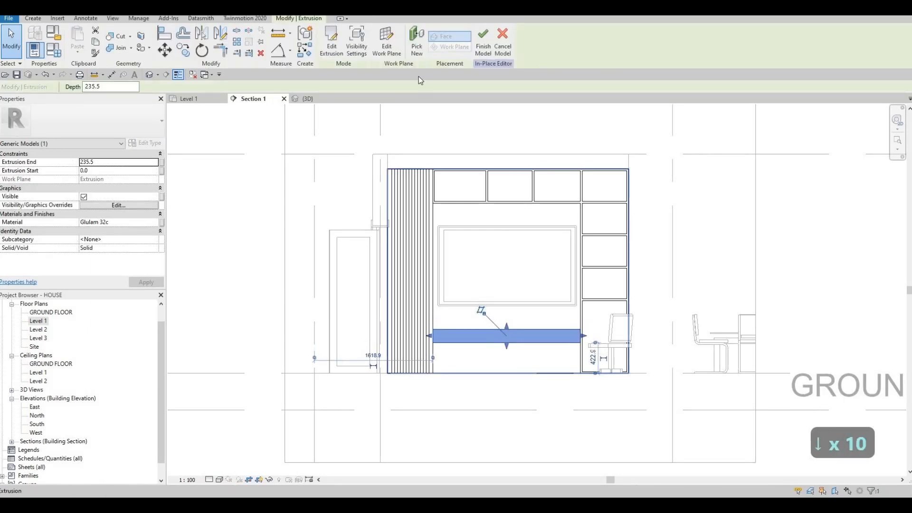
- Nudge the TV down to an elevation of 842.7 mm
{"action": "left_click", "coordinate": [492, 305]}
{"action": "key", "text": "Down"}
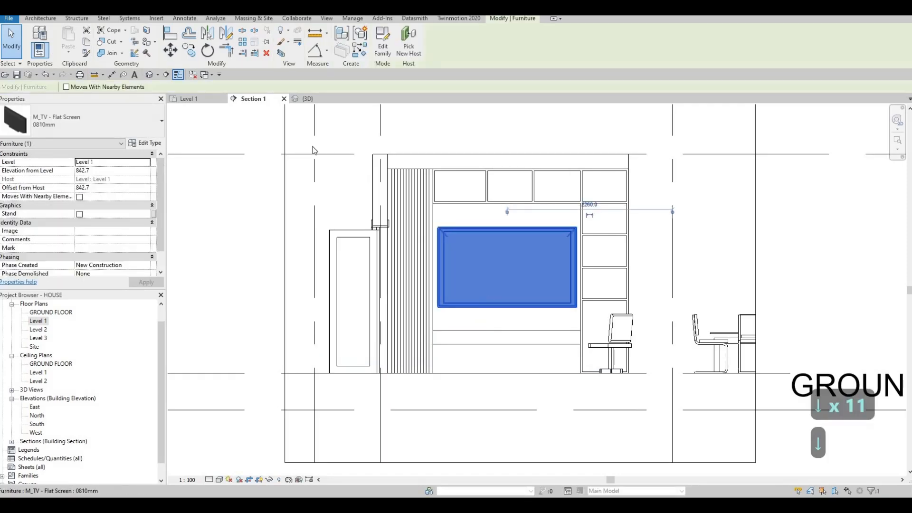
{"action": "key", "text": "Escape"}
{"action": "key", "text": "Escape"}
- Examine the wall panel, the mounted TV and the surrounding rooms from several angles in the 3D view
{"action": "left_click", "coordinate": [308, 99]}
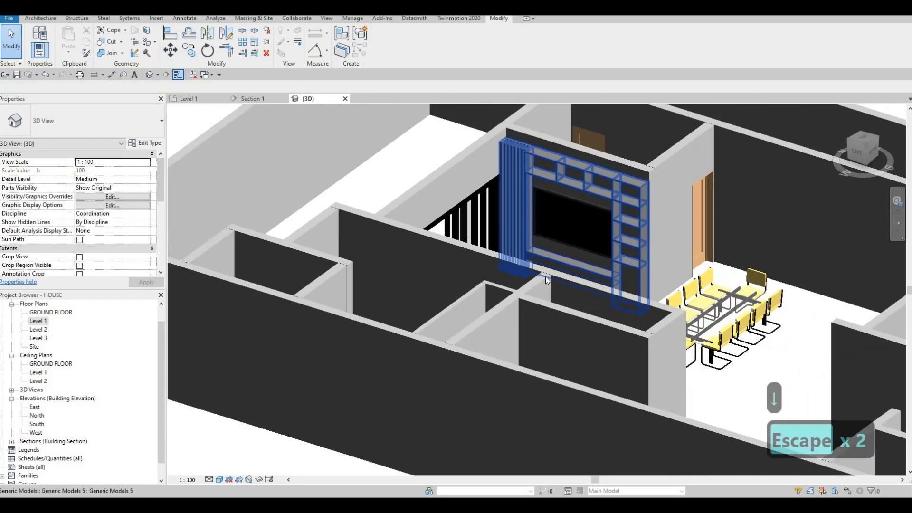
{"action": "middle_click_drag", "start_coordinate": [545, 280], "coordinate": [494, 284], "text": "shift"}
{"action": "scroll", "coordinate": [634, 294], "scroll_direction": "up", "scroll_amount": 2}
{"action": "middle_click_drag", "start_coordinate": [634, 294], "coordinate": [678, 269], "text": "shift"}
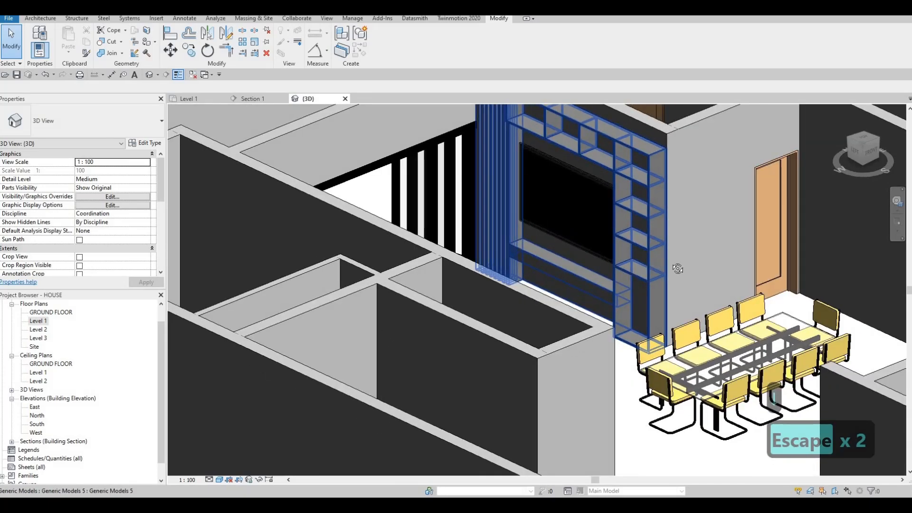
{"action": "middle_click_drag", "start_coordinate": [765, 278], "coordinate": [519, 229], "text": "shift"}
{"action": "scroll", "coordinate": [536, 283], "scroll_direction": "down", "scroll_amount": 2}
{"action": "scroll", "coordinate": [520, 228], "scroll_direction": "up", "scroll_amount": 4}
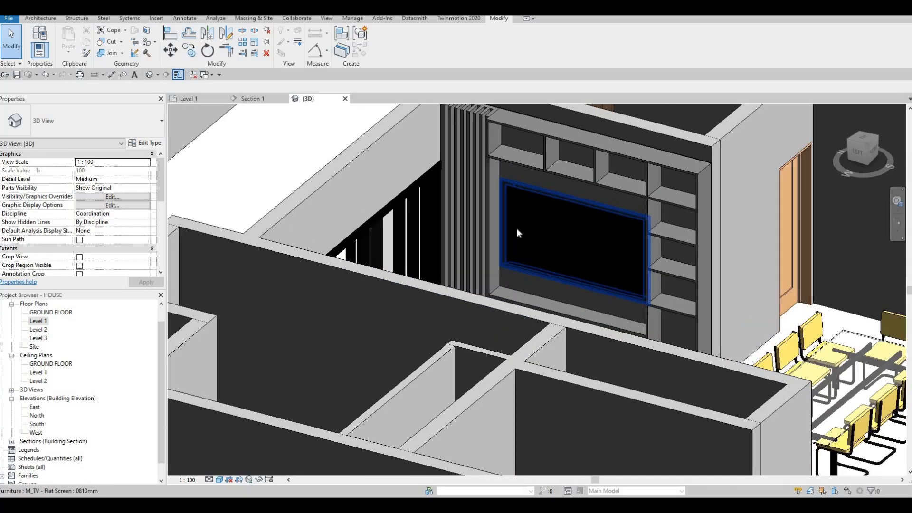
{"action": "scroll", "coordinate": [561, 237], "scroll_direction": "down", "scroll_amount": 4}
{"action": "middle_click_drag", "start_coordinate": [575, 267], "coordinate": [474, 261]}
{"action": "scroll", "coordinate": [475, 265], "scroll_direction": "down", "scroll_amount": 3}
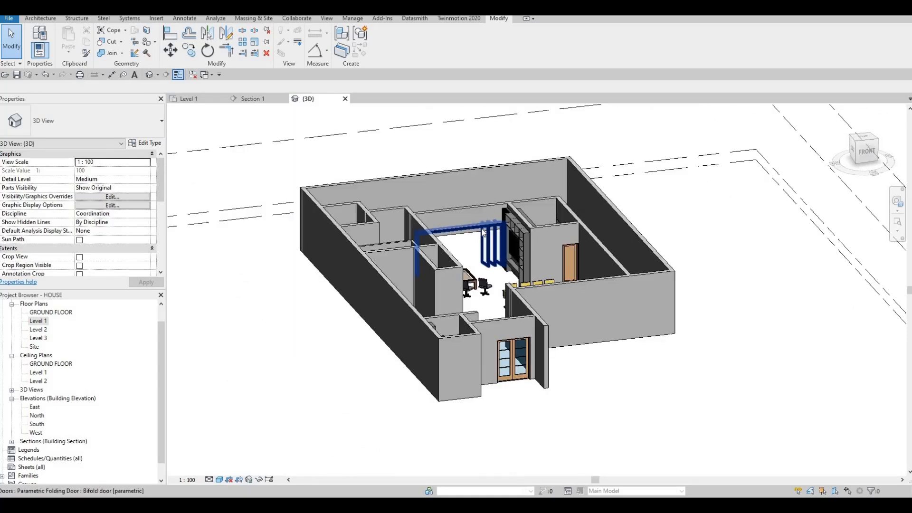
{"action": "scroll", "coordinate": [475, 265], "scroll_direction": "up", "scroll_amount": 4}
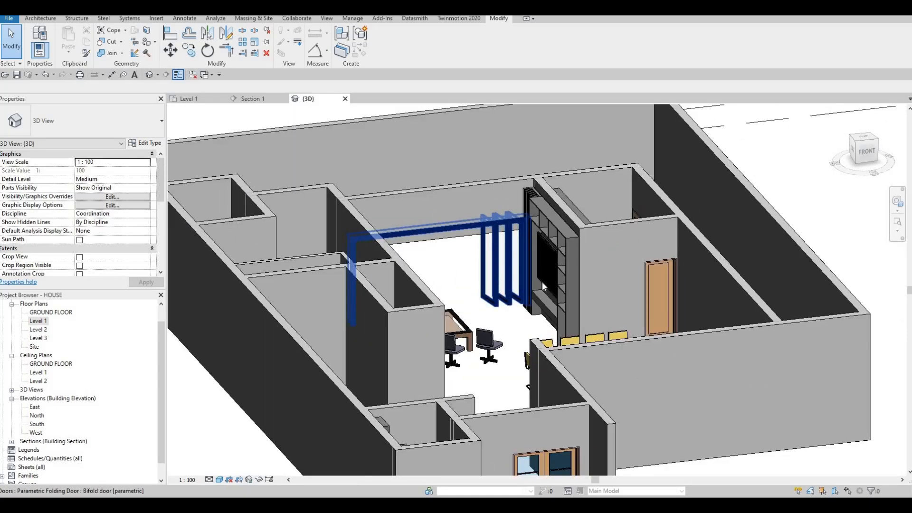
{"action": "middle_click_drag", "start_coordinate": [546, 287], "coordinate": [583, 319], "text": "shift"}
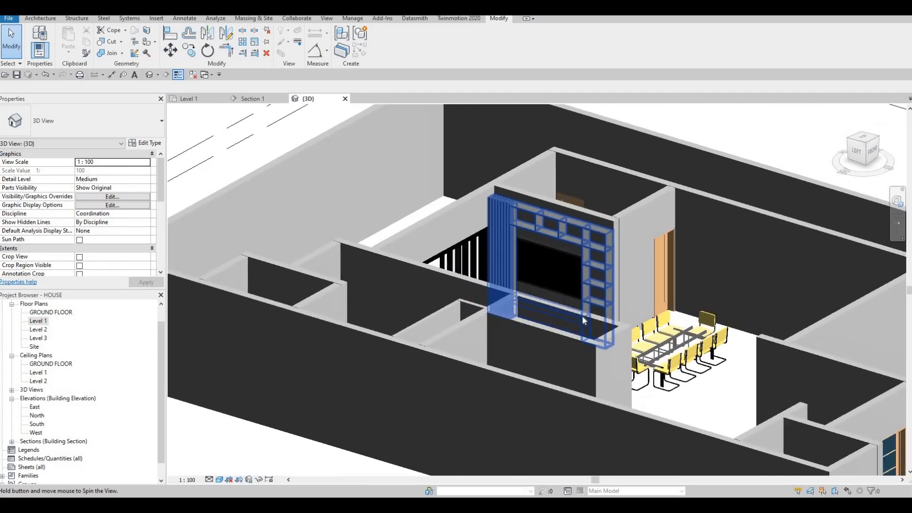
{"action": "scroll", "coordinate": [543, 305], "scroll_direction": "down", "scroll_amount": 6}
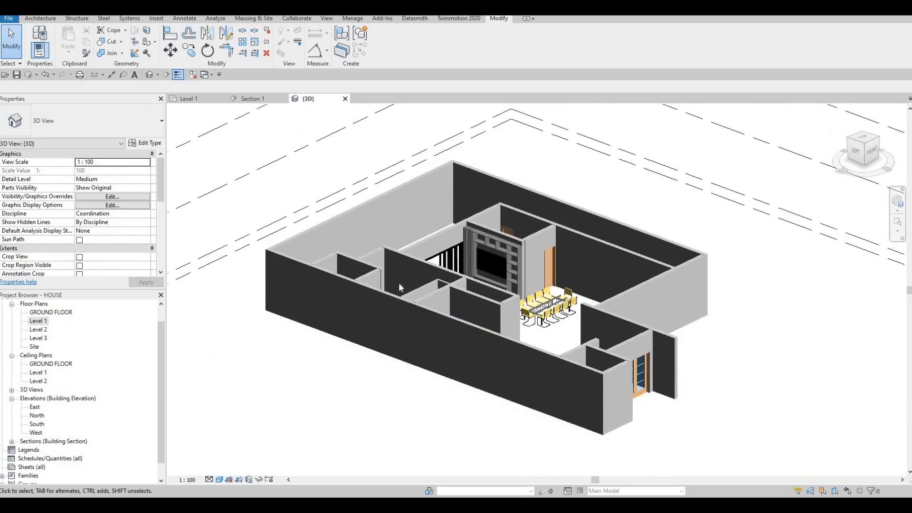
{"action": "middle_click_drag", "start_coordinate": [398, 333], "coordinate": [42, 324], "text": "shift"}
- Start a floor on the Level 1 plan and duplicate the Generic Floor - 400mm type as FLOOR 1
{"action": "double_click", "coordinate": [42, 324]}
{"action": "scroll", "coordinate": [439, 250], "scroll_direction": "down", "scroll_amount": 4}
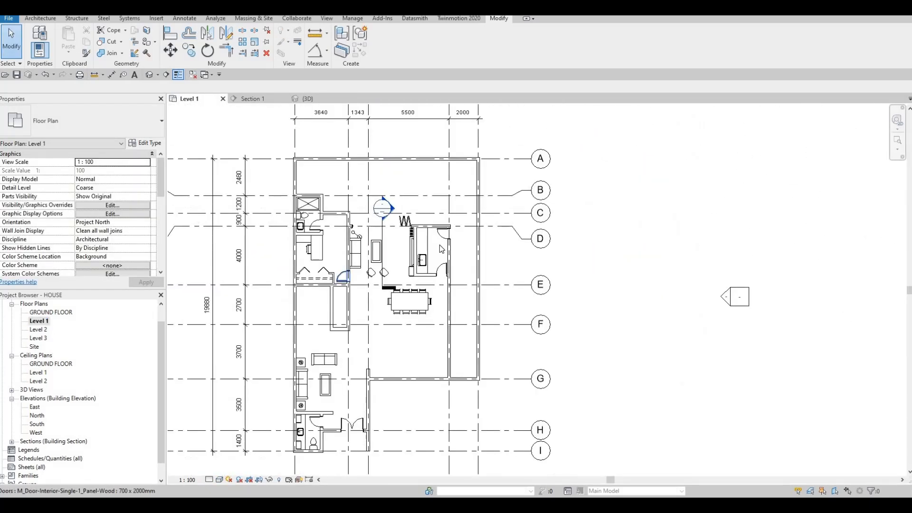
{"action": "middle_click_drag", "start_coordinate": [356, 273], "coordinate": [439, 245]}
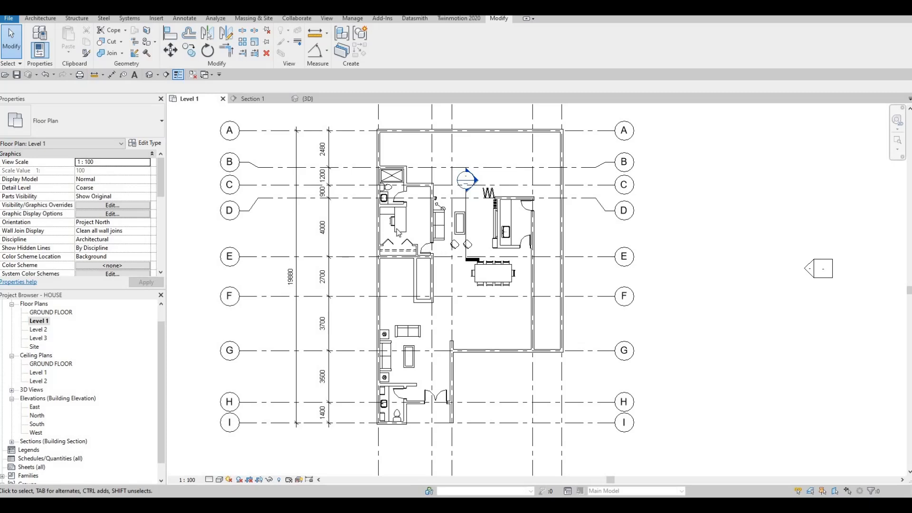
{"action": "left_click", "coordinate": [40, 20]}
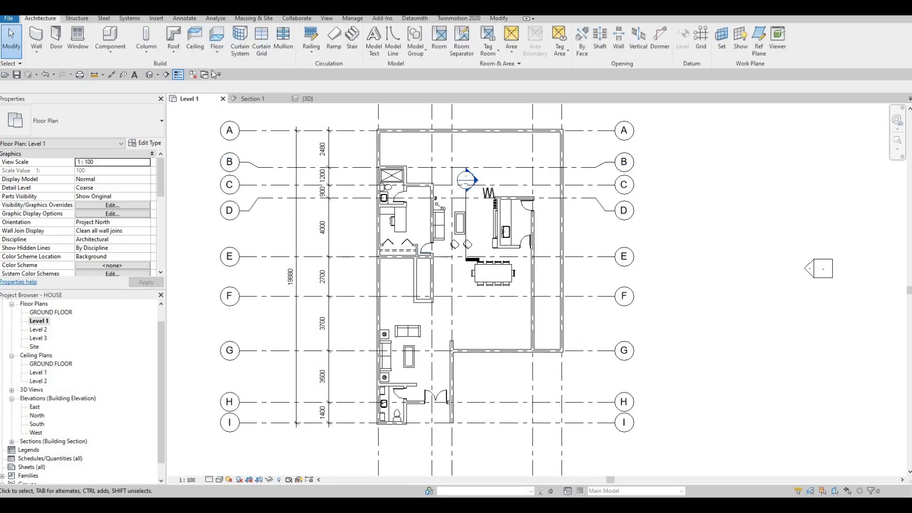
{"action": "left_click", "coordinate": [213, 41]}
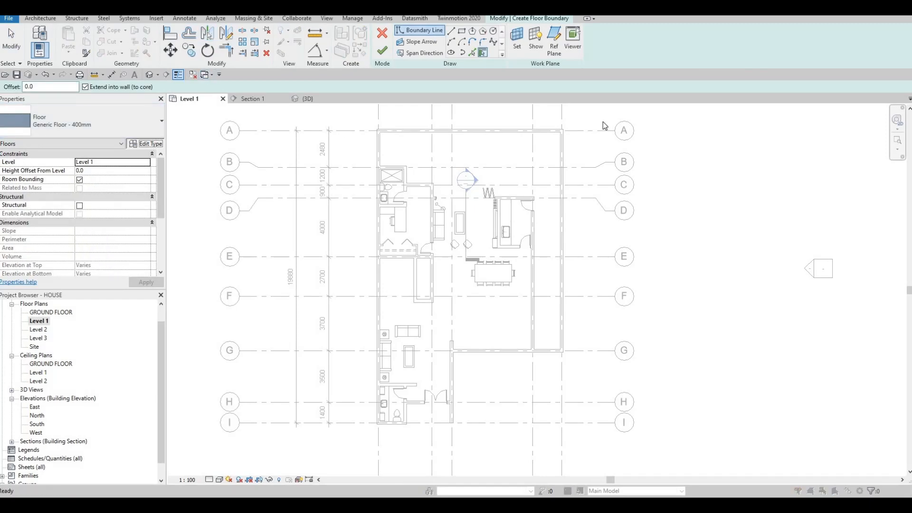
{"action": "left_click", "coordinate": [663, 91]}
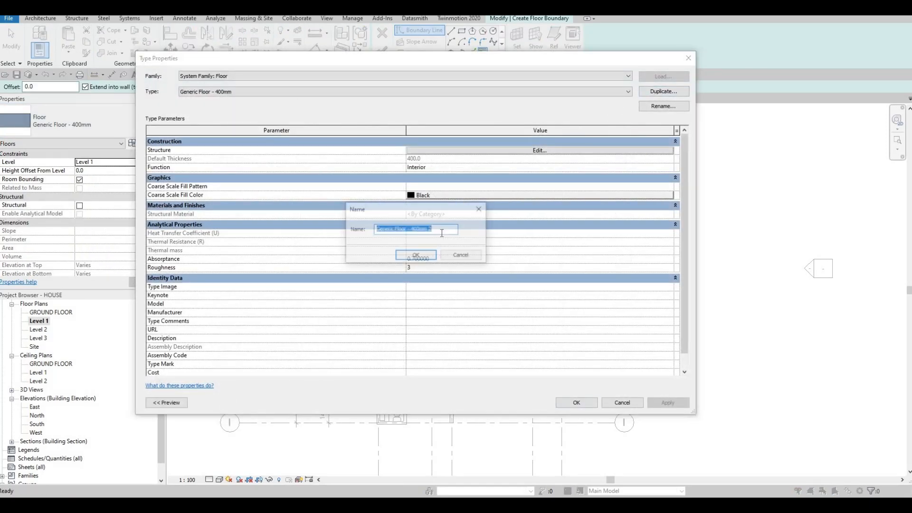
{"action": "type", "text": "FL"}
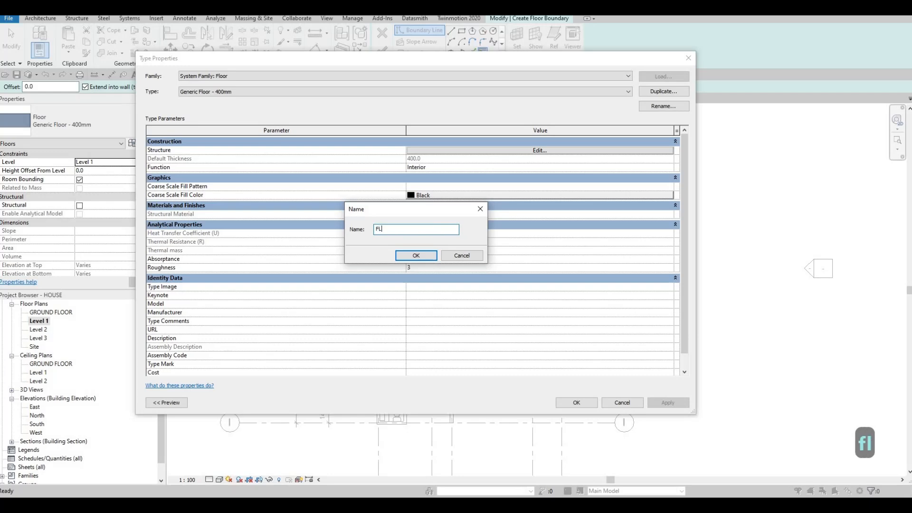
{"action": "type", "text": "OOR 1"}
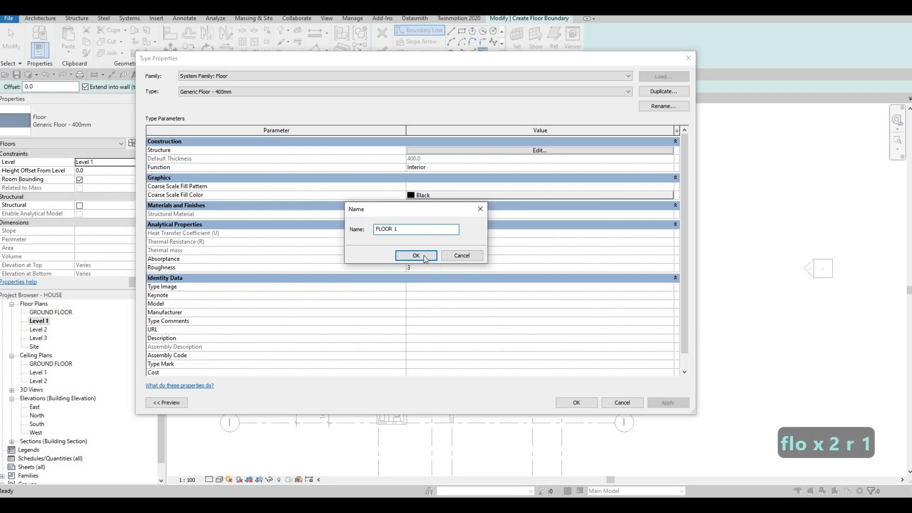
{"action": "key", "text": "Return"}
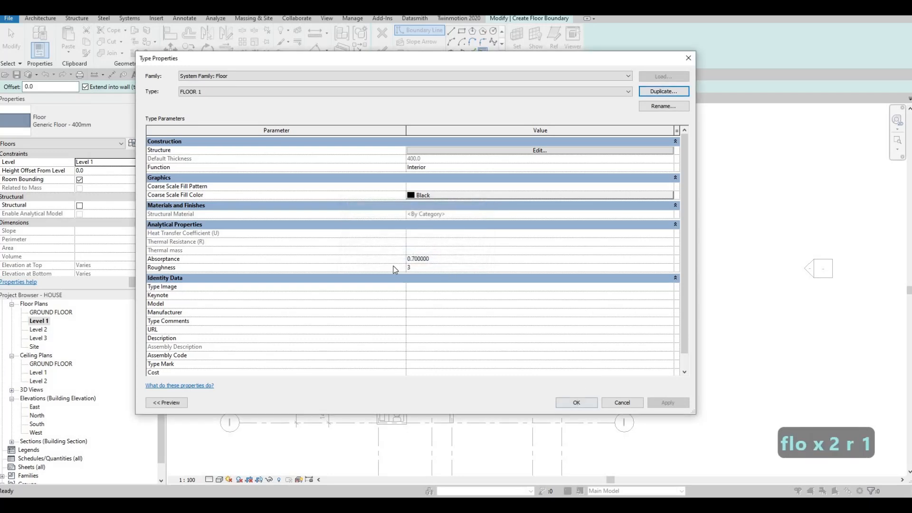
{"action": "left_click", "coordinate": [576, 402]}
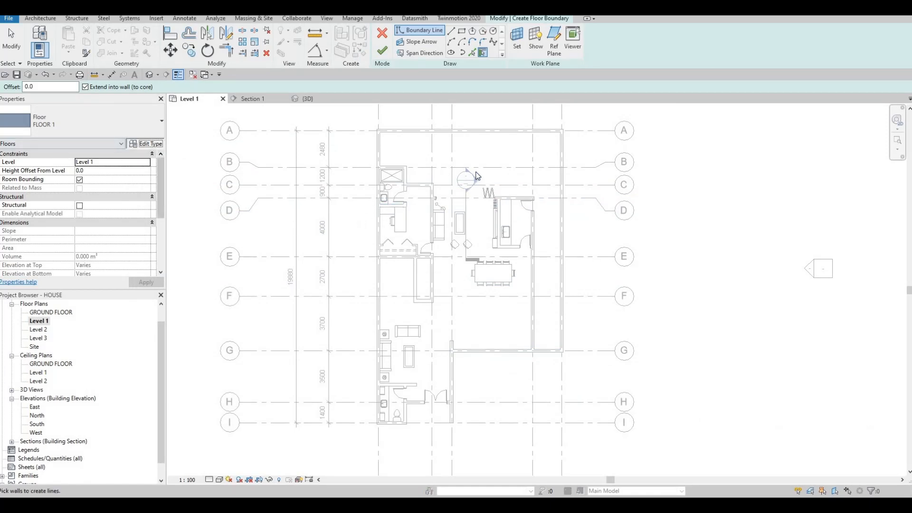
- Give the structure layer of FLOOR 1 a thickness of 200 mm and the Fieldstone stone material
{"action": "left_click", "coordinate": [145, 143]}
{"action": "left_click", "coordinate": [436, 150]}
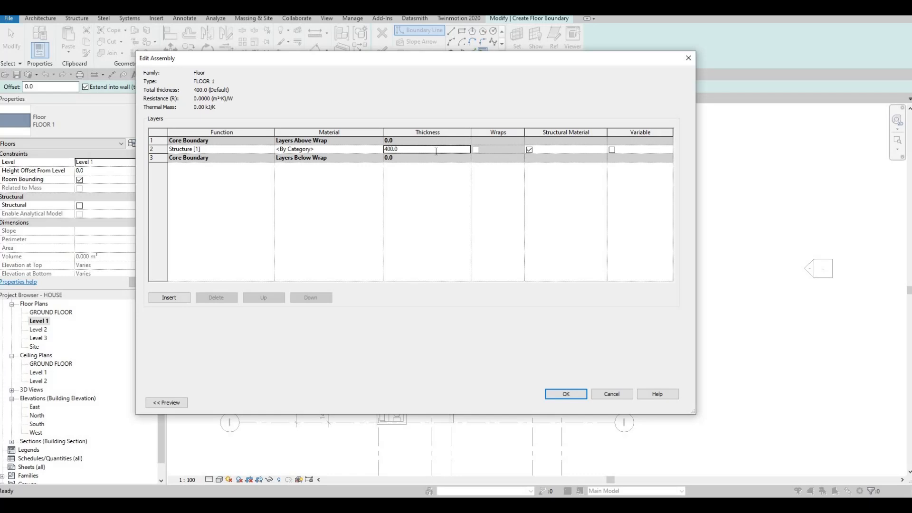
{"action": "type", "text": "200"}
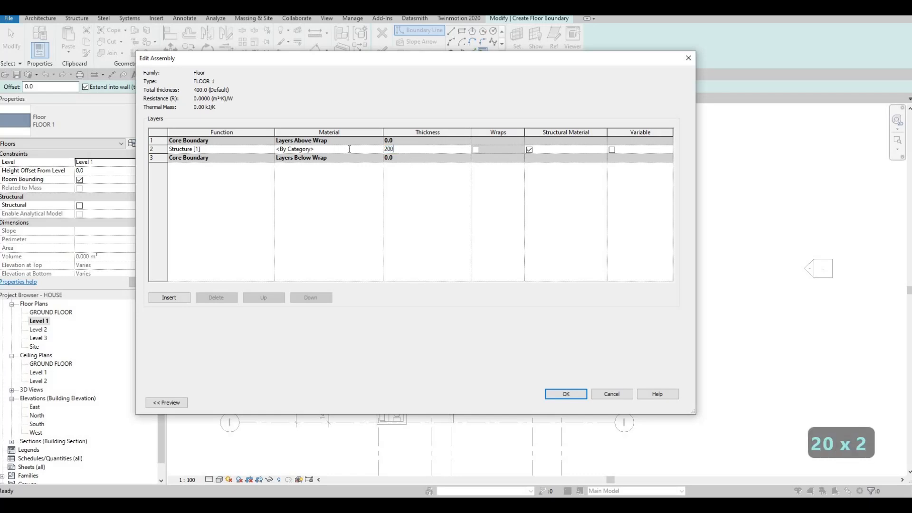
{"action": "left_click", "coordinate": [379, 149]}
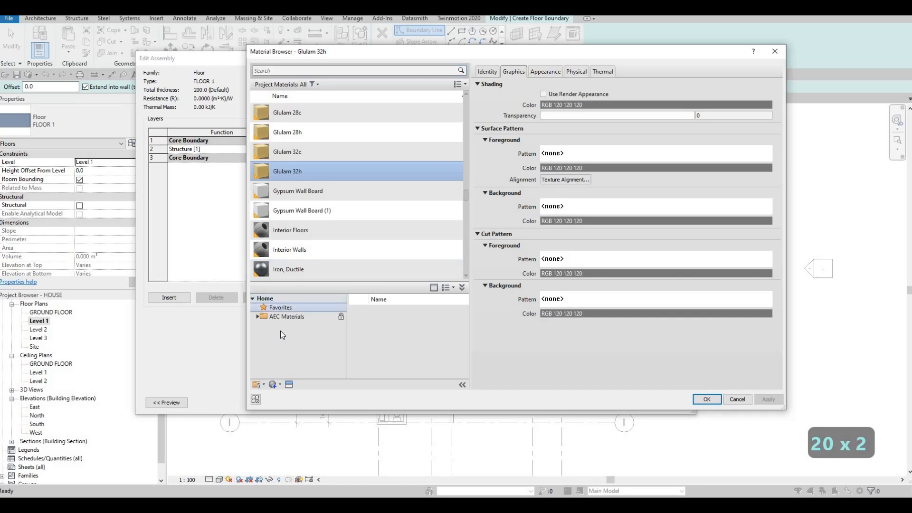
{"action": "scroll", "coordinate": [293, 365], "scroll_direction": "down", "scroll_amount": 4}
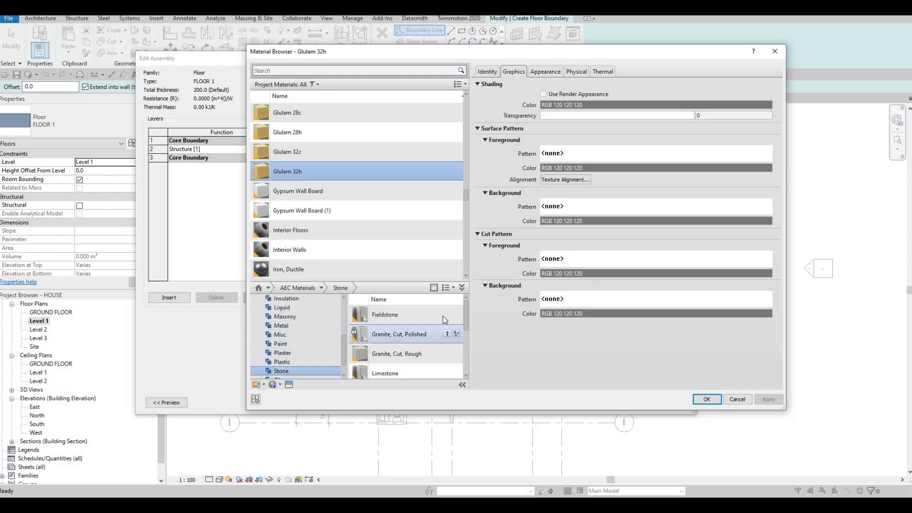
{"action": "left_click", "coordinate": [704, 397]}
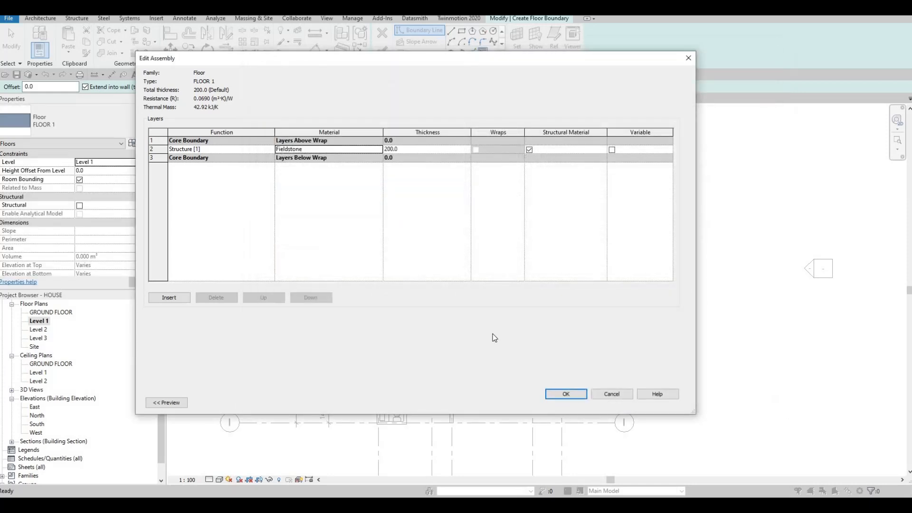
{"action": "left_click", "coordinate": [574, 394]}
{"action": "key", "text": "Return"}
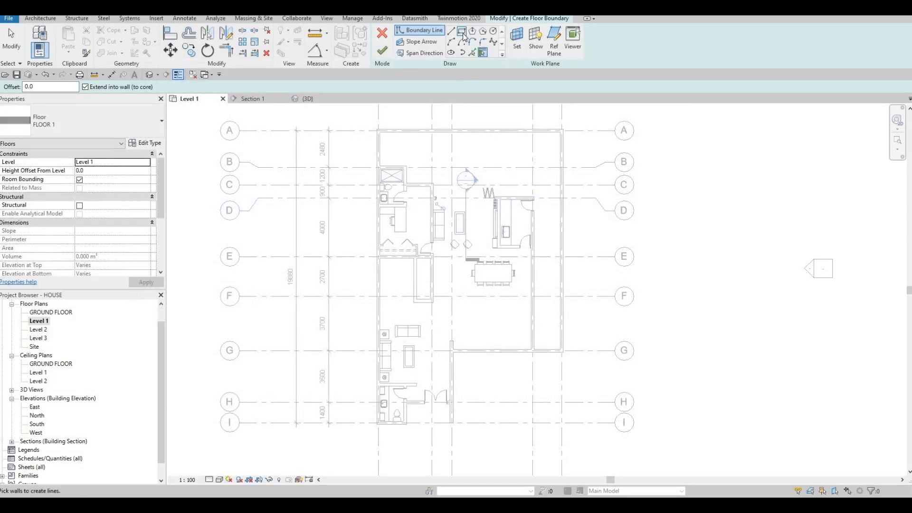
- Pick floor boundary lines along the dining area's east wall, the grid G wall, the entrance side wall and the entrance door wall
{"action": "left_click", "coordinate": [471, 52]}
{"action": "scroll", "coordinate": [522, 318], "scroll_direction": "up", "scroll_amount": 3}
{"action": "left_click", "coordinate": [483, 368]}
{"action": "left_click", "coordinate": [415, 395]}
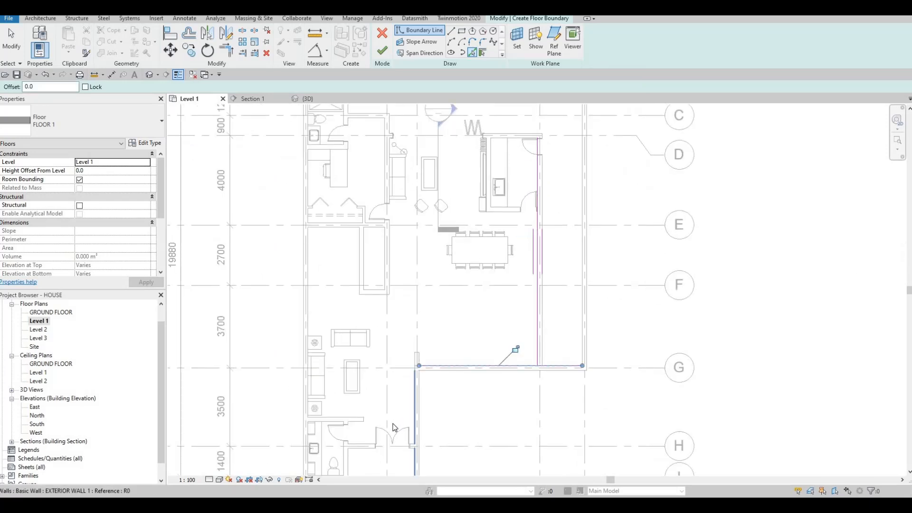
{"action": "scroll", "coordinate": [358, 443], "scroll_direction": "up", "scroll_amount": 2}
{"action": "left_click", "coordinate": [358, 443]}
{"action": "middle_click_drag", "start_coordinate": [347, 387], "coordinate": [407, 346]}
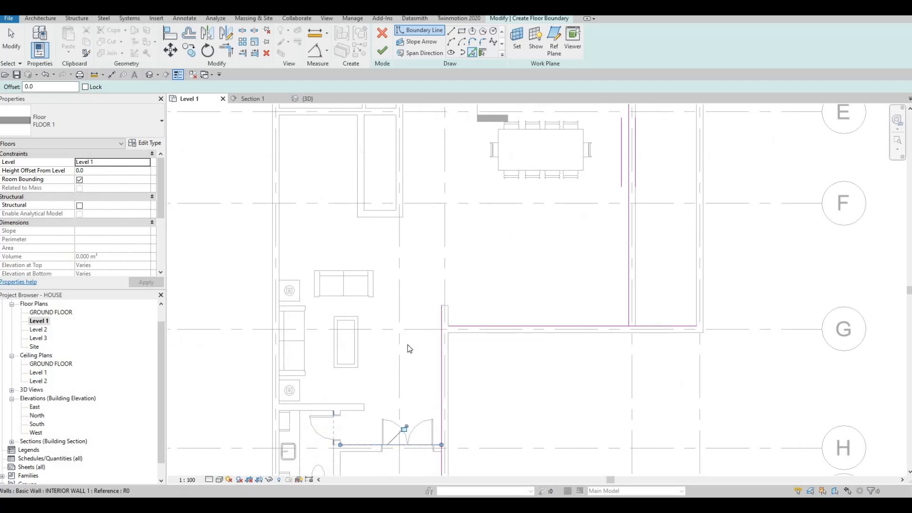
- Pick floor boundary lines along the entrance bathroom's east and south walls and the house's west exterior wall
{"action": "scroll", "coordinate": [410, 356], "scroll_direction": "up", "scroll_amount": 1}
{"action": "left_click", "coordinate": [344, 332]}
{"action": "middle_click_drag", "start_coordinate": [364, 262], "coordinate": [373, 394]}
{"action": "scroll", "coordinate": [374, 395], "scroll_direction": "down", "scroll_amount": 1}
{"action": "scroll", "coordinate": [391, 318], "scroll_direction": "down", "scroll_amount": 1}
{"action": "middle_click_drag", "start_coordinate": [416, 316], "coordinate": [415, 354]}
{"action": "middle_click_drag", "start_coordinate": [357, 465], "coordinate": [381, 361]}
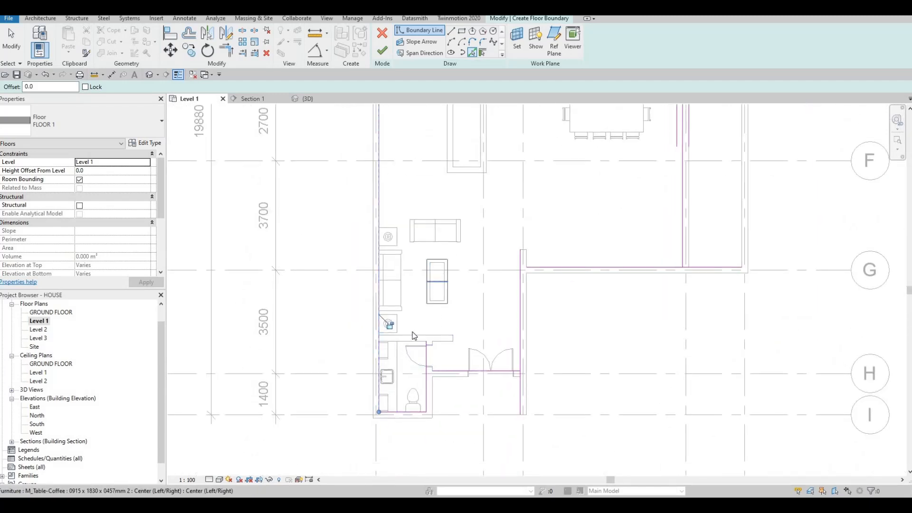
- Pick floor boundary lines around the shower, along the desk room's north and east walls, and along the laundry room's north wall
{"action": "middle_click_drag", "start_coordinate": [406, 269], "coordinate": [406, 304]}
{"action": "middle_click_drag", "start_coordinate": [417, 253], "coordinate": [432, 291]}
{"action": "scroll", "coordinate": [429, 285], "scroll_direction": "down", "scroll_amount": 1}
{"action": "middle_click_drag", "start_coordinate": [402, 183], "coordinate": [396, 256]}
{"action": "middle_click_drag", "start_coordinate": [414, 157], "coordinate": [414, 261]}
{"action": "middle_click_drag", "start_coordinate": [409, 198], "coordinate": [408, 218]}
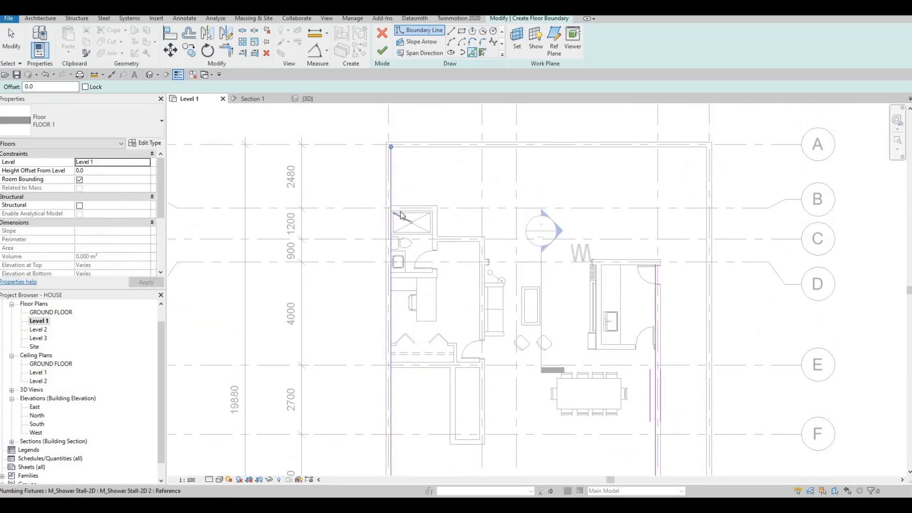
{"action": "scroll", "coordinate": [404, 209], "scroll_direction": "up", "scroll_amount": 1}
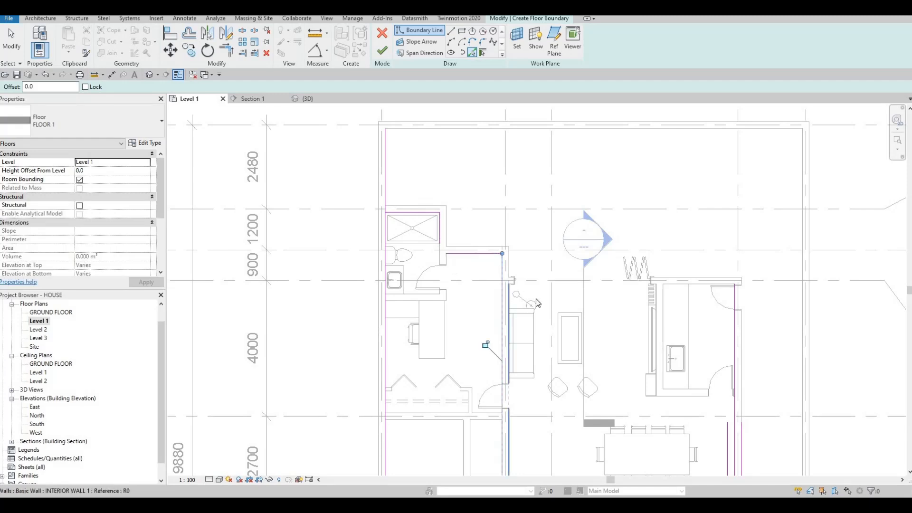
{"action": "scroll", "coordinate": [657, 280], "scroll_direction": "up", "scroll_amount": 4}
{"action": "left_click", "coordinate": [755, 298]}
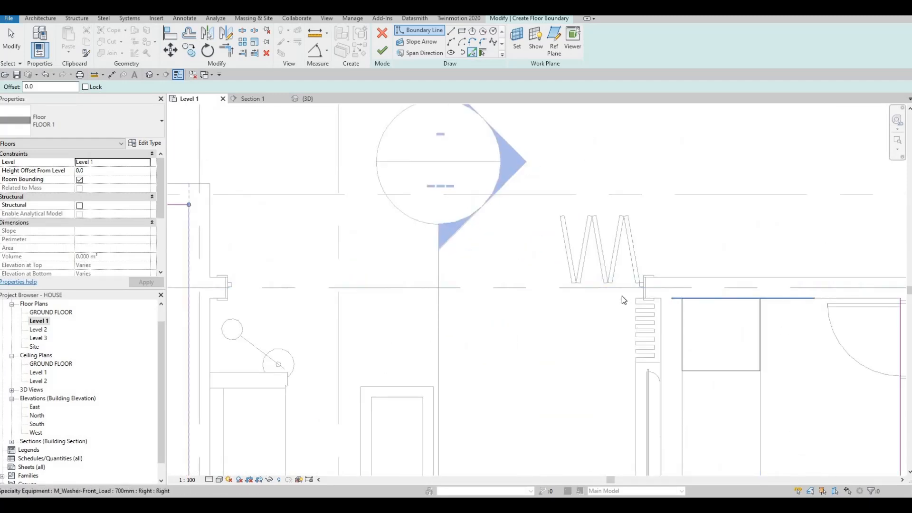
{"action": "scroll", "coordinate": [602, 287], "scroll_direction": "down", "scroll_amount": 3}
{"action": "key", "text": "Escape"}
{"action": "scroll", "coordinate": [602, 288], "scroll_direction": "down", "scroll_amount": 2}
{"action": "key", "text": "Escape"}
{"action": "key", "text": "Escape"}
{"action": "key", "text": "Escape"}
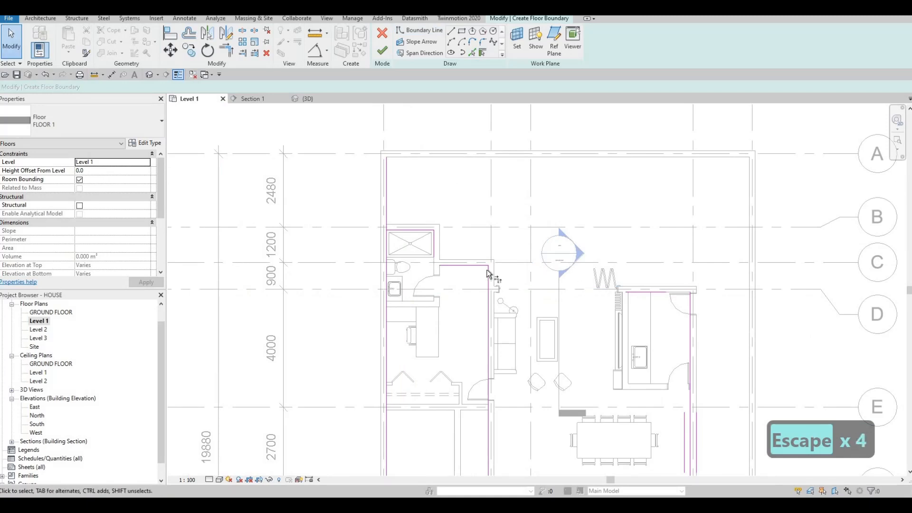
- Trim the floor boundary lines into corners from the shower around the desk room and along the grid D wall to the east wall
{"action": "key", "text": "t"}
{"action": "key", "text": "r"}
{"action": "scroll", "coordinate": [389, 233], "scroll_direction": "up", "scroll_amount": 2}
{"action": "left_click", "coordinate": [440, 232]}
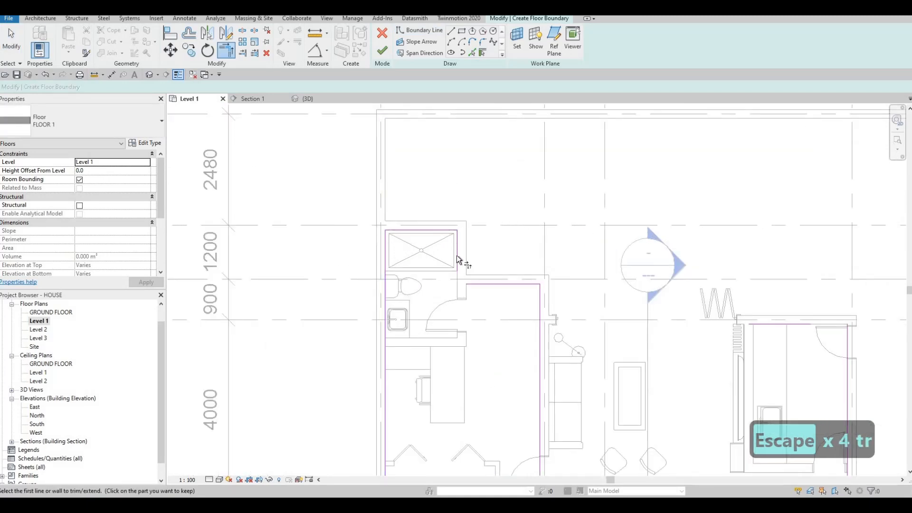
{"action": "left_click", "coordinate": [537, 304]}
{"action": "left_click", "coordinate": [540, 302]}
{"action": "left_click", "coordinate": [754, 326]}
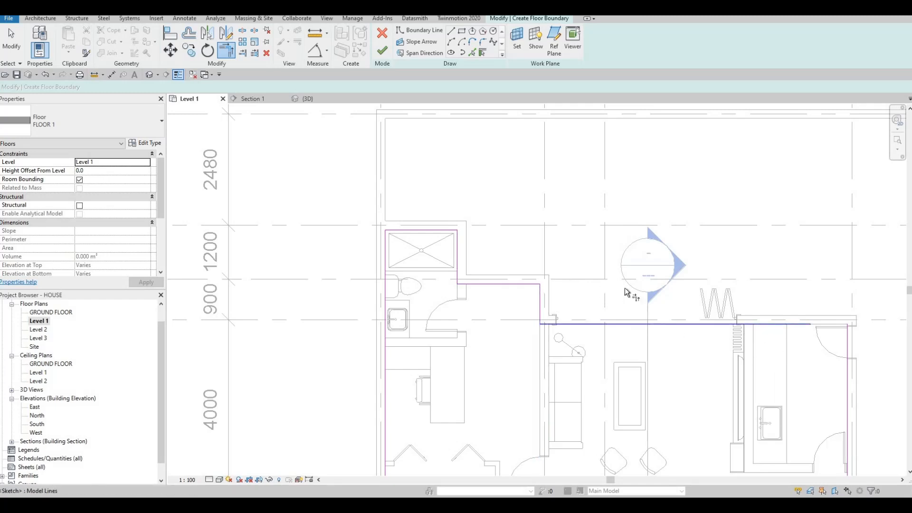
{"action": "middle_click_drag", "start_coordinate": [817, 333], "coordinate": [611, 244]}
{"action": "left_click", "coordinate": [582, 235]}
{"action": "left_click", "coordinate": [641, 338]}
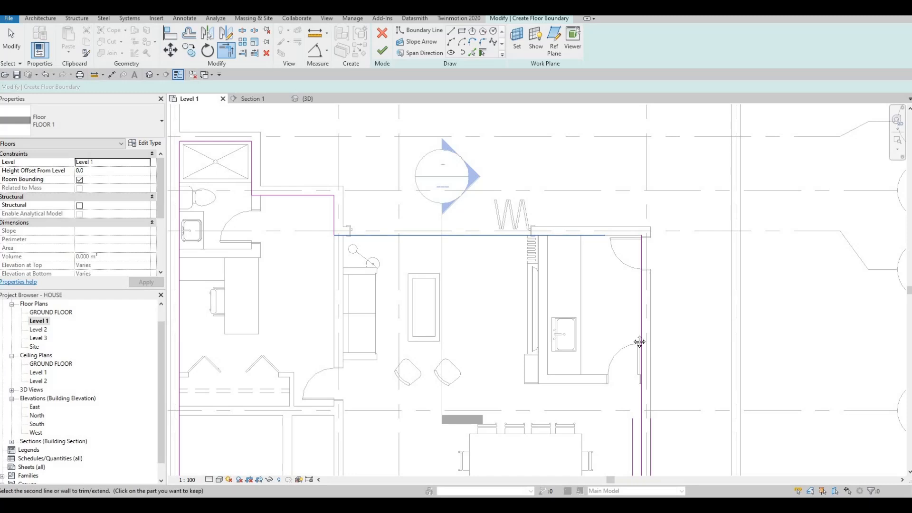
- Trim the floor boundary corners joining the dining area's east wall, the grid G wall, the entrance side wall and the entrance door wall
{"action": "middle_click_drag", "start_coordinate": [631, 390], "coordinate": [629, 288]}
{"action": "scroll", "coordinate": [630, 304], "scroll_direction": "down", "scroll_amount": 2}
{"action": "middle_click_drag", "start_coordinate": [639, 460], "coordinate": [645, 318]}
{"action": "left_click", "coordinate": [642, 324]}
{"action": "left_click", "coordinate": [522, 335]}
{"action": "middle_click_drag", "start_coordinate": [498, 338], "coordinate": [554, 277]}
{"action": "left_click", "coordinate": [552, 274]}
{"action": "left_click", "coordinate": [536, 288]}
{"action": "left_click", "coordinate": [531, 372]}
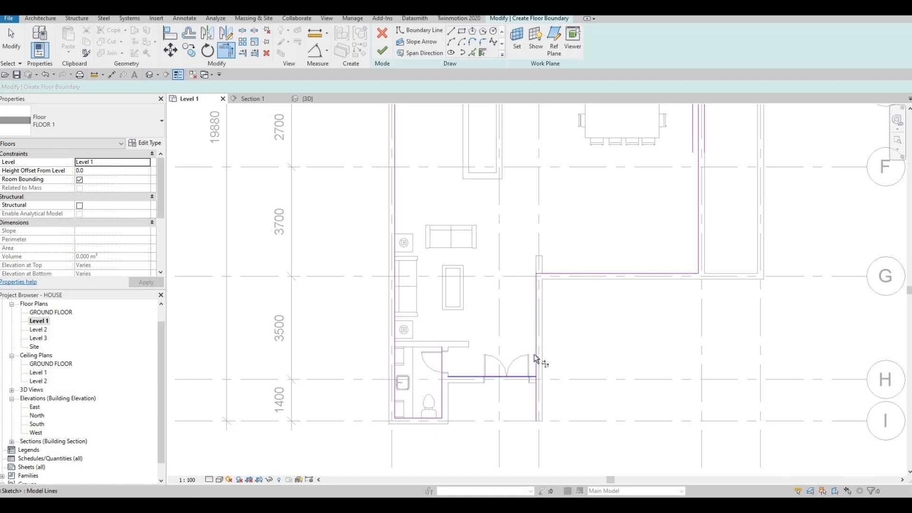
{"action": "left_click", "coordinate": [535, 359]}
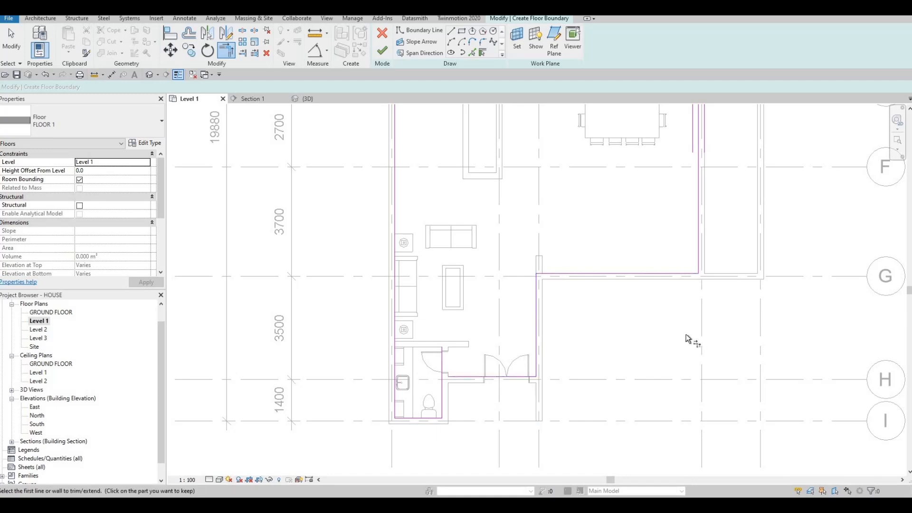
- Trim the entrance door wall's boundary line to the entrance bathroom's east wall line and check the outline for gaps
{"action": "scroll", "coordinate": [583, 259], "scroll_direction": "down", "scroll_amount": 3}
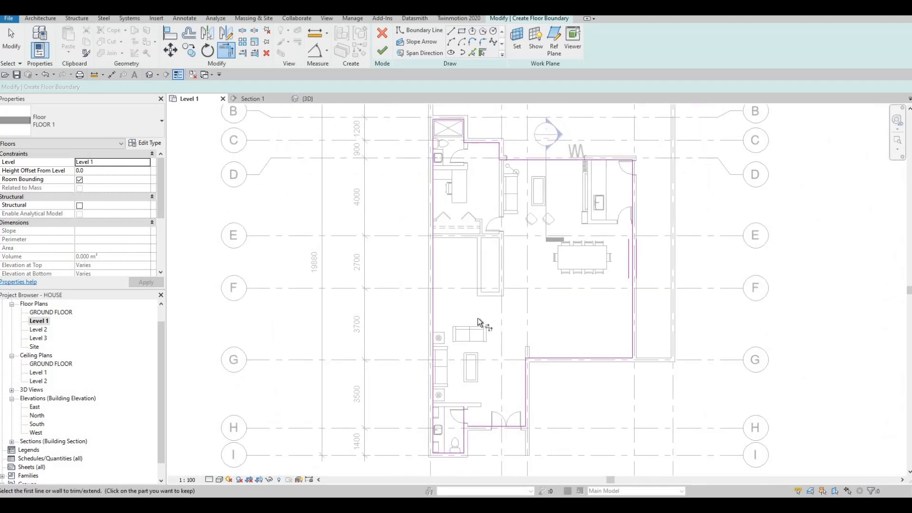
{"action": "middle_click_drag", "start_coordinate": [471, 429], "coordinate": [507, 313]}
{"action": "left_click", "coordinate": [518, 311]}
{"action": "scroll", "coordinate": [493, 322], "scroll_direction": "up", "scroll_amount": 1}
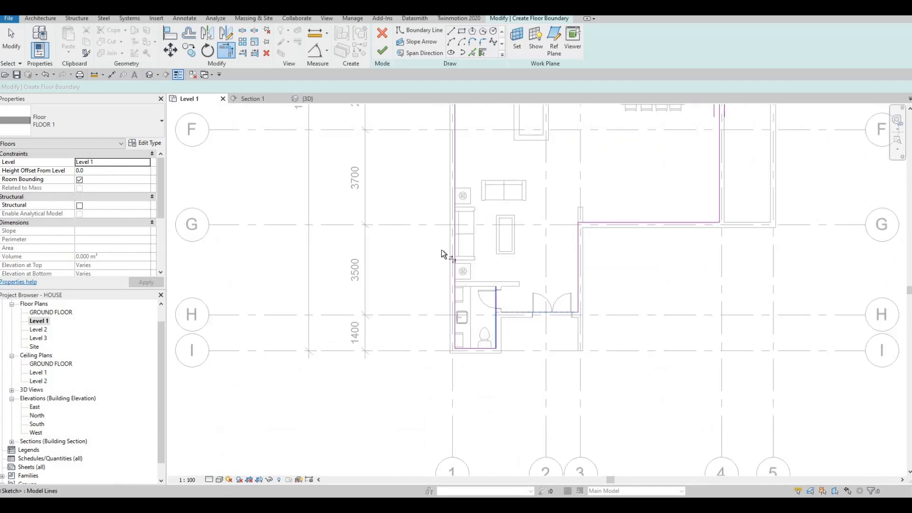
{"action": "scroll", "coordinate": [466, 301], "scroll_direction": "down", "scroll_amount": 4}
{"action": "scroll", "coordinate": [470, 229], "scroll_direction": "up", "scroll_amount": 4}
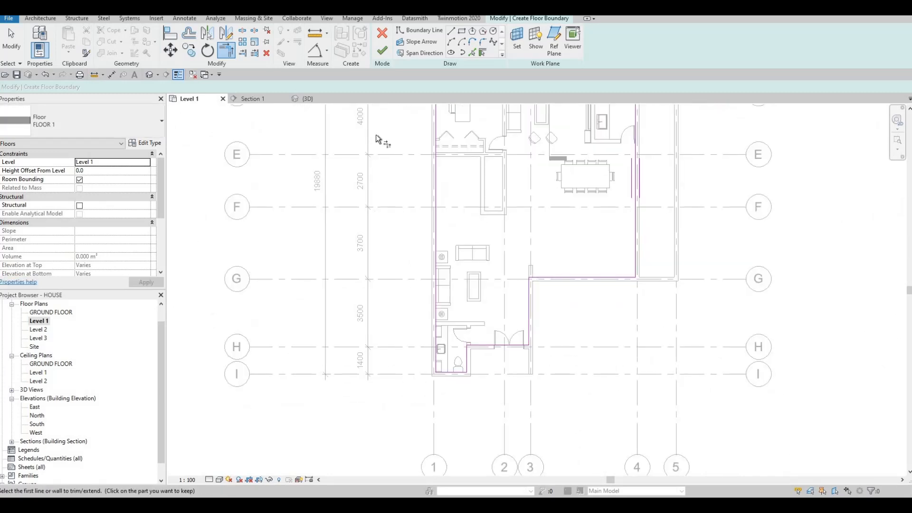
{"action": "middle_click_drag", "start_coordinate": [376, 139], "coordinate": [371, 131]}
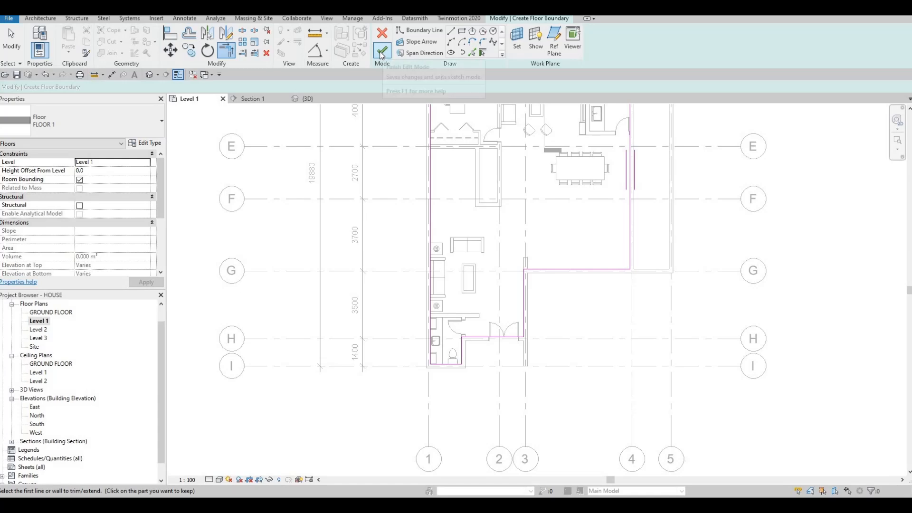
- Finish the floor boundary sketch and view the house with its new floor in 3D
{"action": "left_click", "coordinate": [383, 53]}
{"action": "left_click", "coordinate": [307, 99]}
{"action": "key", "text": "Escape"}
{"action": "key", "text": "Escape"}
{"action": "middle_click_drag", "start_coordinate": [514, 314], "coordinate": [391, 290], "text": "shift"}
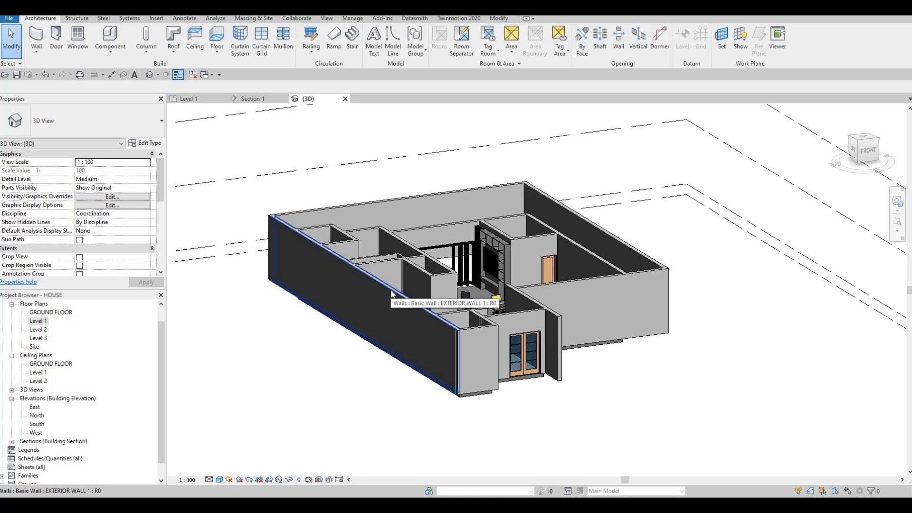
- Set the base constraint of the exterior wall chain and the outer walls around the shower, desk room and living area to GROUND FLOOR
{"action": "key", "text": "Tab"}
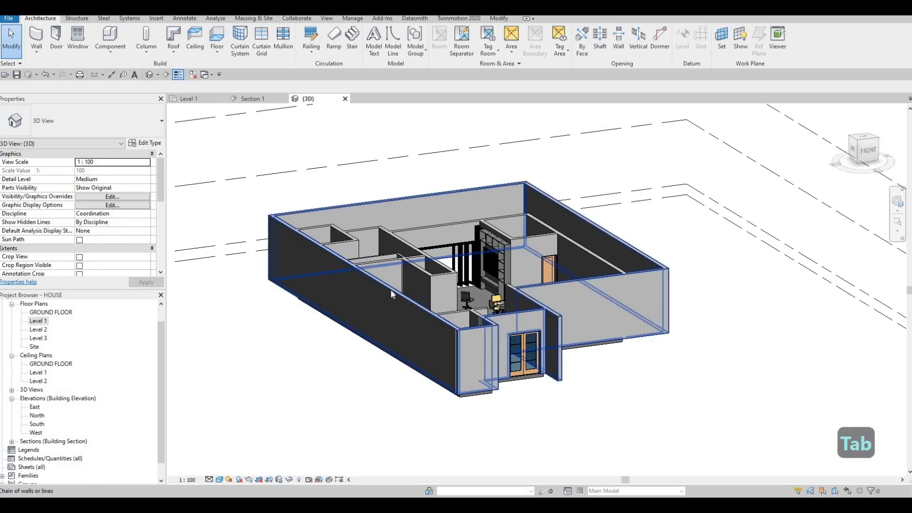
{"action": "left_click", "coordinate": [550, 315]}
{"action": "middle_click_drag", "start_coordinate": [551, 316], "coordinate": [481, 315], "text": "shift"}
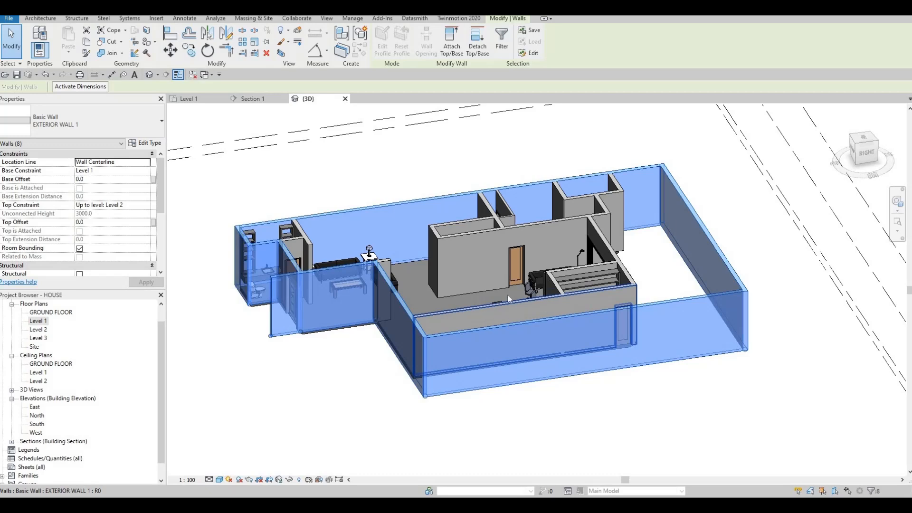
{"action": "key", "text": "Tab"}
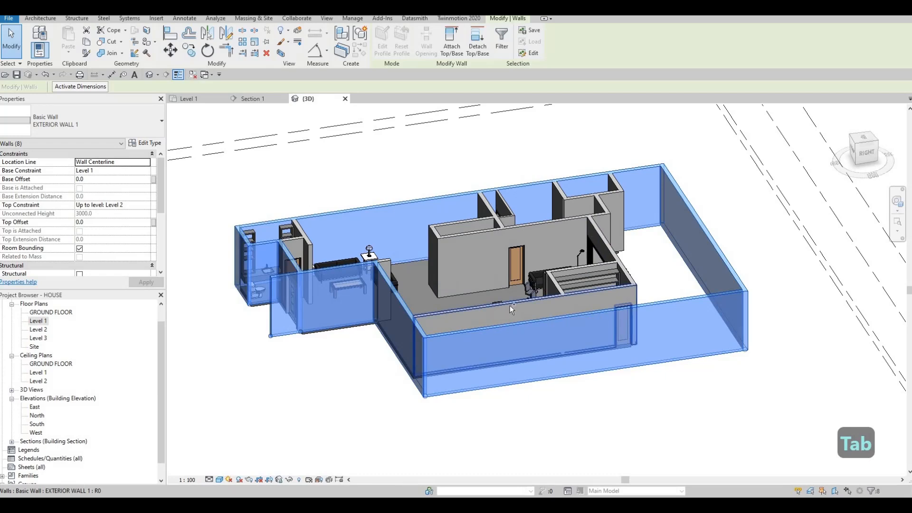
{"action": "left_click", "coordinate": [608, 235], "text": "ctrl"}
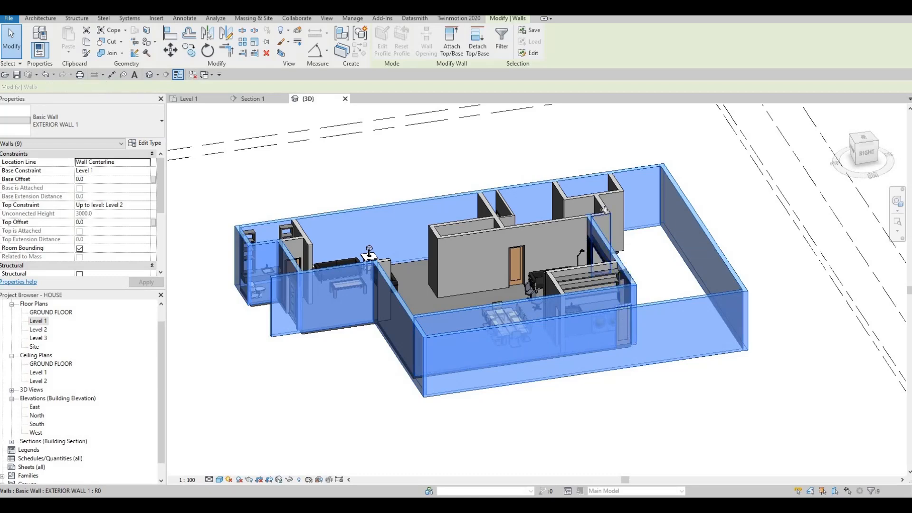
{"action": "left_click", "coordinate": [615, 190], "text": "ctrl"}
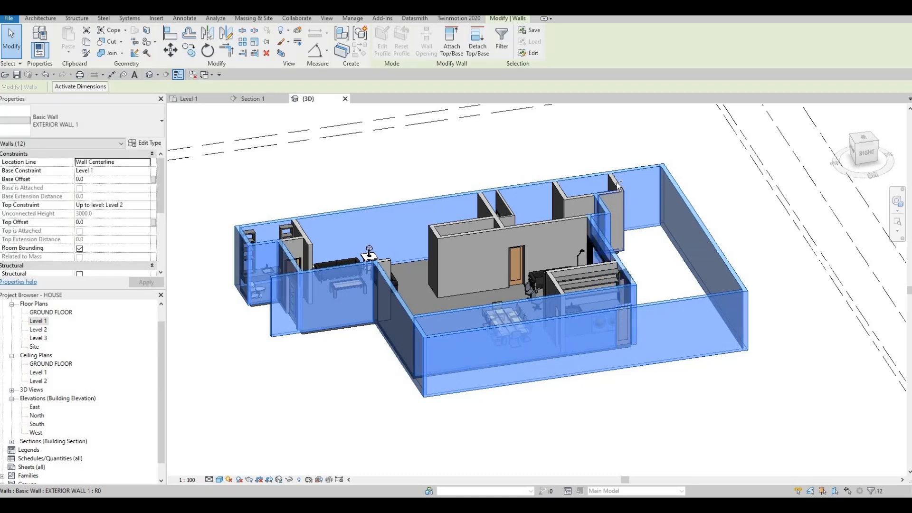
{"action": "left_click", "coordinate": [603, 194], "text": "ctrl"}
{"action": "left_click", "coordinate": [306, 225], "text": "ctrl"}
{"action": "middle_click_drag", "start_coordinate": [358, 298], "coordinate": [144, 183], "text": "shift"}
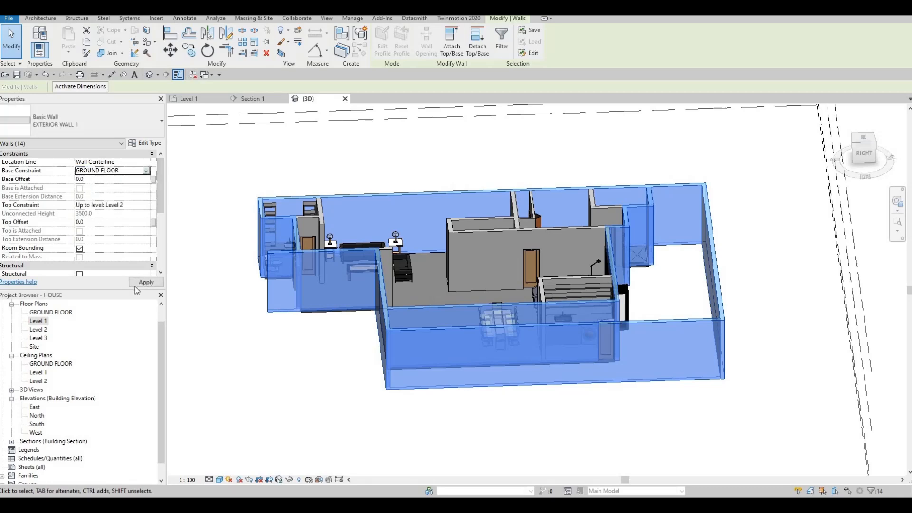
{"action": "left_click", "coordinate": [135, 284]}
{"action": "key", "text": "Escape"}
{"action": "key", "text": "Escape"}
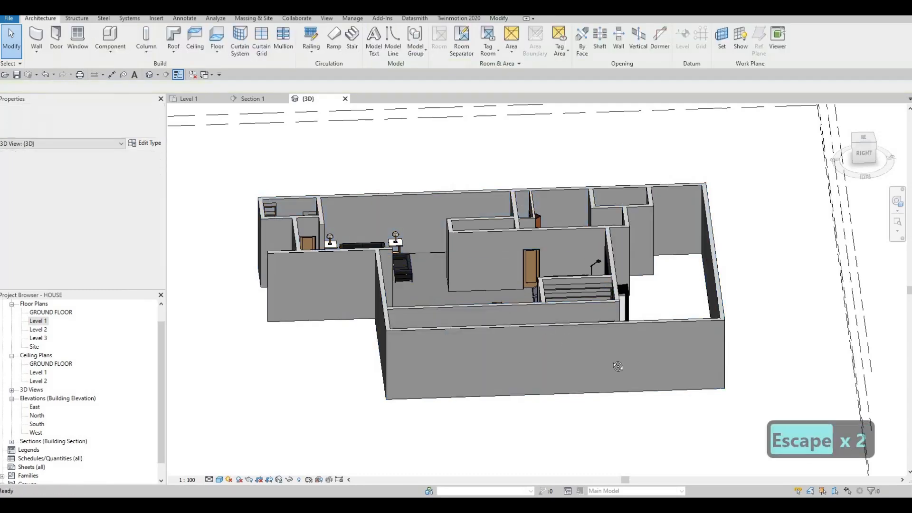
- Examine the lowered exterior walls and the floor from several sides in 3D and in the Level 1 plan
{"action": "middle_click_drag", "start_coordinate": [593, 304], "coordinate": [337, 386], "text": "shift"}
{"action": "middle_click_drag", "start_coordinate": [347, 381], "coordinate": [441, 333], "text": "shift"}
{"action": "scroll", "coordinate": [482, 311], "scroll_direction": "down", "scroll_amount": 1}
{"action": "middle_click_drag", "start_coordinate": [486, 306], "coordinate": [456, 327], "text": "shift"}
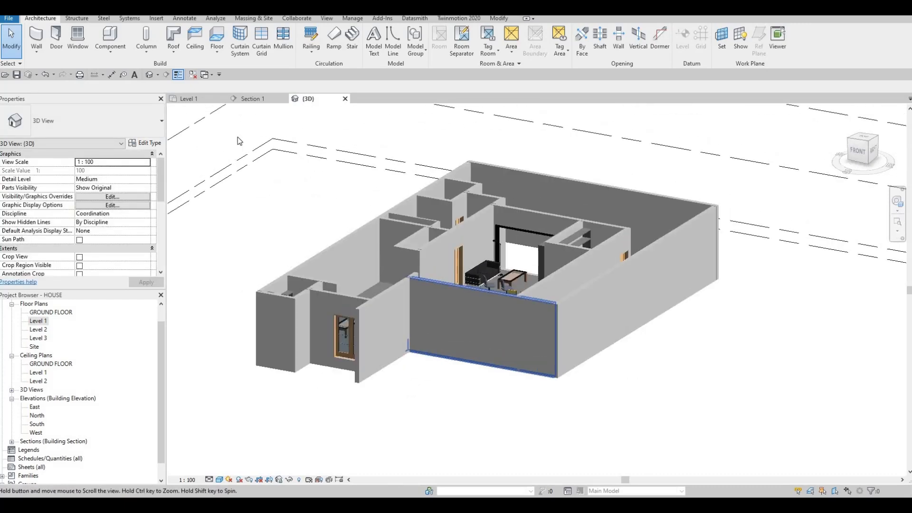
{"action": "left_click", "coordinate": [199, 100]}
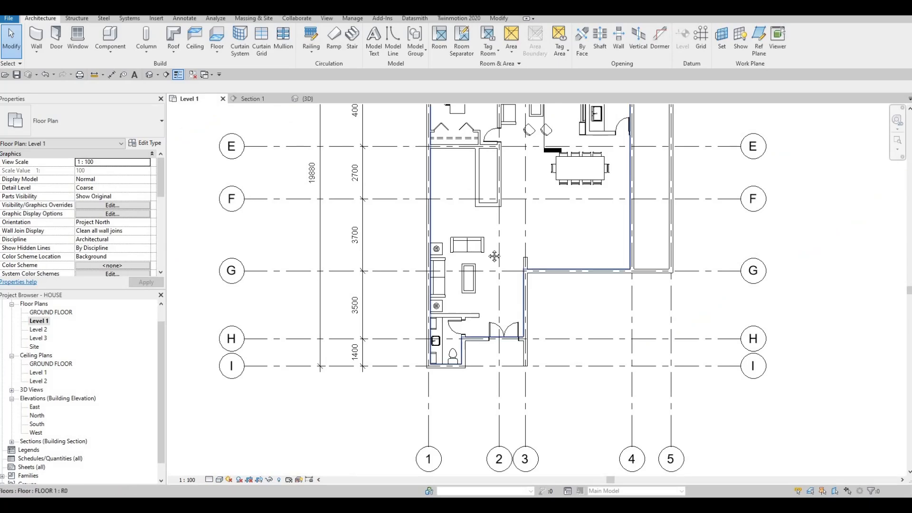
{"action": "scroll", "coordinate": [467, 371], "scroll_direction": "down", "scroll_amount": 3}
{"action": "left_click", "coordinate": [308, 98]}
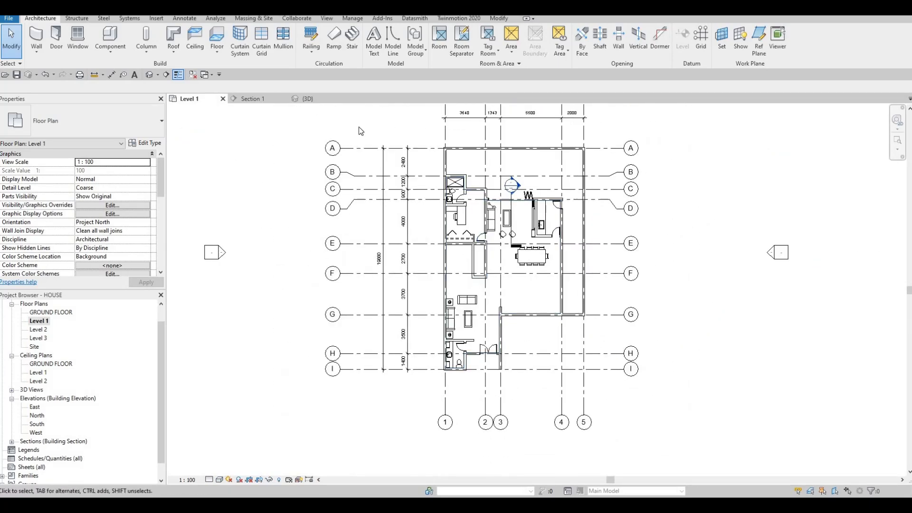
{"action": "middle_click_drag", "start_coordinate": [522, 336], "coordinate": [509, 352], "text": "shift"}
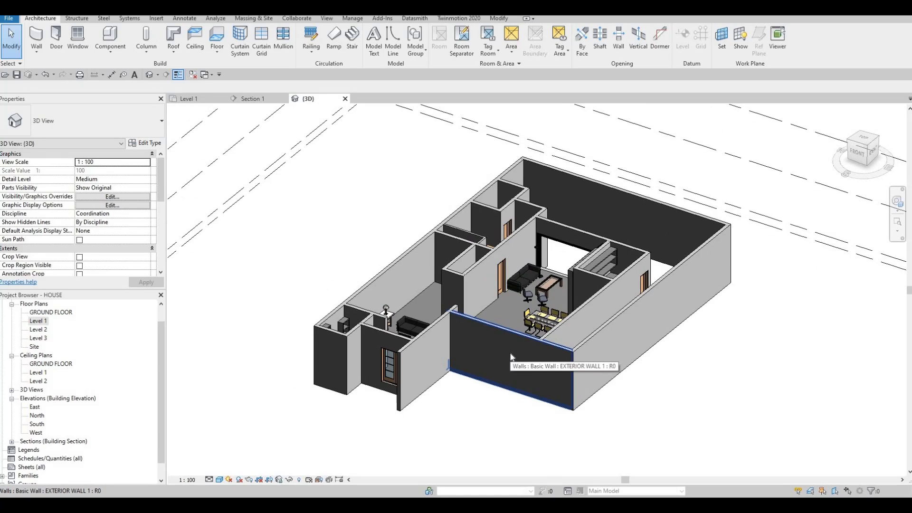